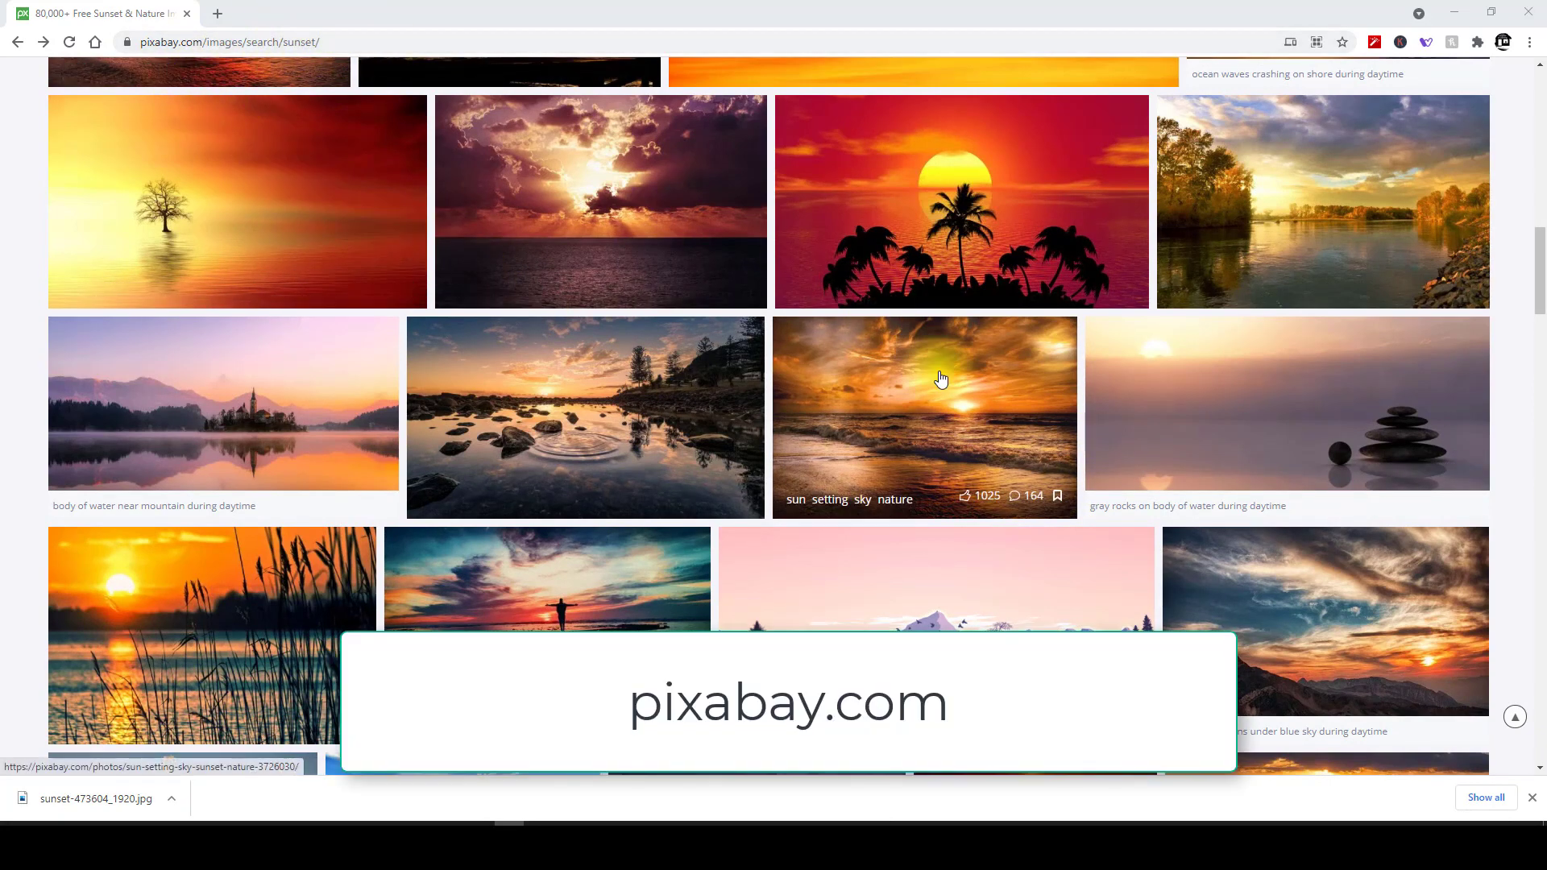
- Browse the Pixabay sunset results and open the red-orange image of the sun over the ocean horizon
{"action": "scroll", "coordinate": [946, 411], "scroll_direction": "up", "scroll_amount": 6}
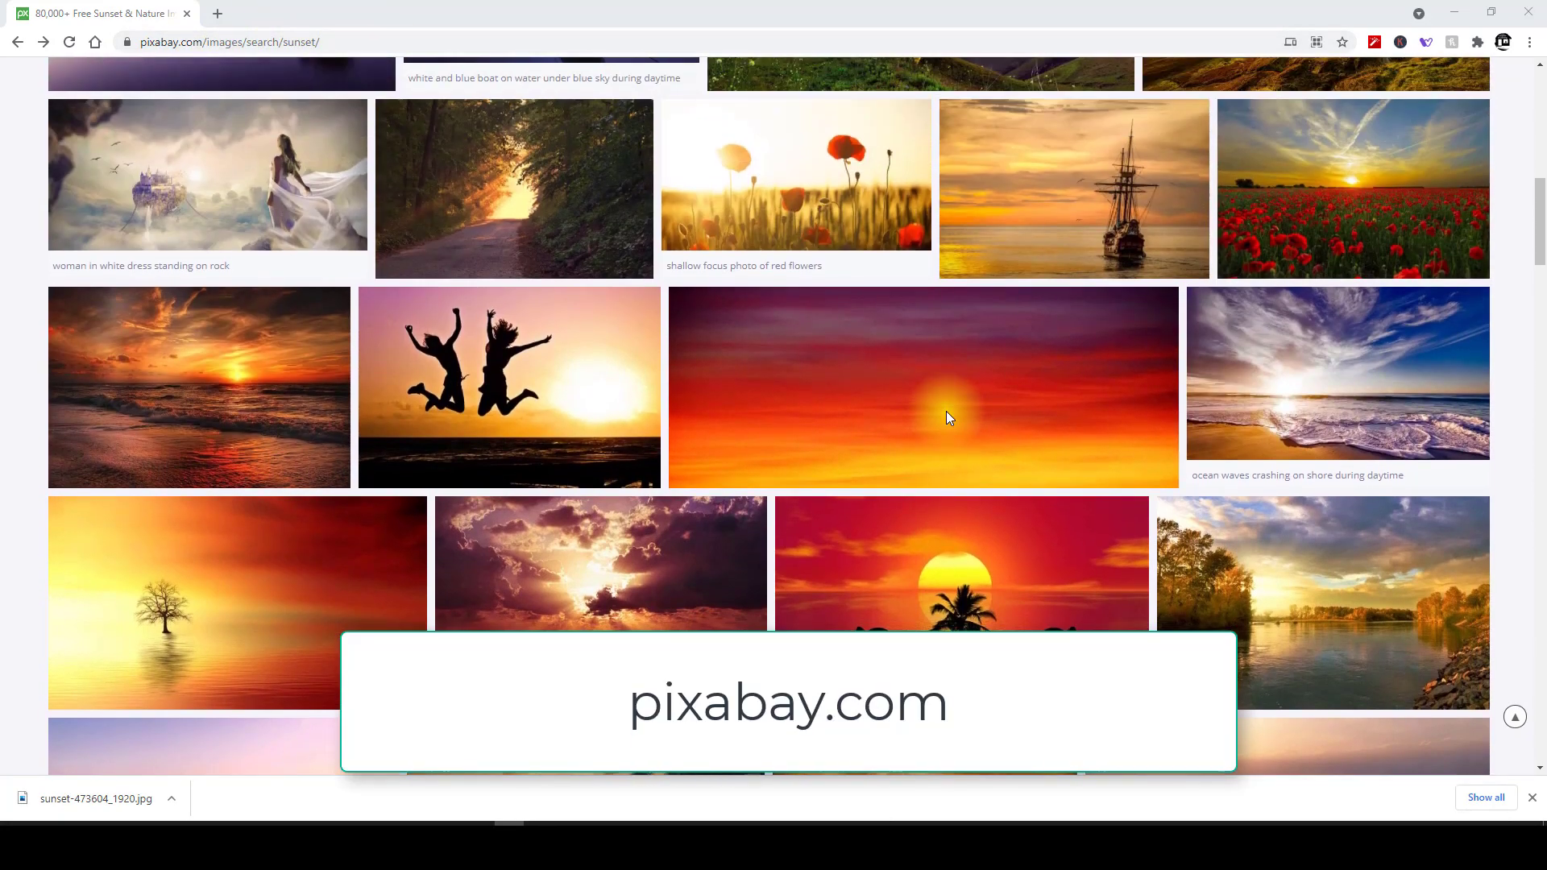
{"action": "scroll", "coordinate": [946, 410], "scroll_direction": "up", "scroll_amount": 9}
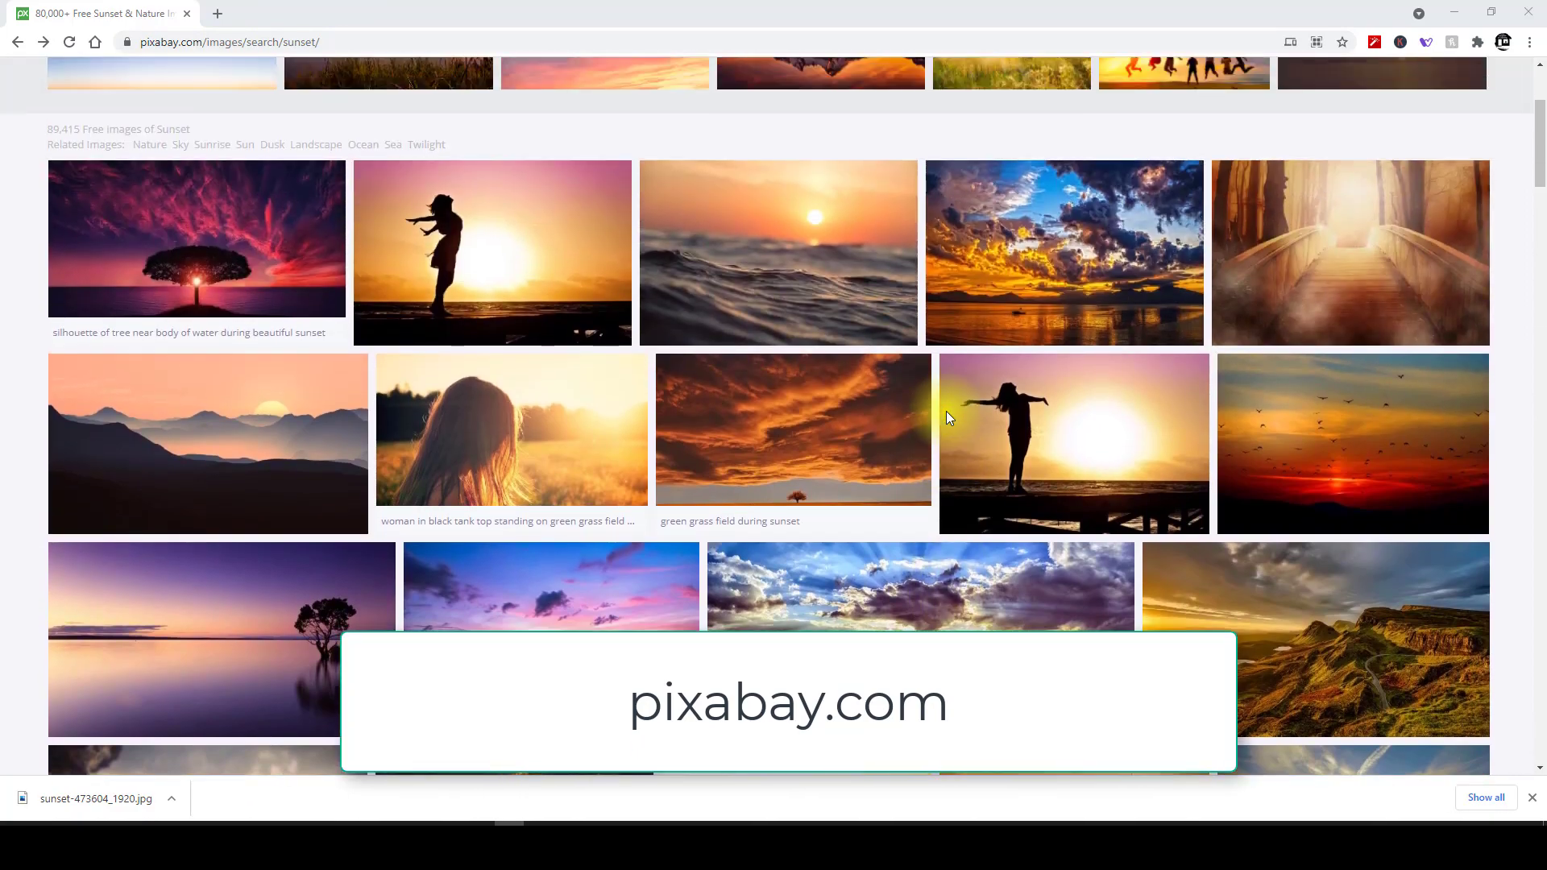
{"action": "scroll", "coordinate": [948, 421], "scroll_direction": "down", "scroll_amount": 6}
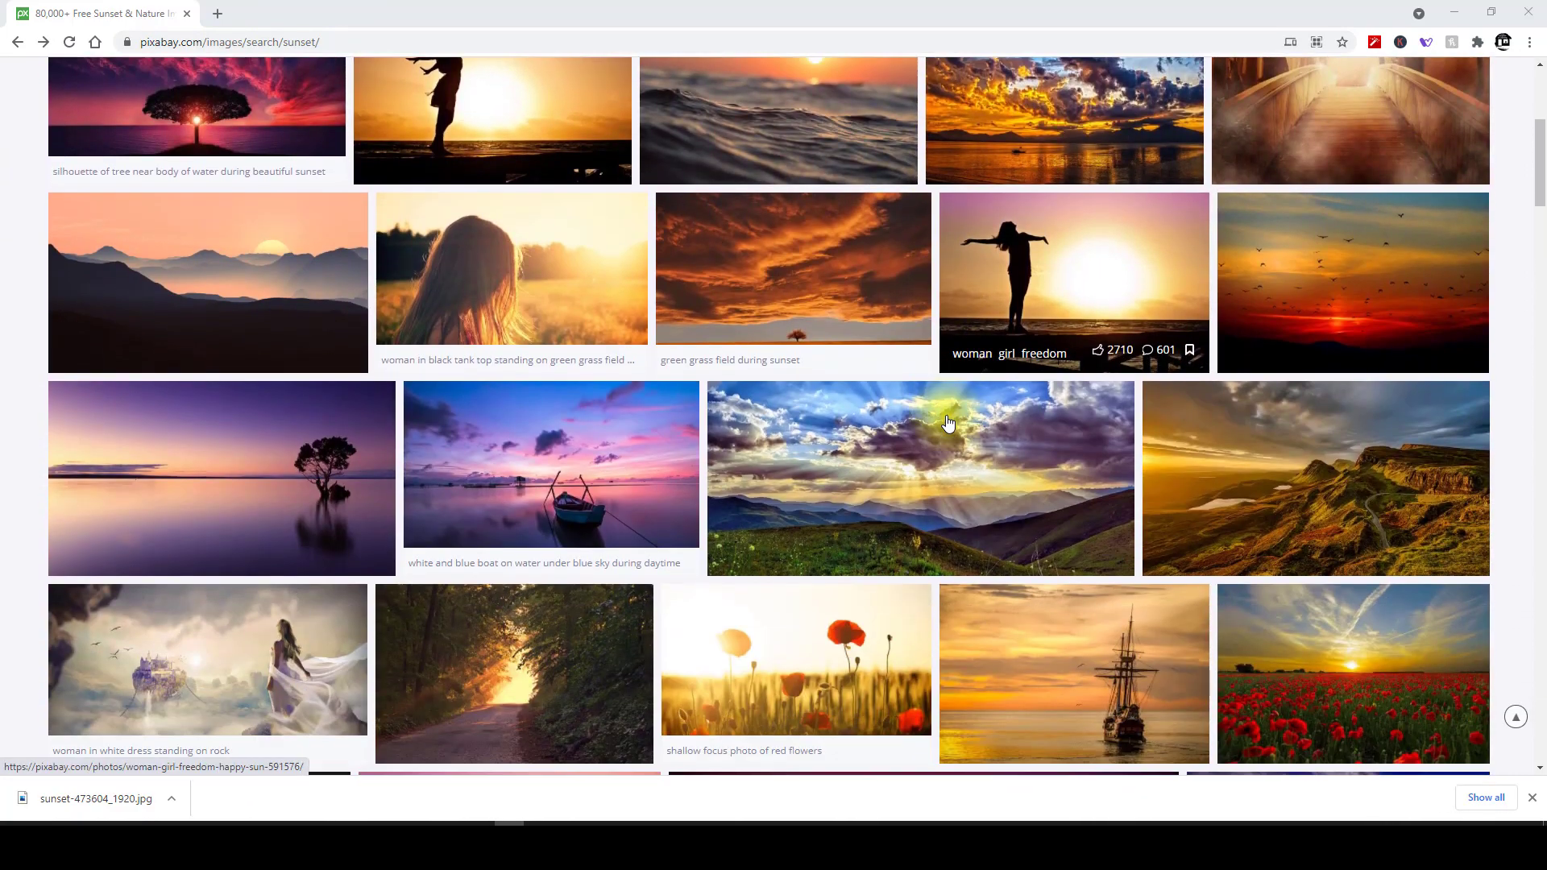
{"action": "scroll", "coordinate": [947, 424], "scroll_direction": "down", "scroll_amount": 6}
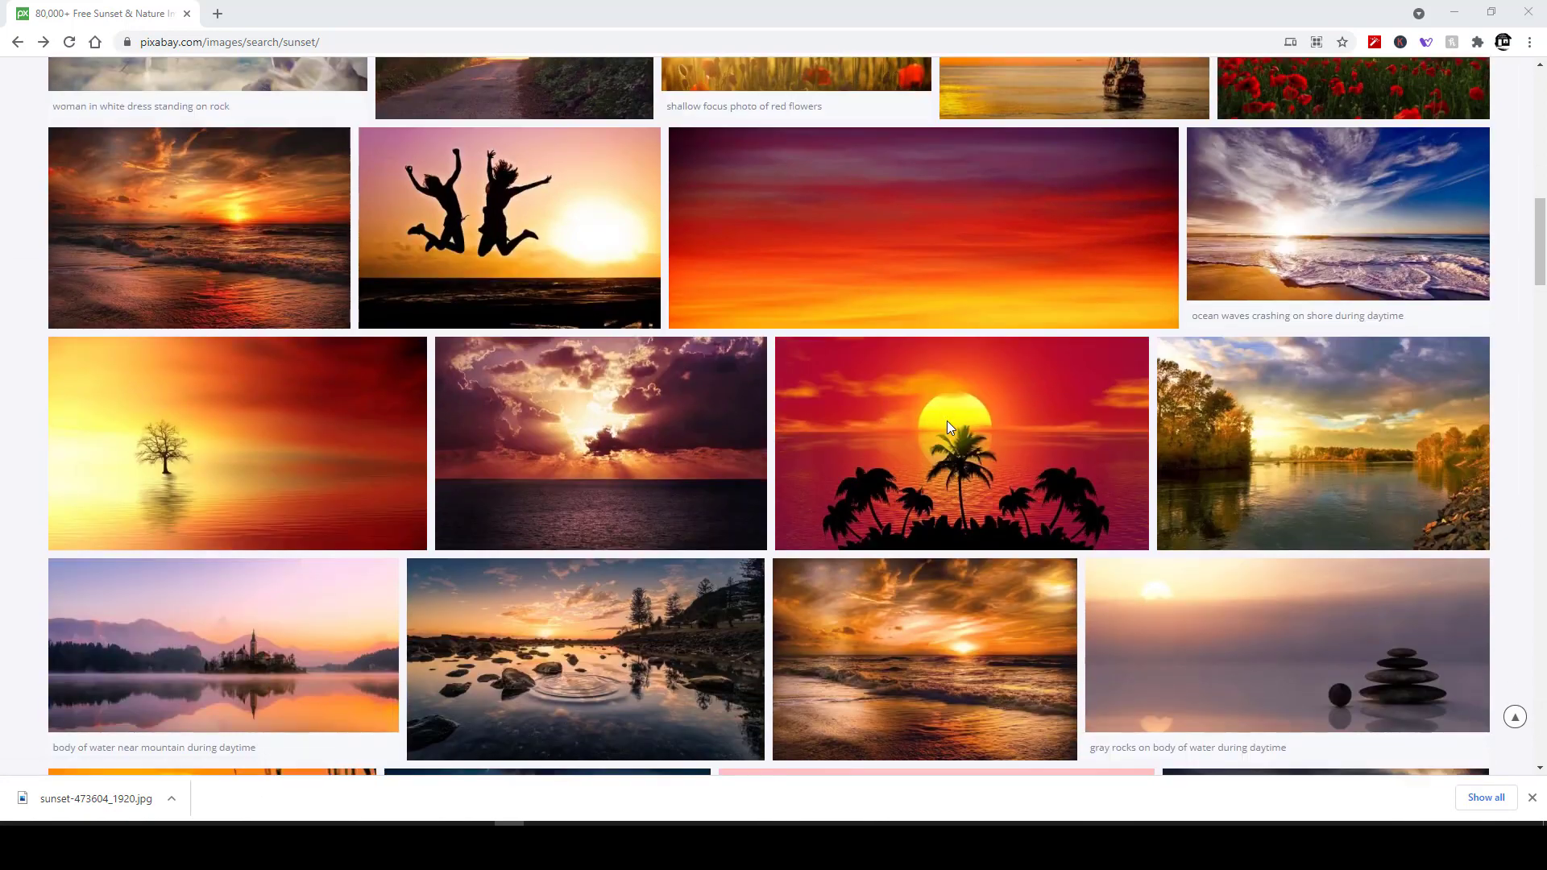
{"action": "scroll", "coordinate": [948, 427], "scroll_direction": "down", "scroll_amount": 7}
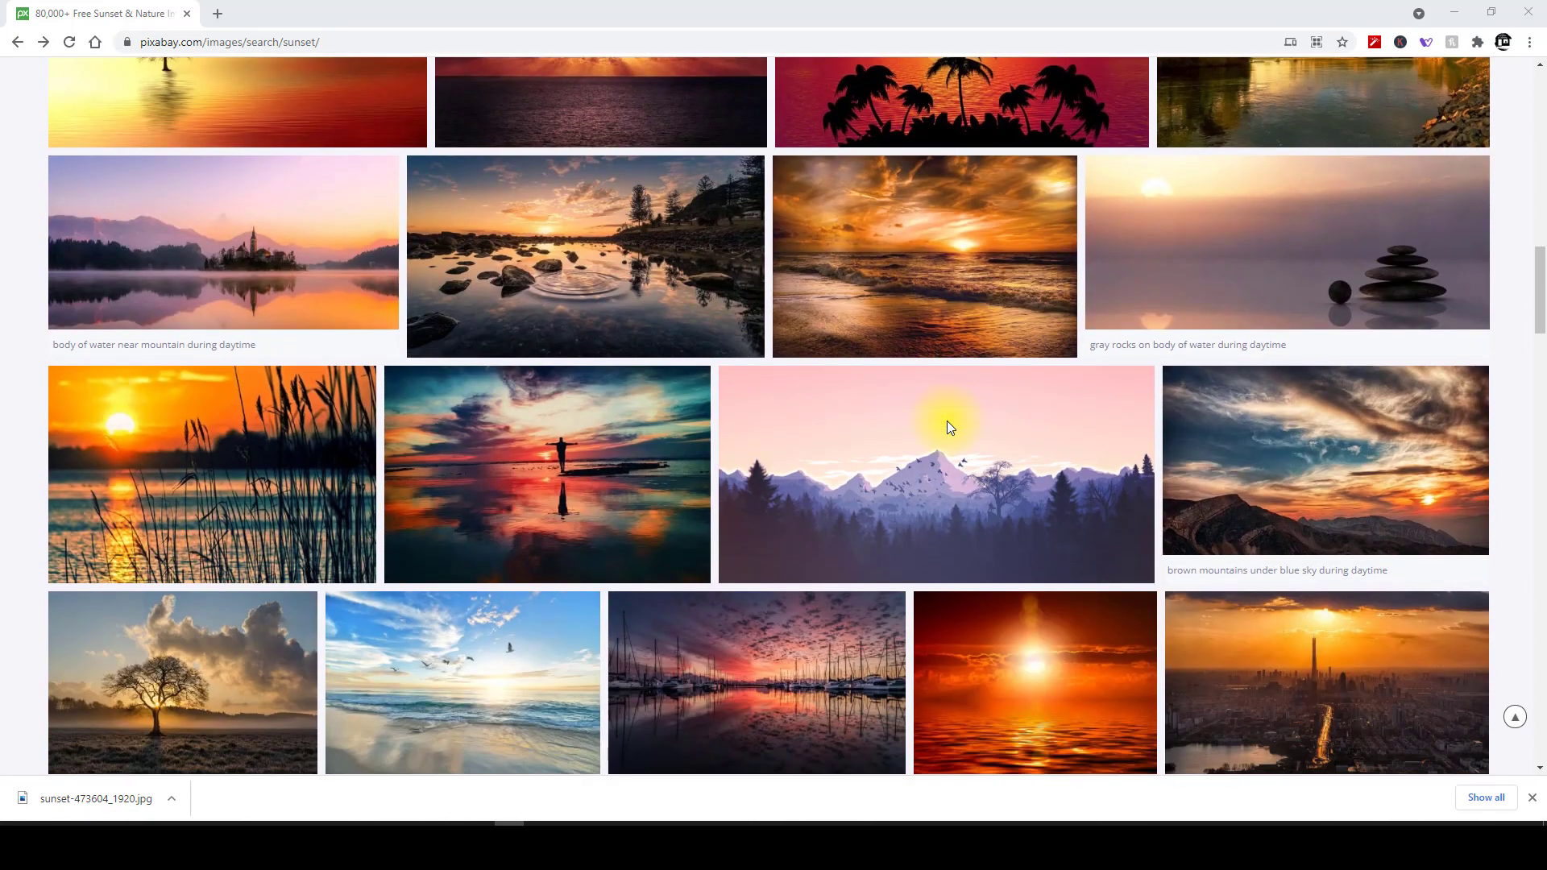
{"action": "scroll", "coordinate": [949, 431], "scroll_direction": "down", "scroll_amount": 1}
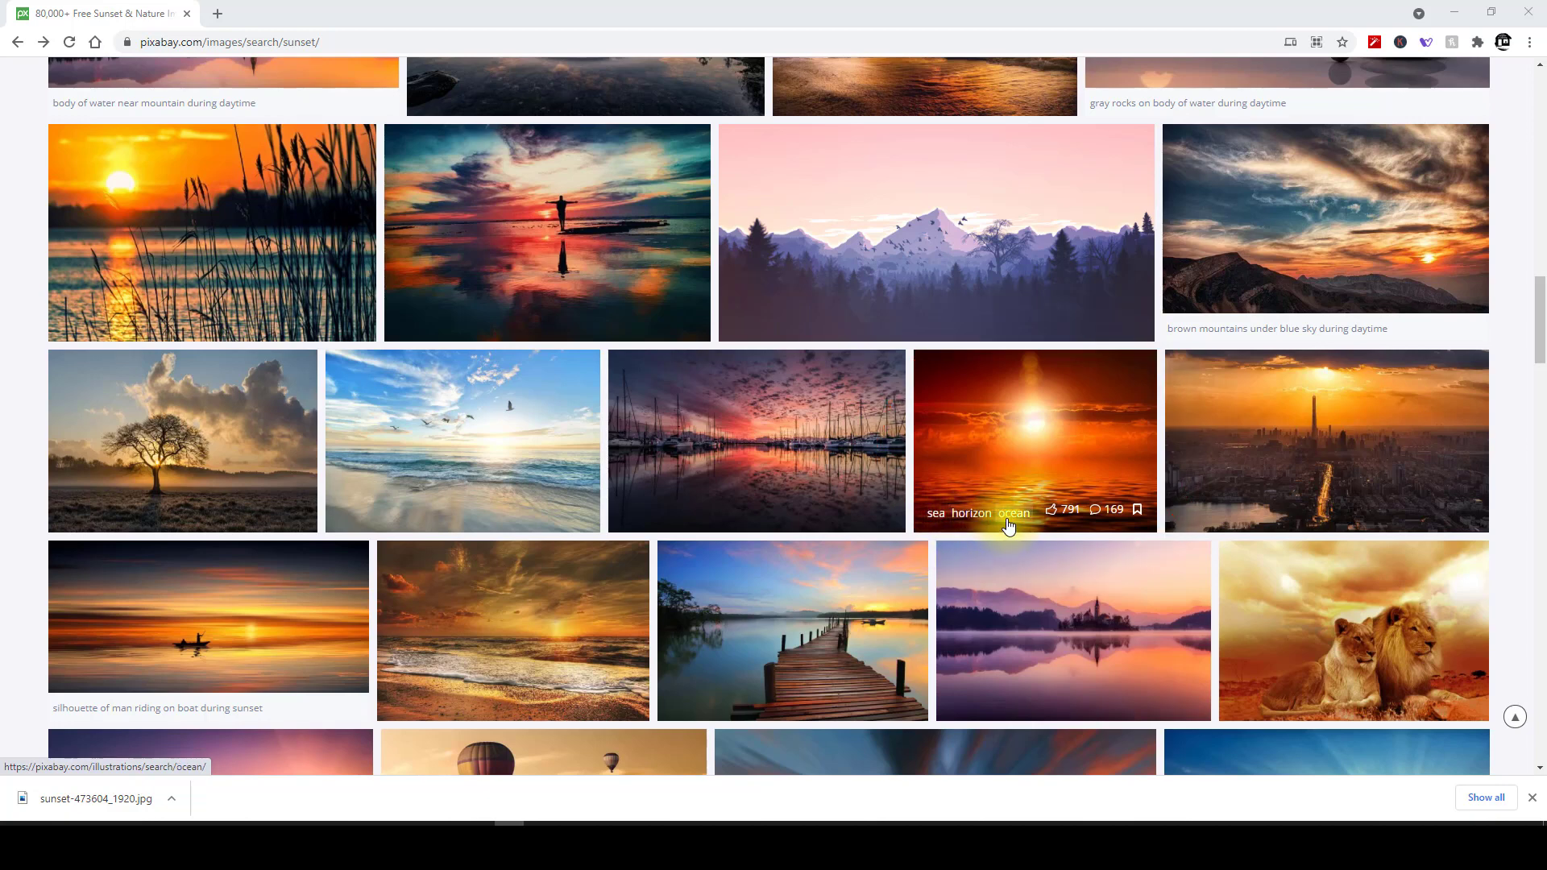
{"action": "left_click", "coordinate": [1005, 449]}
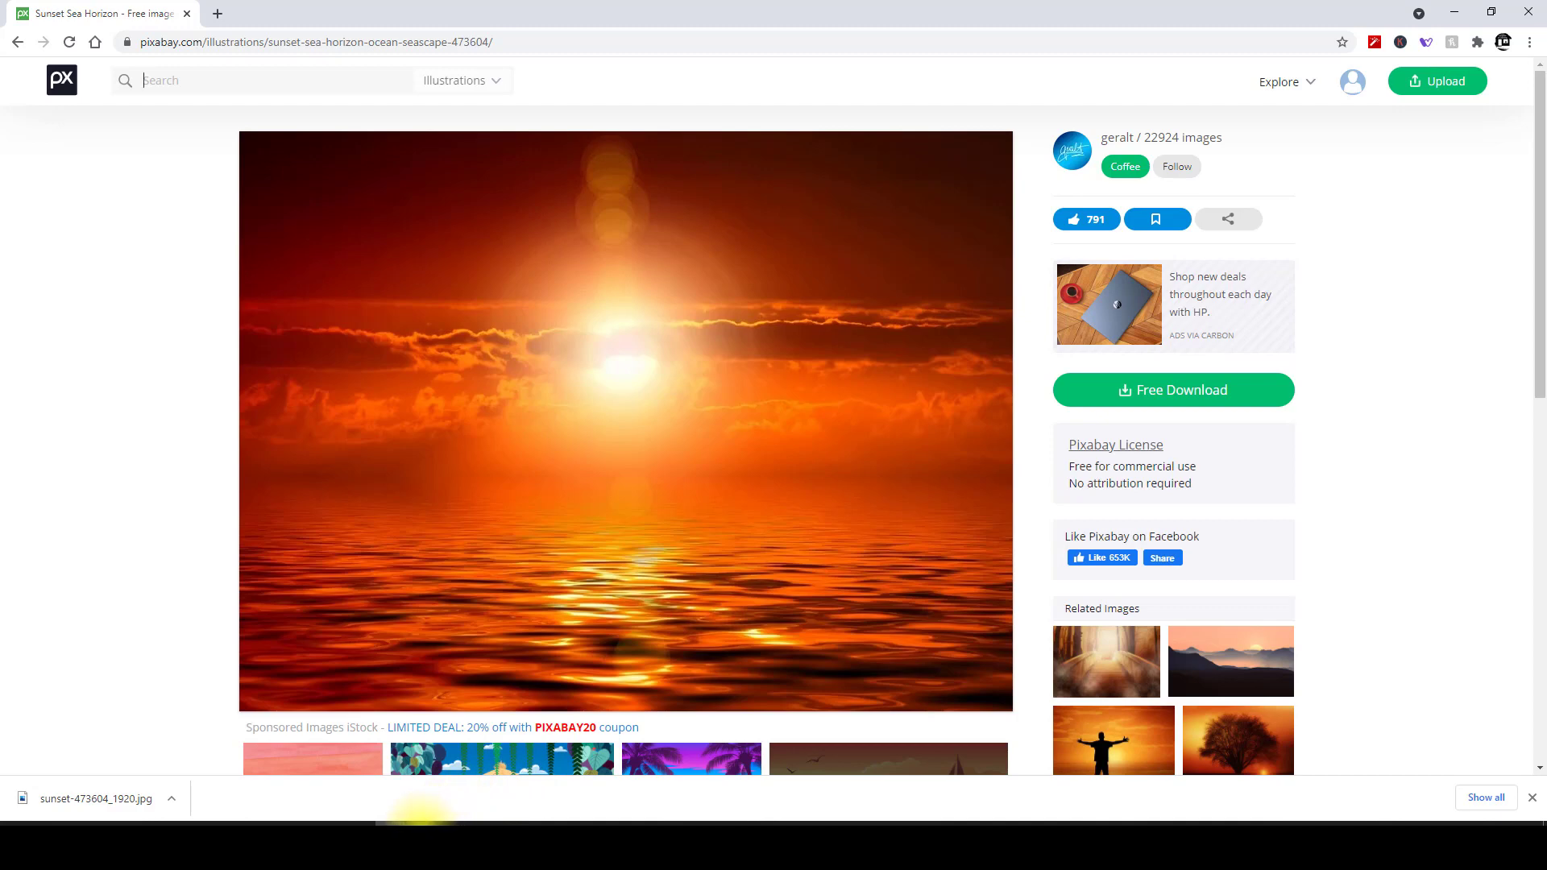
- Switch to Silhouette Studio and open the image sunset-473604_1920 from the Downloads folder
{"action": "left_click", "coordinate": [414, 823]}
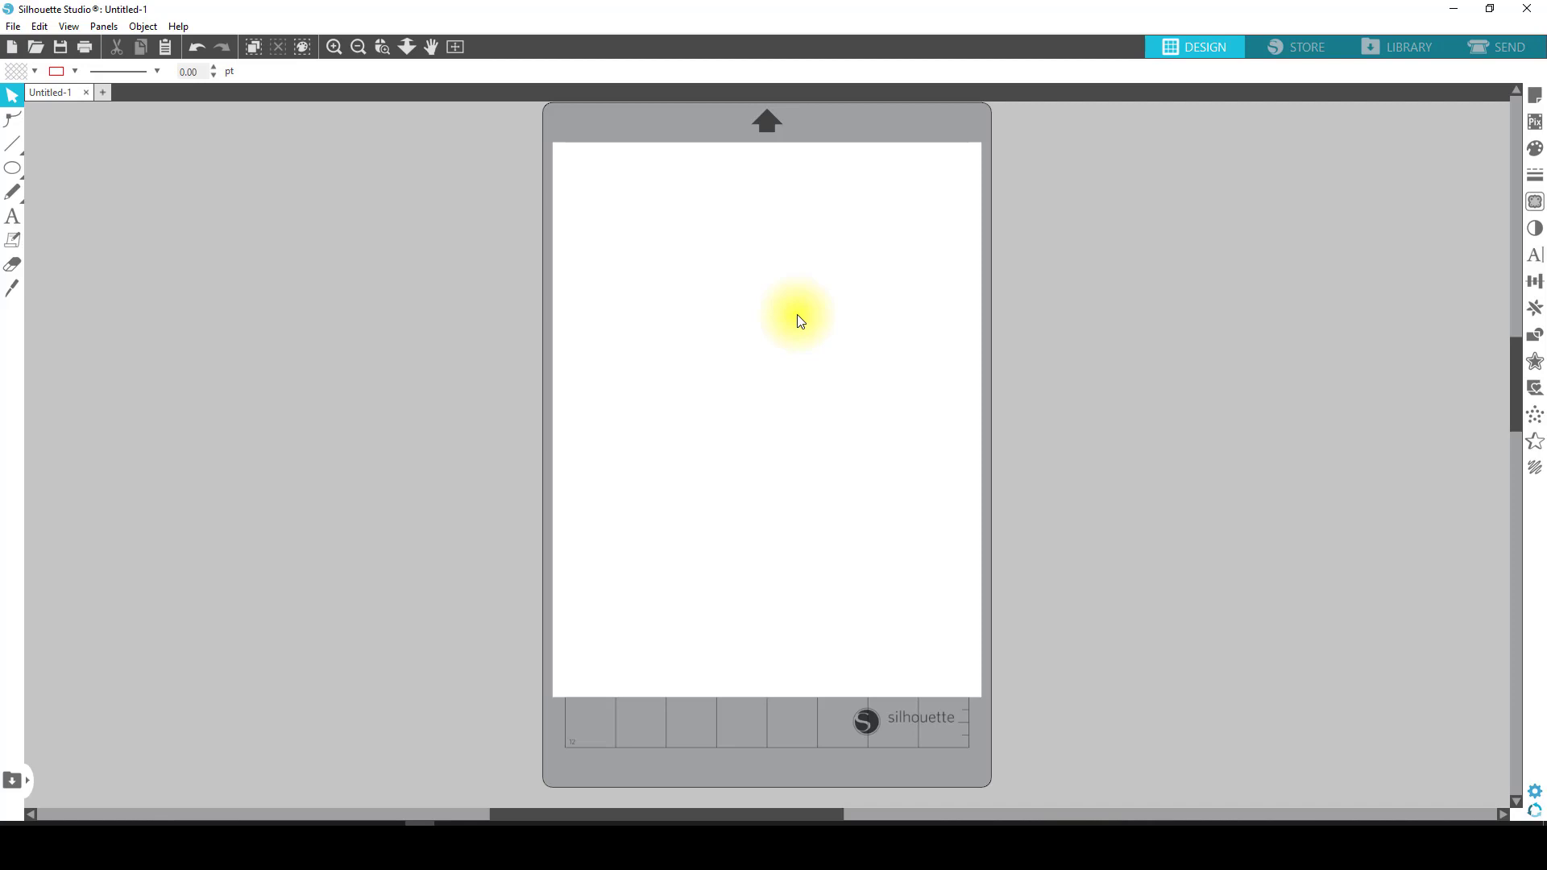
{"action": "left_click", "coordinate": [8, 25]}
{"action": "left_click", "coordinate": [41, 87]}
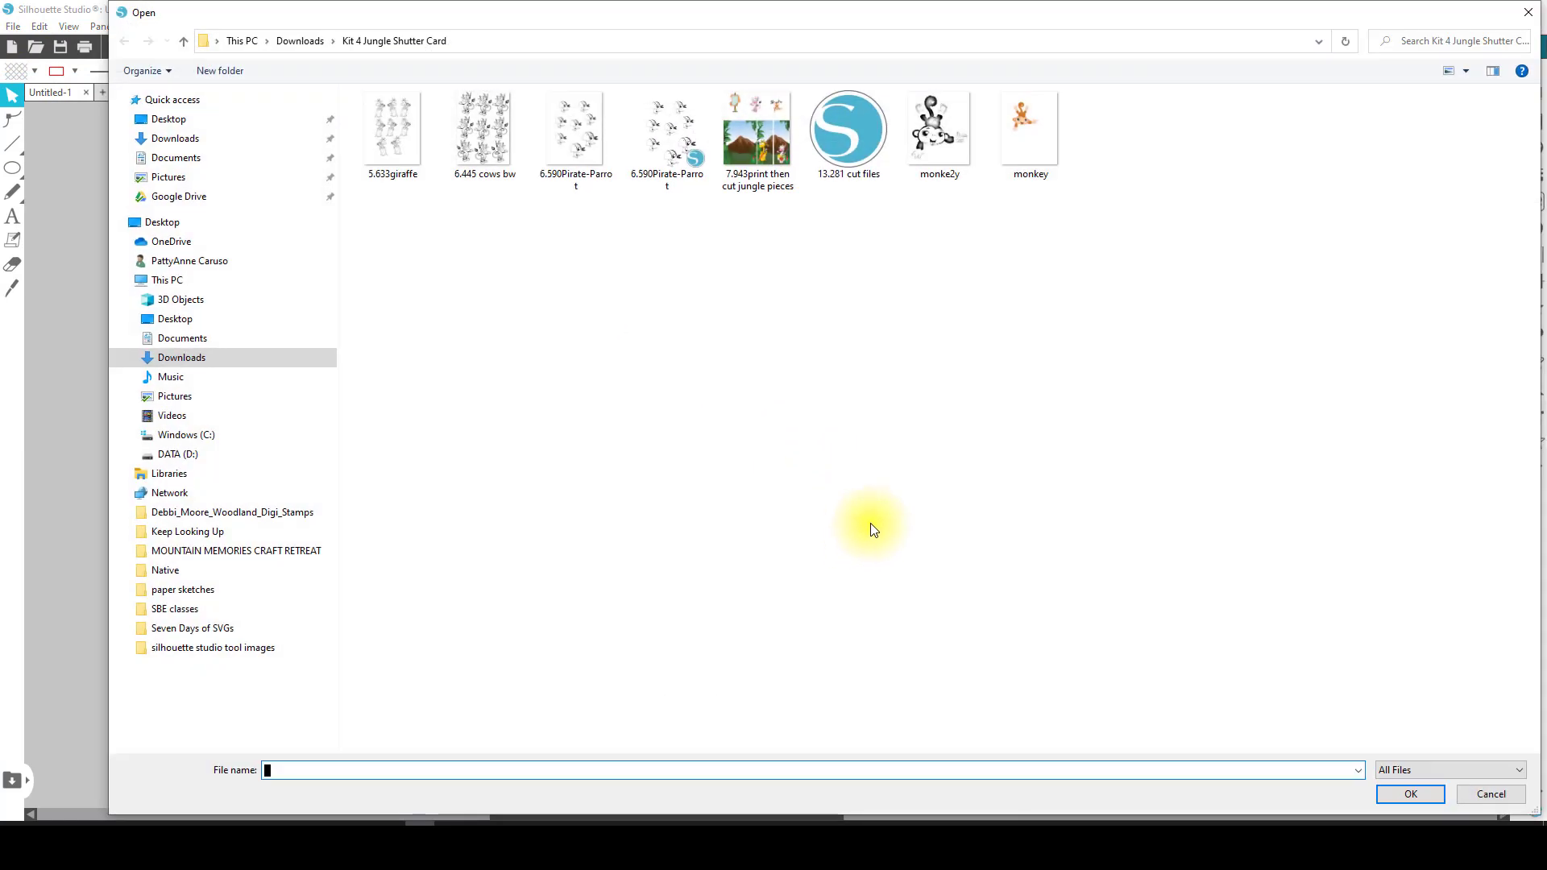
{"action": "left_click", "coordinate": [183, 39]}
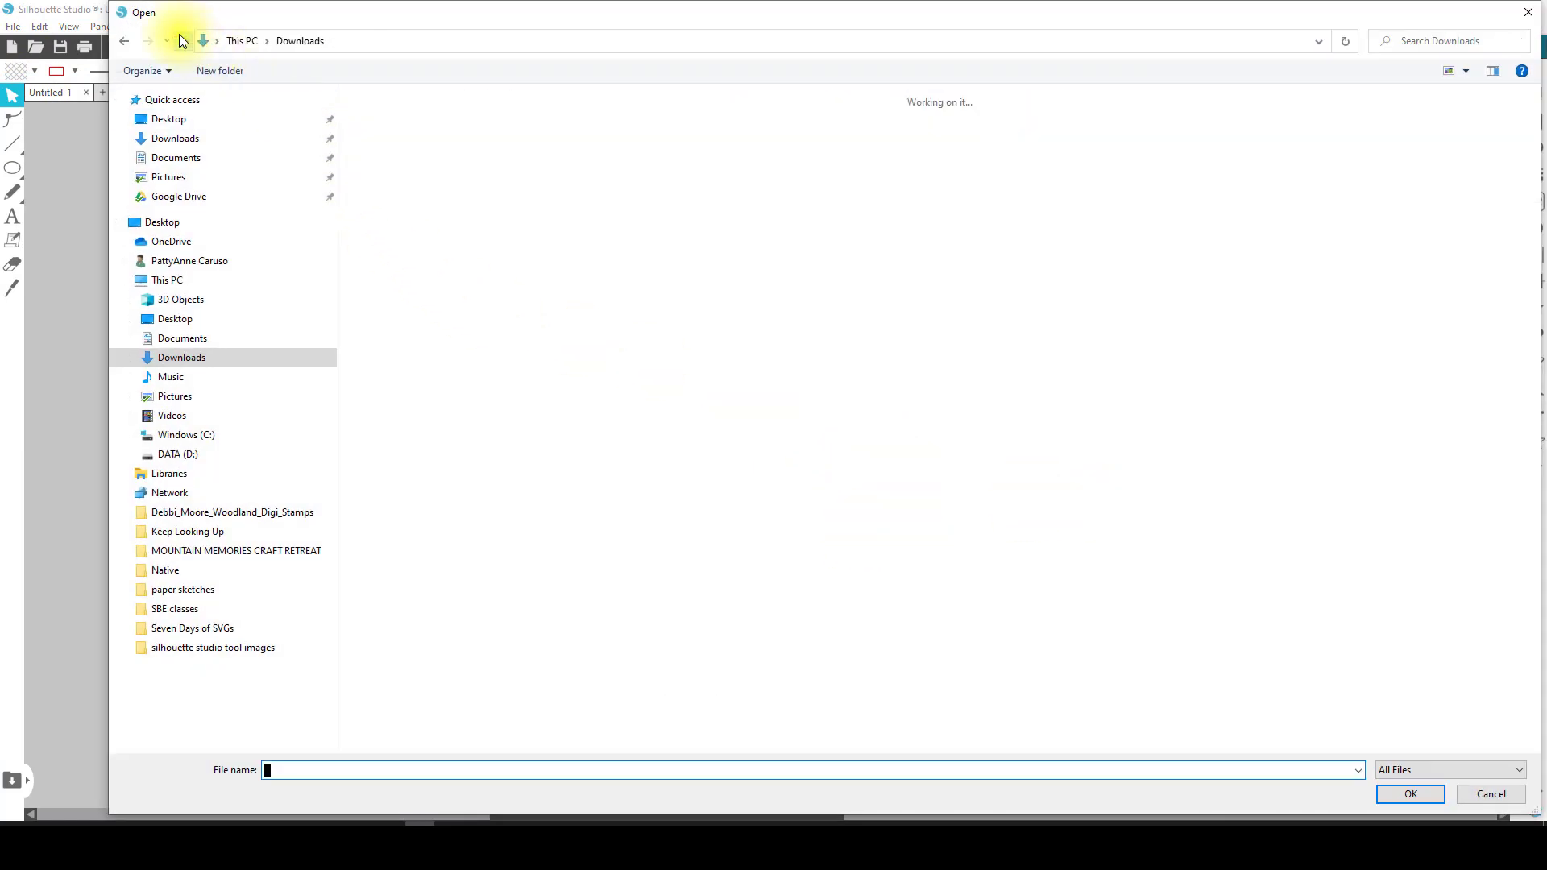
{"action": "left_click", "coordinate": [490, 236]}
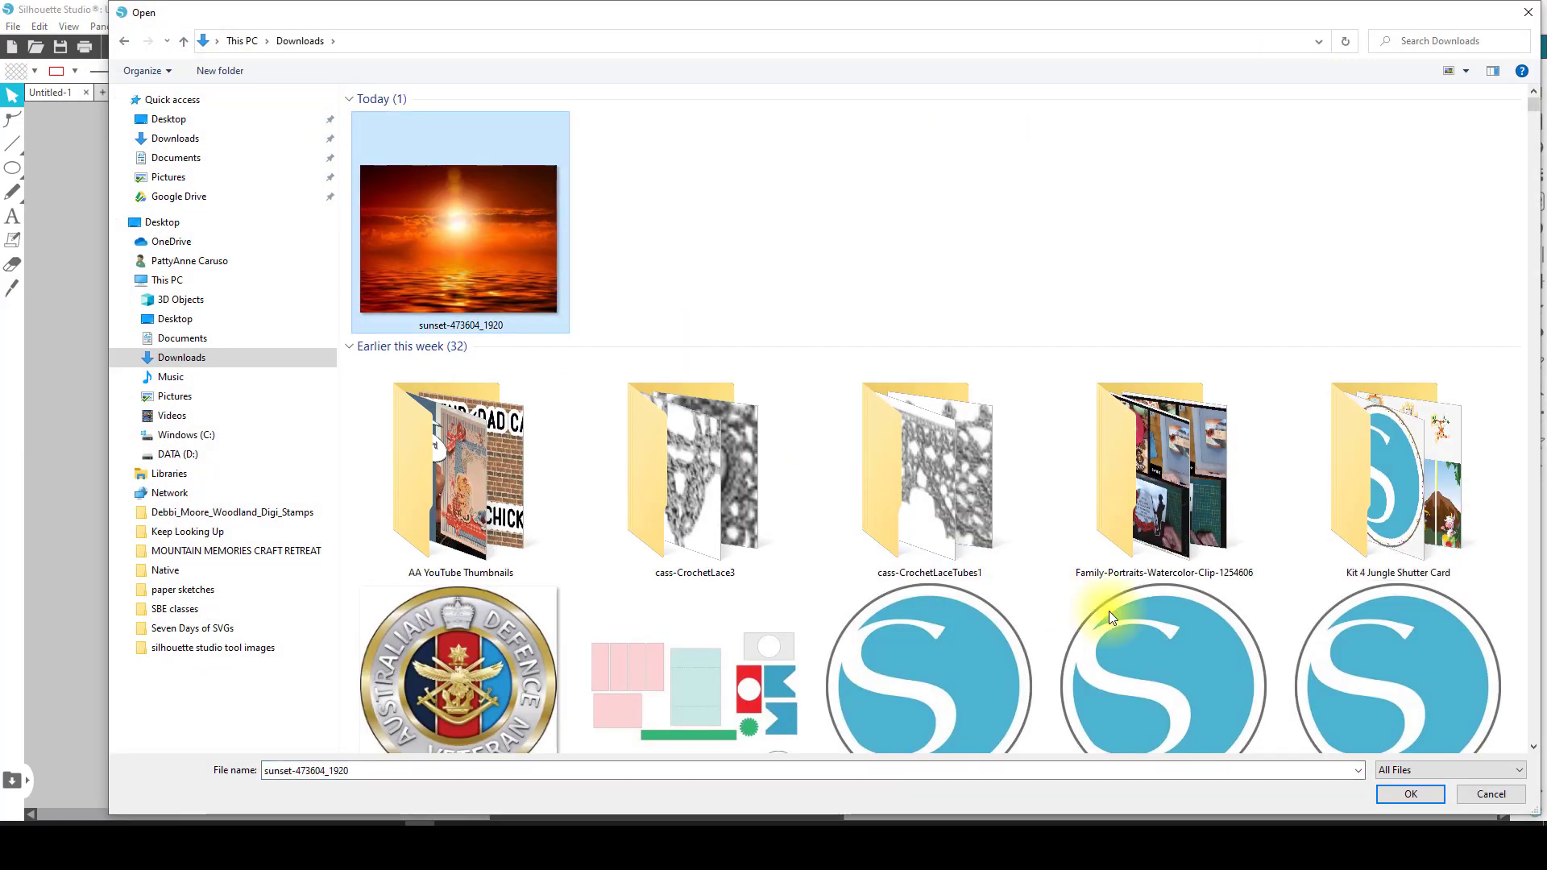
{"action": "left_click", "coordinate": [1405, 796]}
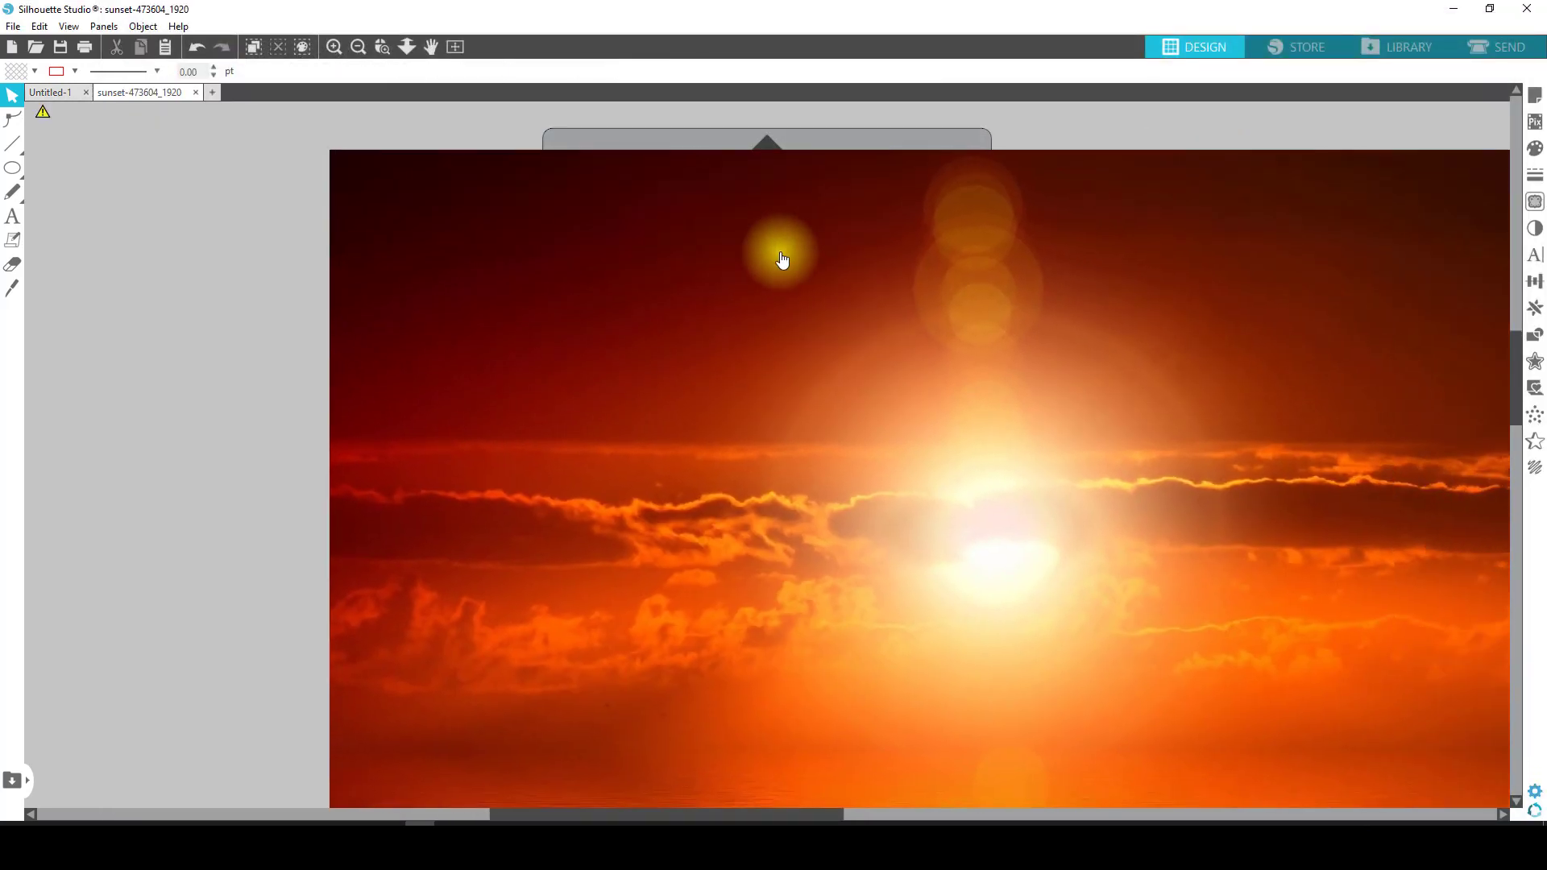
- Scale the sunset image to 8 in wide with its aspect ratio locked and move it onto the page
{"action": "left_click", "coordinate": [783, 259]}
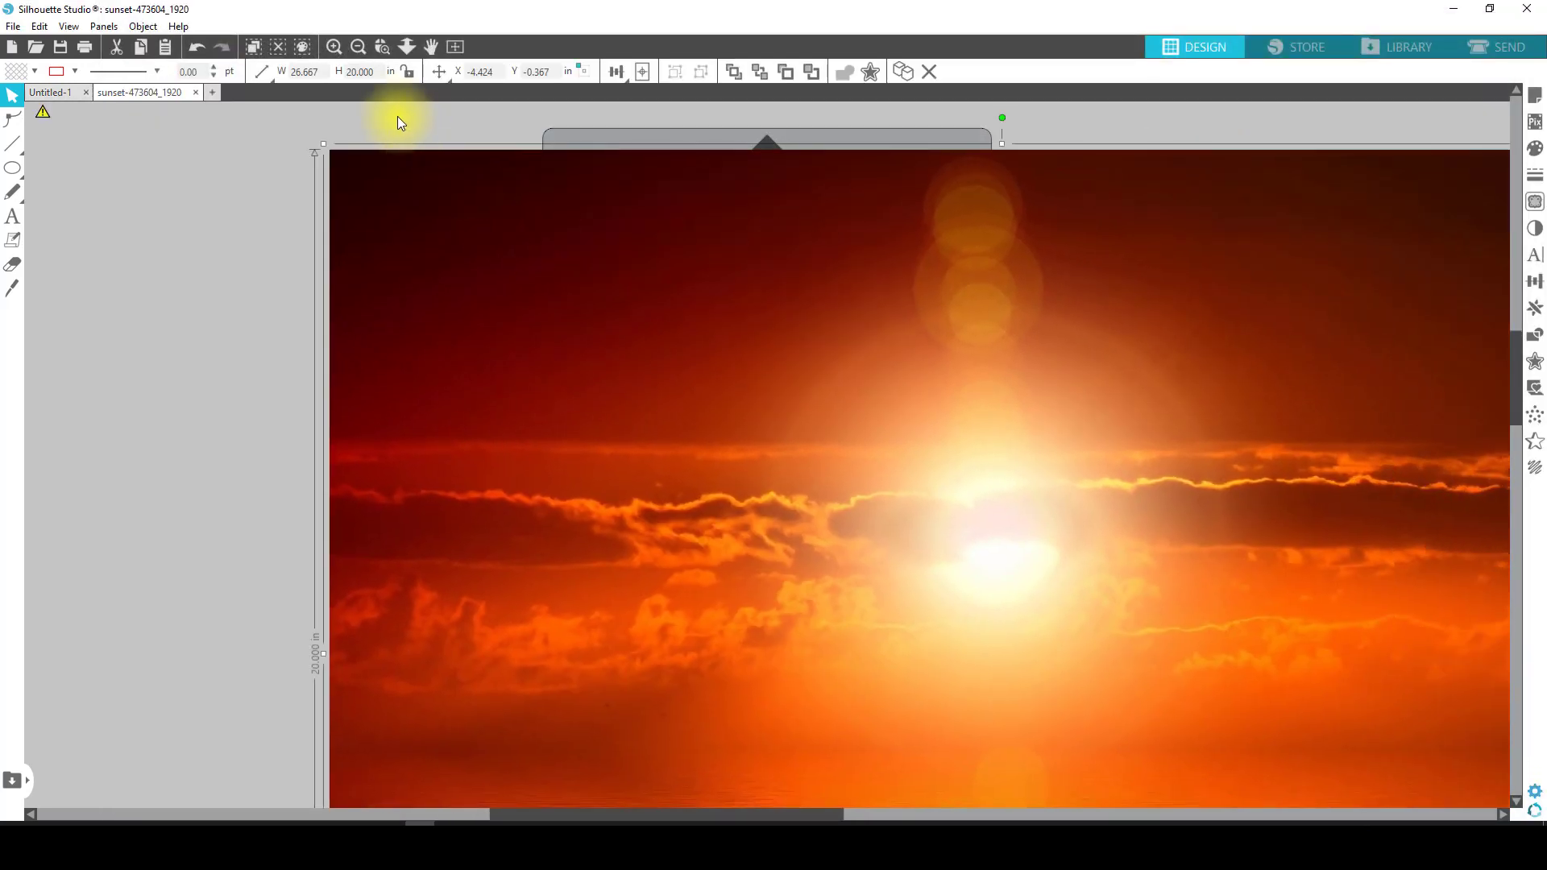
{"action": "left_click", "coordinate": [411, 71]}
{"action": "left_click", "coordinate": [313, 72]}
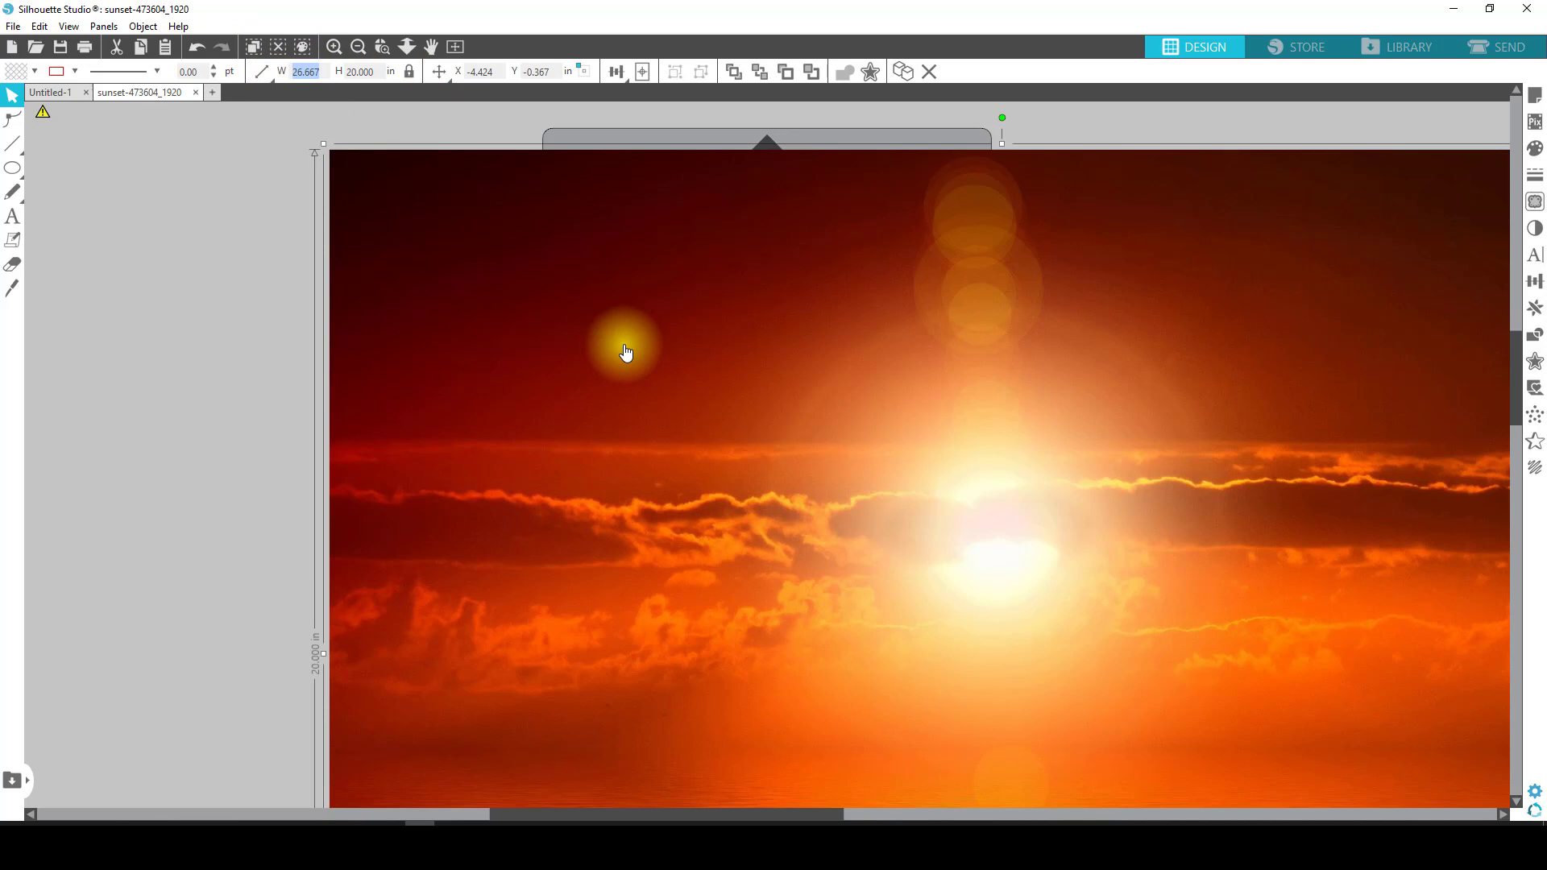
{"action": "type", "text": "8"}
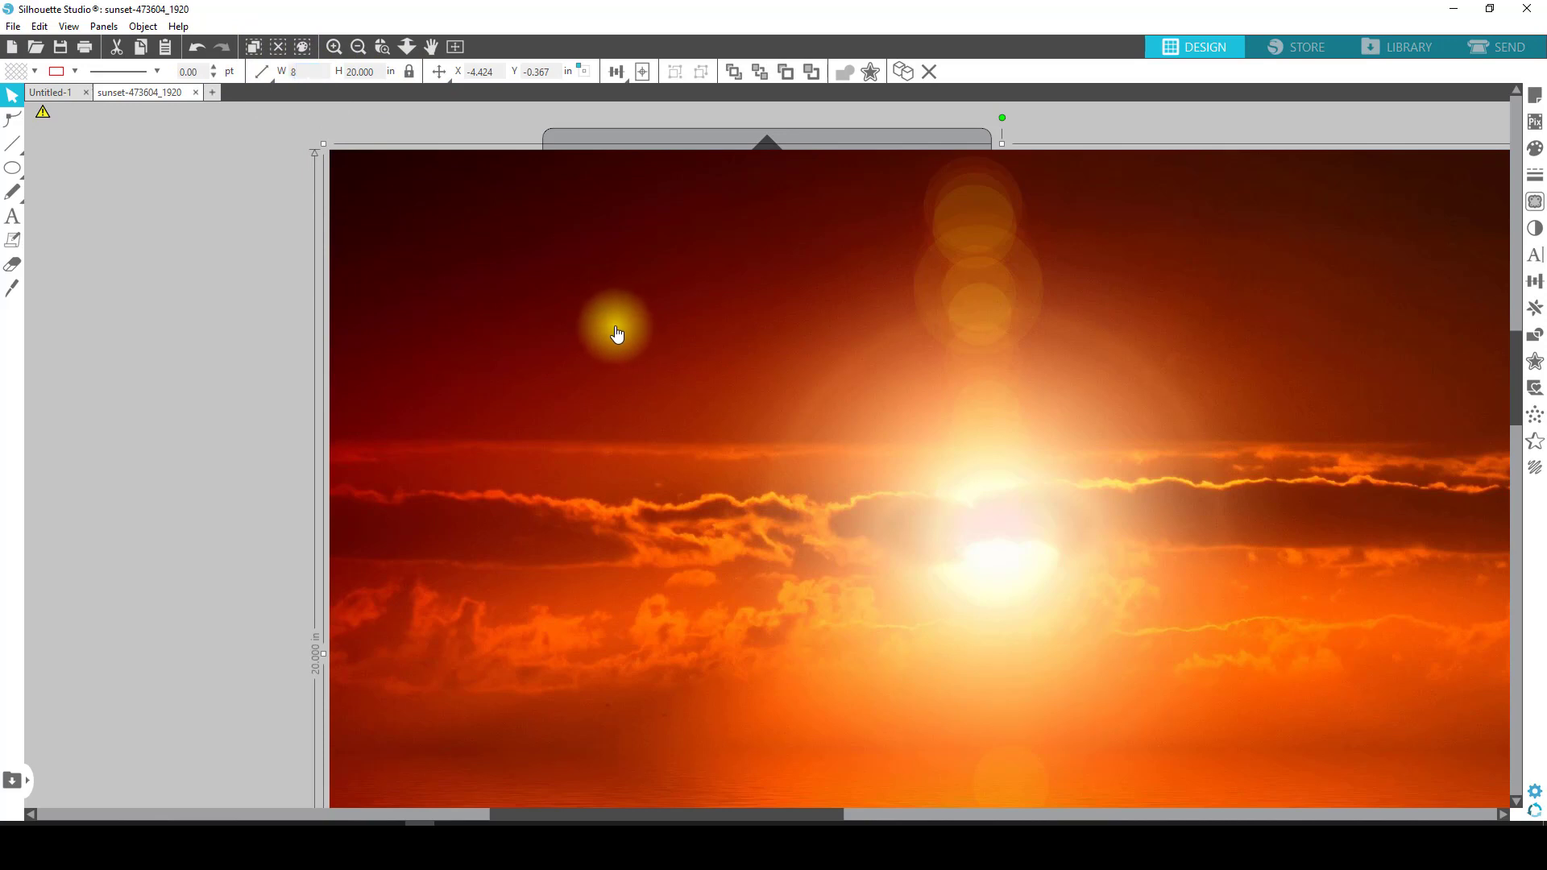
{"action": "key", "text": "Return"}
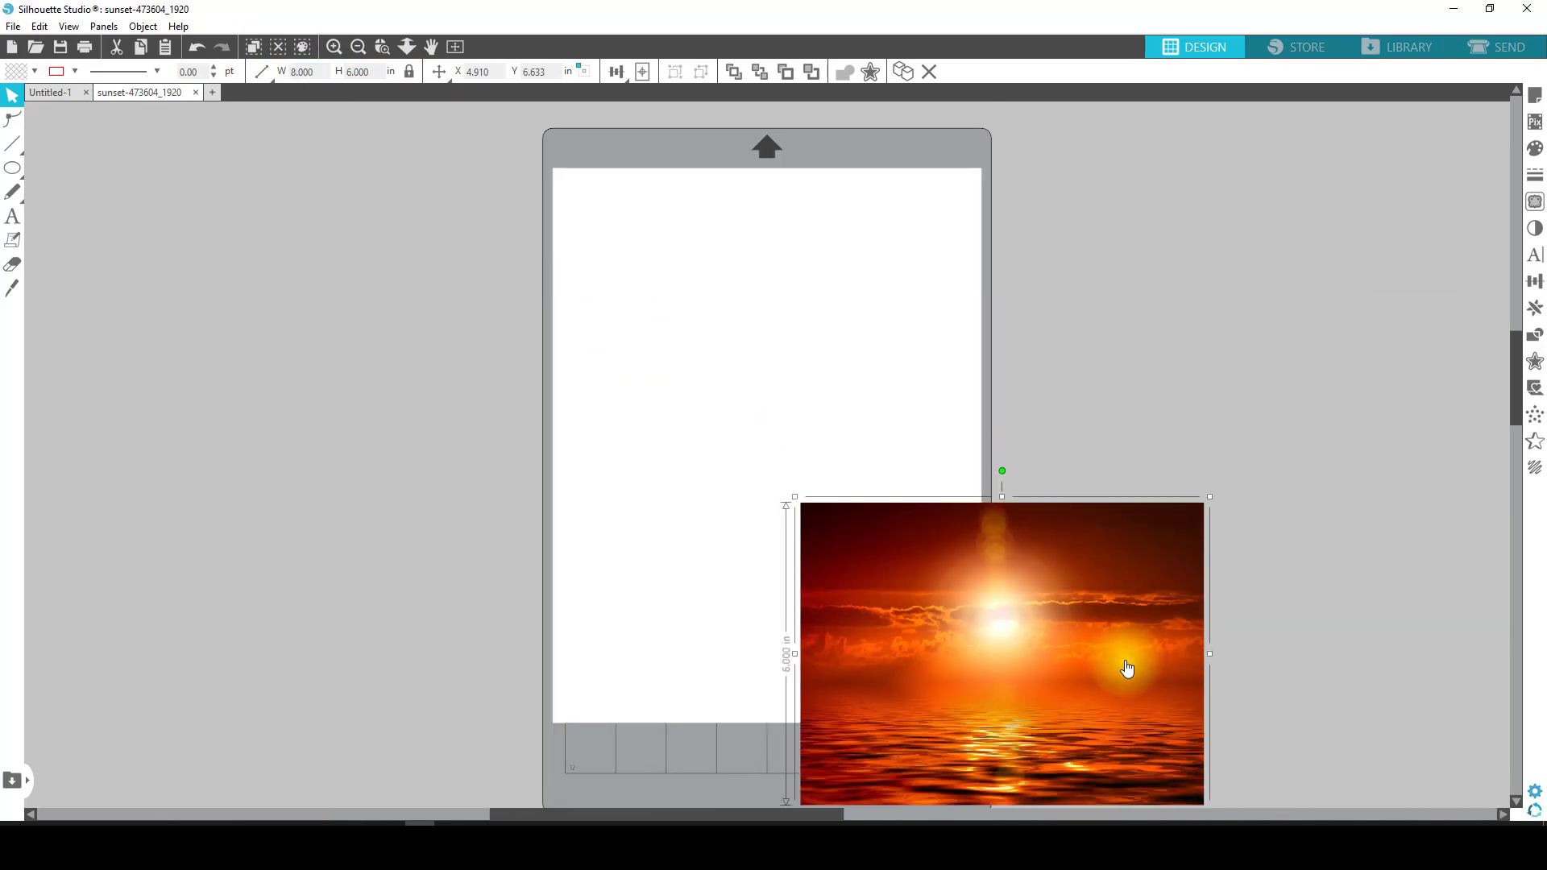
{"action": "left_click_drag", "start_coordinate": [1129, 670], "coordinate": [984, 563]}
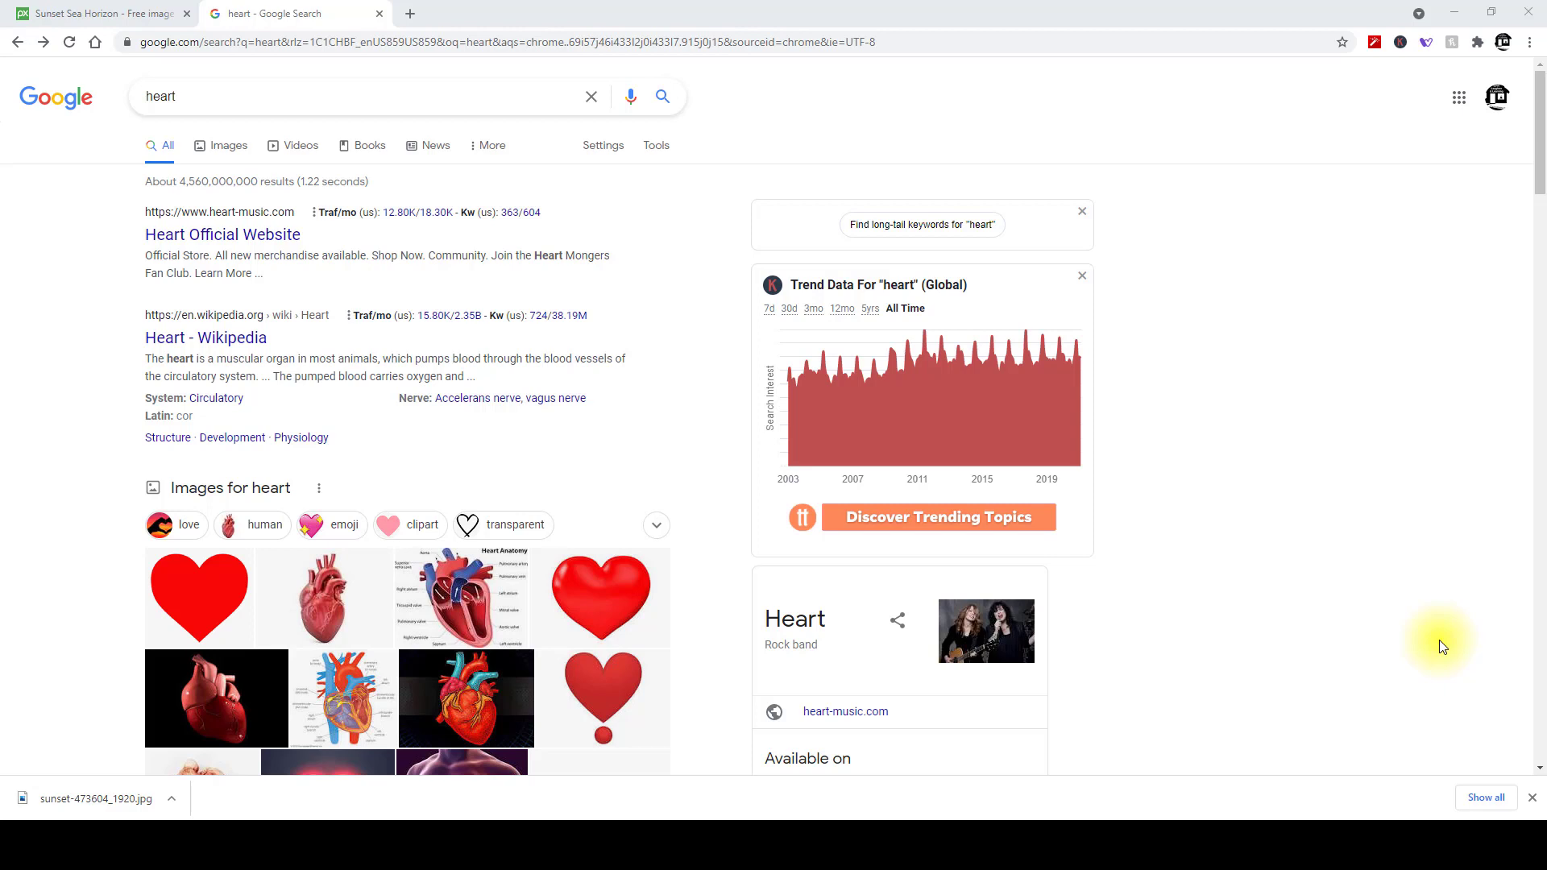
- Switch to the Google search for heart in Chrome and show its image results filtered to the Clip Art type
{"action": "left_click_drag", "start_coordinate": [179, 96], "coordinate": [159, 96]}
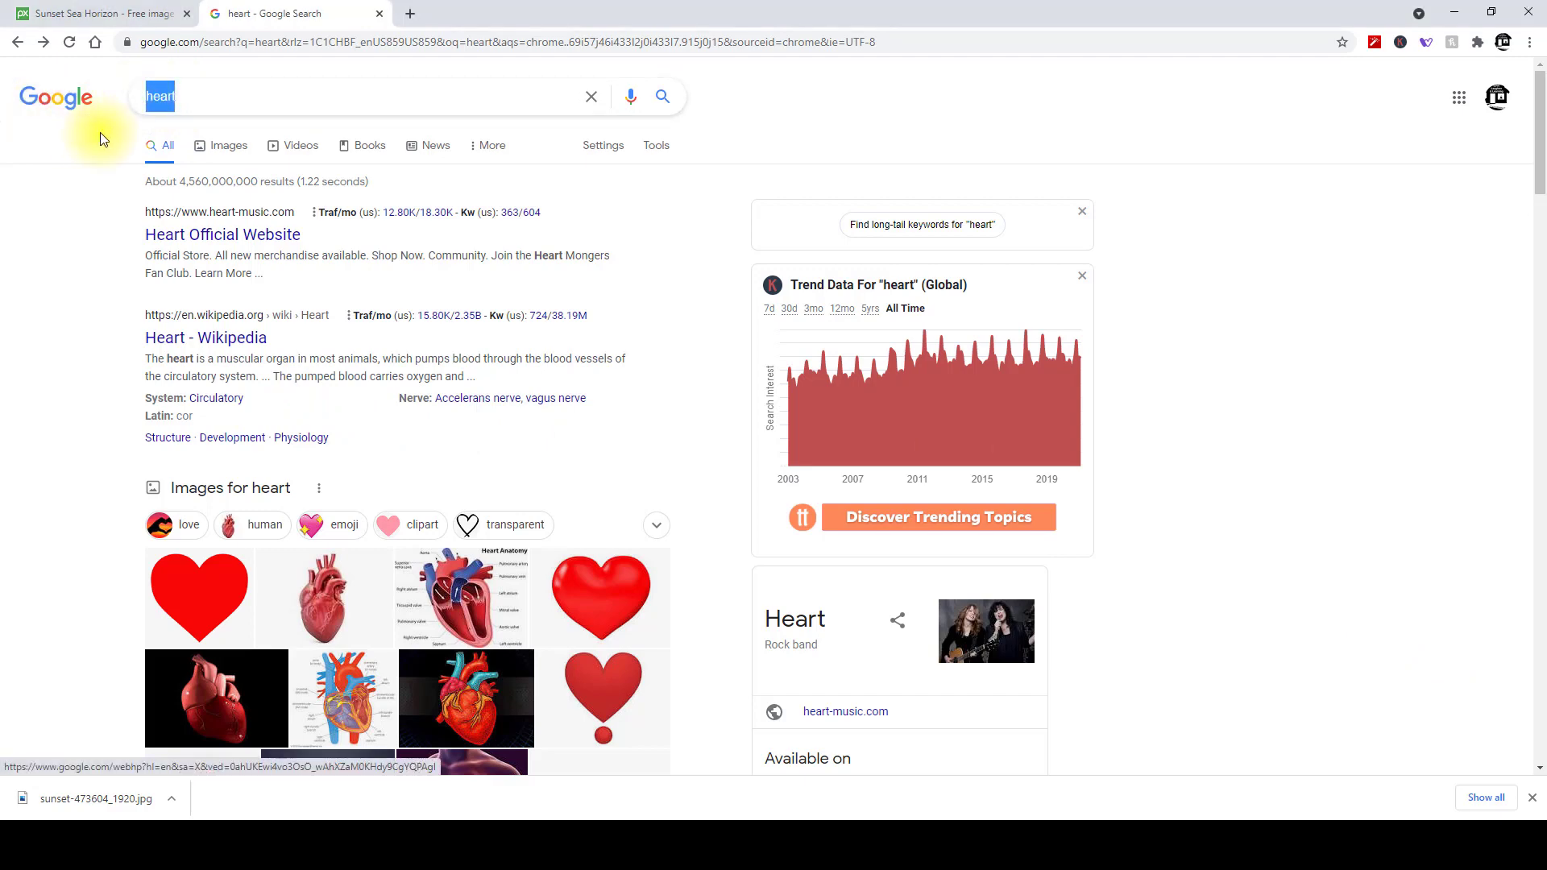
{"action": "left_click", "coordinate": [209, 146]}
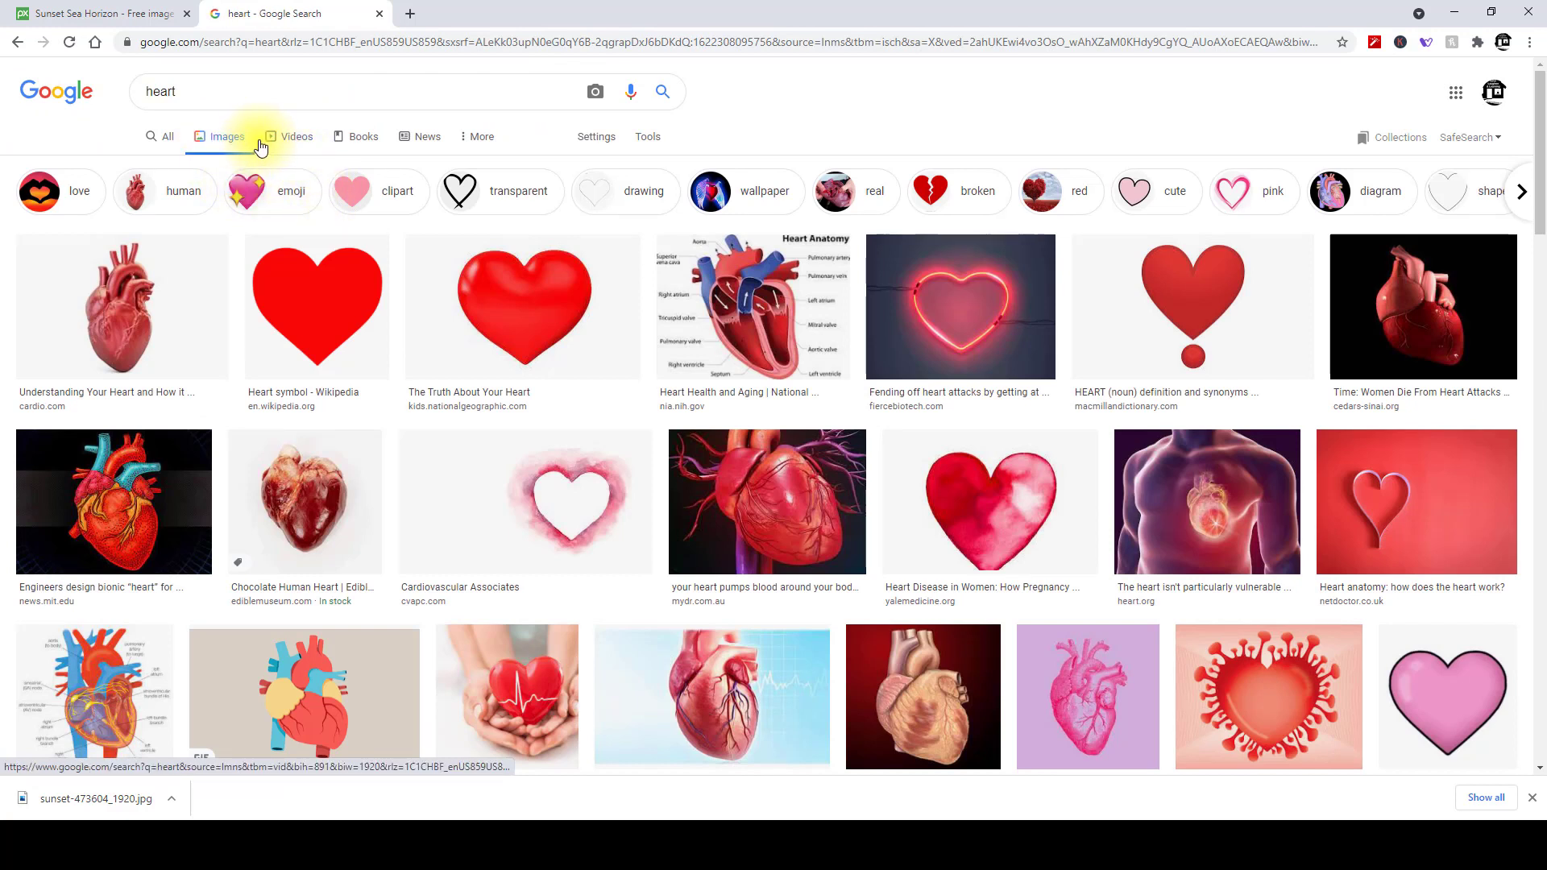
{"action": "left_click", "coordinate": [659, 145]}
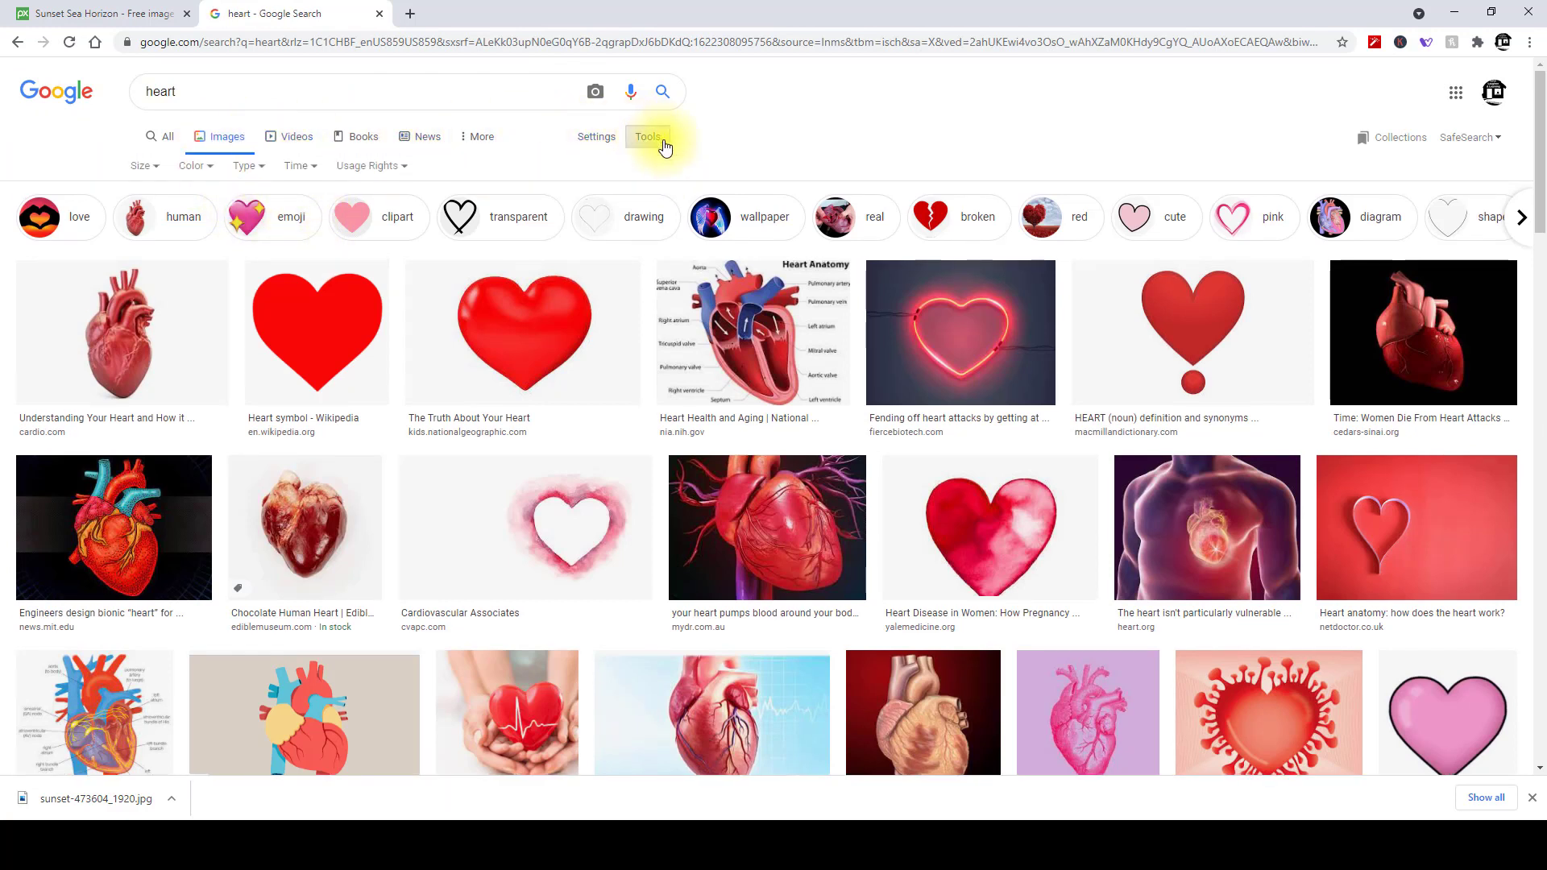
{"action": "left_click", "coordinate": [245, 166]}
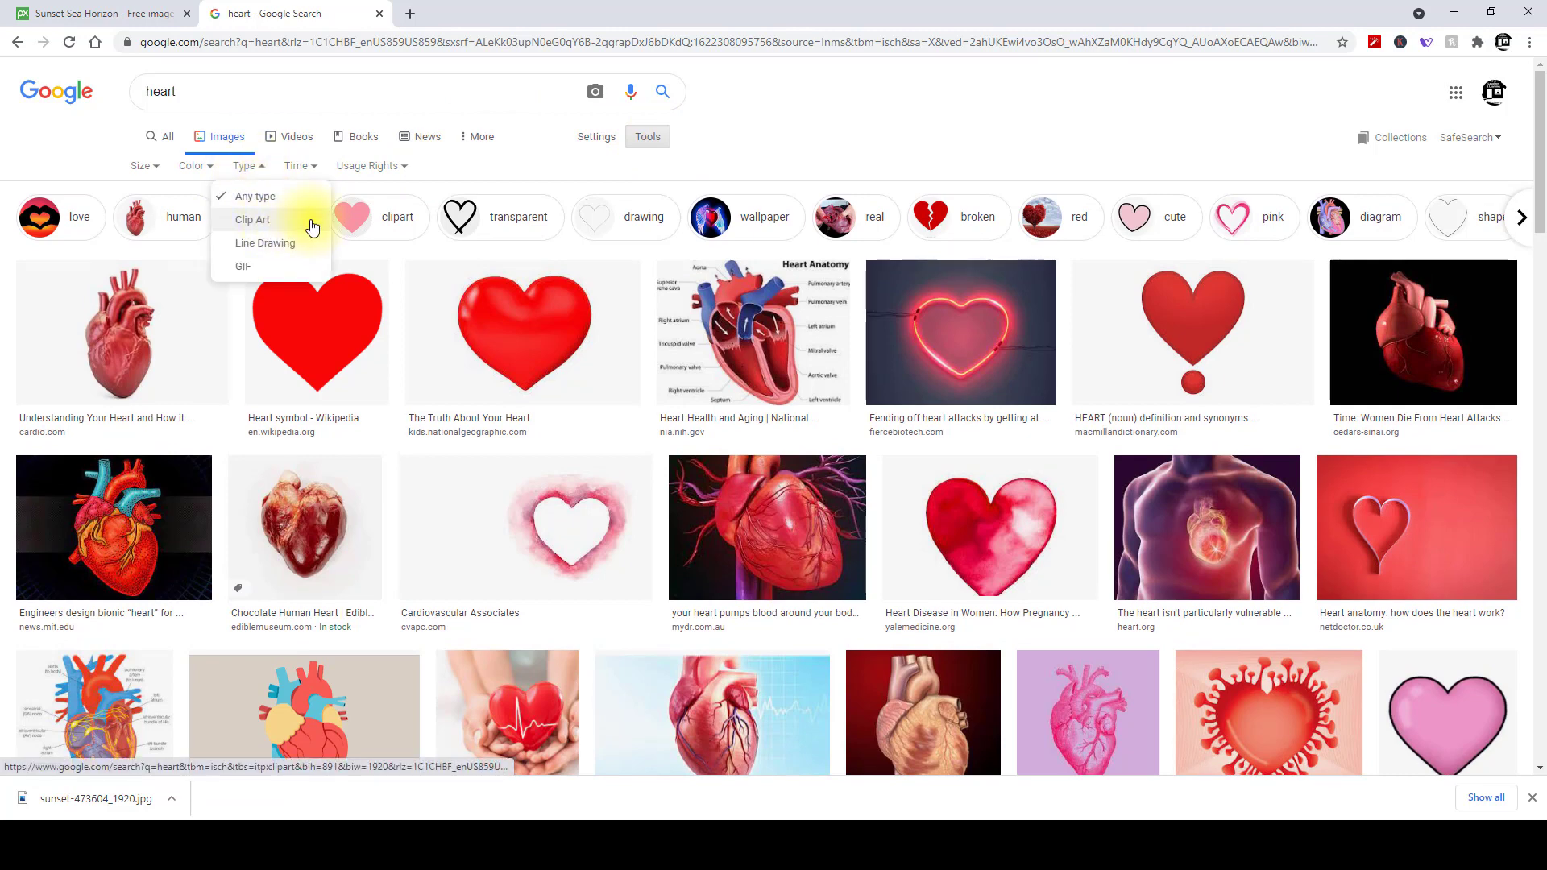
{"action": "left_click", "coordinate": [303, 221]}
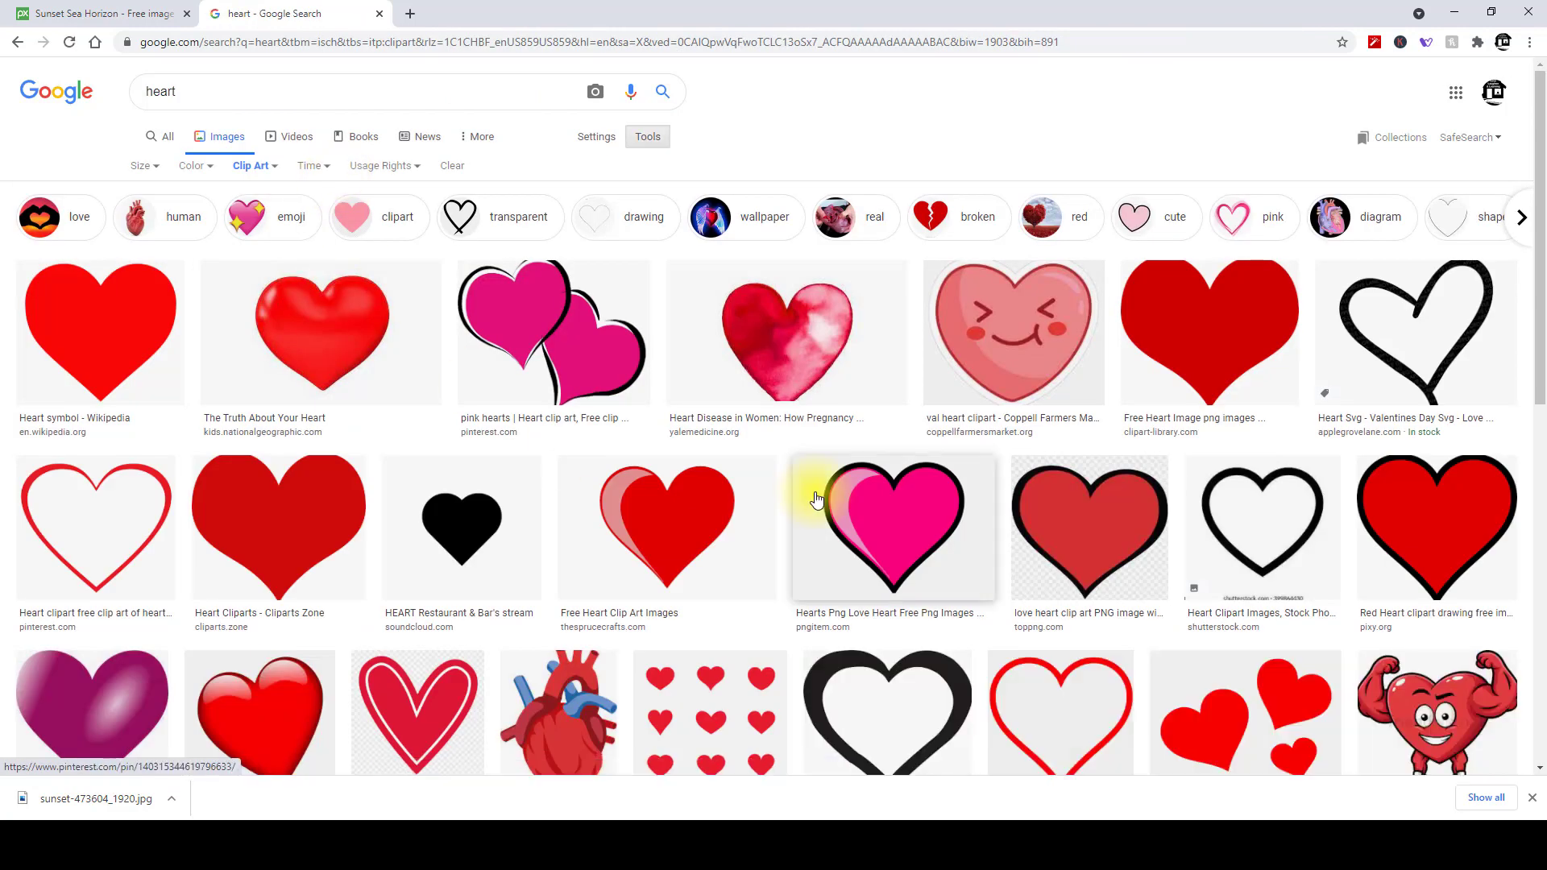
- Browse the heart clip art results and open the preview of pinclipart.com's thin black outline heart
{"action": "scroll", "coordinate": [1029, 522], "scroll_direction": "down", "scroll_amount": 5}
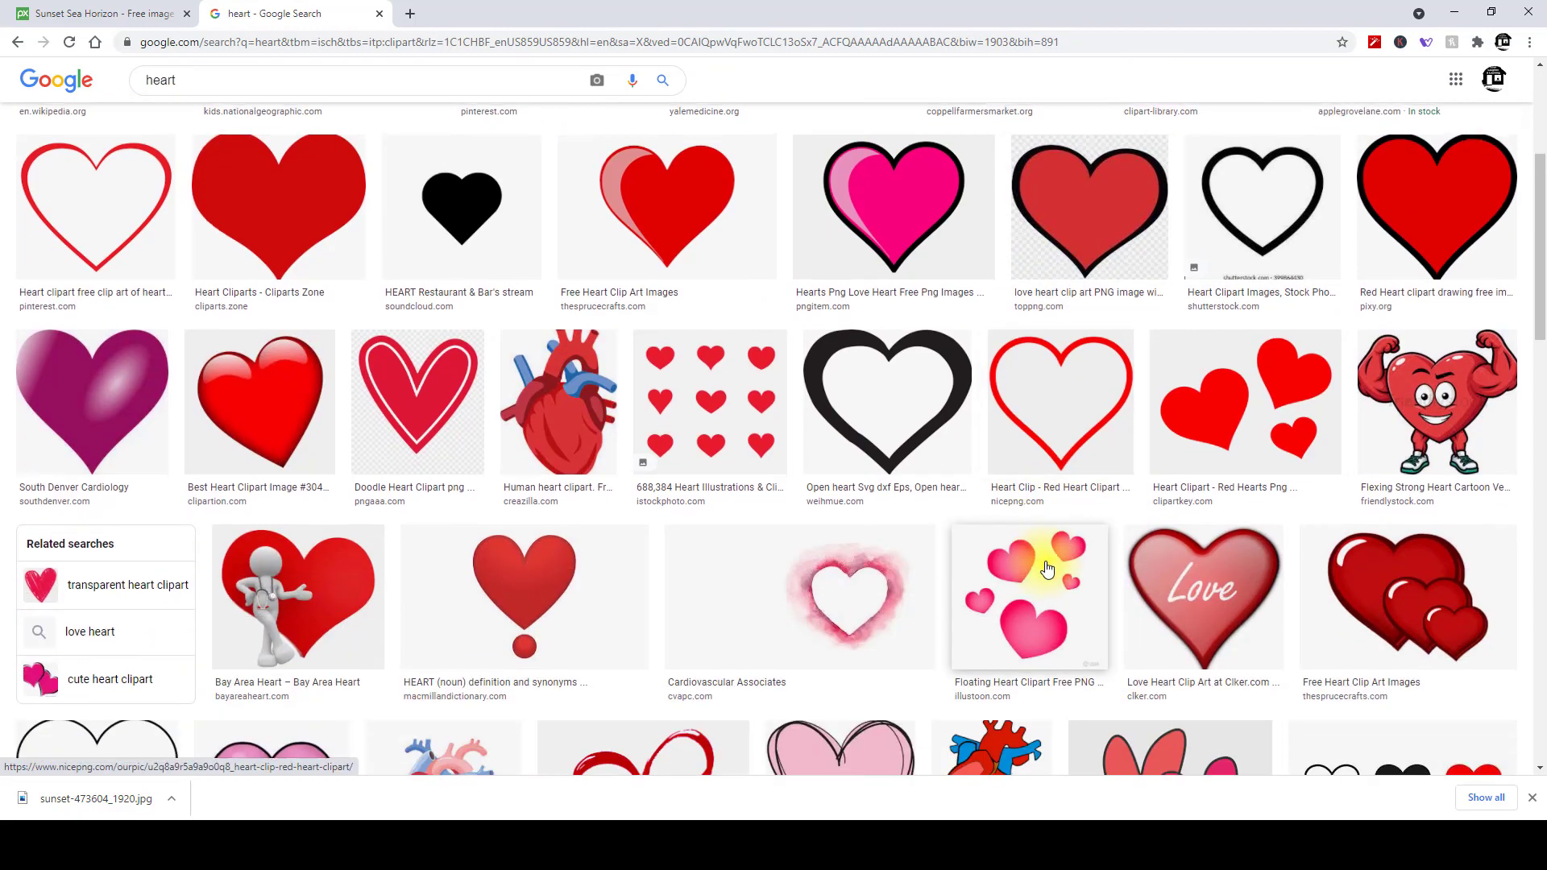
{"action": "scroll", "coordinate": [1048, 570], "scroll_direction": "down", "scroll_amount": 4}
{"action": "scroll", "coordinate": [1049, 570], "scroll_direction": "down", "scroll_amount": 5}
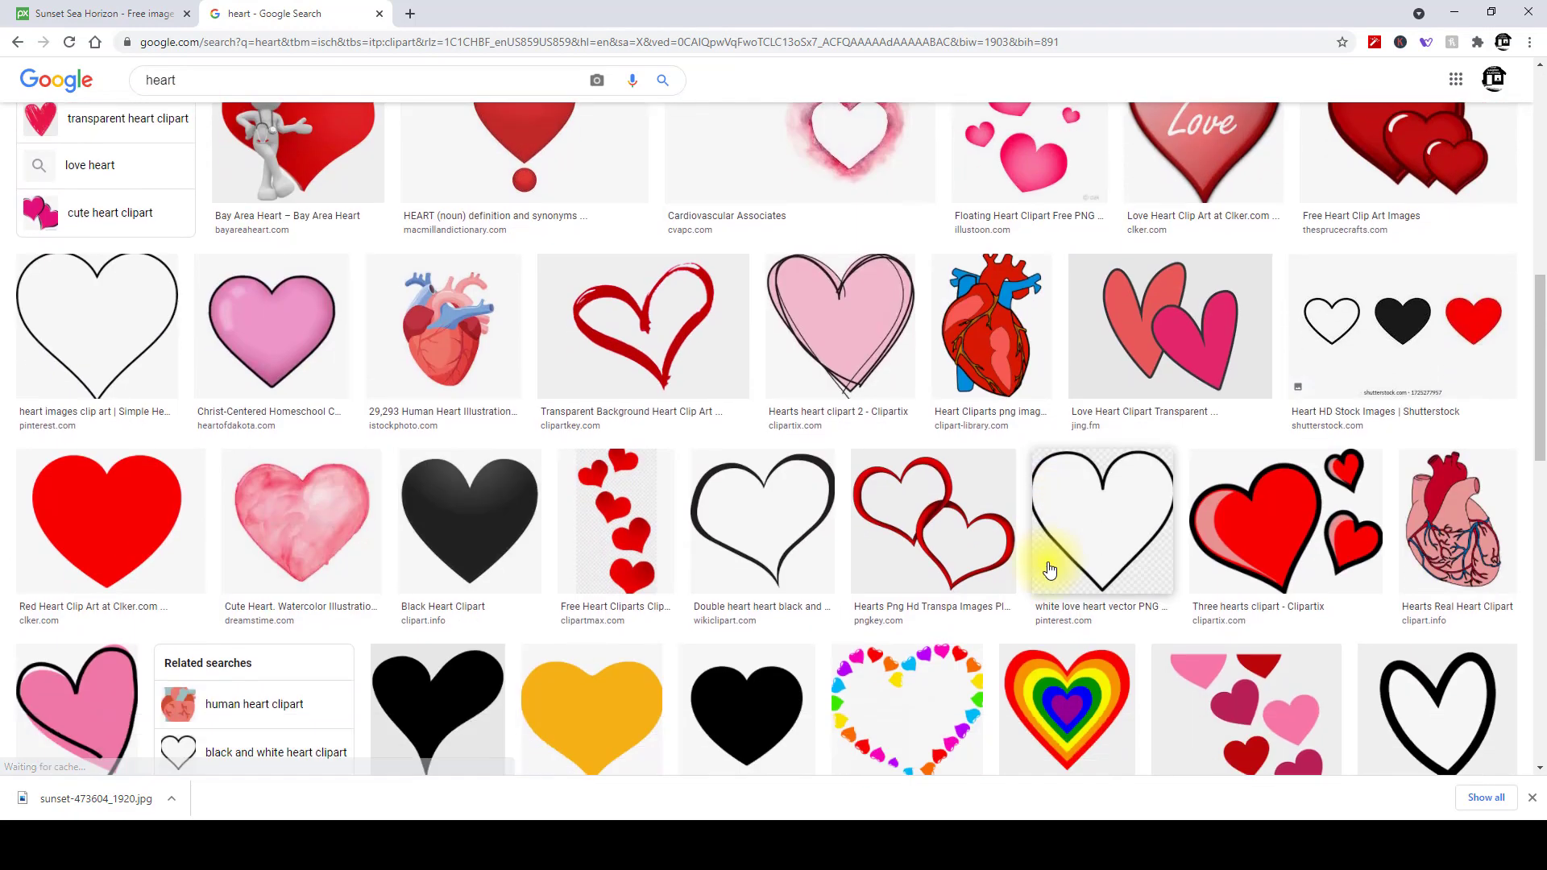
{"action": "scroll", "coordinate": [1048, 568], "scroll_direction": "down", "scroll_amount": 4}
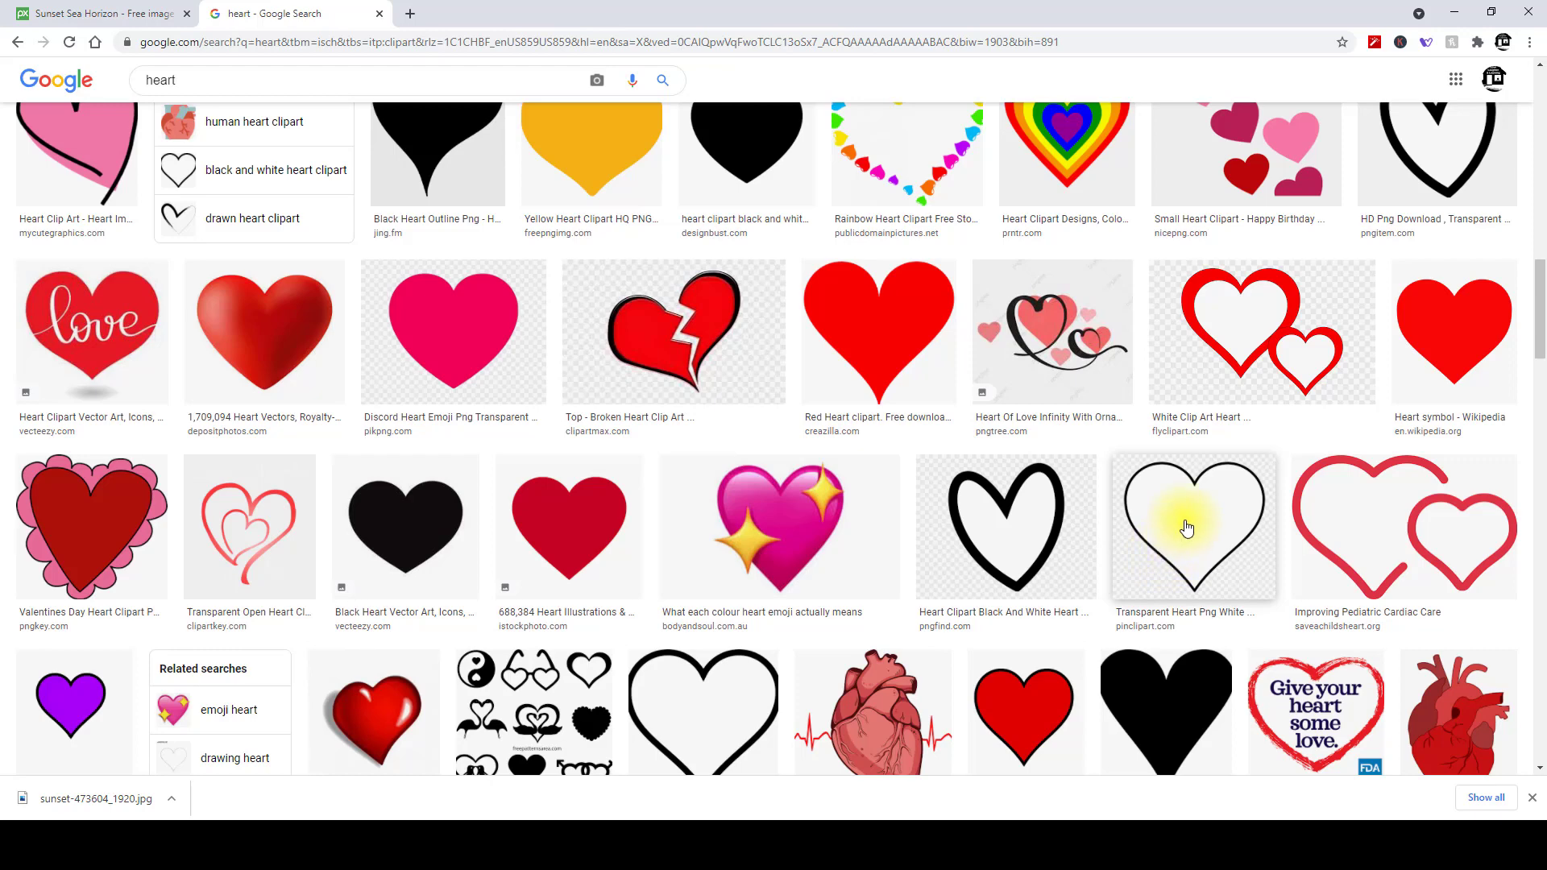
{"action": "scroll", "coordinate": [1186, 528], "scroll_direction": "up", "scroll_amount": 7}
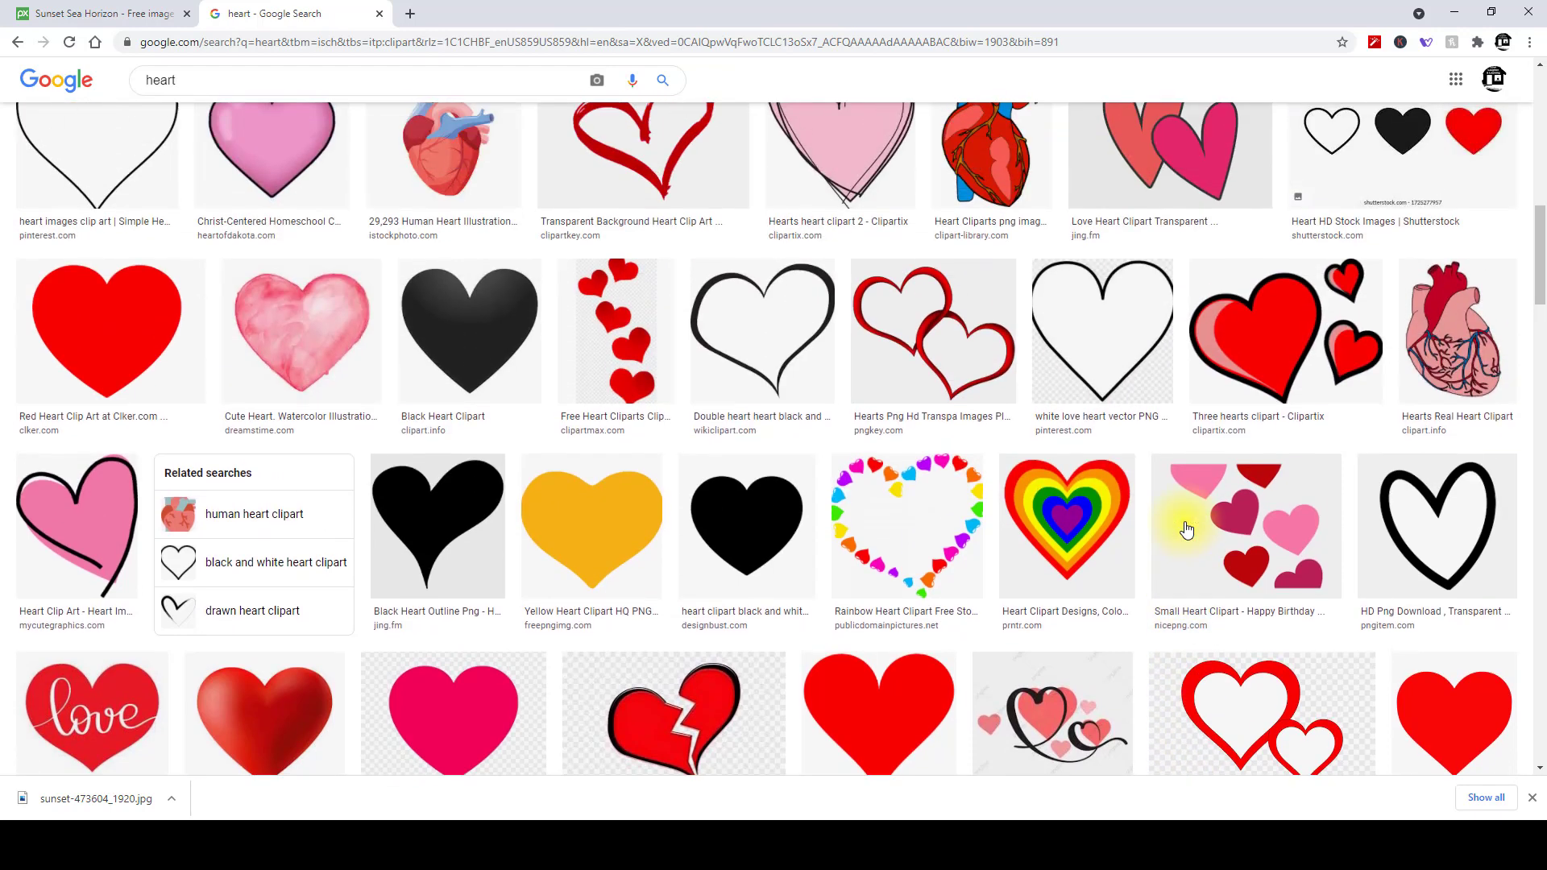
{"action": "scroll", "coordinate": [1185, 528], "scroll_direction": "up", "scroll_amount": 3}
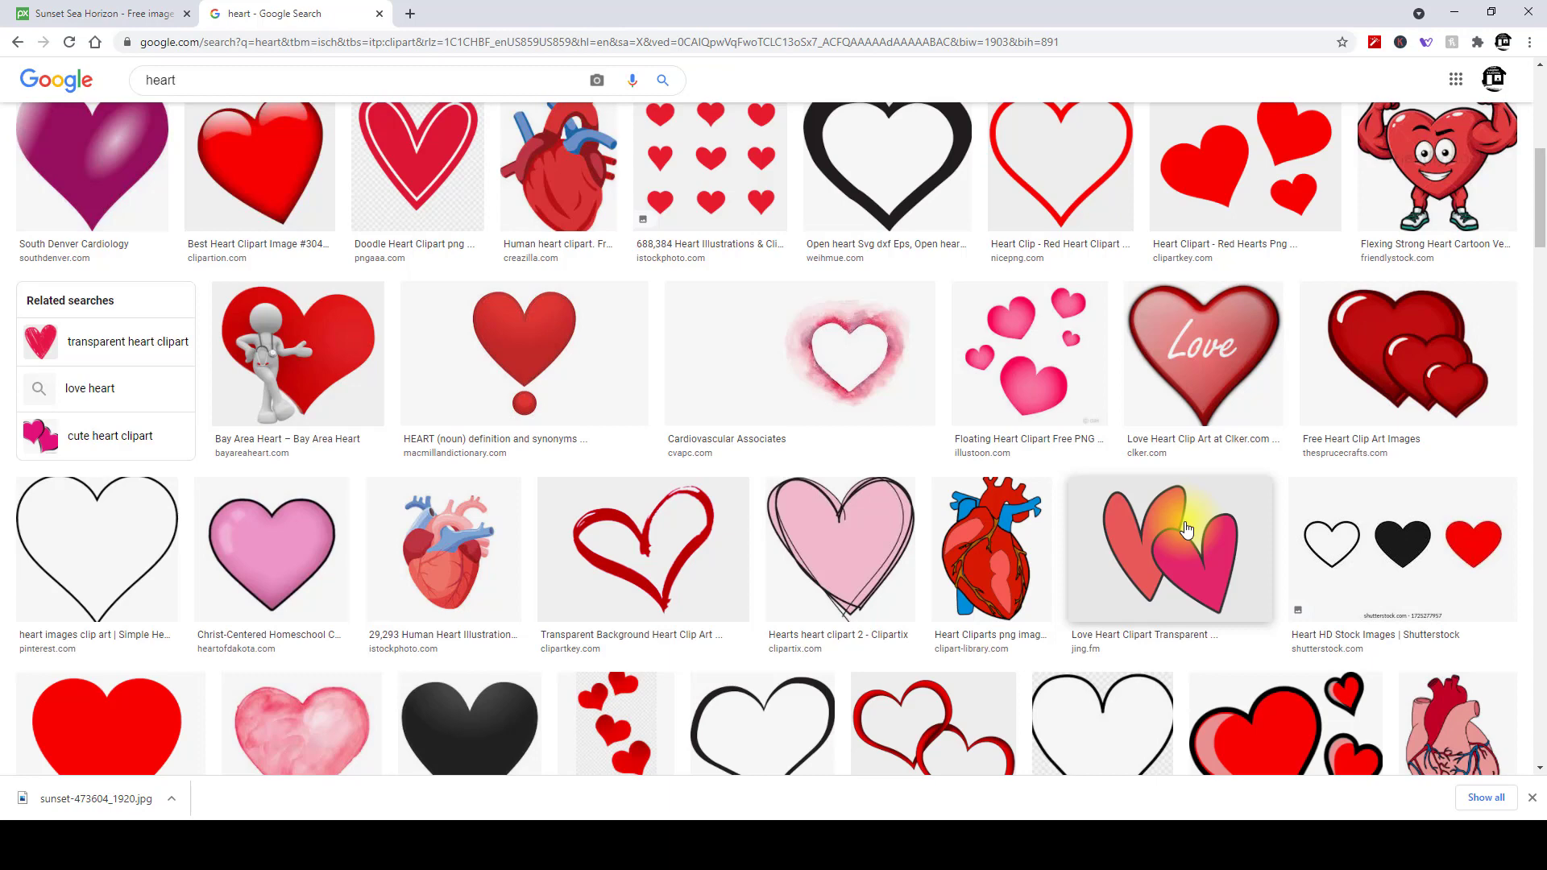
{"action": "scroll", "coordinate": [1318, 369], "scroll_direction": "down", "scroll_amount": 5}
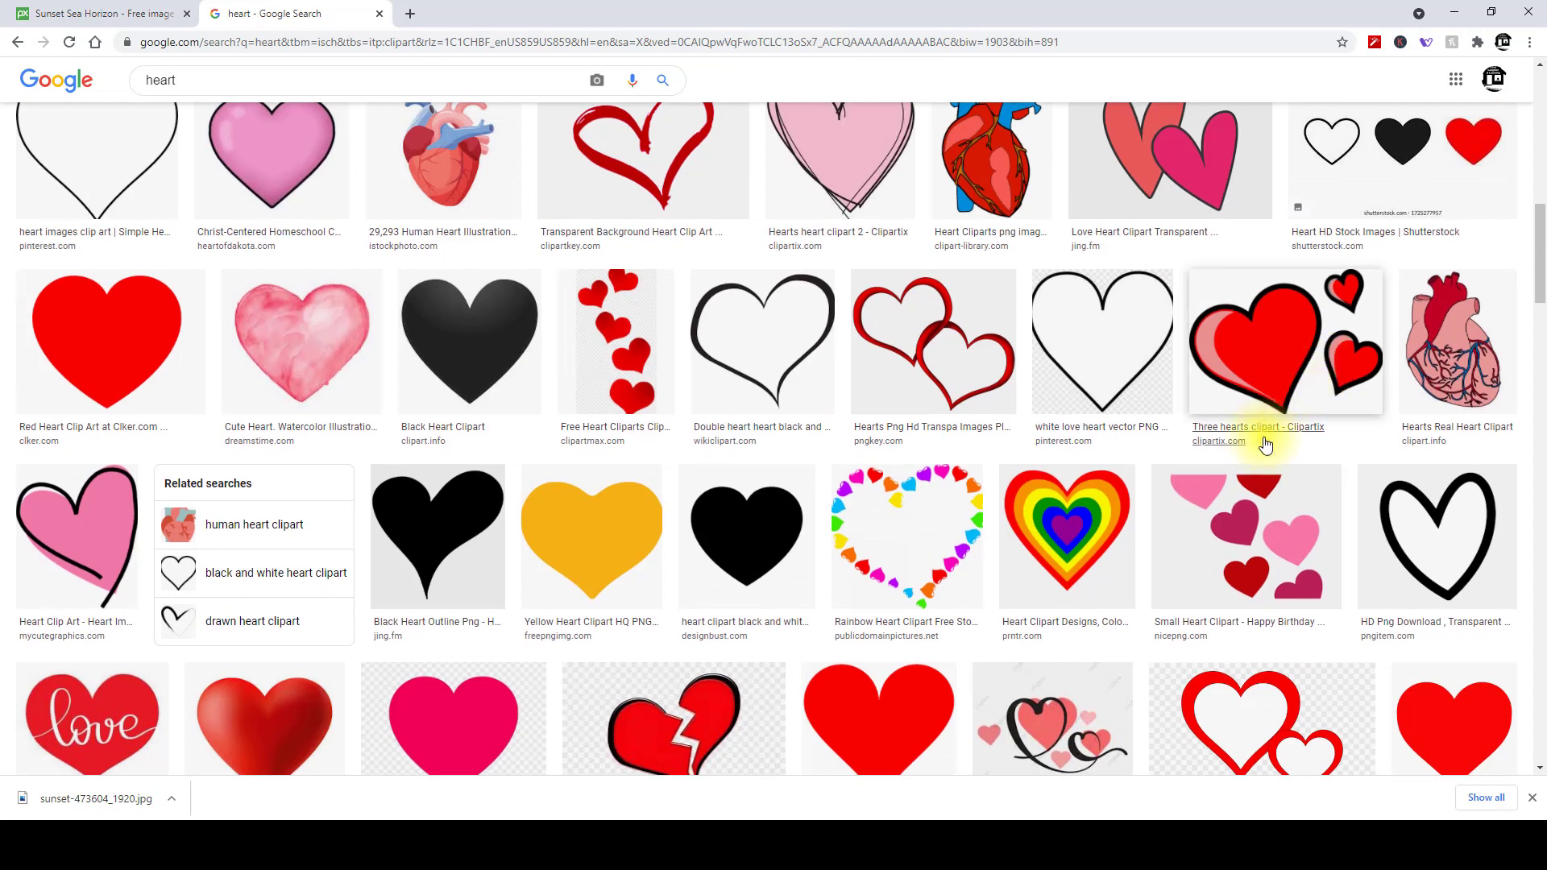
{"action": "scroll", "coordinate": [1265, 445], "scroll_direction": "down", "scroll_amount": 4}
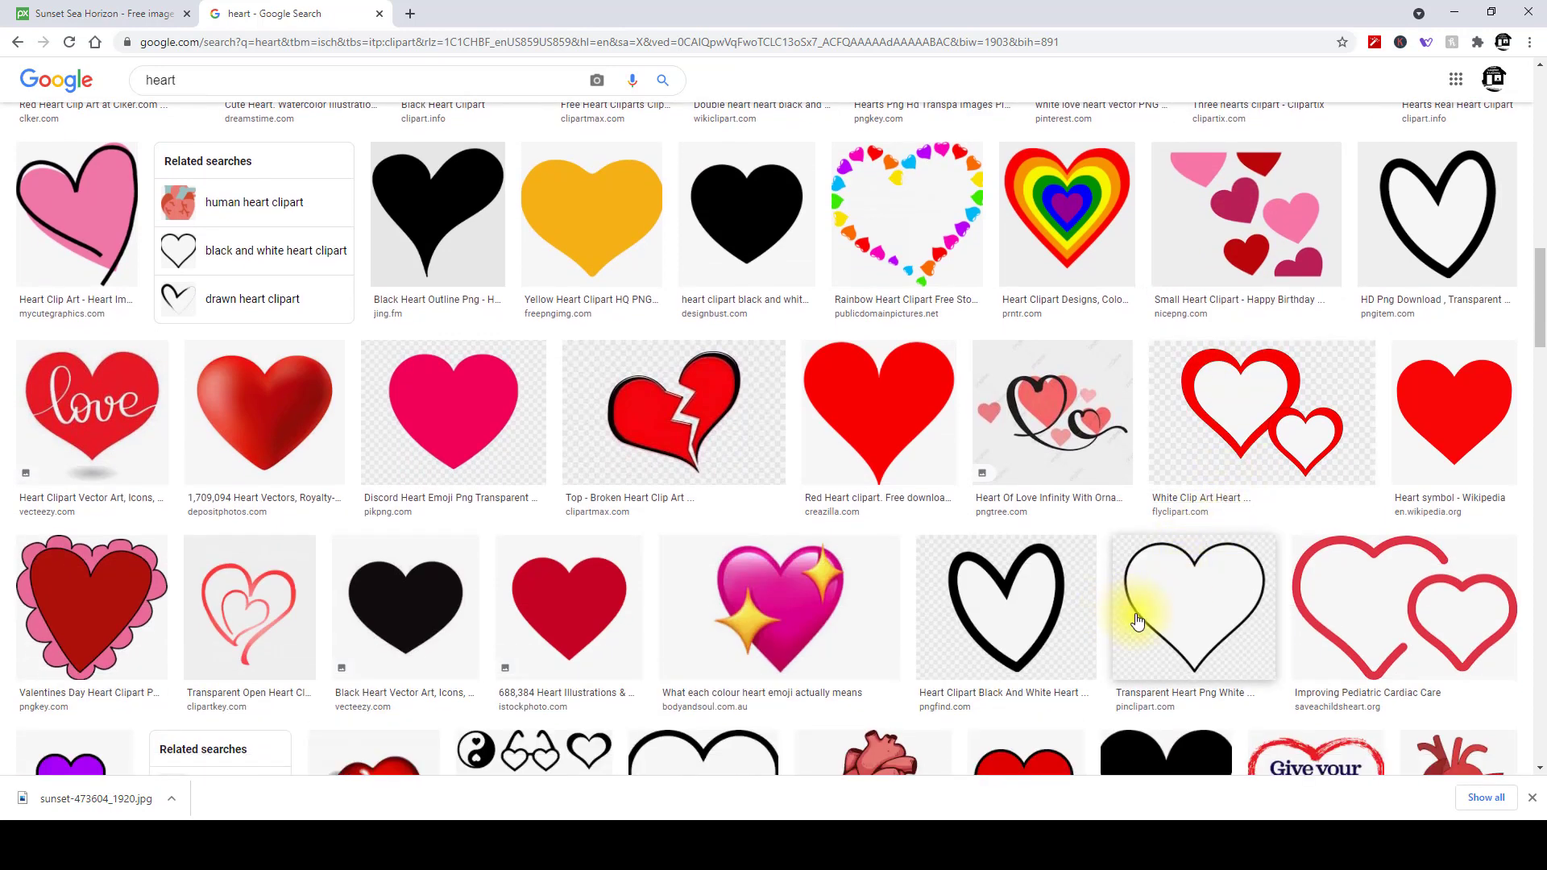
{"action": "left_click", "coordinate": [1156, 622]}
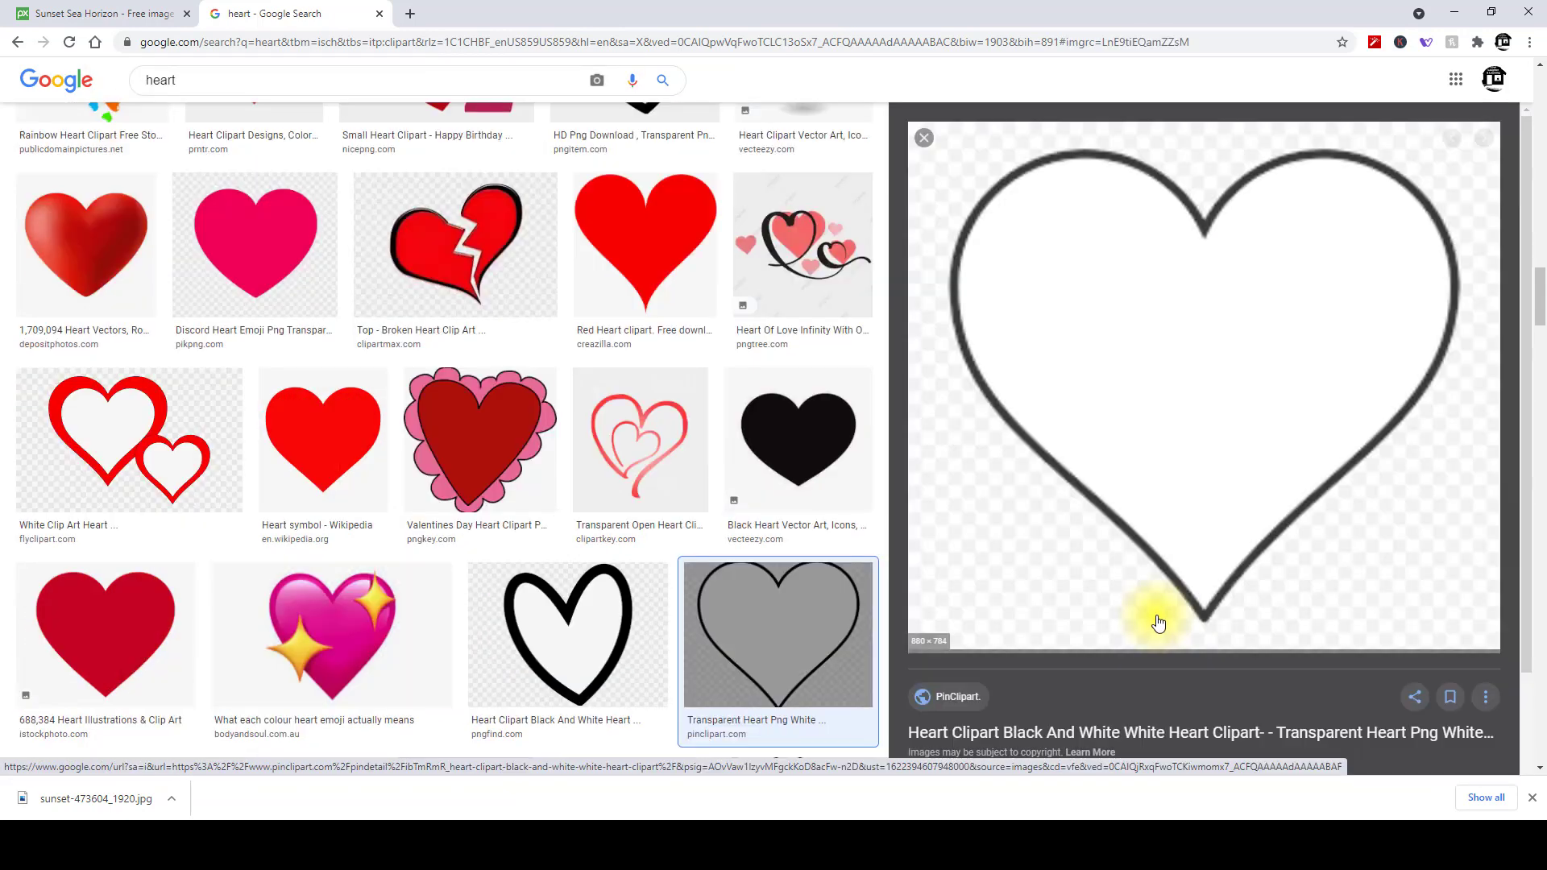
- Save the previewed black outline heart image to the Downloads folder as a PNG named heart
{"action": "right_click", "coordinate": [1215, 499]}
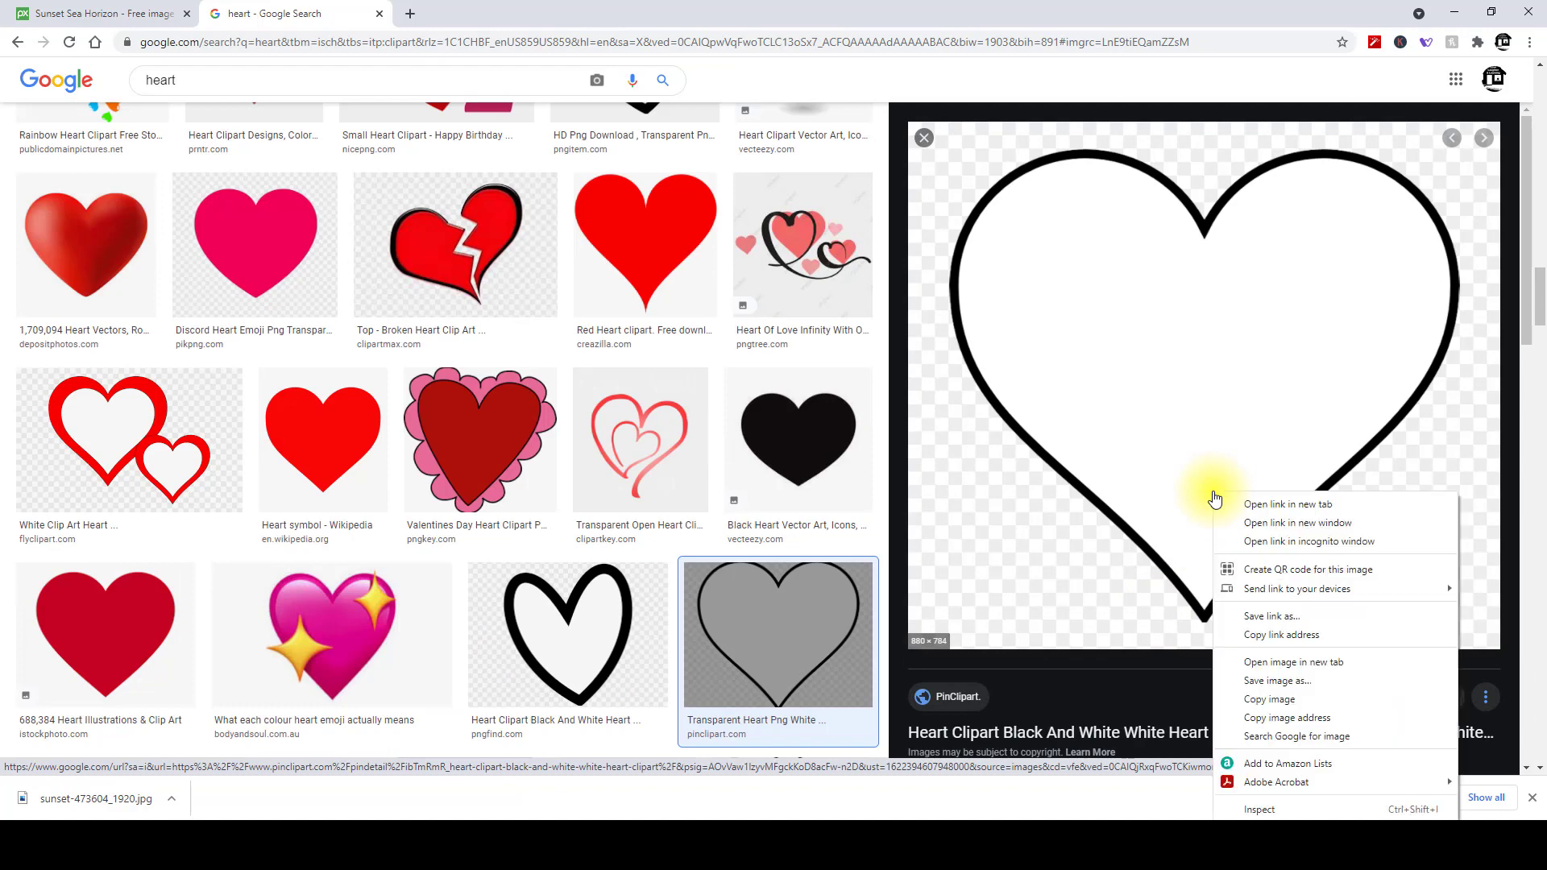
{"action": "left_click", "coordinate": [1270, 681]}
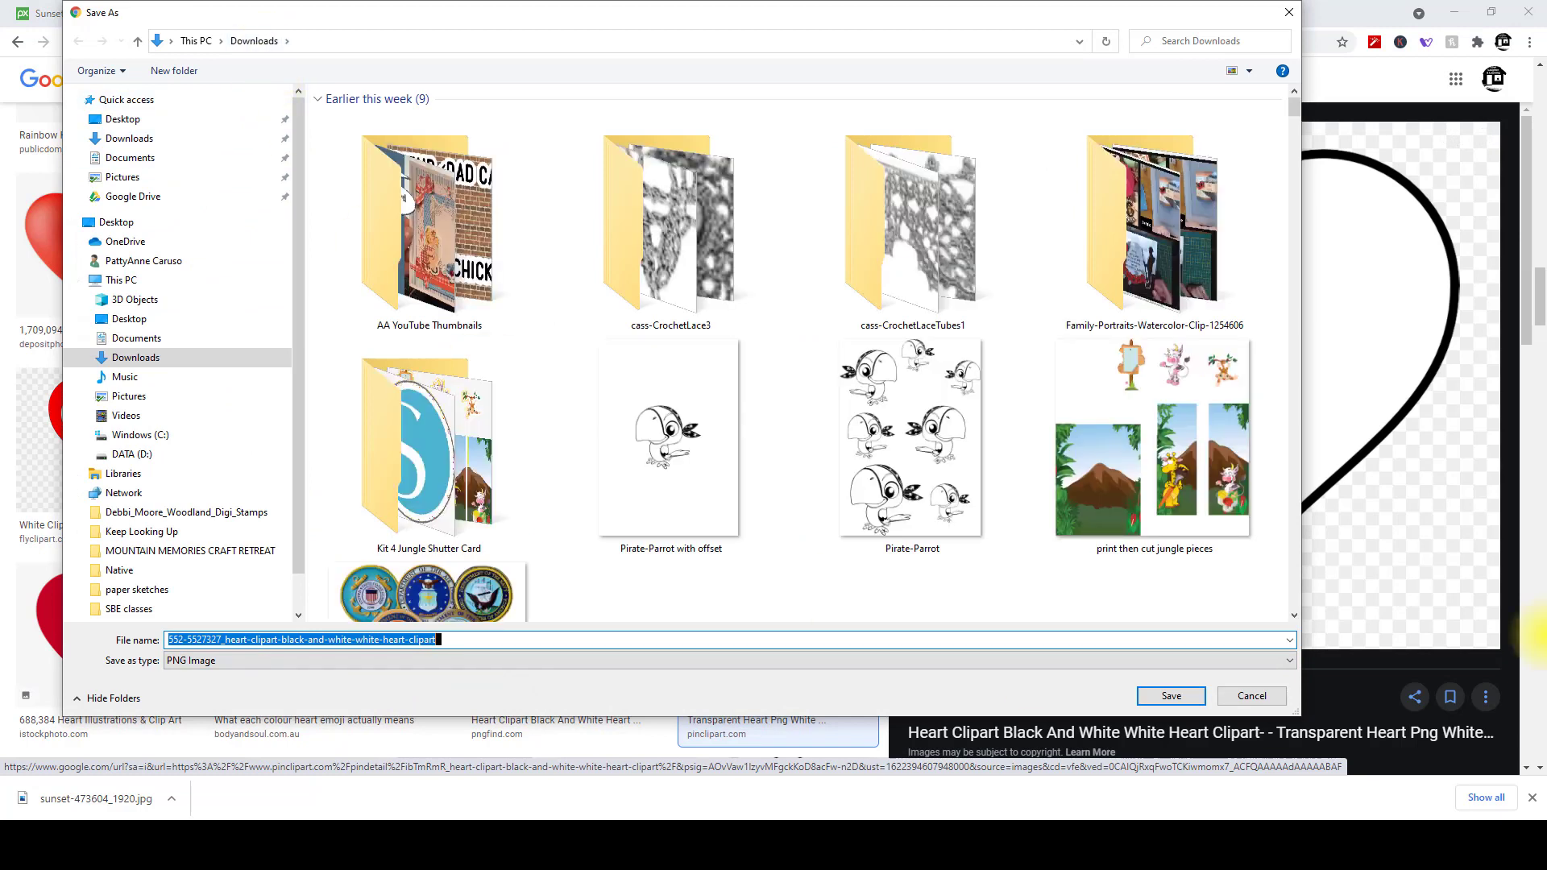
{"action": "type", "text": "heart"}
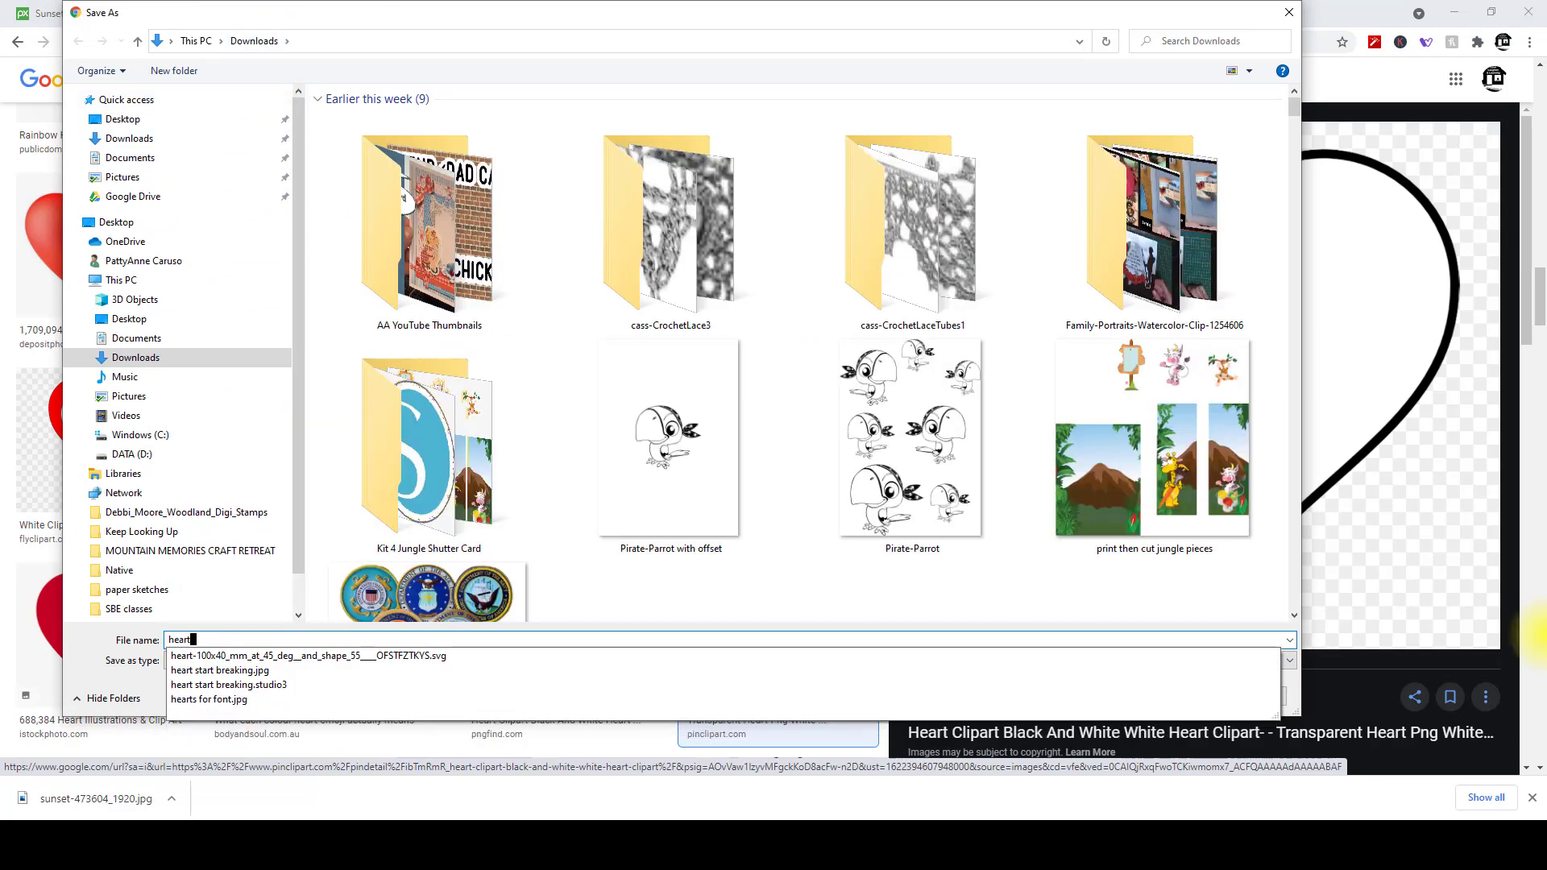
{"action": "left_click", "coordinate": [1233, 594]}
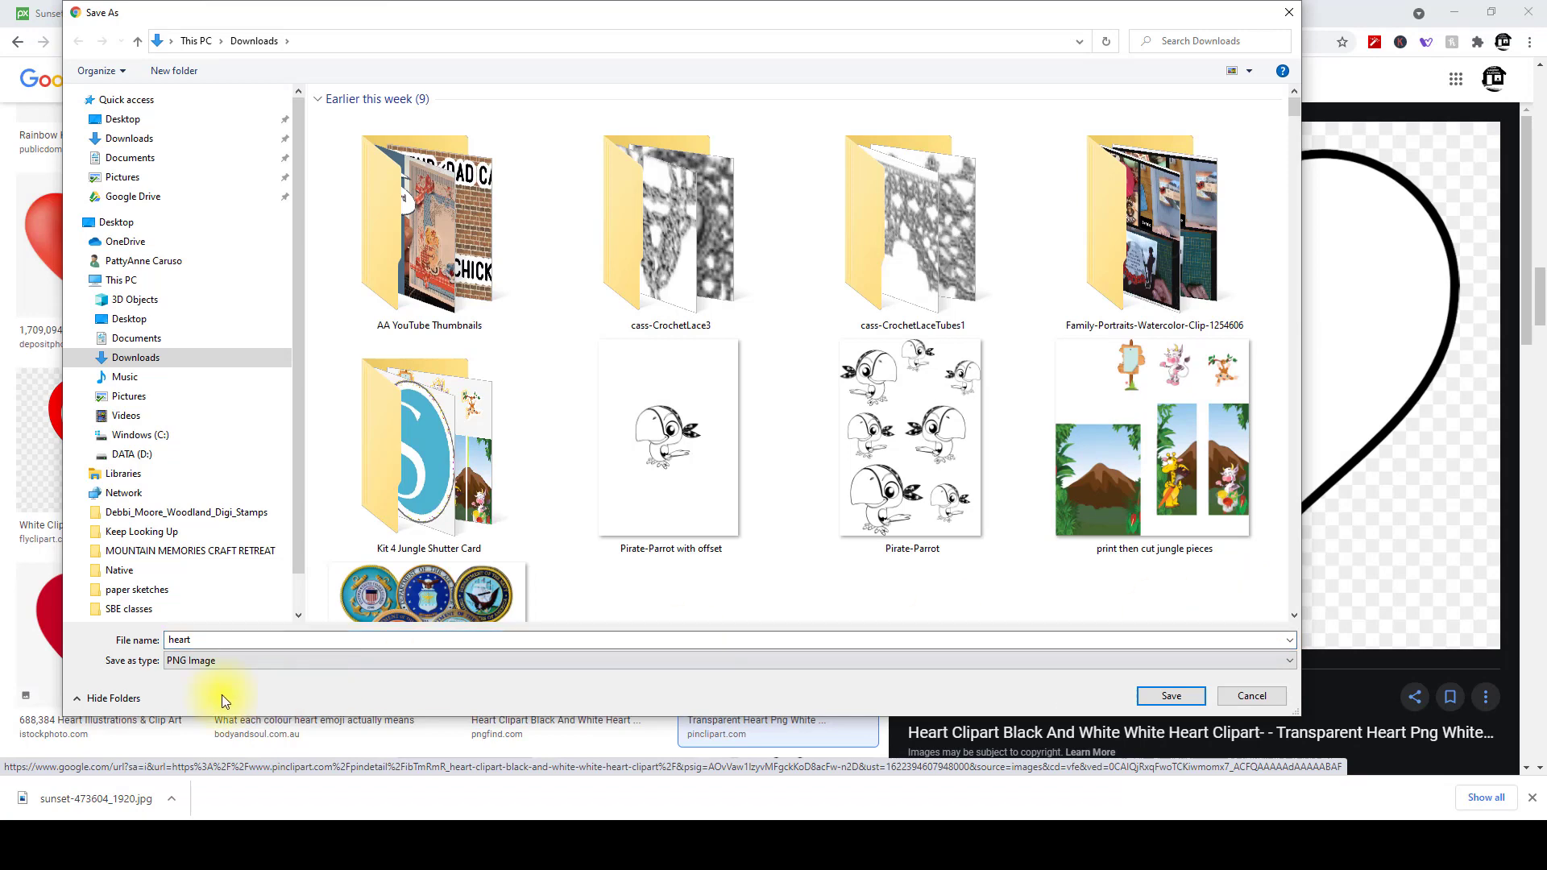
{"action": "left_click", "coordinate": [207, 660]}
{"action": "left_click", "coordinate": [212, 661]}
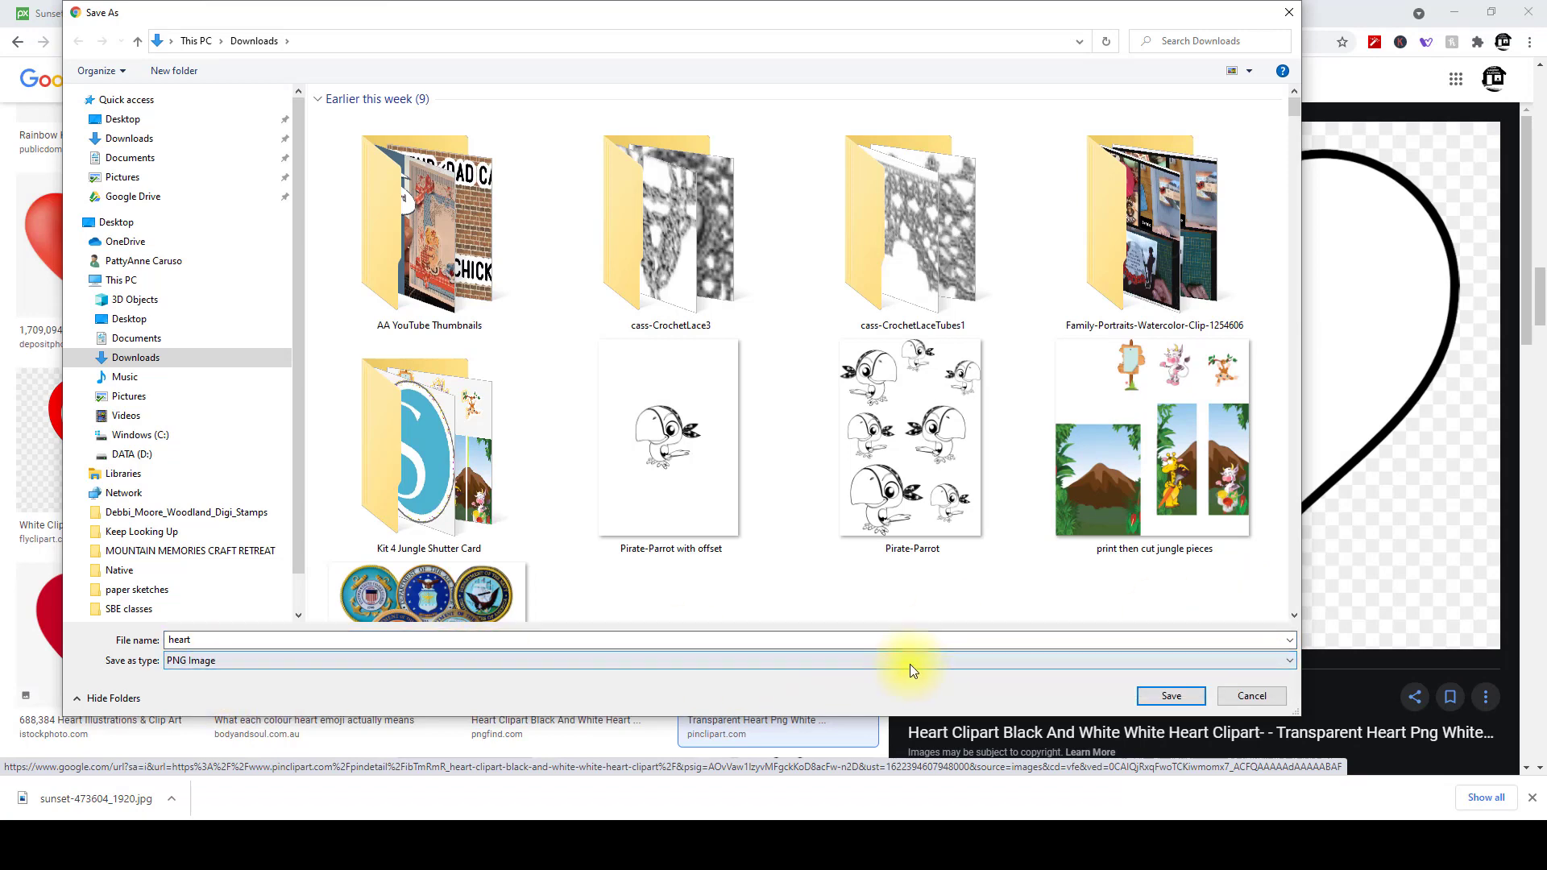
{"action": "left_click", "coordinate": [1171, 695]}
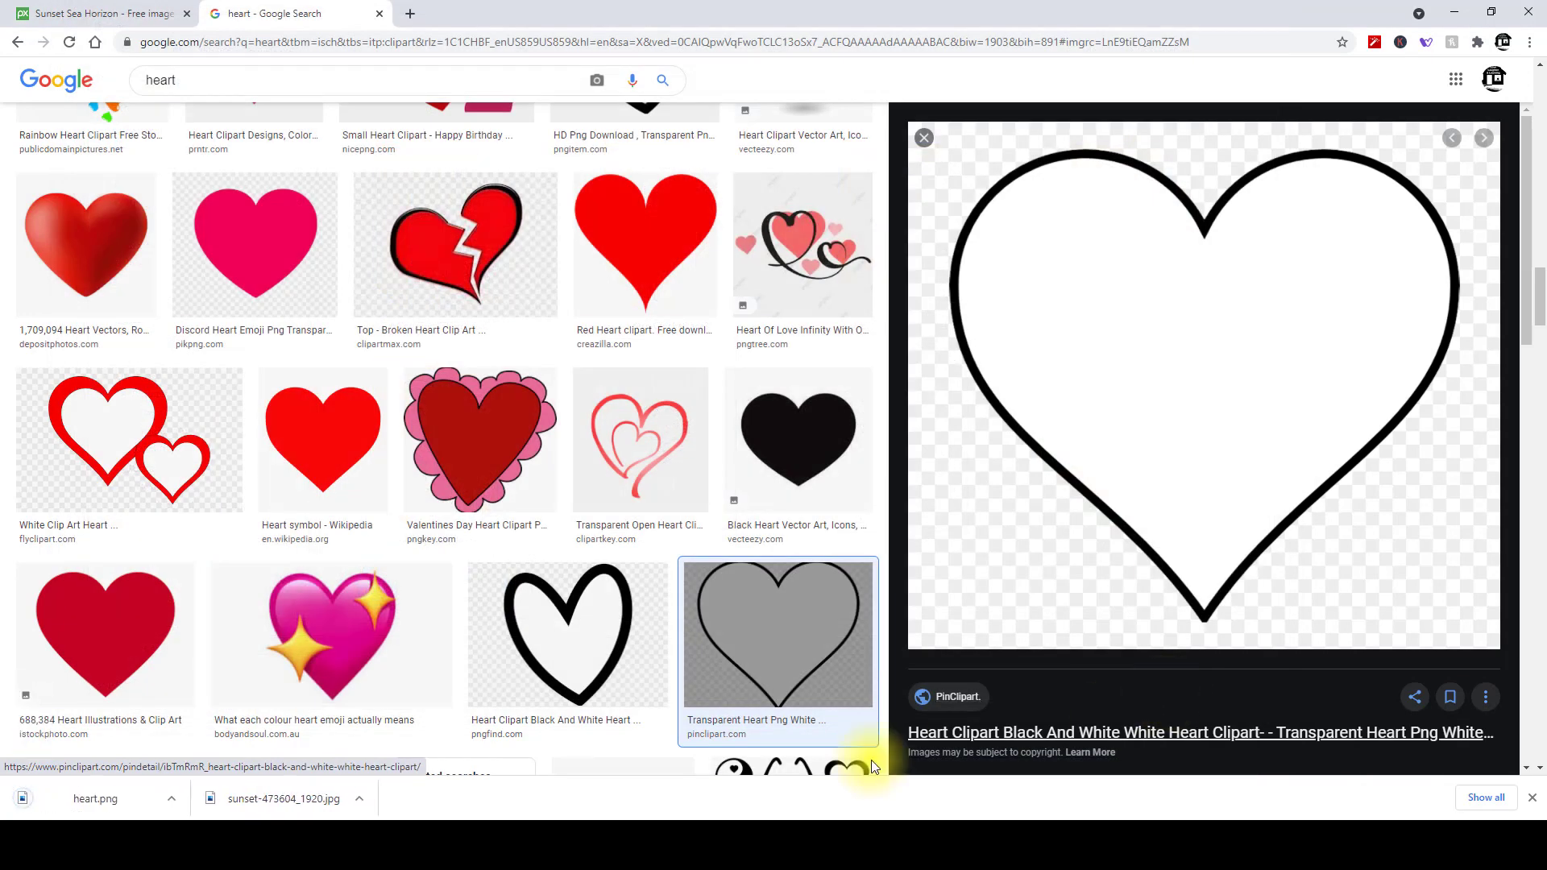
- Switch to Silhouette Studio, merge the heart image from Downloads into the sunset design and move it off the page, beside the mat
{"action": "left_click", "coordinate": [419, 815]}
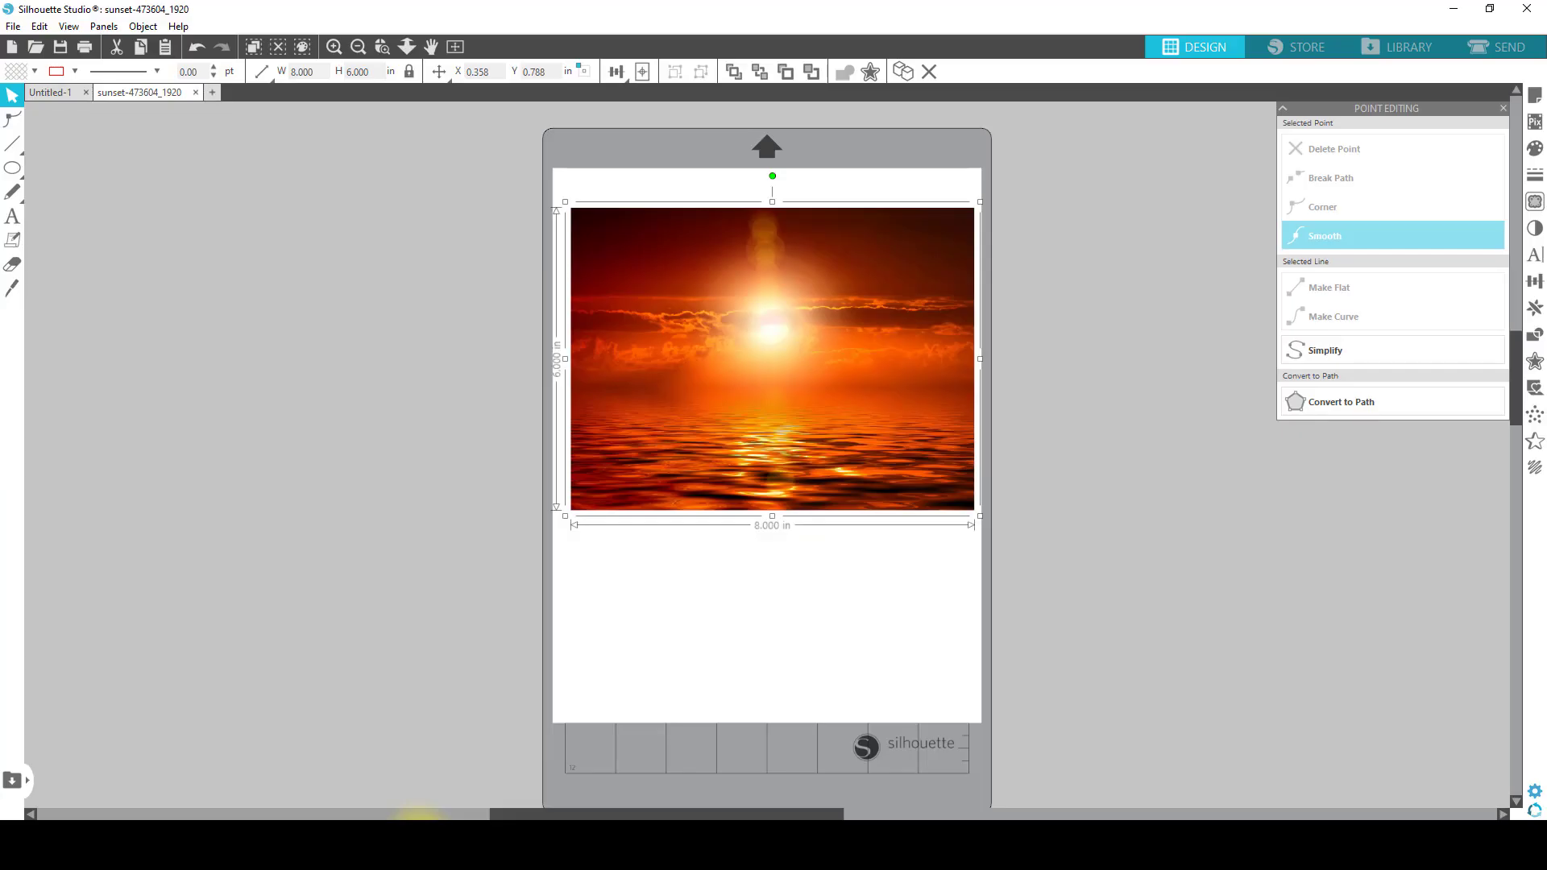
{"action": "left_click", "coordinate": [13, 25]}
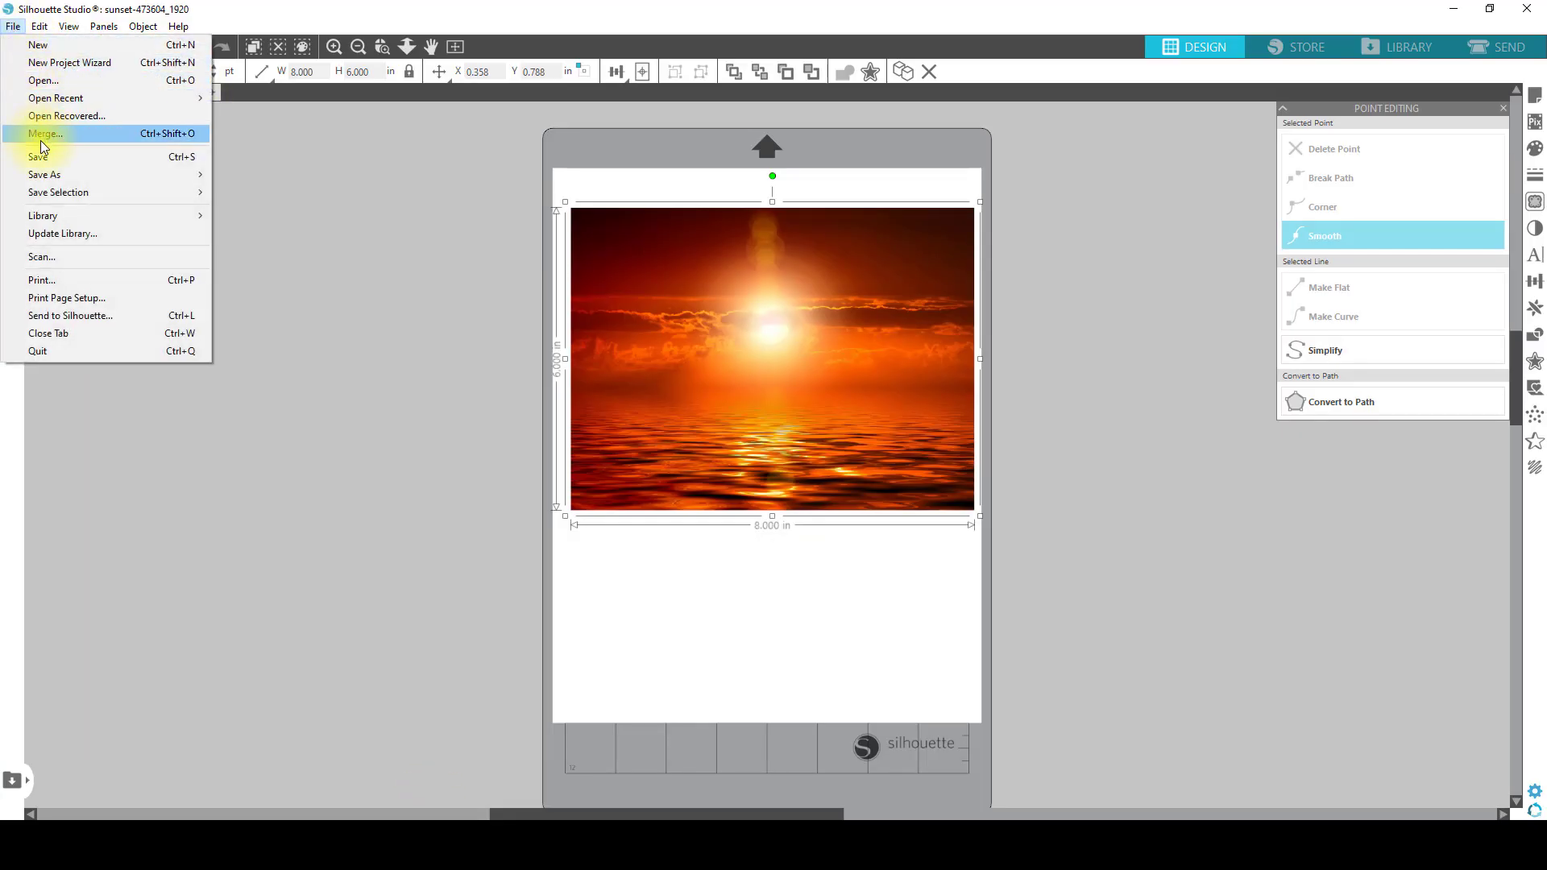
{"action": "left_click", "coordinate": [61, 134]}
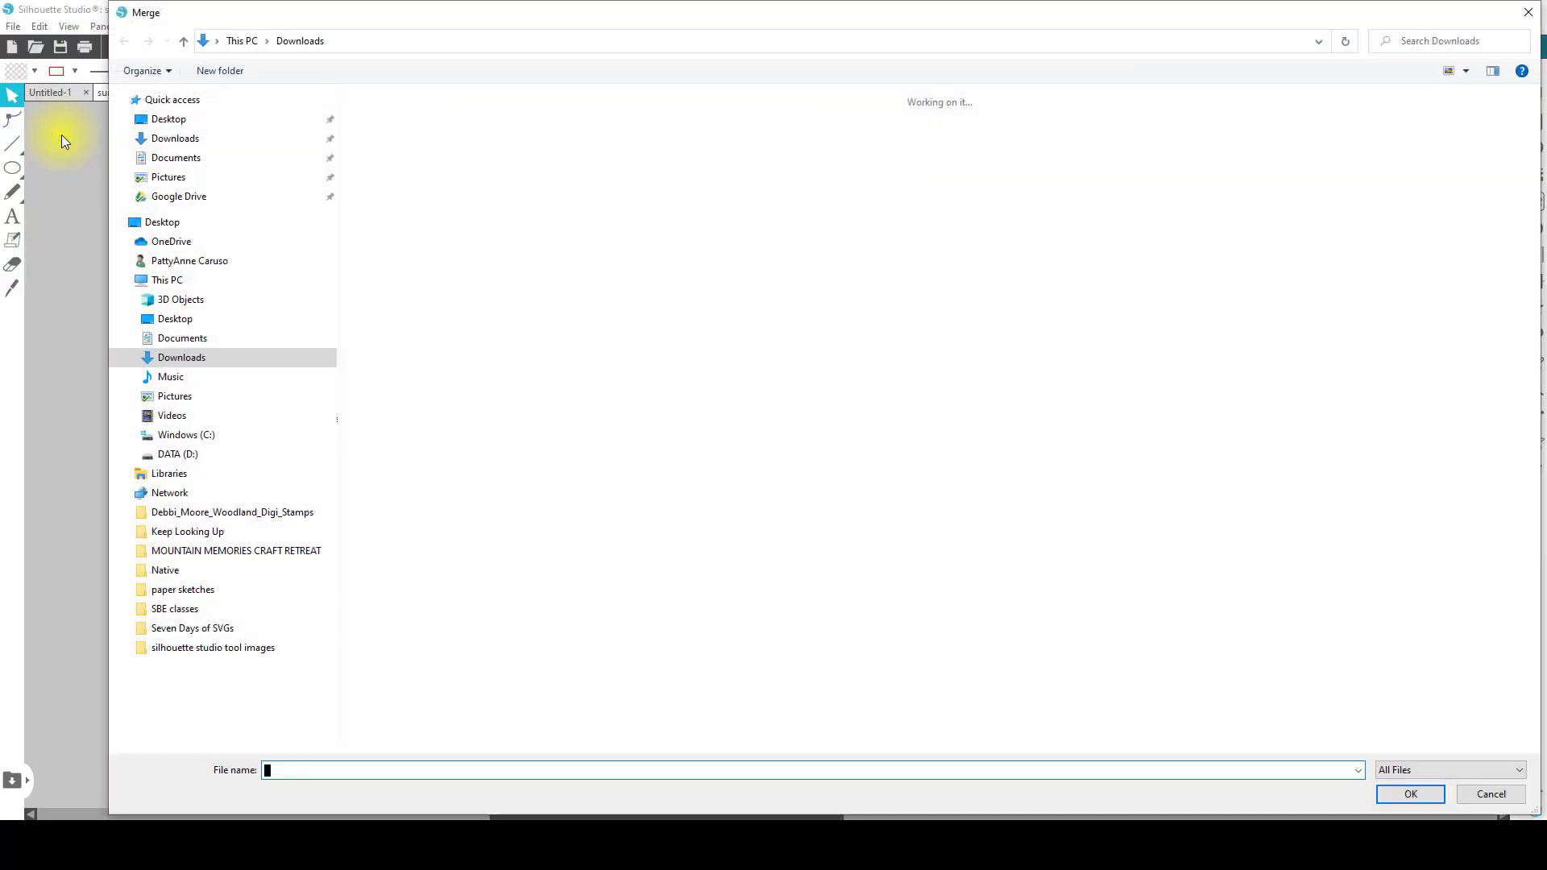
{"action": "left_click", "coordinate": [457, 300]}
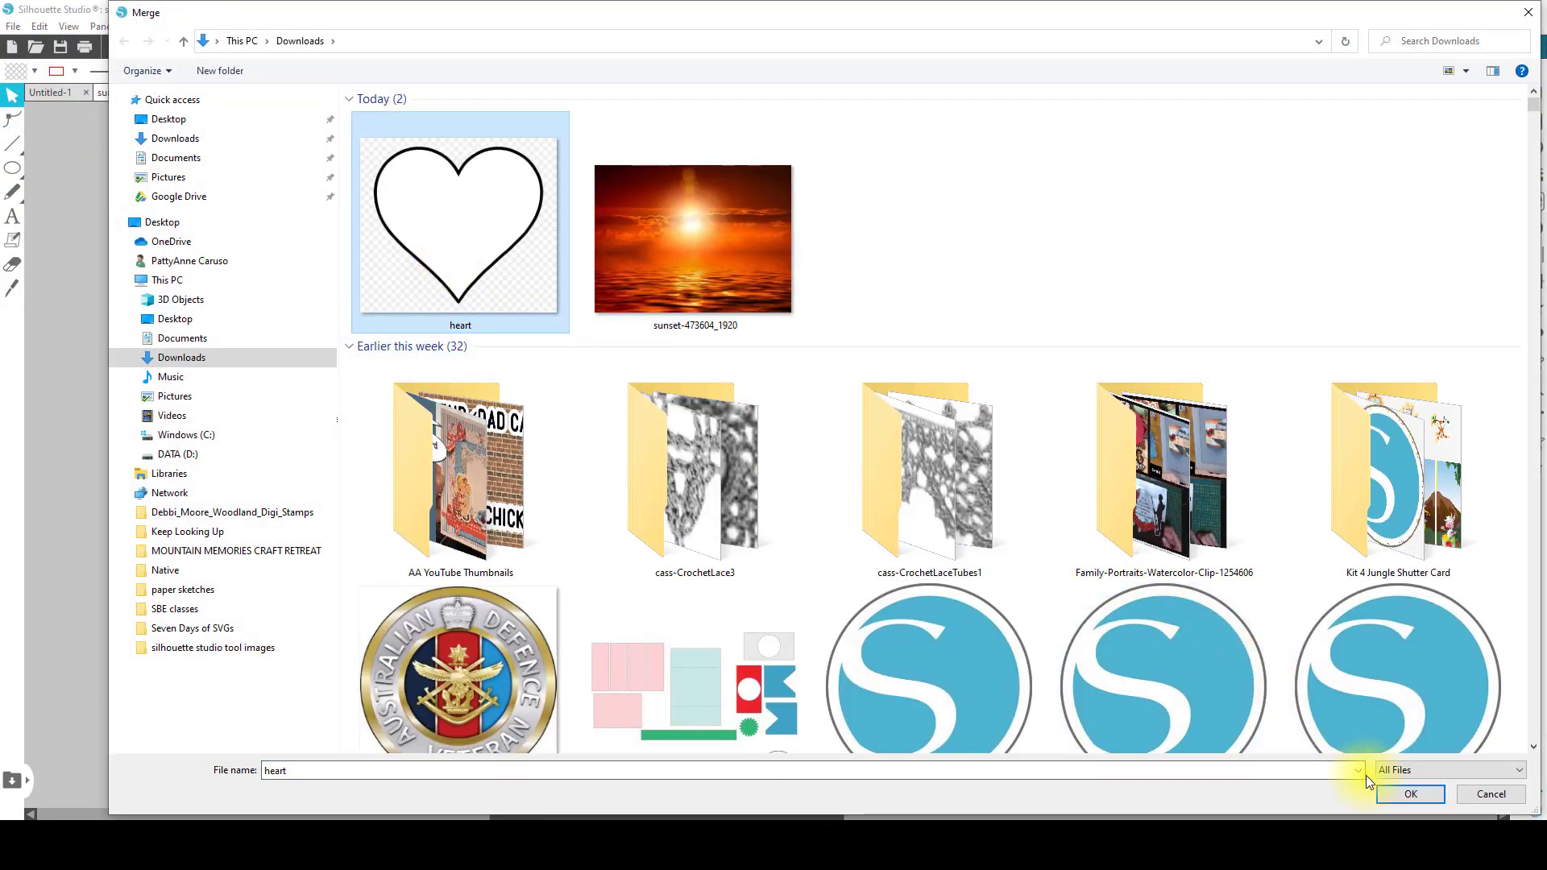
{"action": "left_click", "coordinate": [1406, 793]}
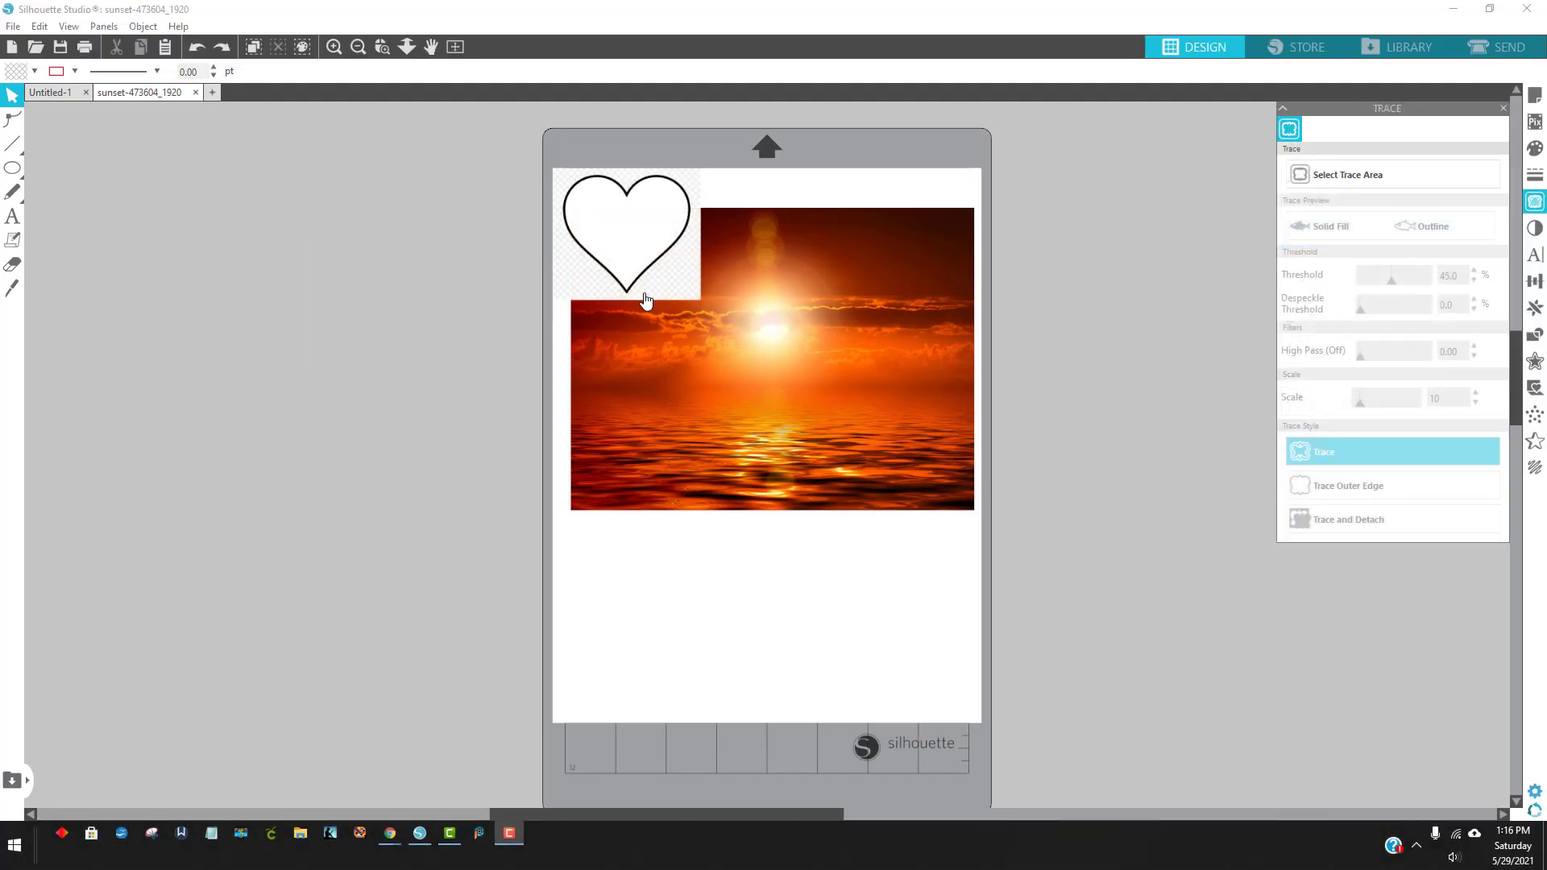
{"action": "mouse_move", "coordinate": [605, 294]}
{"action": "left_mouse_down"}
{"action": "mouse_move", "coordinate": [501, 360]}
{"action": "mouse_move", "coordinate": [407, 391]}
{"action": "mouse_move", "coordinate": [442, 385]}
{"action": "left_mouse_up"}
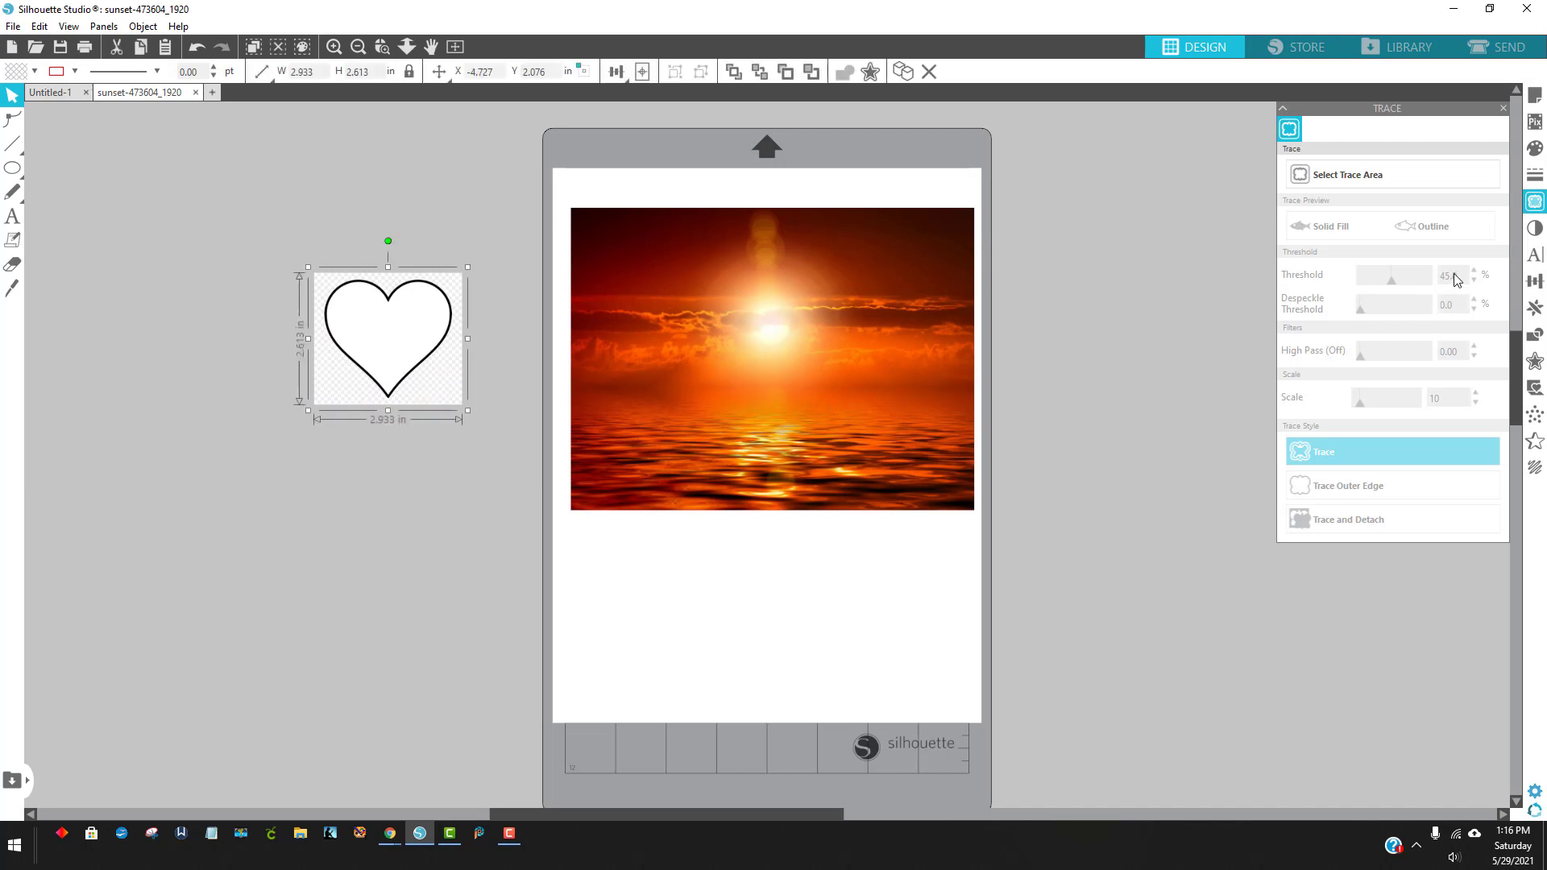
- Trace and detach the heart from its image, with the trace area surrounding the whole picture
{"action": "left_click", "coordinate": [1537, 203]}
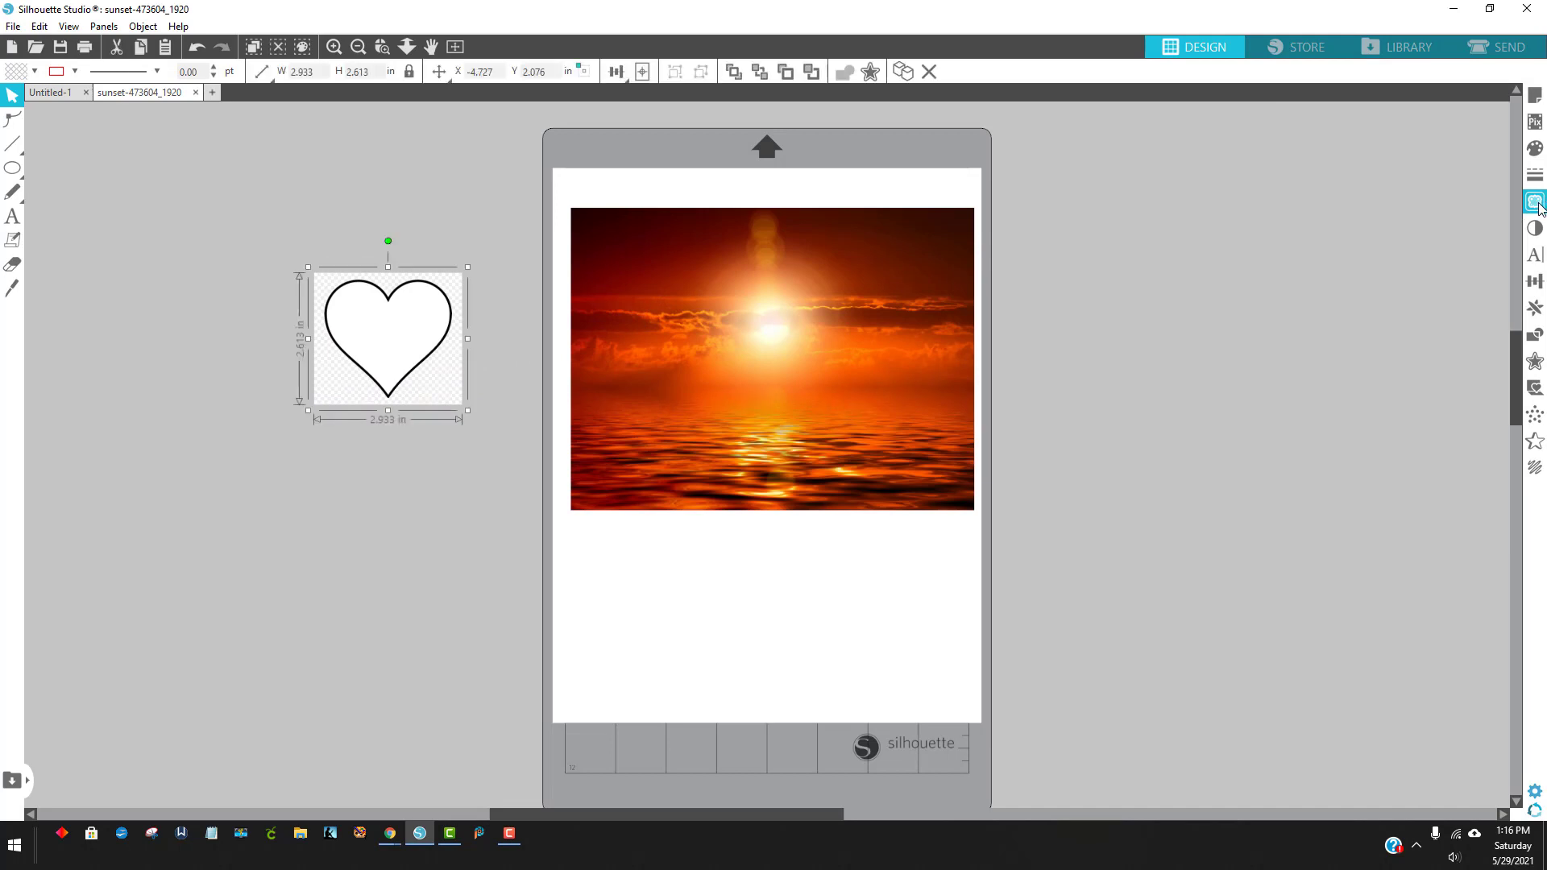
{"action": "left_click", "coordinate": [1536, 203]}
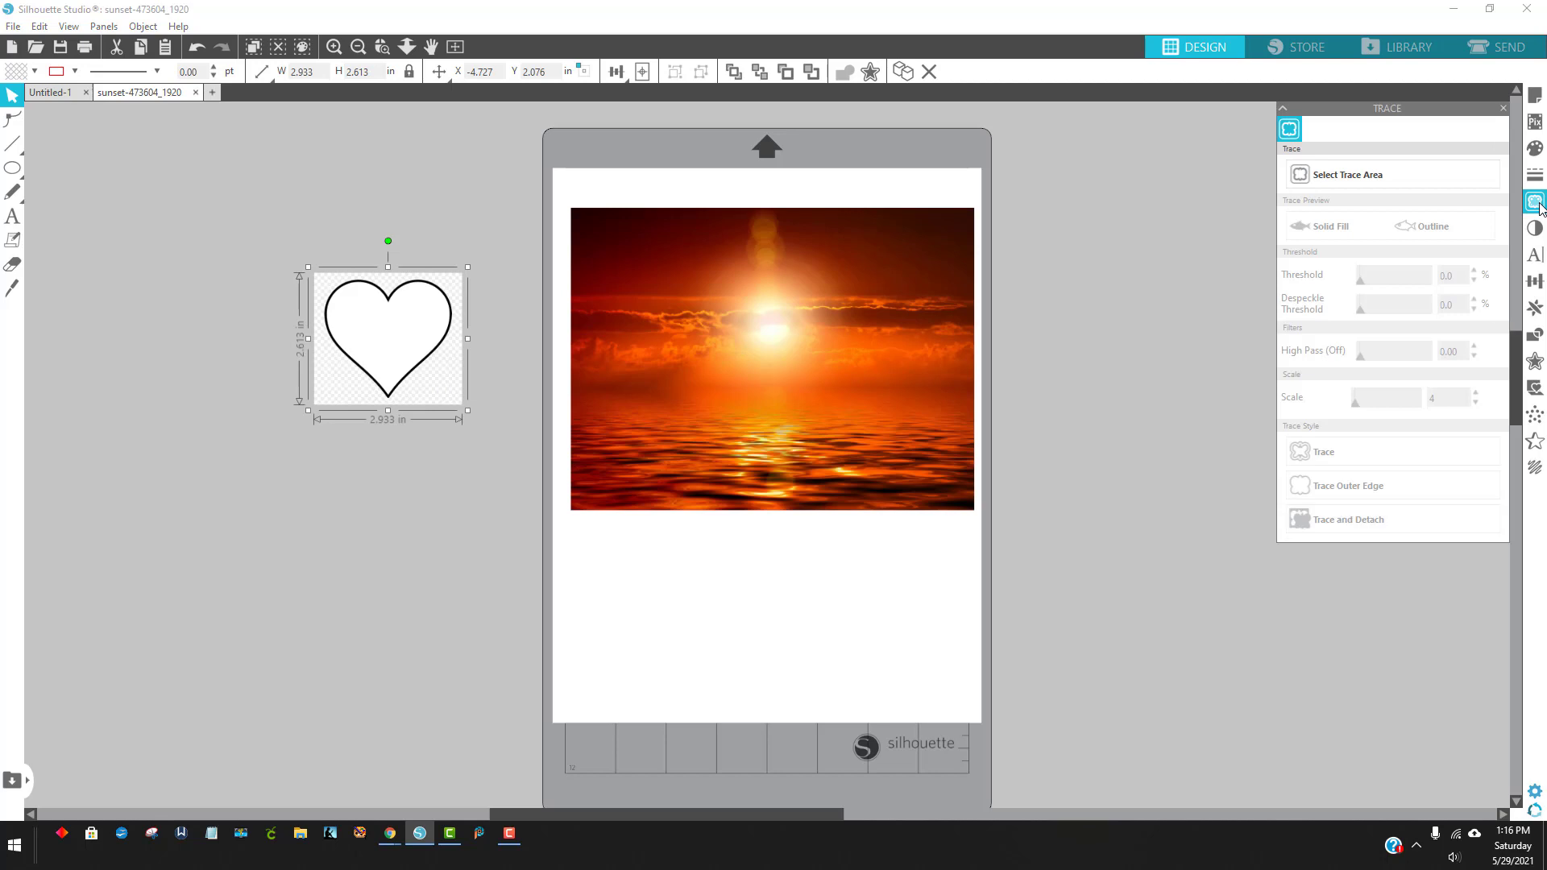
{"action": "left_click", "coordinate": [1408, 178]}
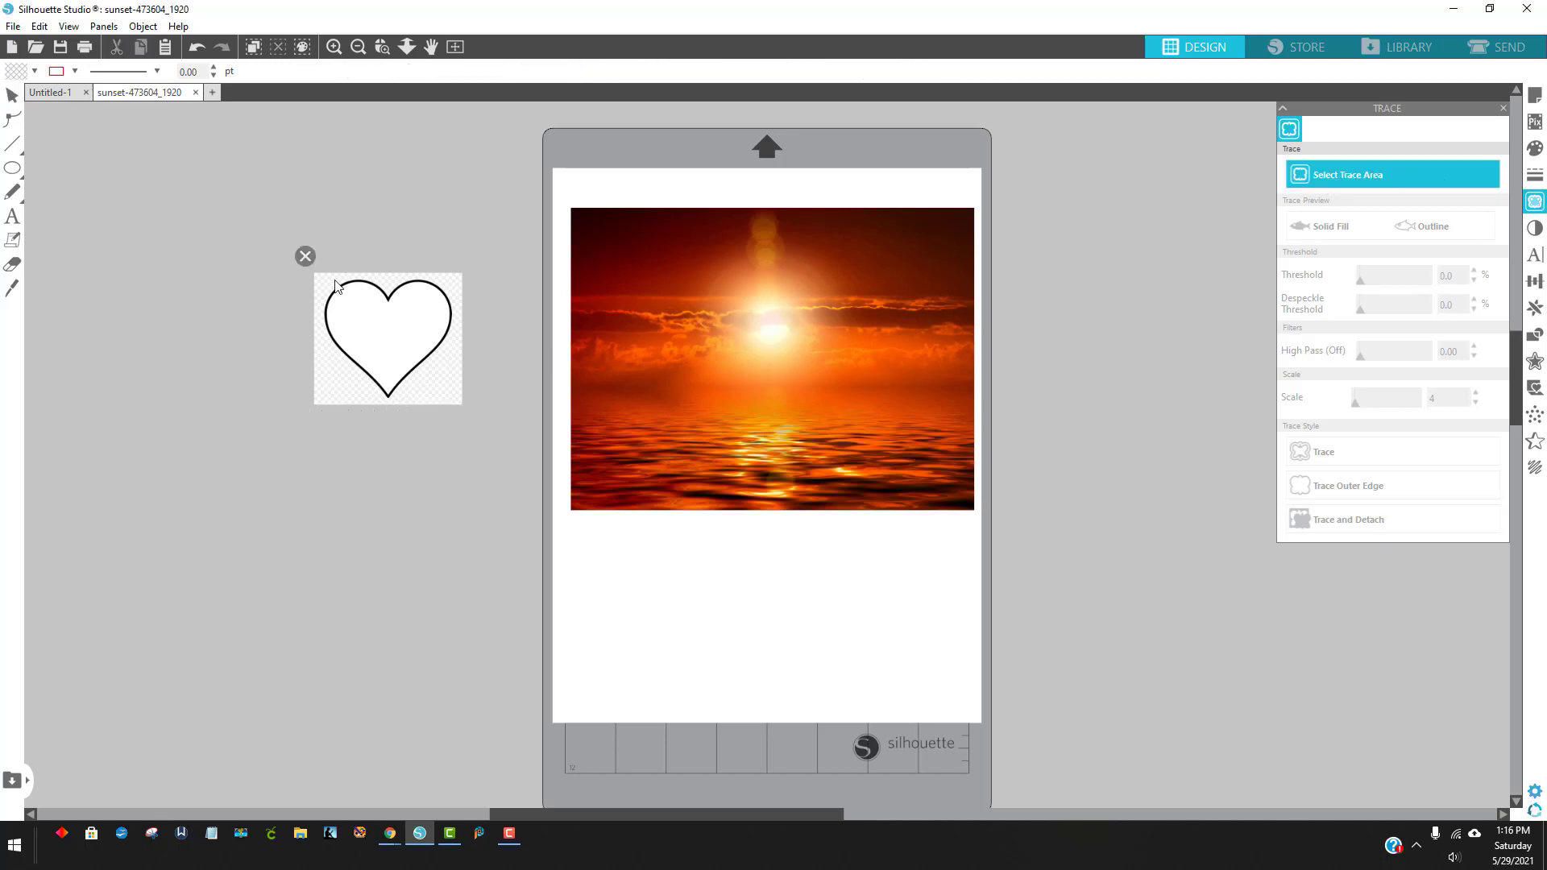
{"action": "left_click_drag", "start_coordinate": [304, 253], "coordinate": [477, 423]}
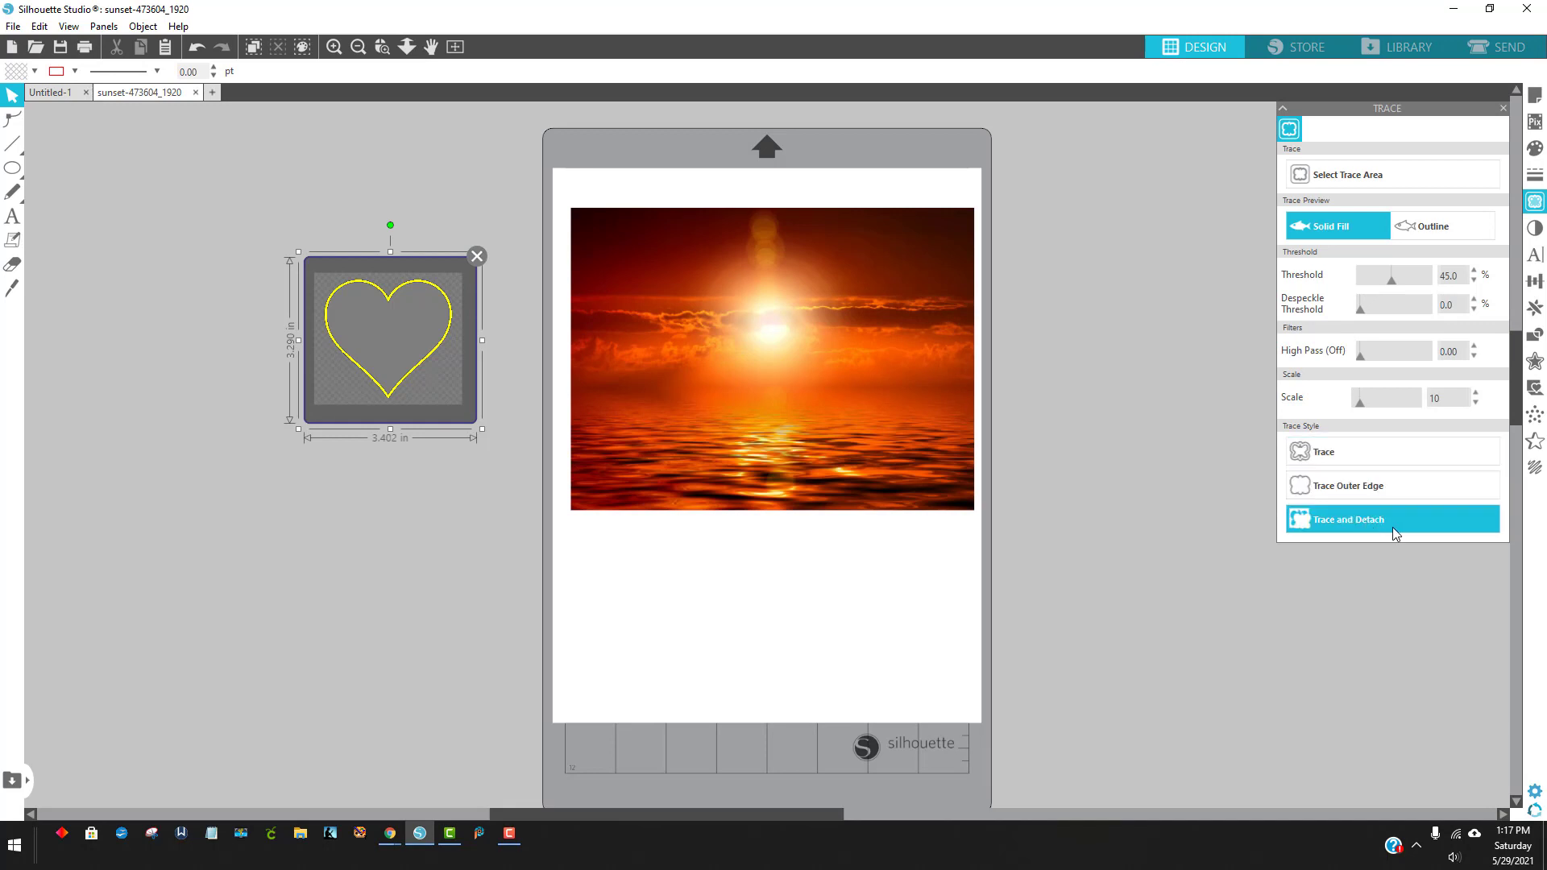
{"action": "left_click", "coordinate": [1433, 522]}
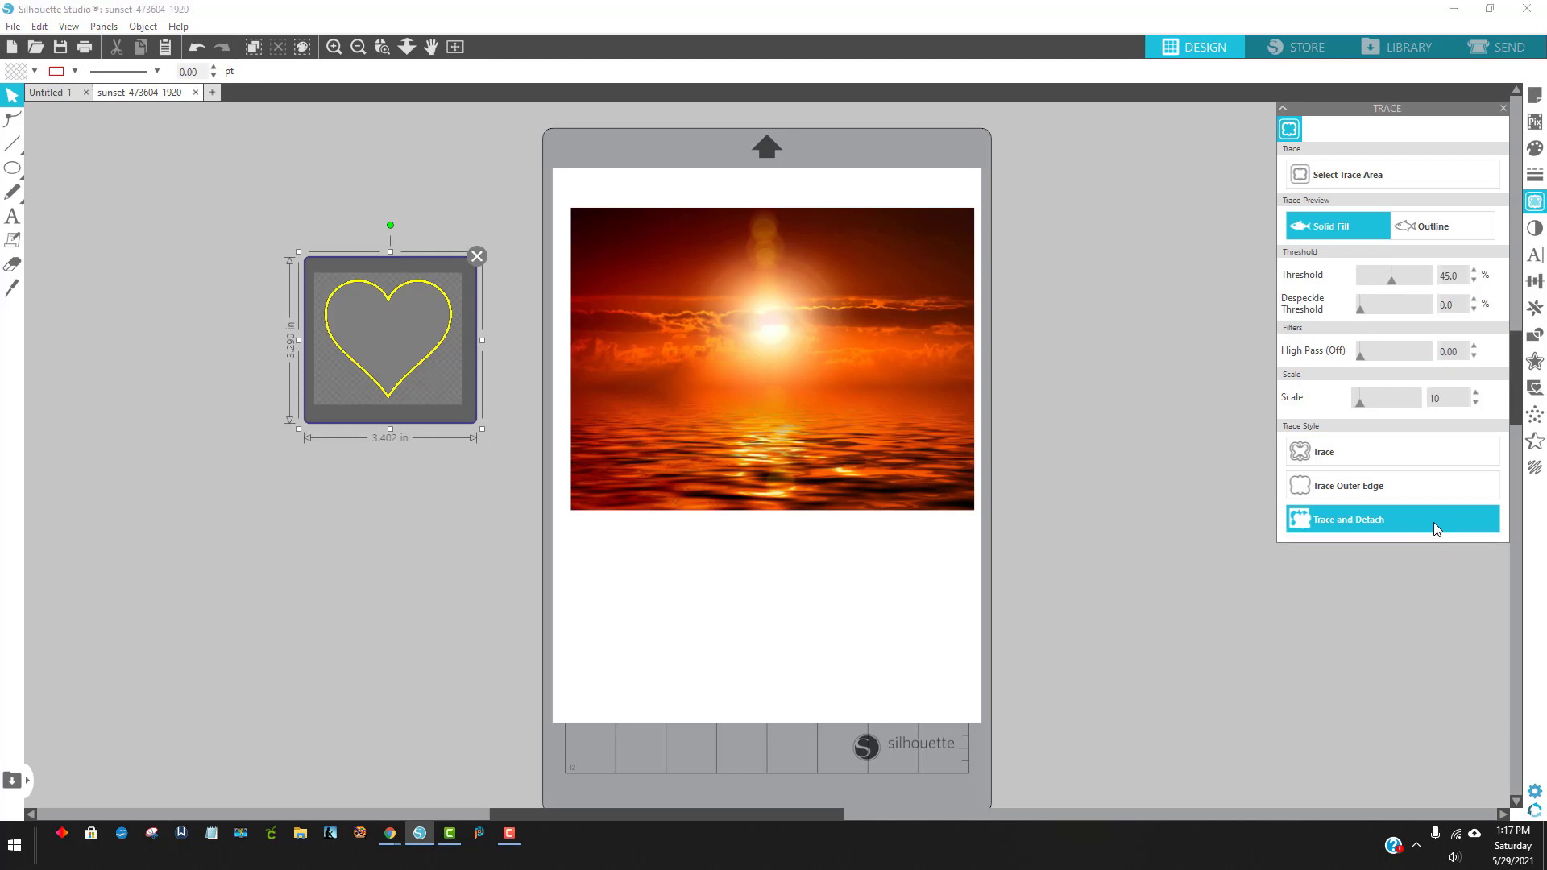
- Move the detached heart onto the sunset picture and enlarge it to about 5.65 in wide
{"action": "mouse_move", "coordinate": [390, 347]}
{"action": "left_mouse_down"}
{"action": "mouse_move", "coordinate": [428, 387]}
{"action": "mouse_move", "coordinate": [642, 449]}
{"action": "mouse_move", "coordinate": [725, 411]}
{"action": "mouse_move", "coordinate": [753, 322]}
{"action": "left_mouse_up"}
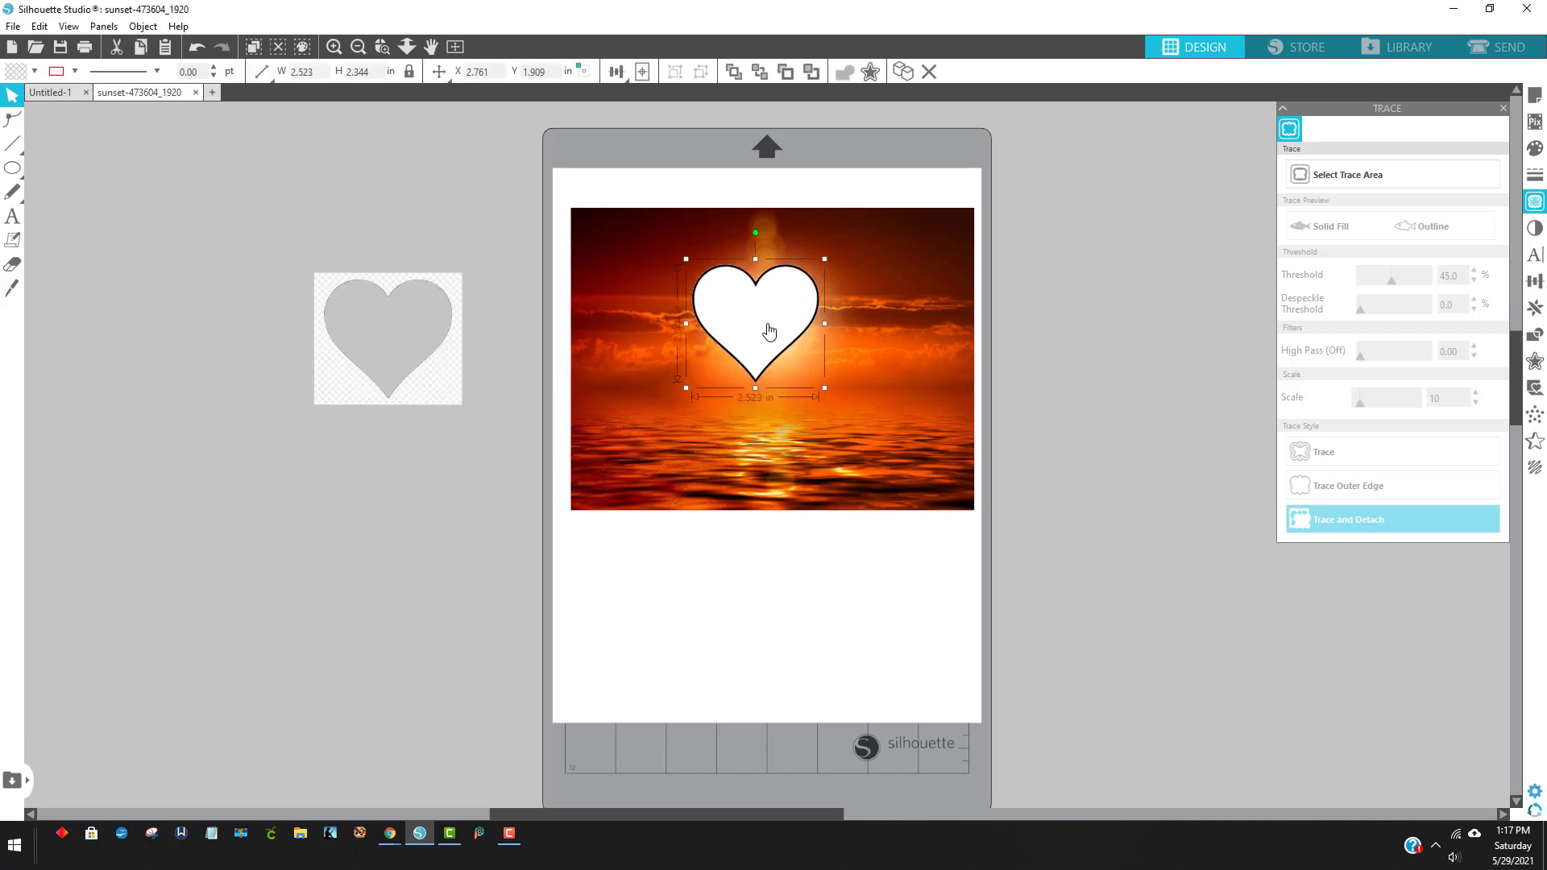
{"action": "left_click_drag", "start_coordinate": [823, 400], "coordinate": [791, 407]}
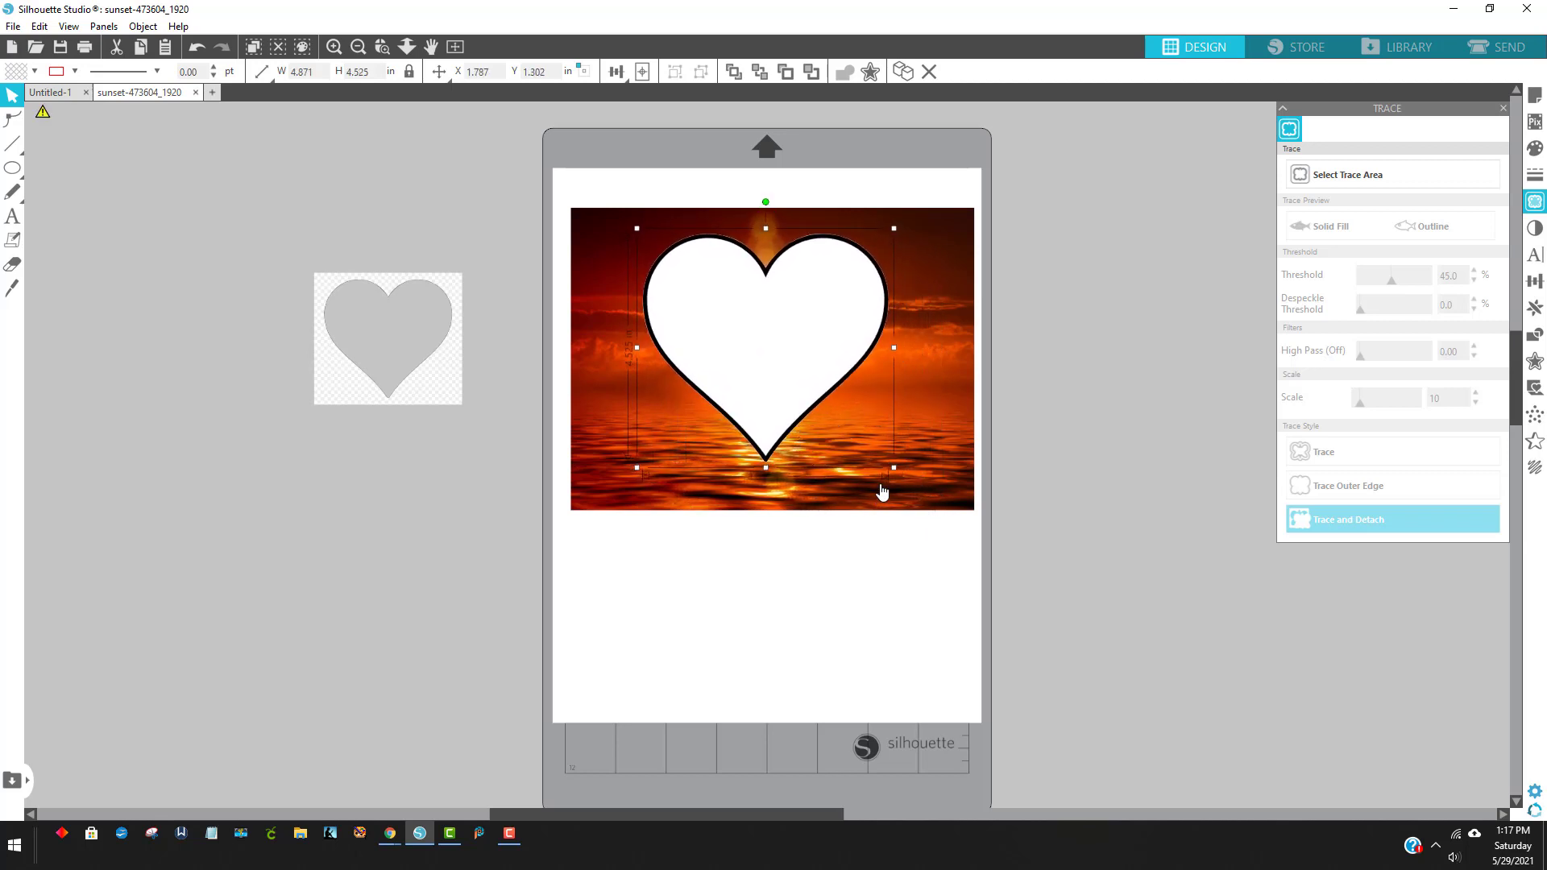
{"action": "left_click_drag", "start_coordinate": [892, 478], "coordinate": [935, 494]}
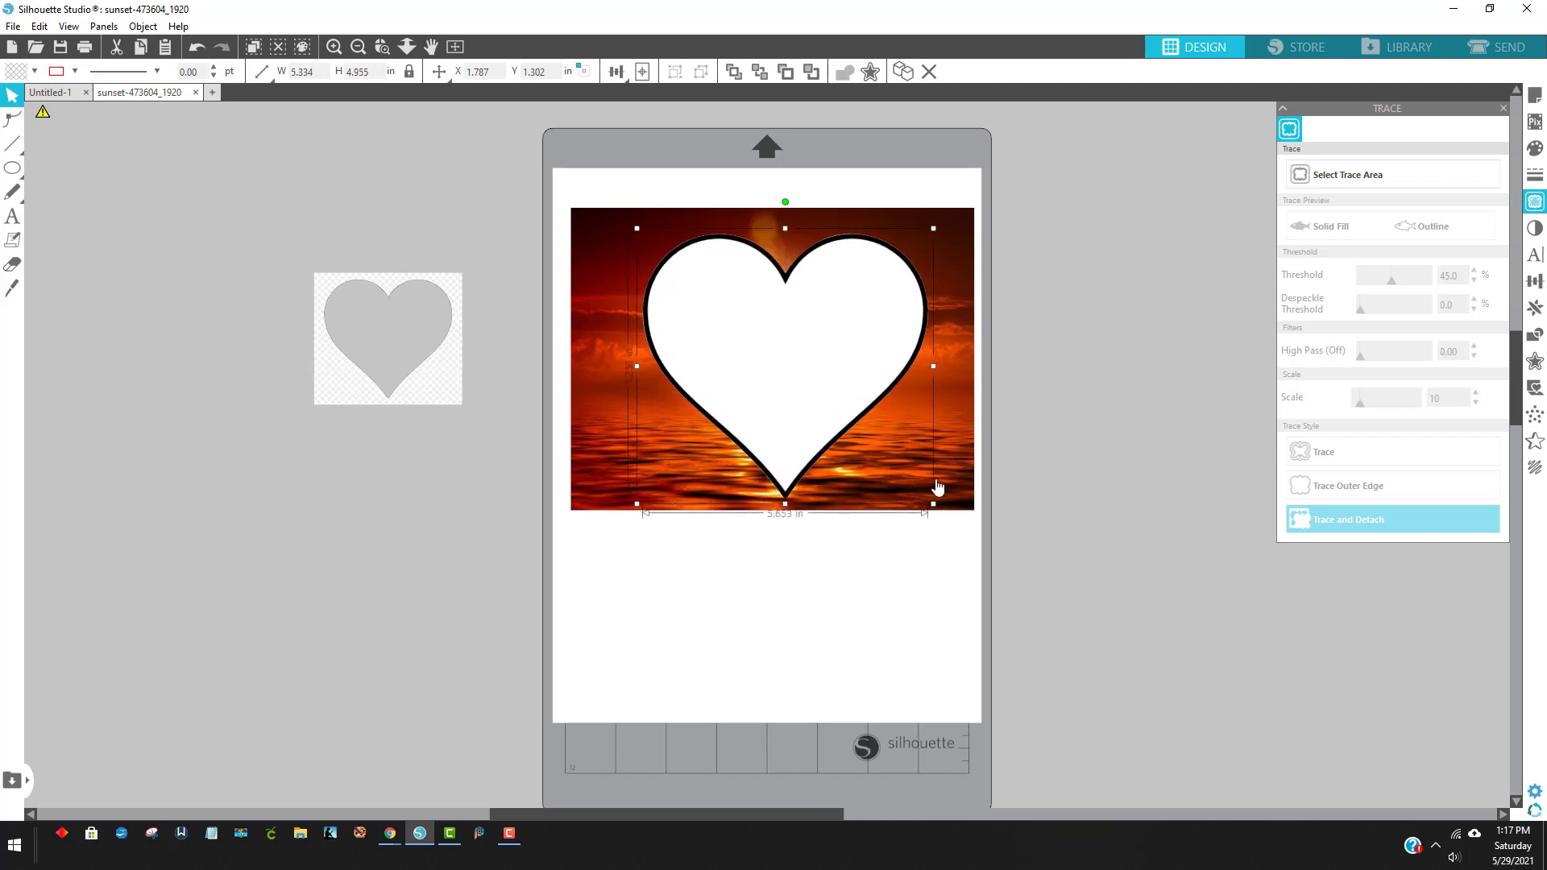
{"action": "left_click_drag", "start_coordinate": [840, 405], "coordinate": [824, 397]}
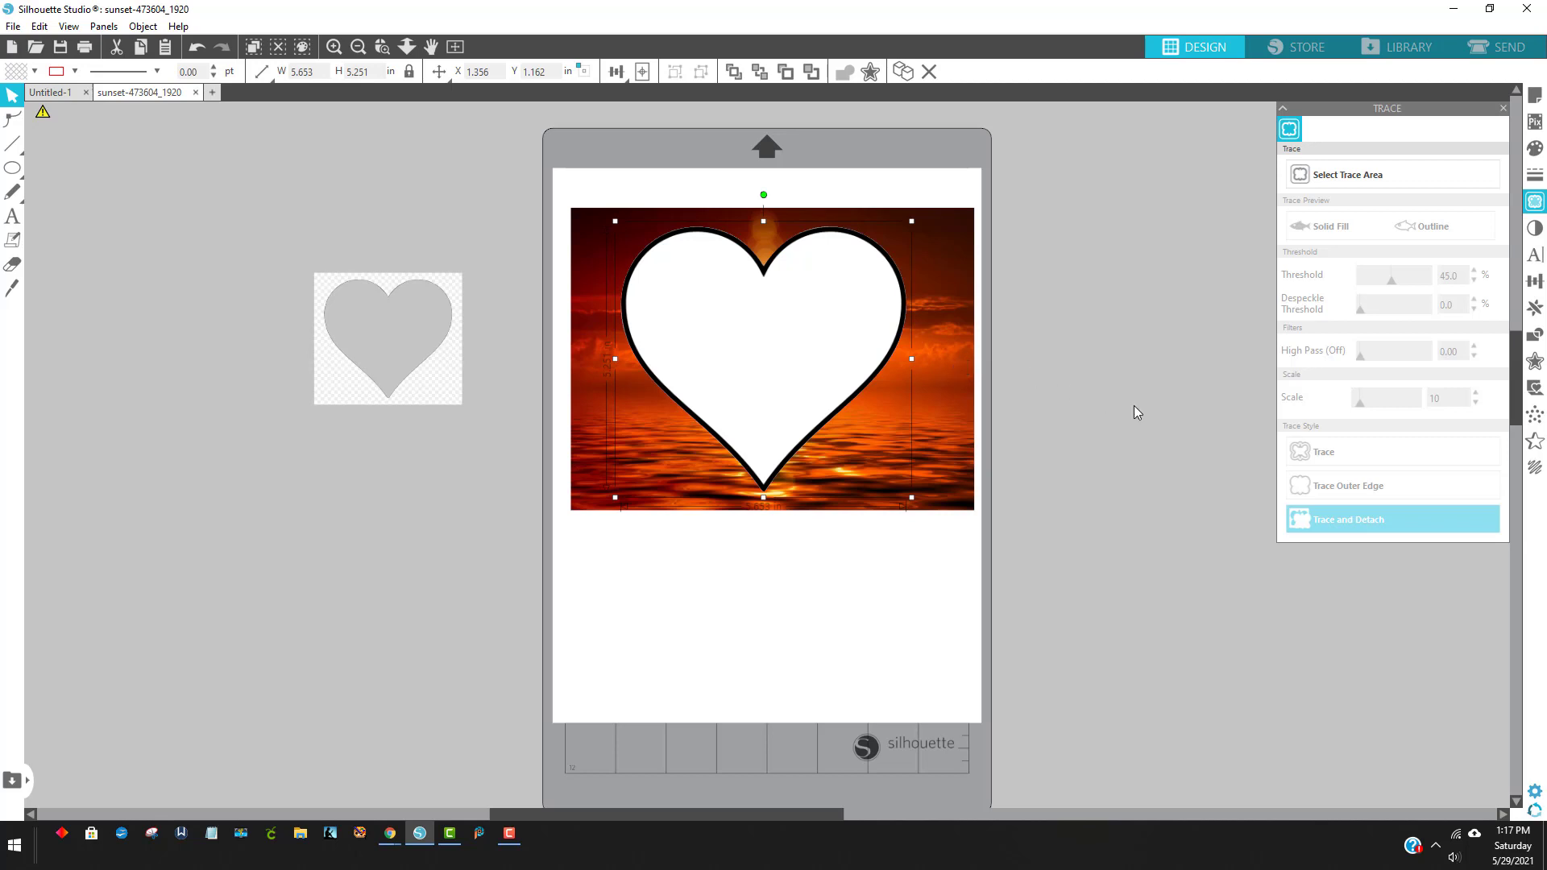
- Set the heart's transparency to 69% and enlarge it to about 6.06 in wide, centred over the sun
{"action": "left_click", "coordinate": [1540, 150]}
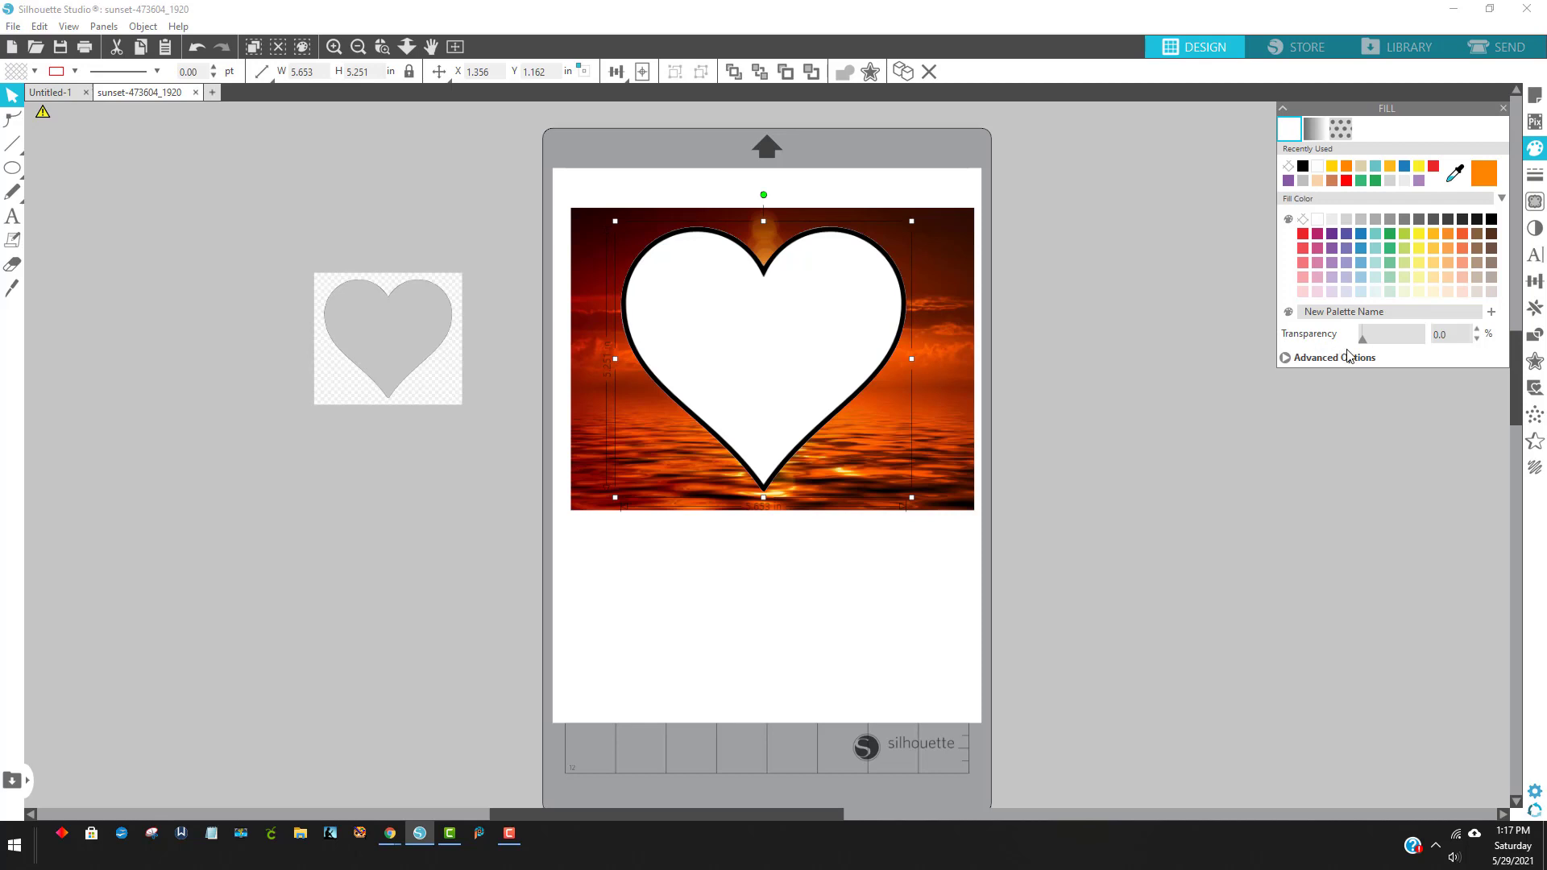
{"action": "left_click_drag", "start_coordinate": [1367, 356], "coordinate": [1406, 365]}
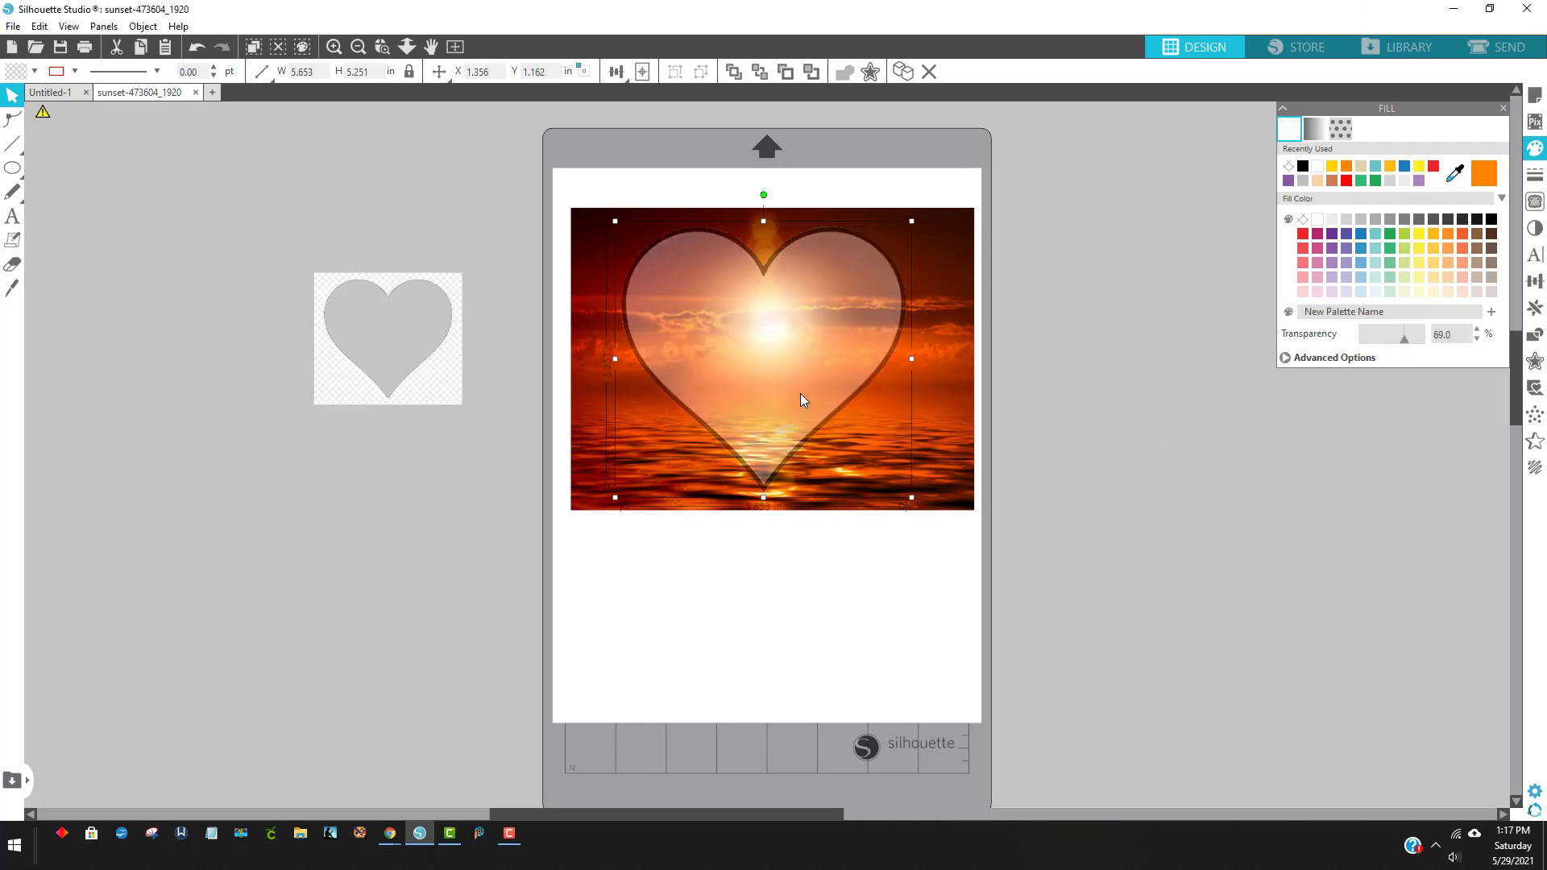
{"action": "left_click_drag", "start_coordinate": [801, 400], "coordinate": [805, 377]}
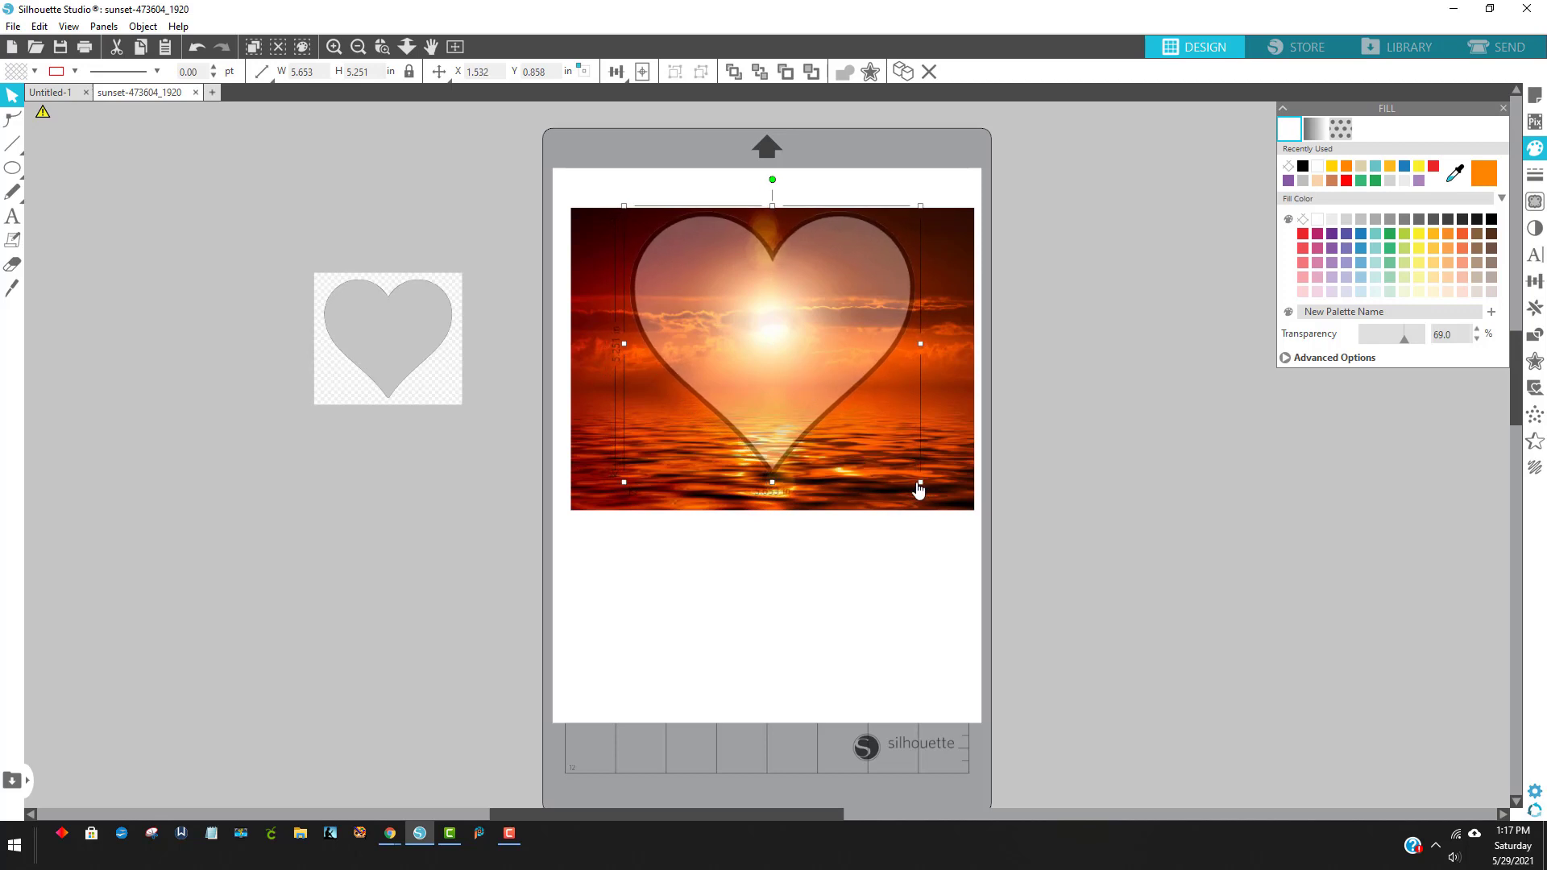
{"action": "left_click_drag", "start_coordinate": [919, 482], "coordinate": [929, 497]}
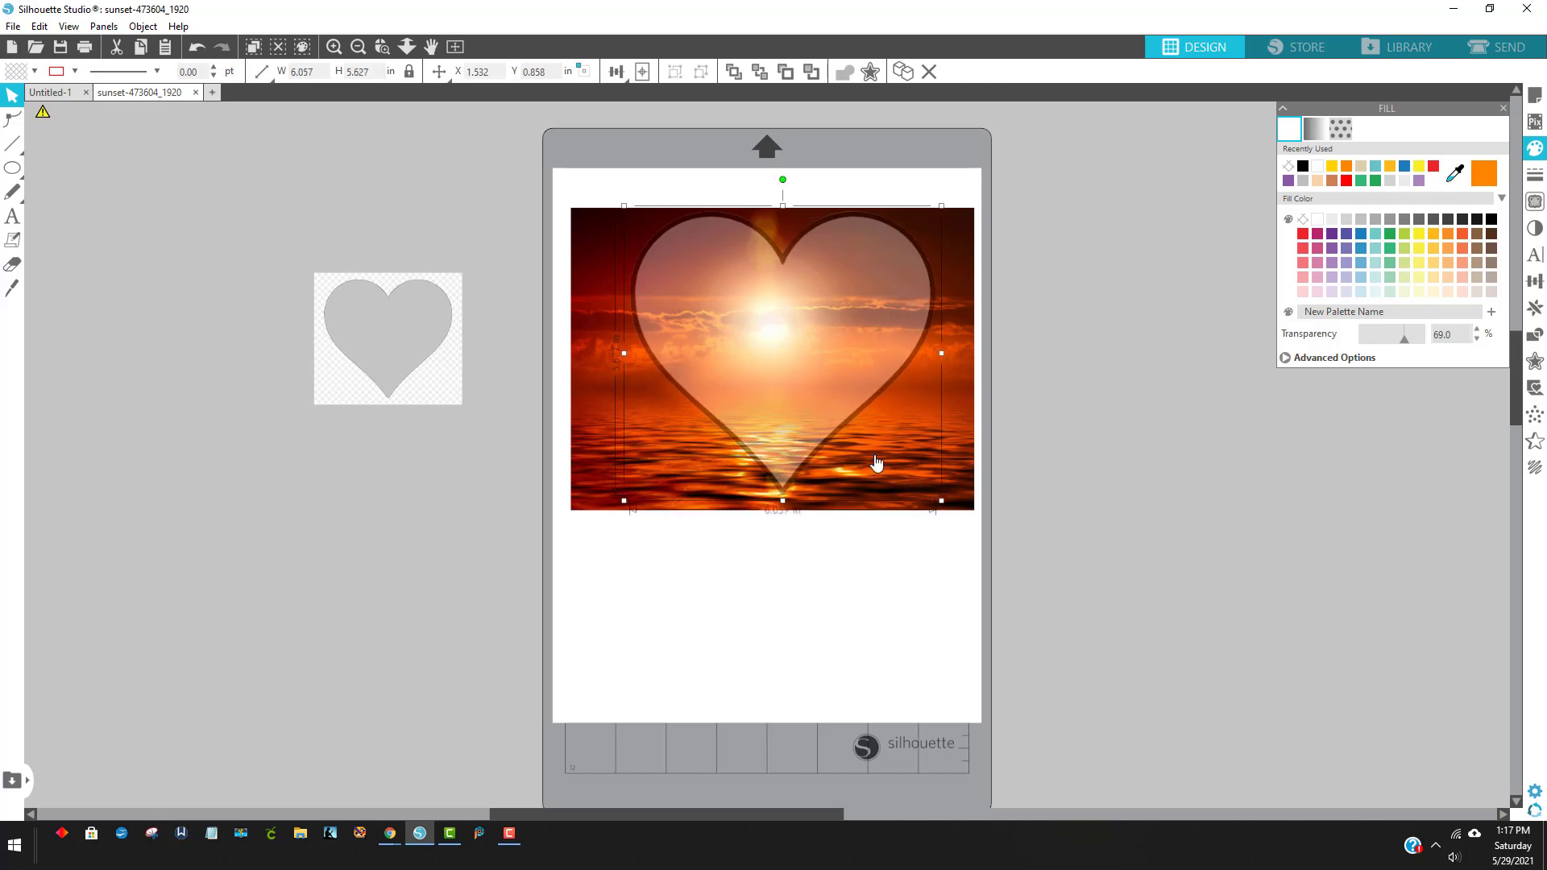
{"action": "left_click_drag", "start_coordinate": [812, 409], "coordinate": [810, 413]}
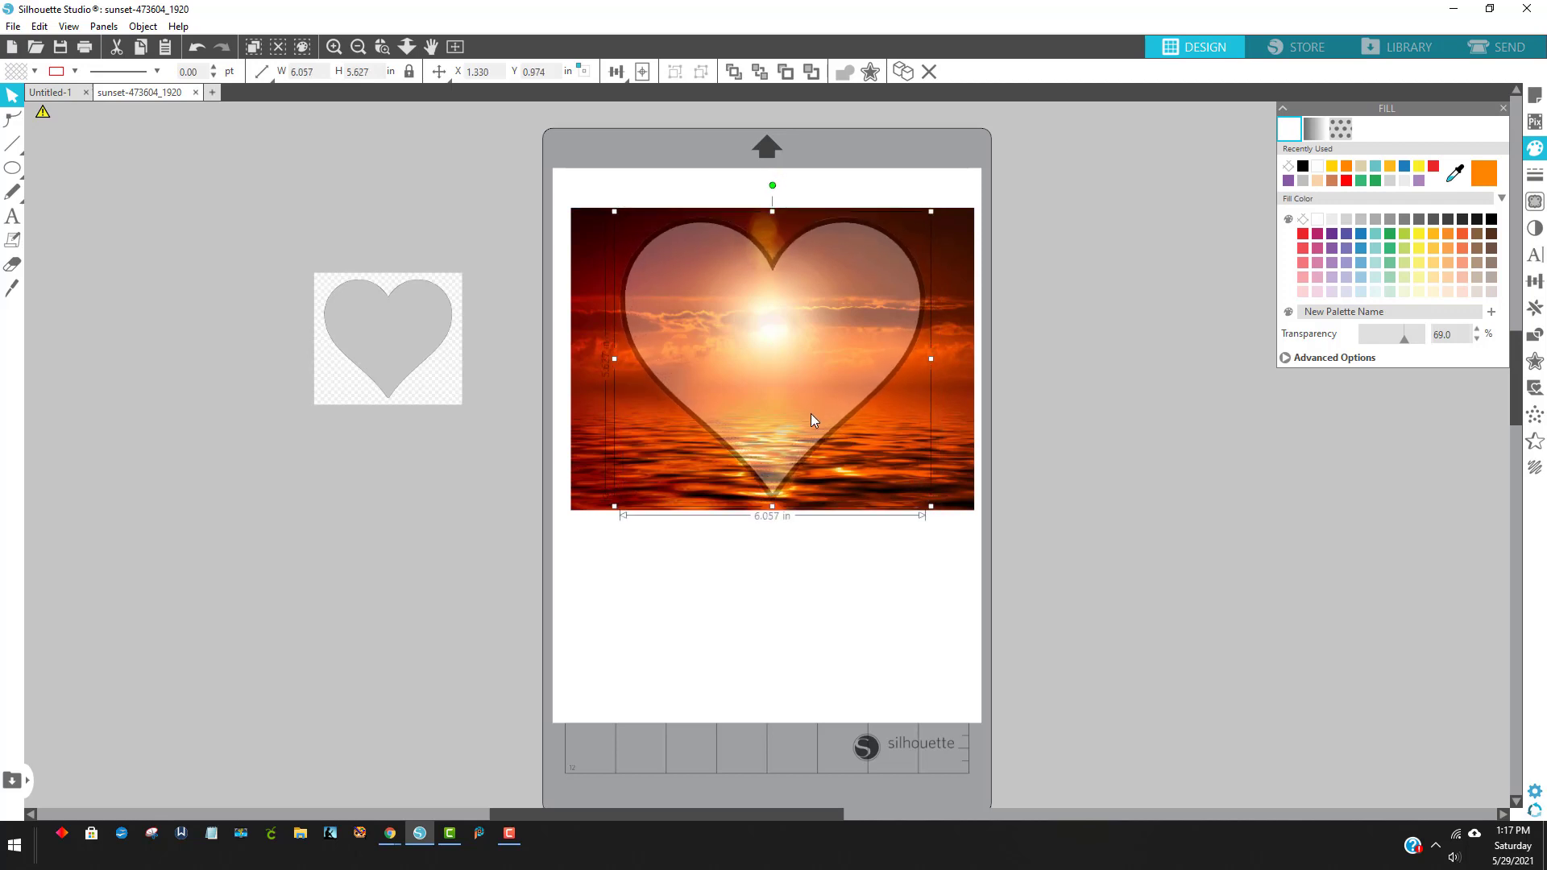
- Select the heart and sunset picture together and crop the sunset to the heart shape
{"action": "left_click_drag", "start_coordinate": [1046, 541], "coordinate": [714, 264]}
{"action": "left_click_drag", "start_coordinate": [629, 202], "coordinate": [549, 159]}
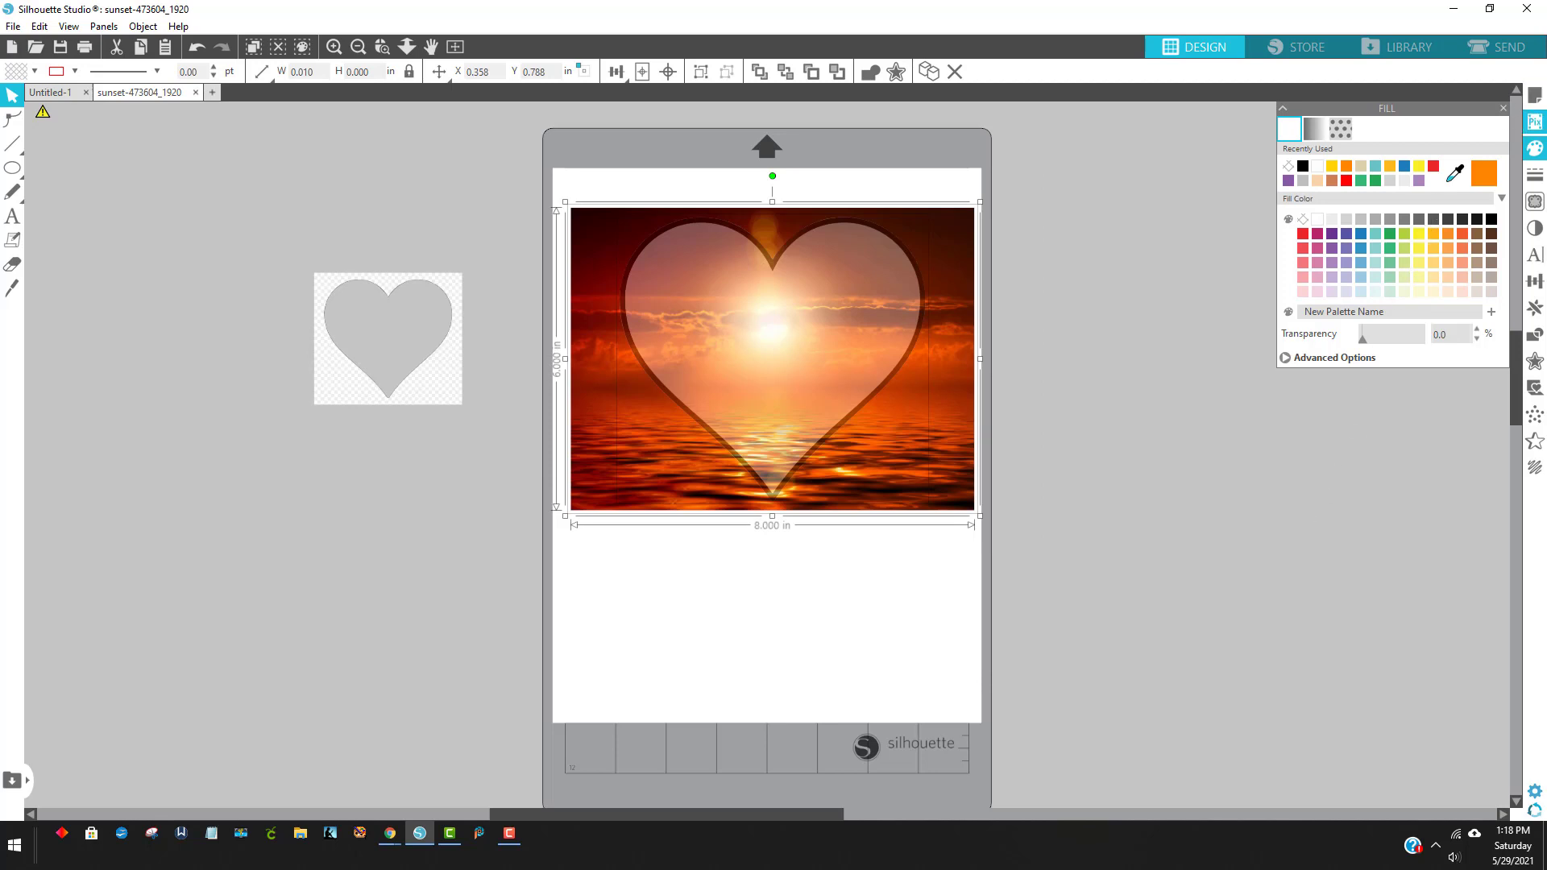
{"action": "left_click", "coordinate": [1535, 335]}
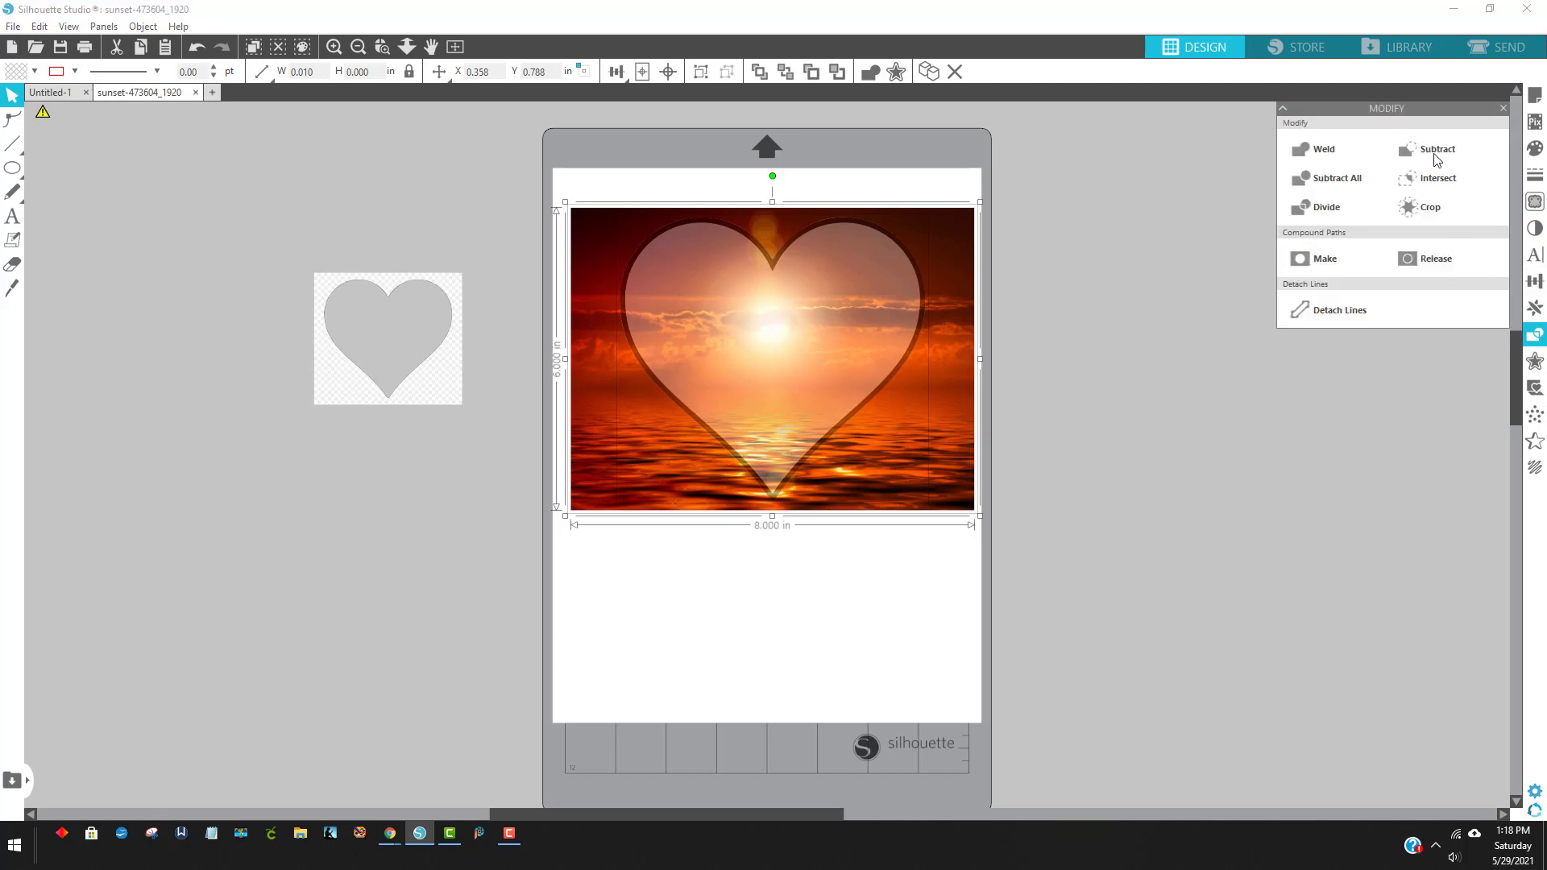
{"action": "left_click", "coordinate": [1429, 209]}
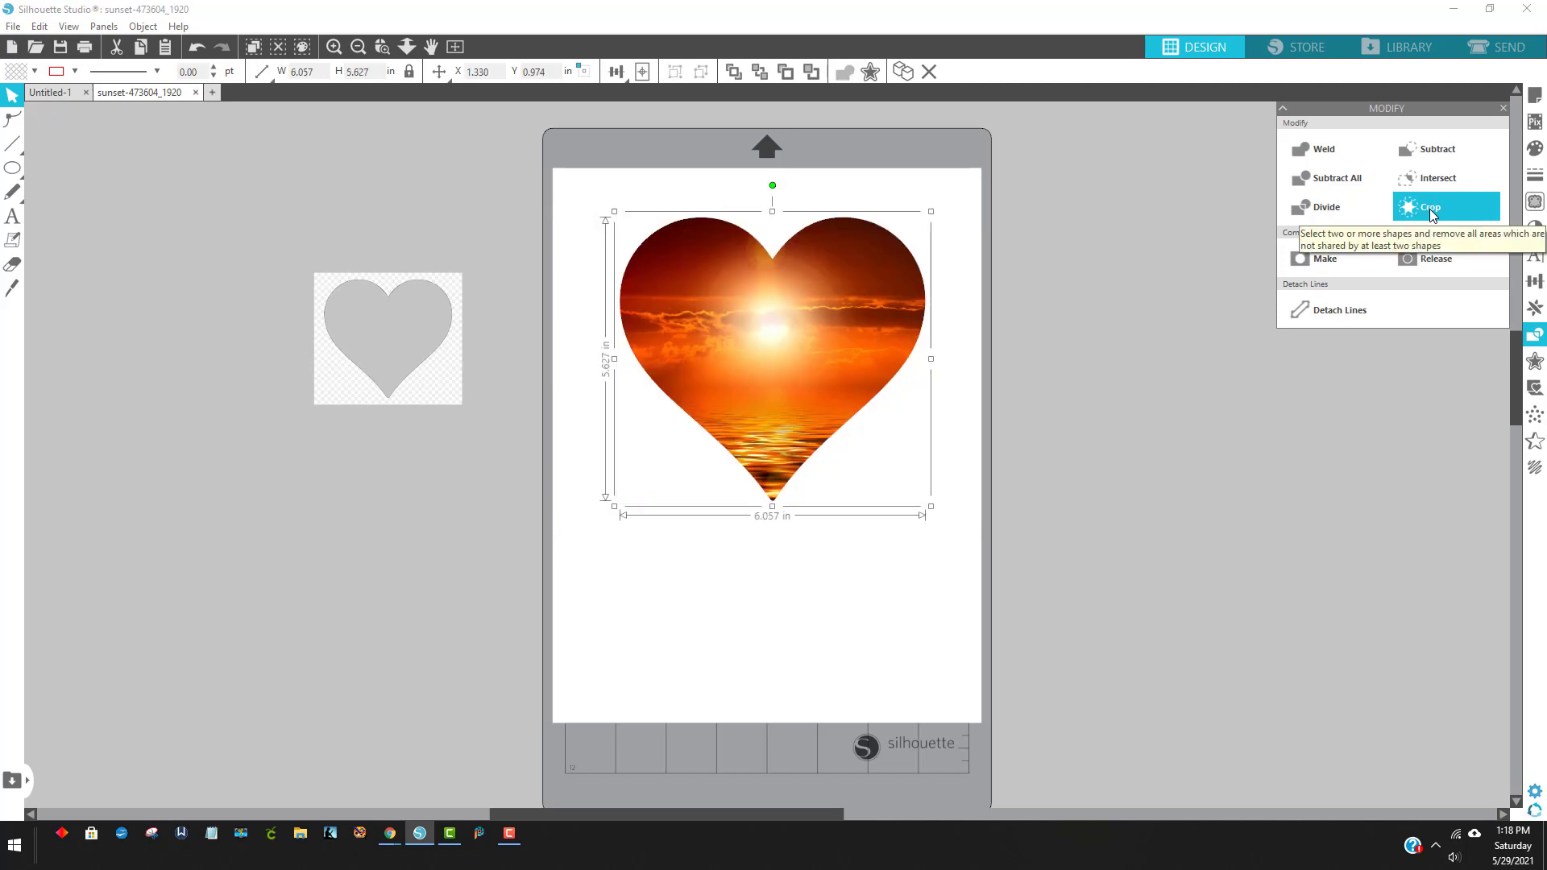
{"action": "left_click", "coordinate": [860, 588]}
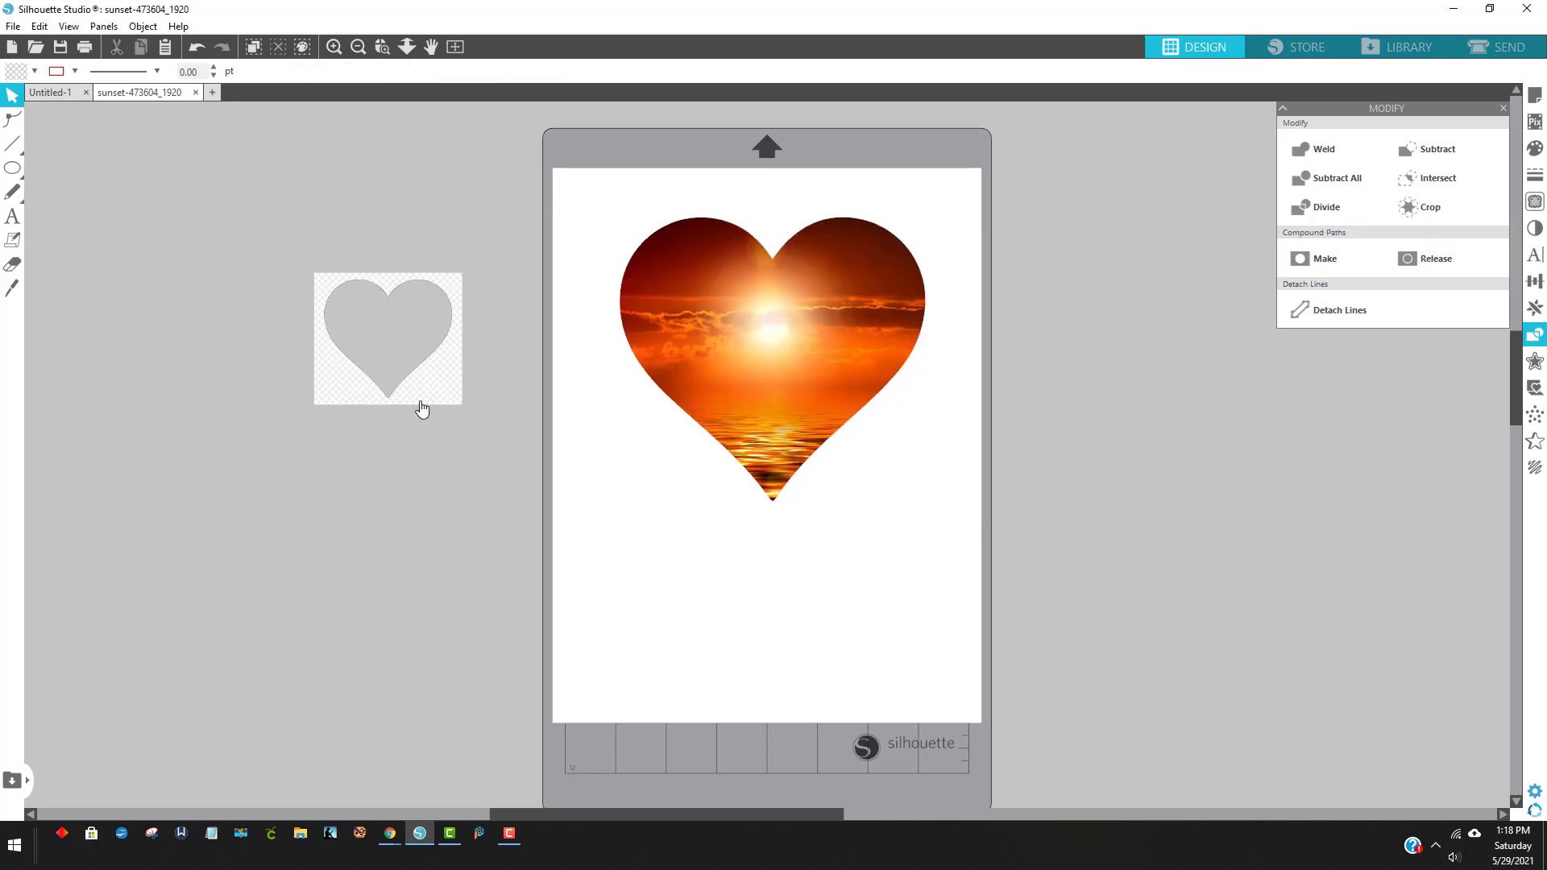
- Delete the leftover heart image beside the mat and reposition the sunset heart centrally in the upper half of the page
{"action": "left_click", "coordinate": [443, 370]}
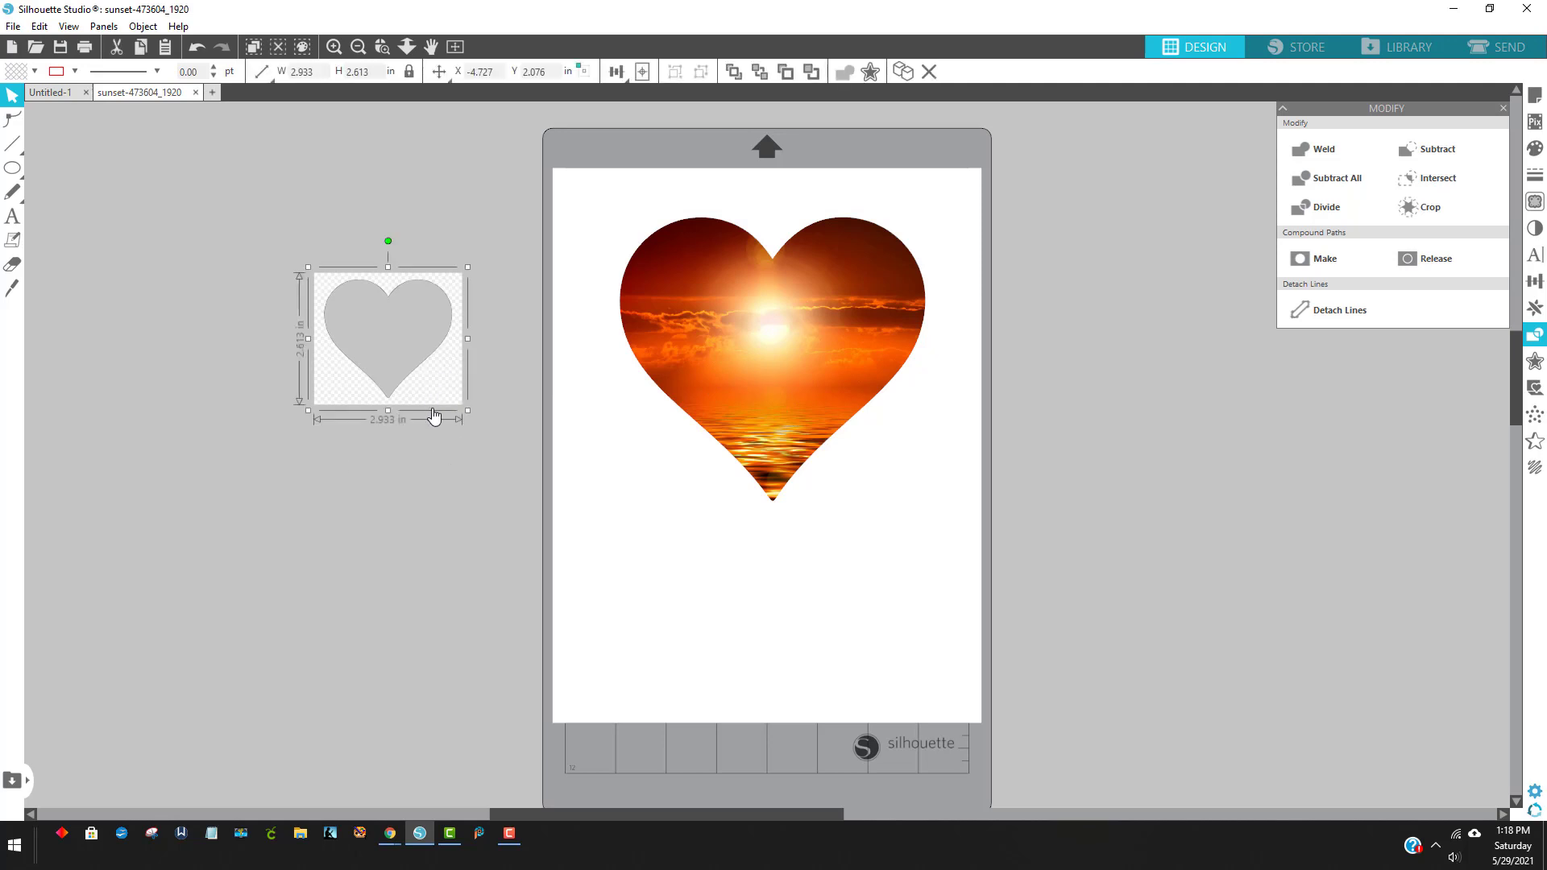
{"action": "key", "text": "Delete"}
{"action": "left_click_drag", "start_coordinate": [762, 406], "coordinate": [756, 423]}
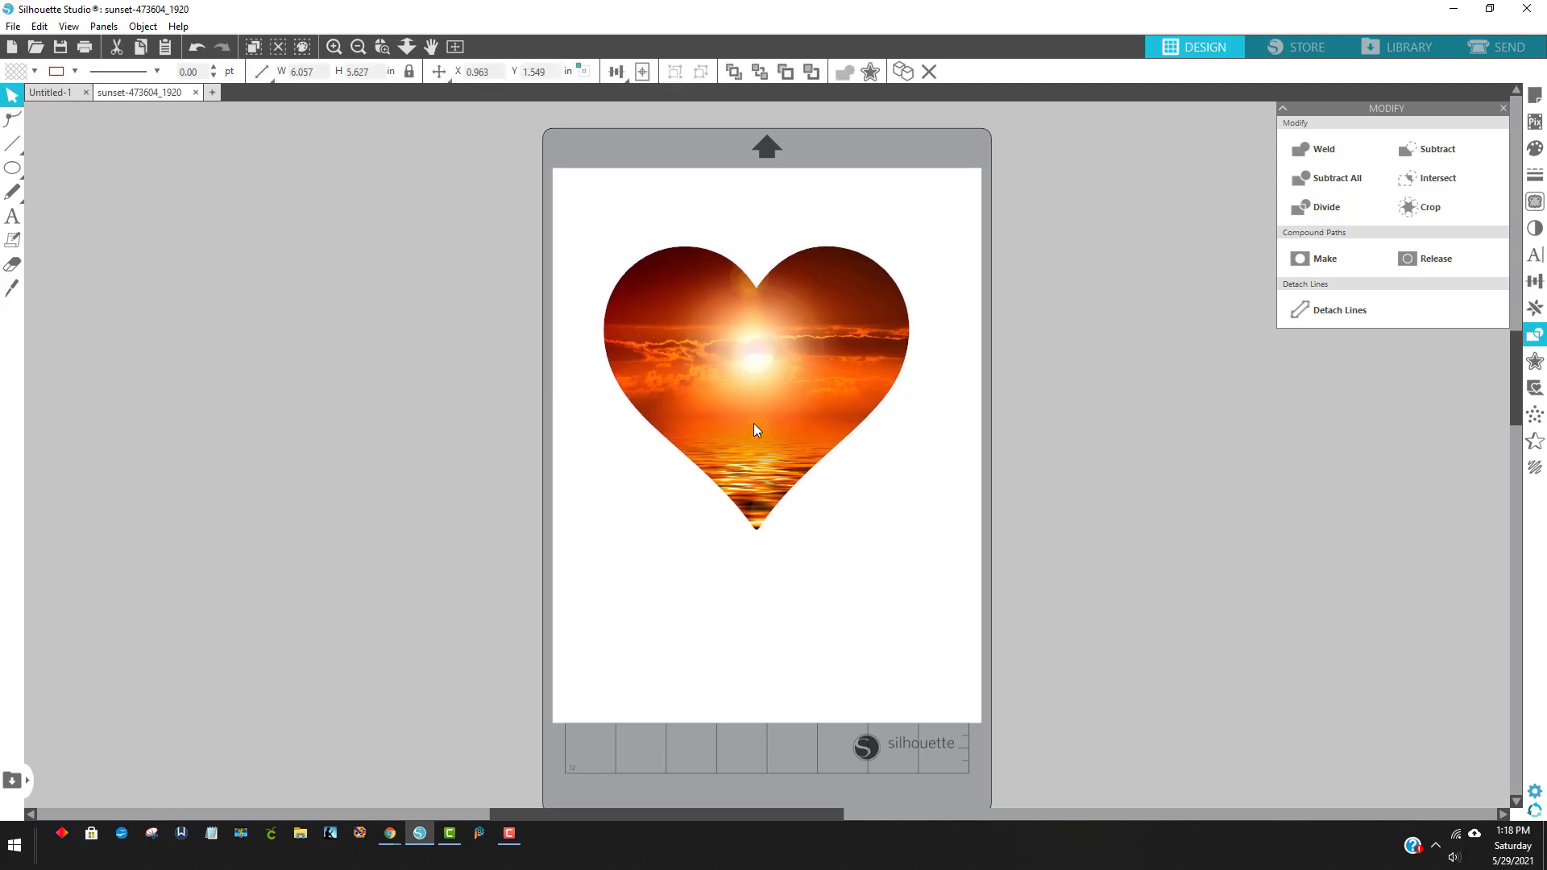
{"action": "left_click", "coordinate": [747, 252]}
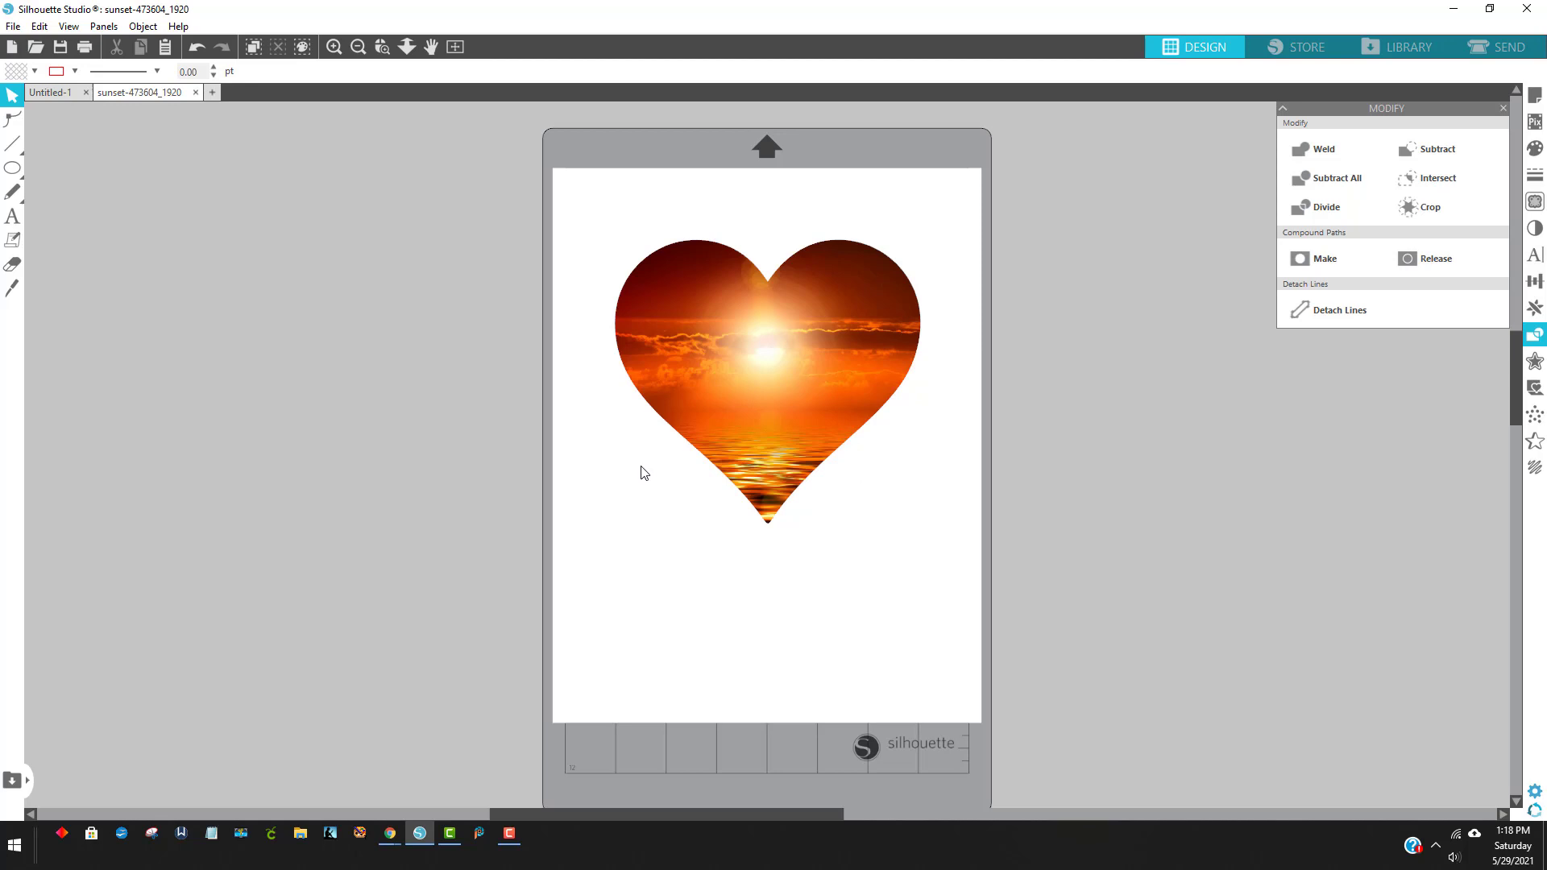
- Add the text "You light up my life" on the page below the sunset heart
{"action": "left_click", "coordinate": [13, 218]}
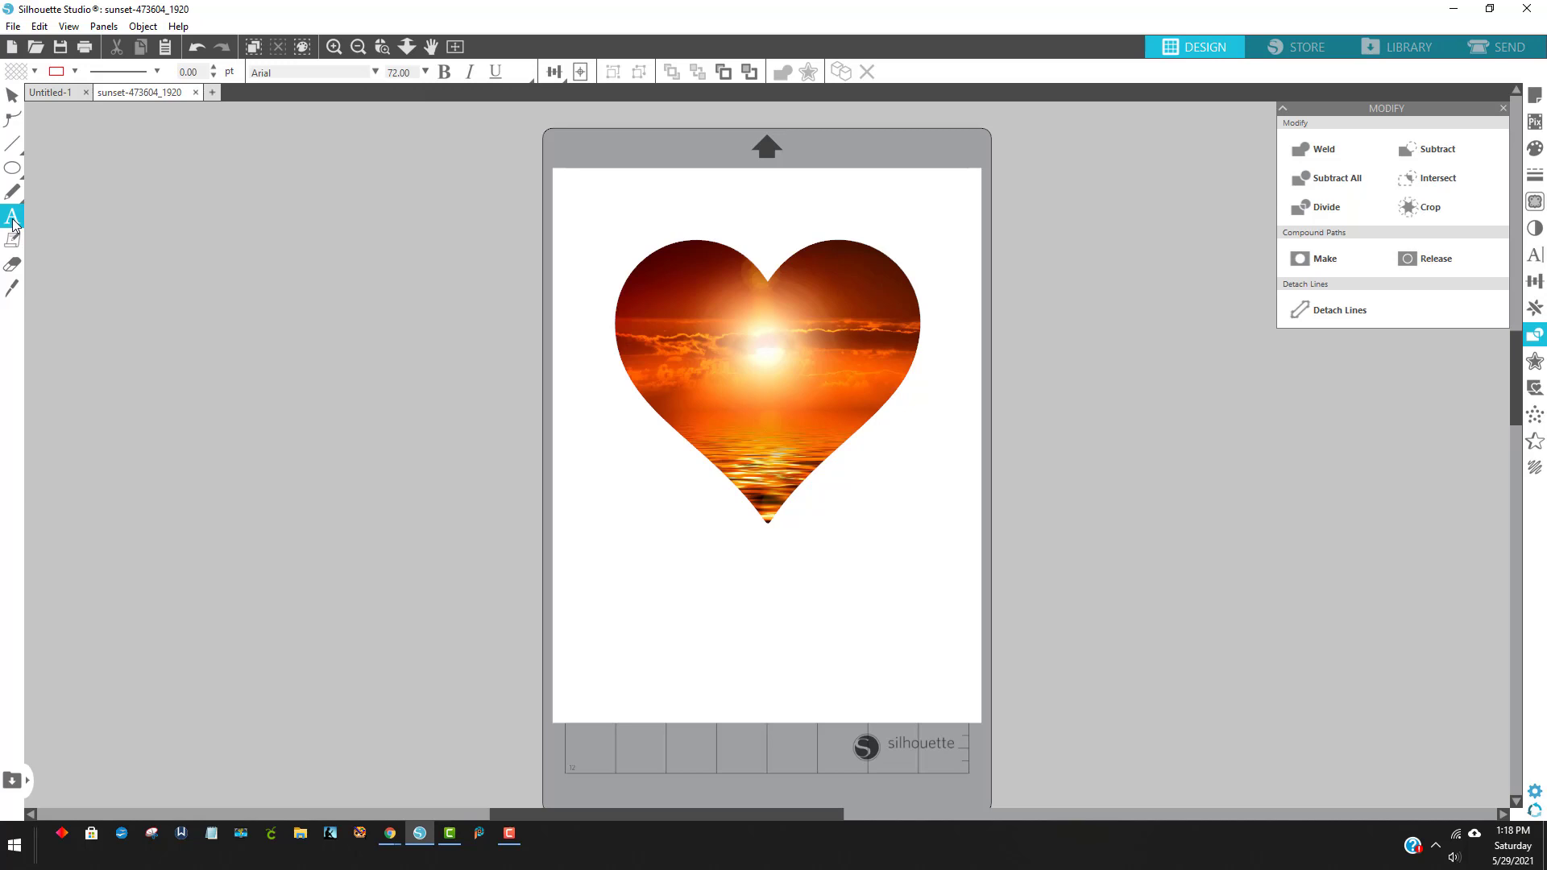
{"action": "left_click", "coordinate": [588, 654]}
{"action": "type", "text": "Yo"}
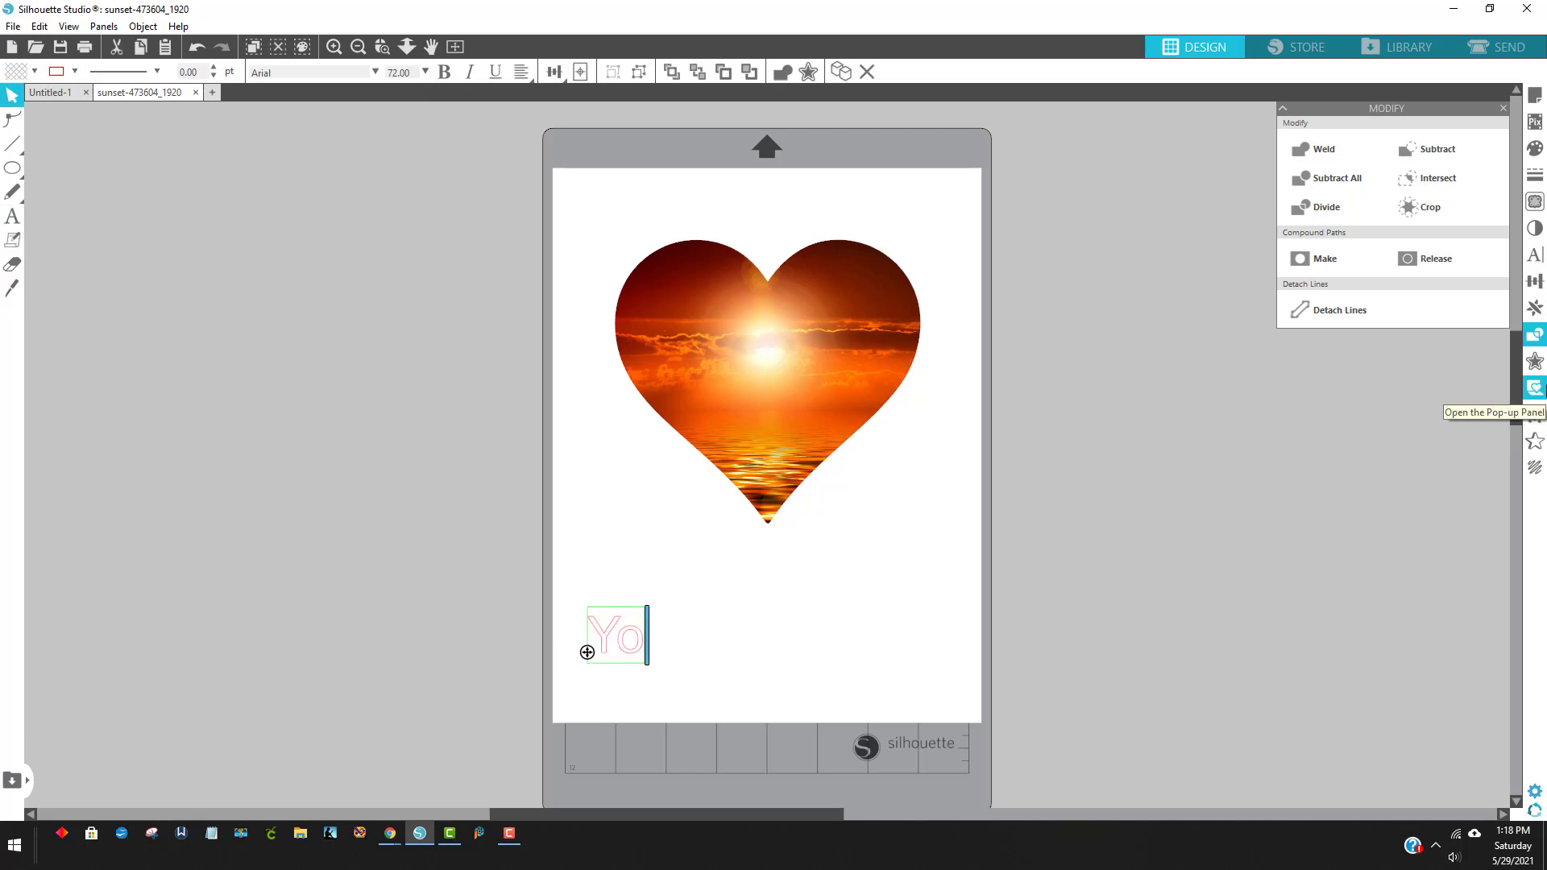
{"action": "type", "text": "u light u"}
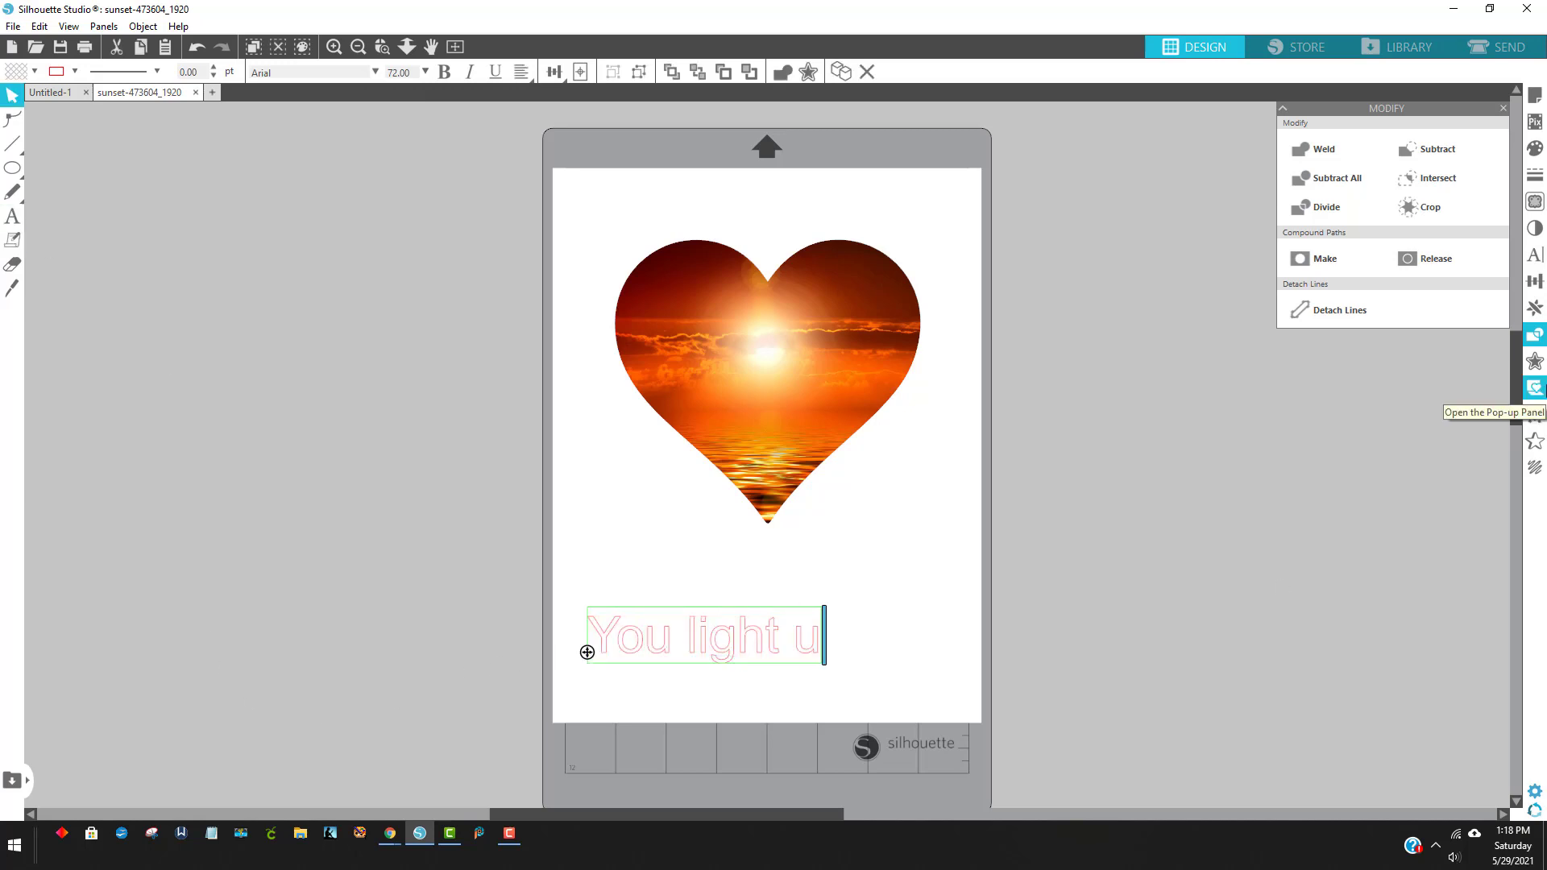
{"action": "type", "text": "p my life"}
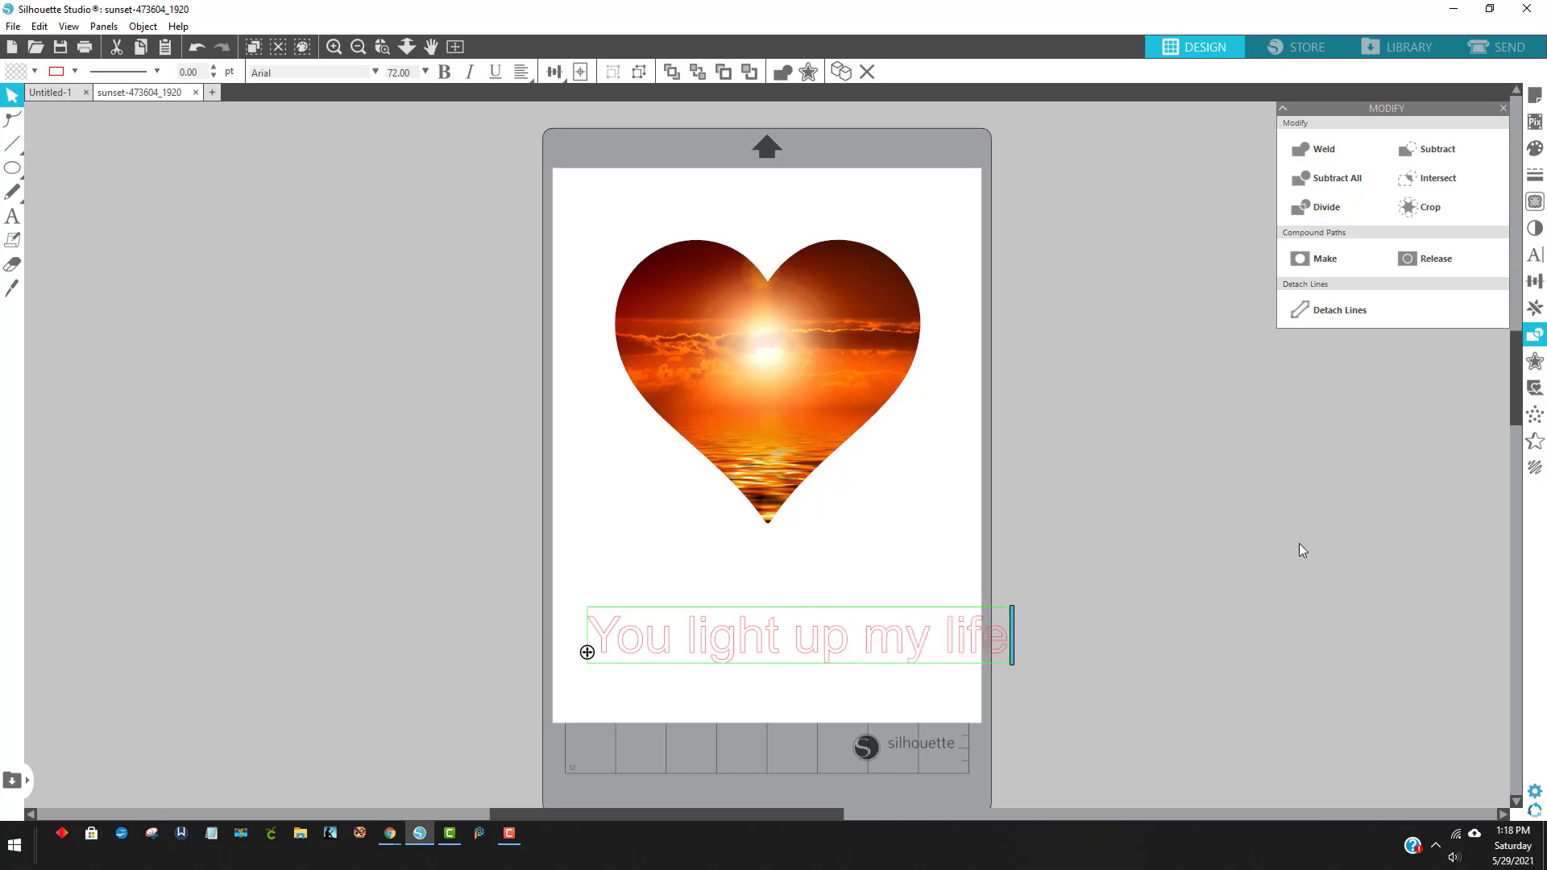
{"action": "left_click", "coordinate": [1070, 588]}
- Change the font of the "You light up my life" text to Dream State
{"action": "left_click", "coordinate": [836, 654]}
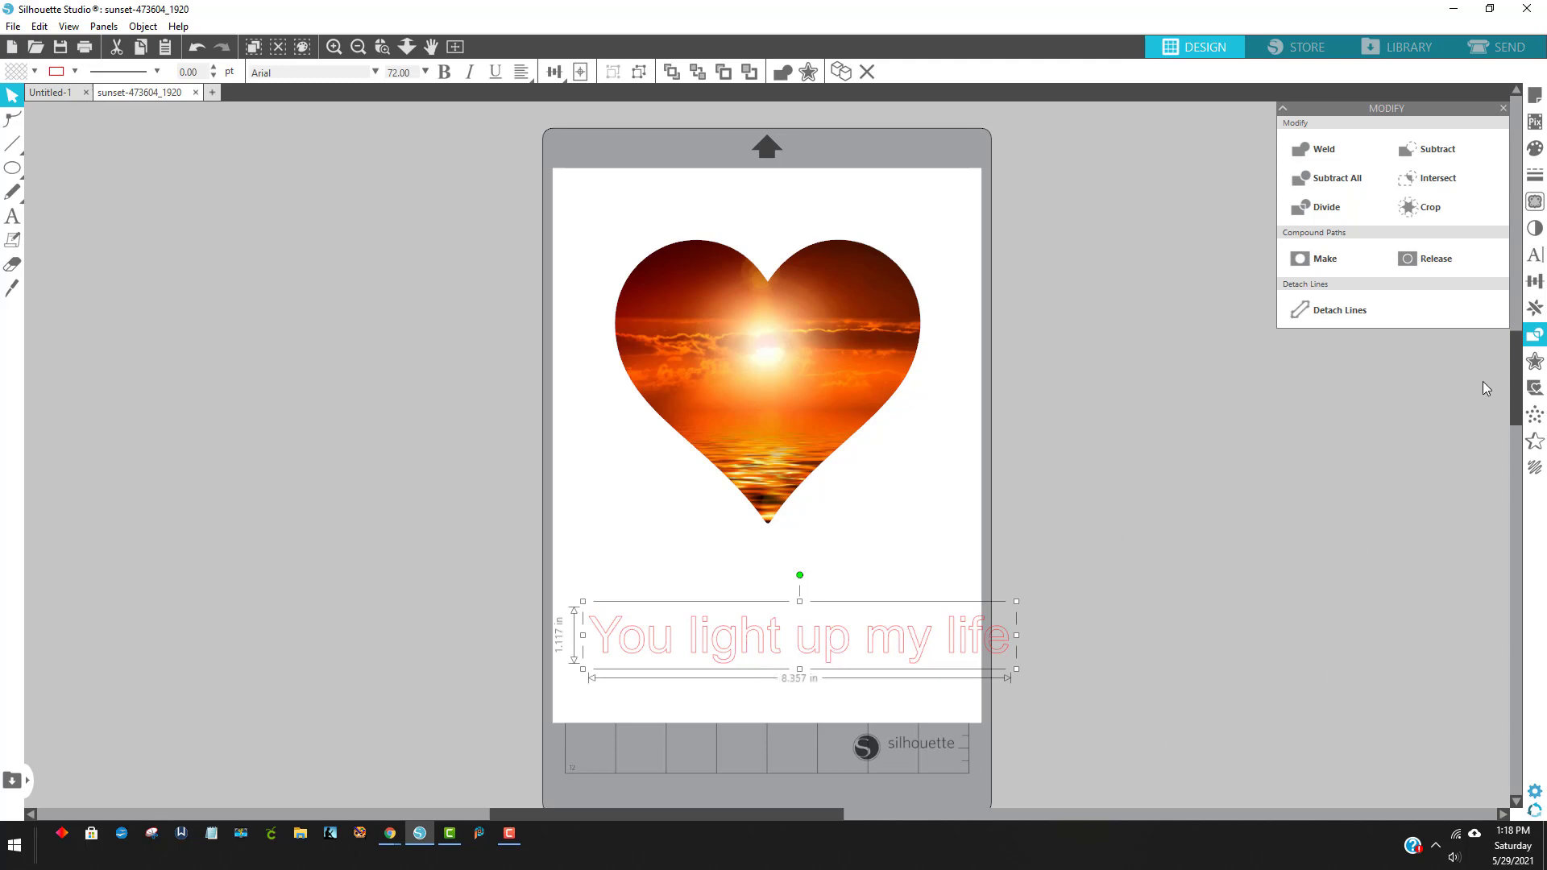
{"action": "left_click", "coordinate": [1534, 258]}
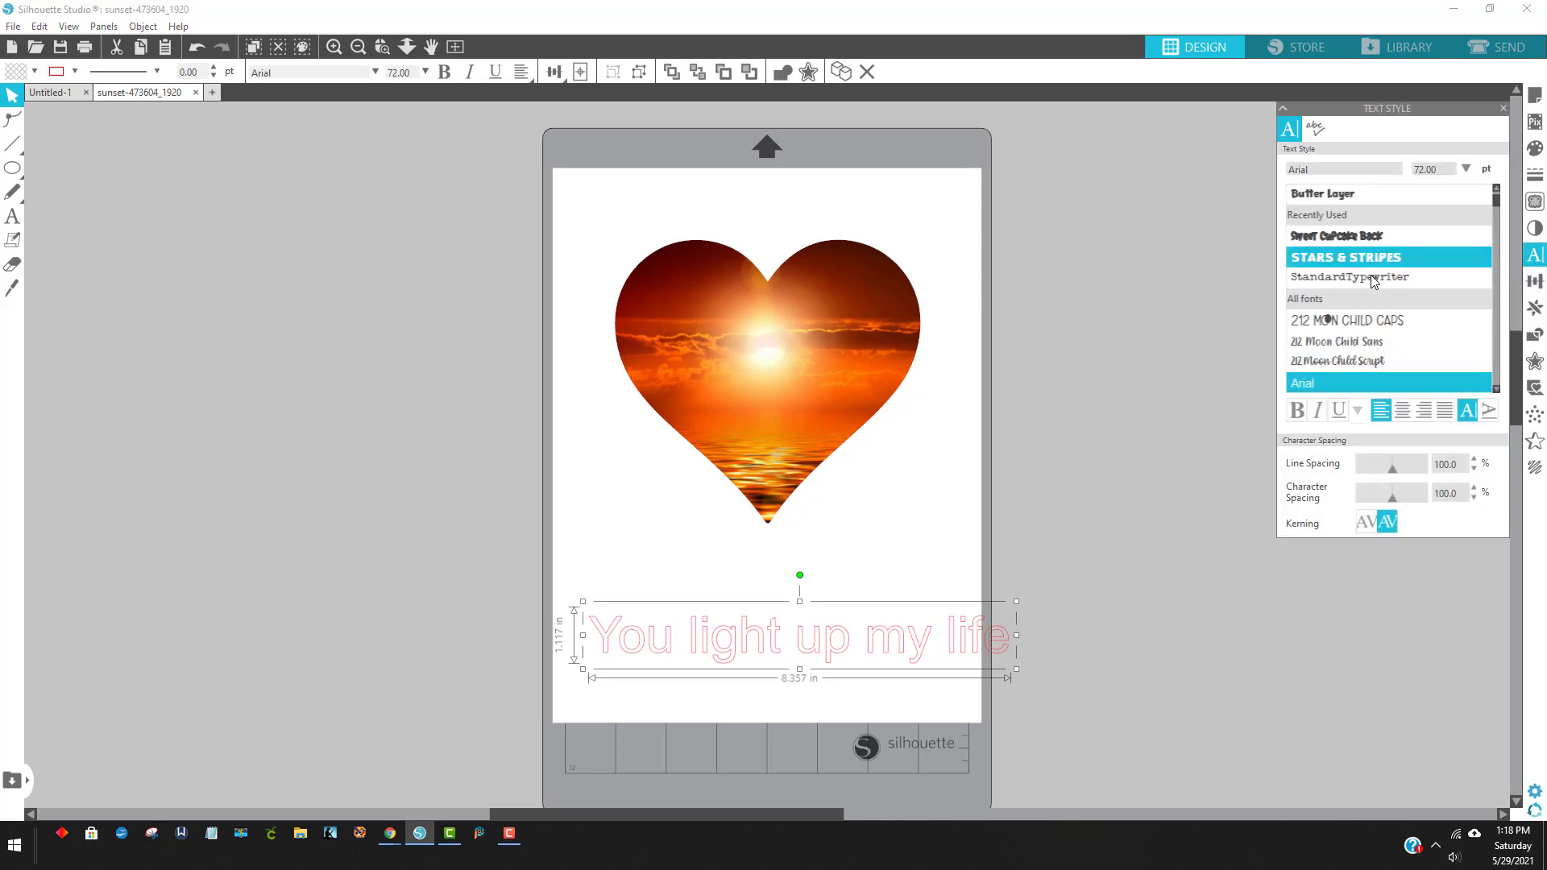
{"action": "scroll", "coordinate": [1499, 207], "scroll_direction": "down", "scroll_amount": 5}
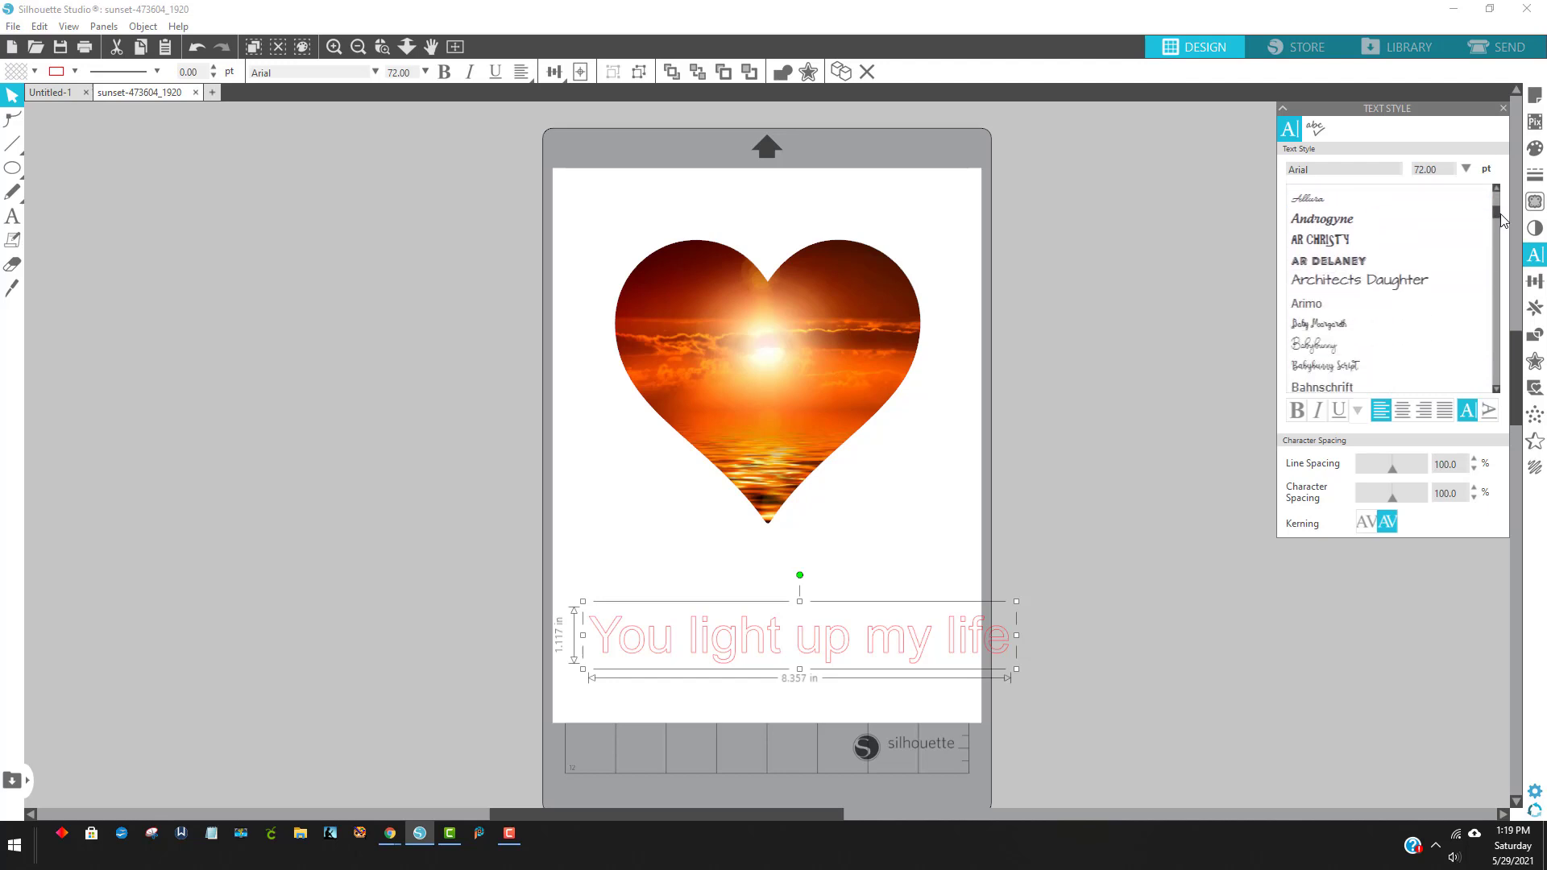
{"action": "scroll", "coordinate": [1502, 220], "scroll_direction": "down", "scroll_amount": 1}
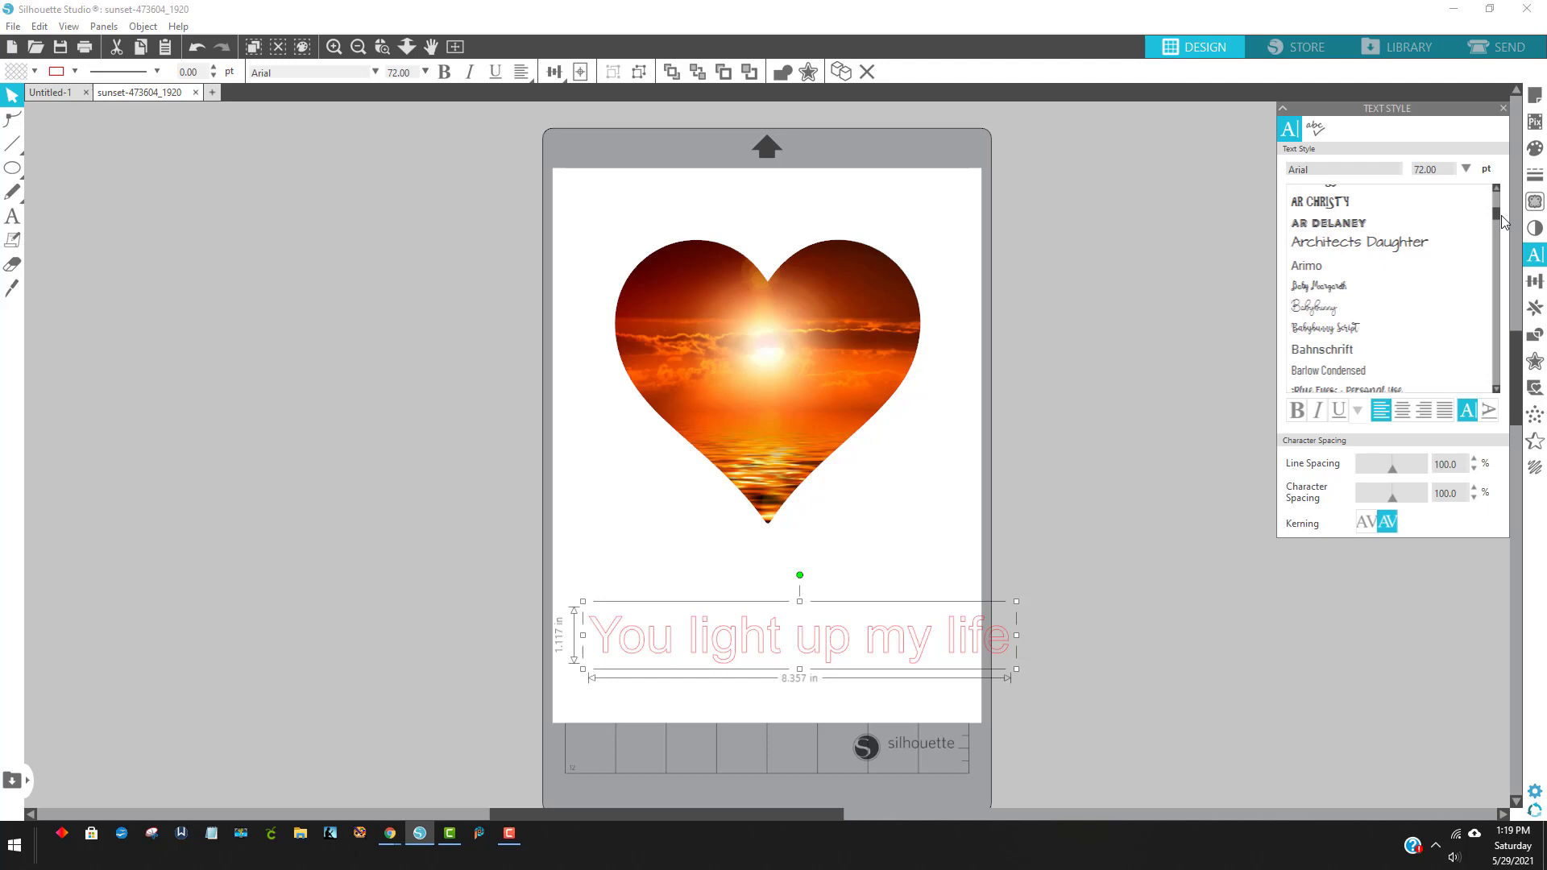
{"action": "scroll", "coordinate": [1502, 220], "scroll_direction": "down", "scroll_amount": 3}
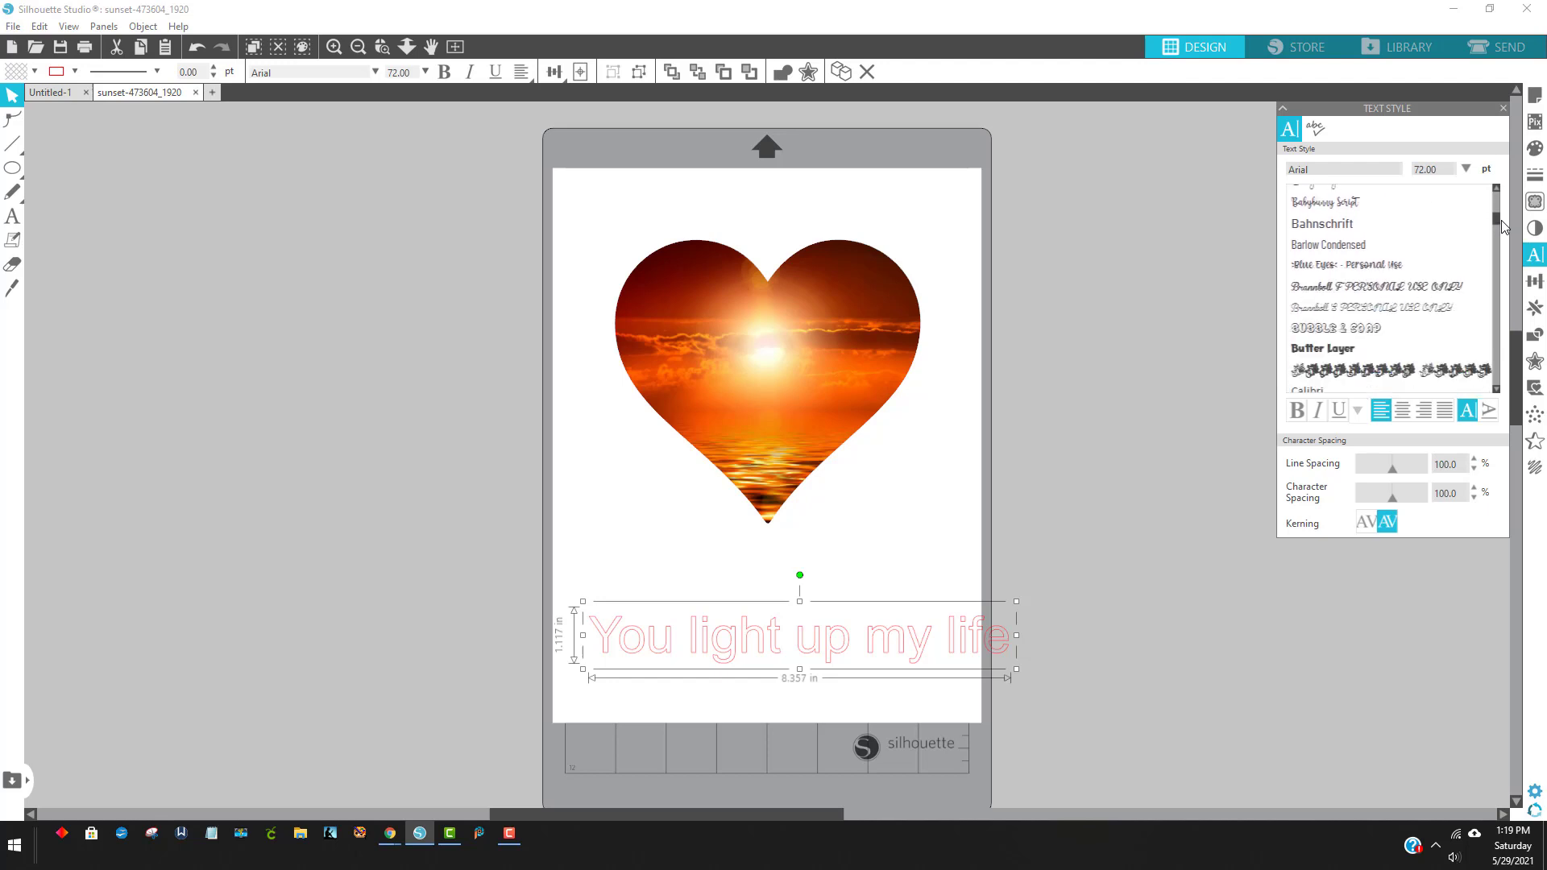
{"action": "scroll", "coordinate": [1501, 225], "scroll_direction": "down", "scroll_amount": 4}
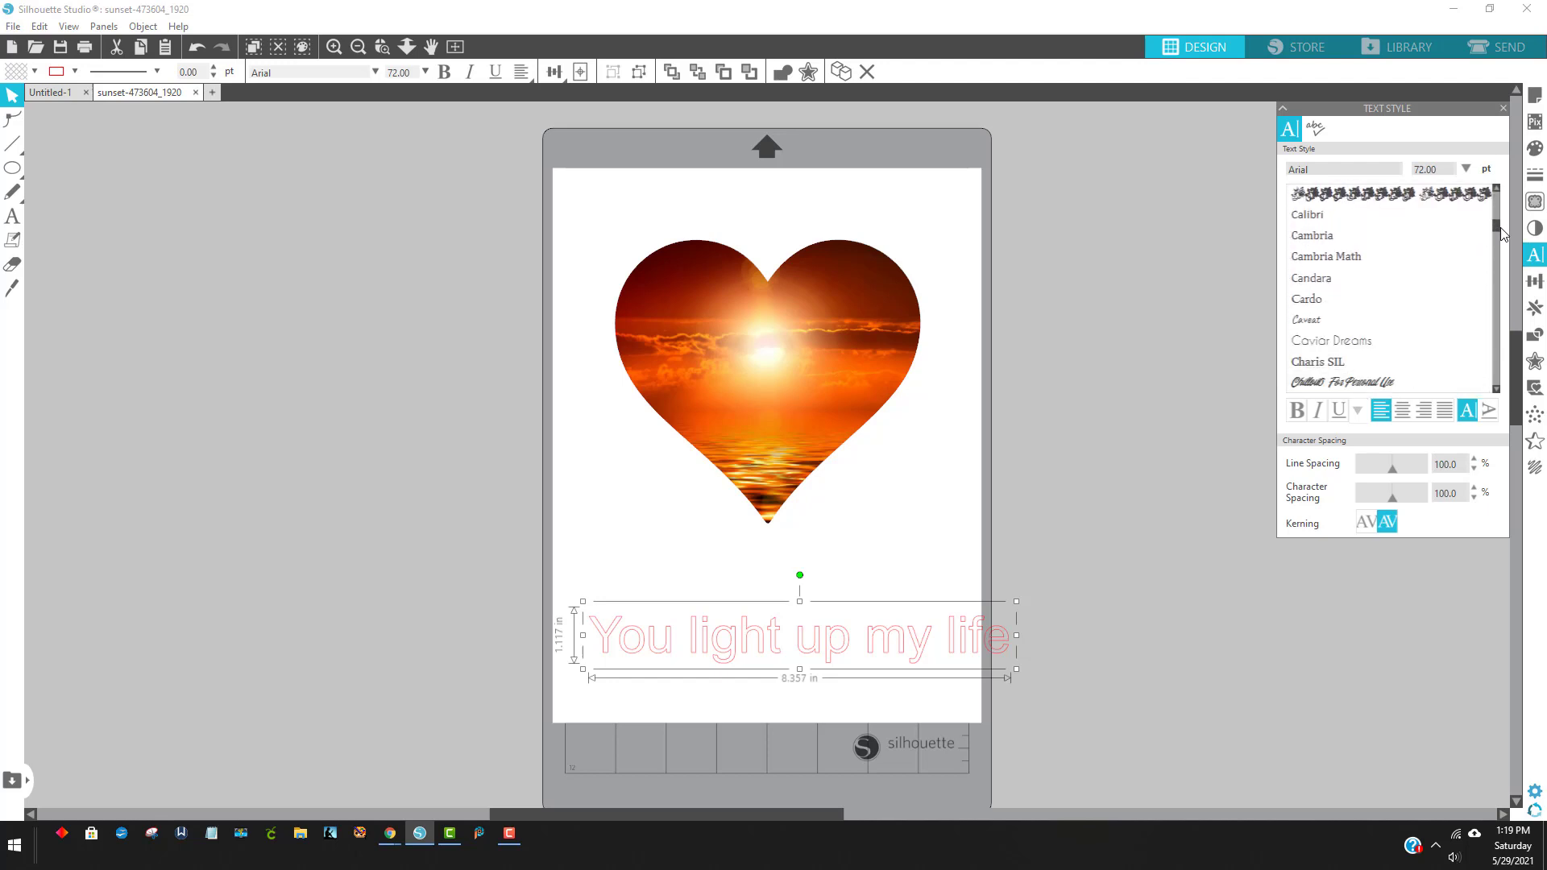
{"action": "scroll", "coordinate": [1501, 234], "scroll_direction": "down", "scroll_amount": 1}
{"action": "left_click_drag", "start_coordinate": [1500, 235], "coordinate": [1501, 249]}
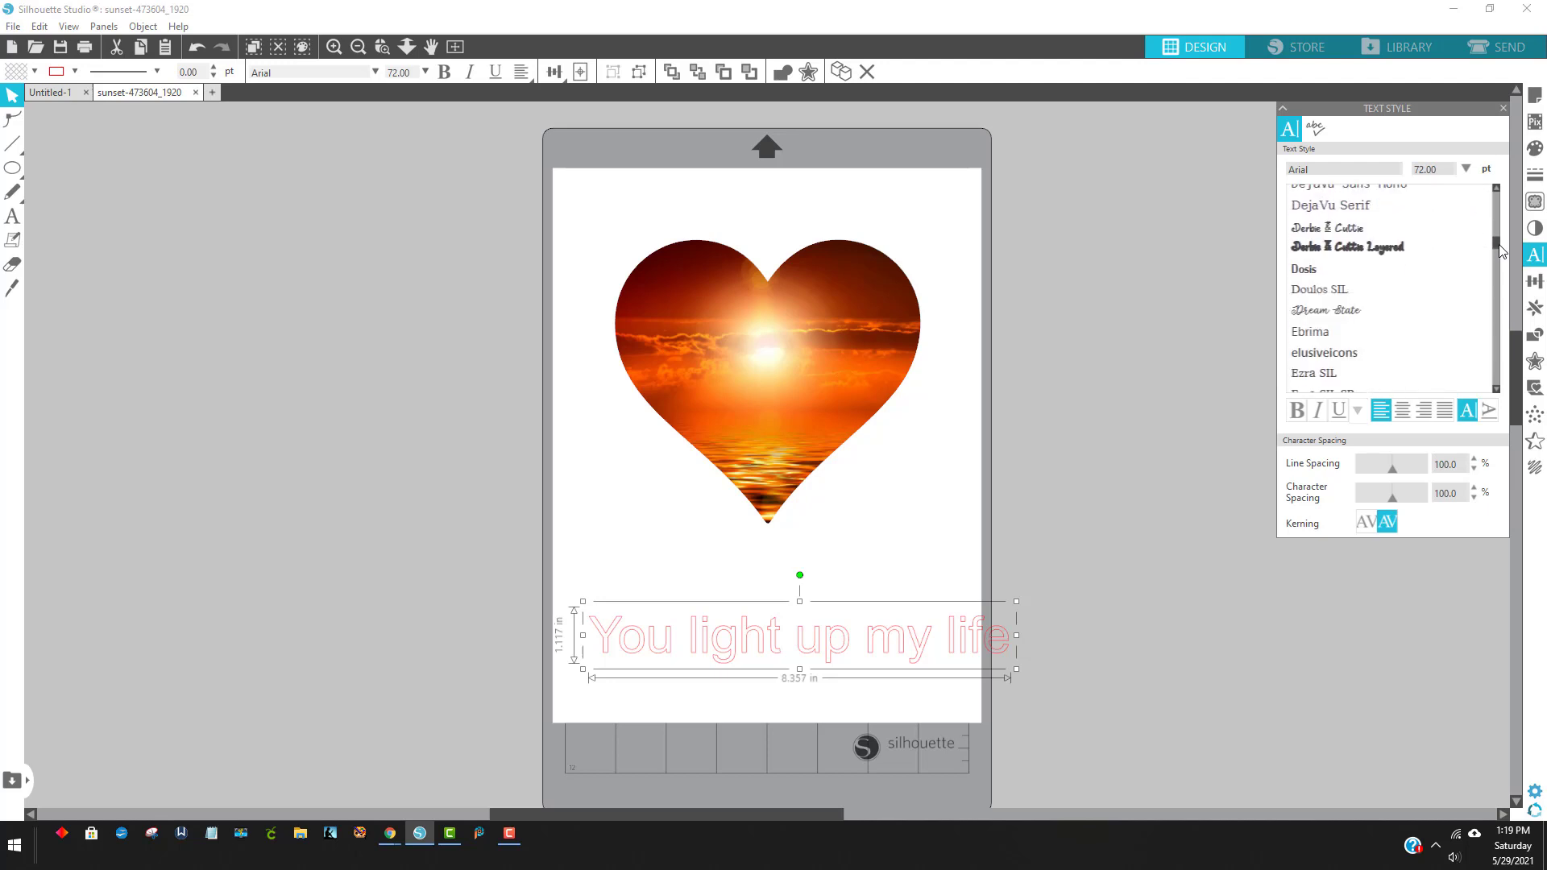
{"action": "left_click", "coordinate": [1351, 311]}
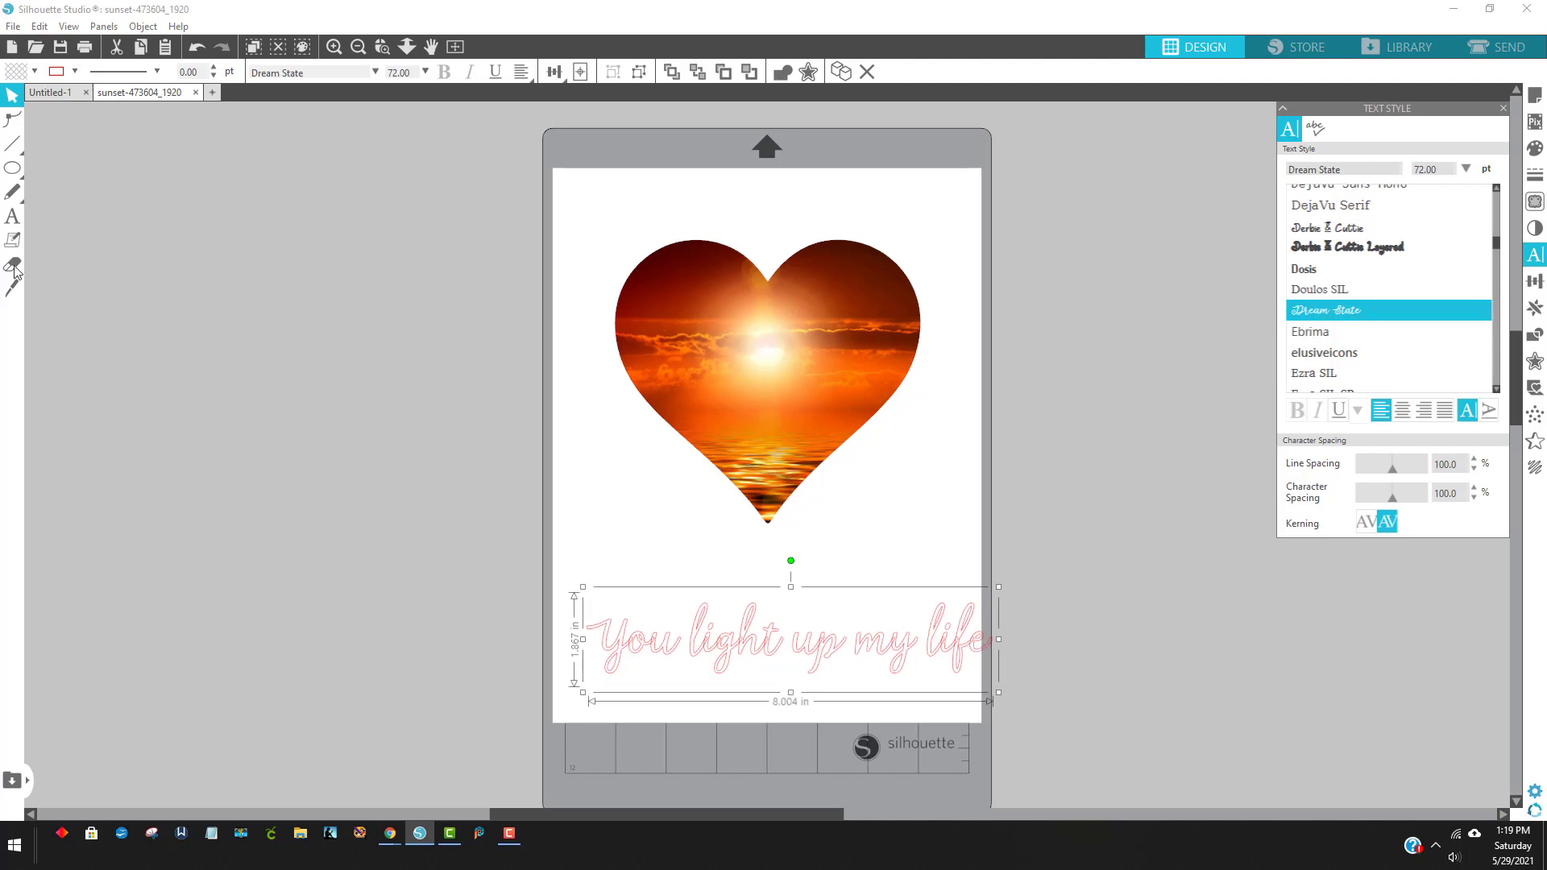
- Fill the text with black and remove its red outline
{"action": "left_click", "coordinate": [33, 72]}
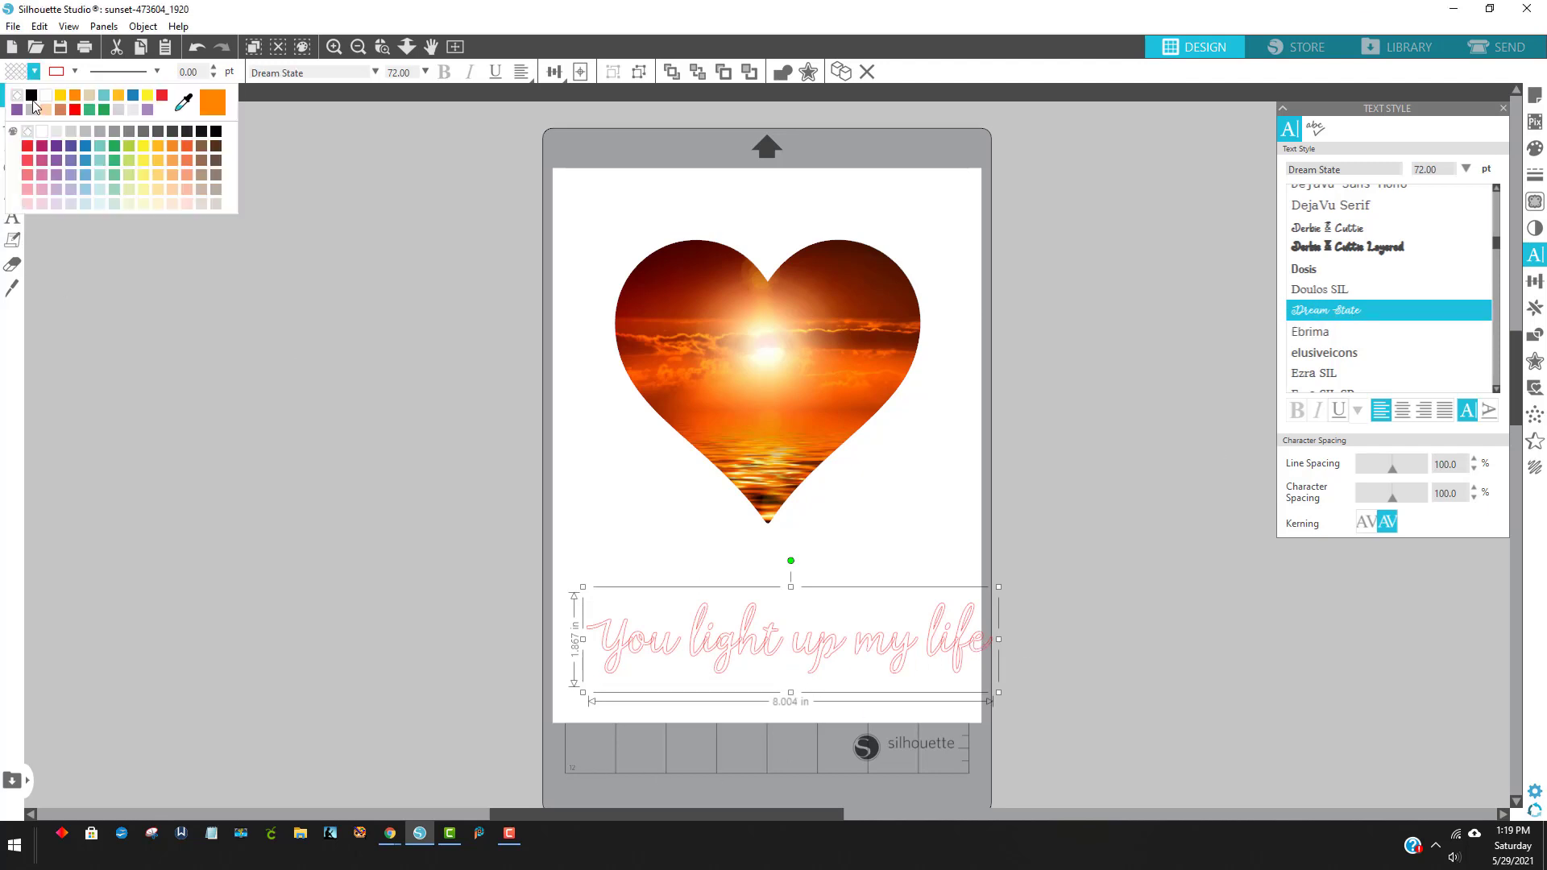
{"action": "left_click", "coordinate": [31, 96]}
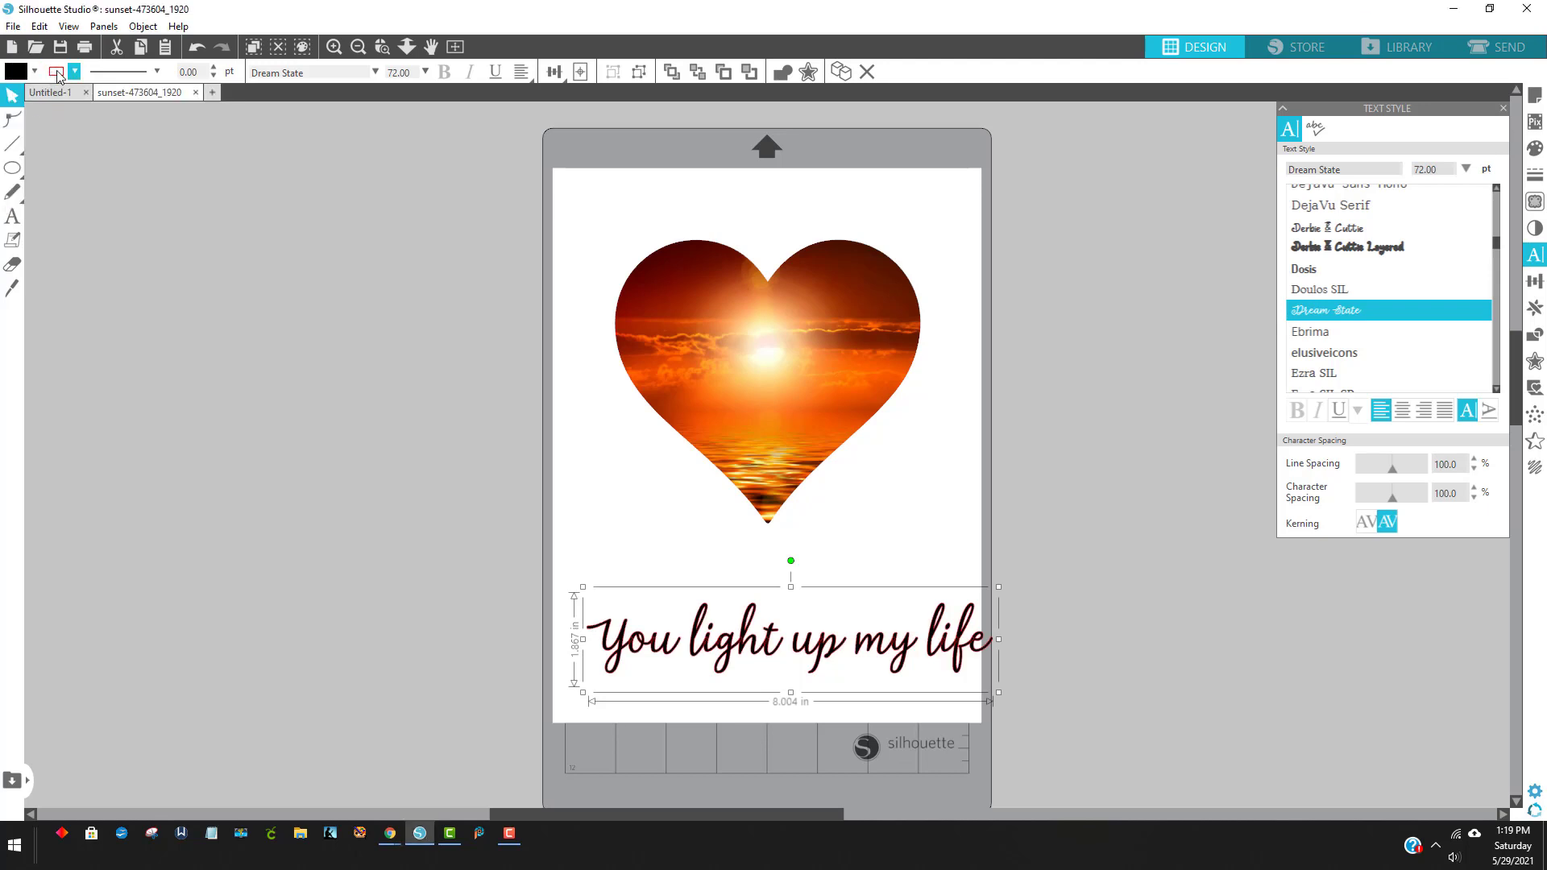
{"action": "left_click", "coordinate": [58, 73]}
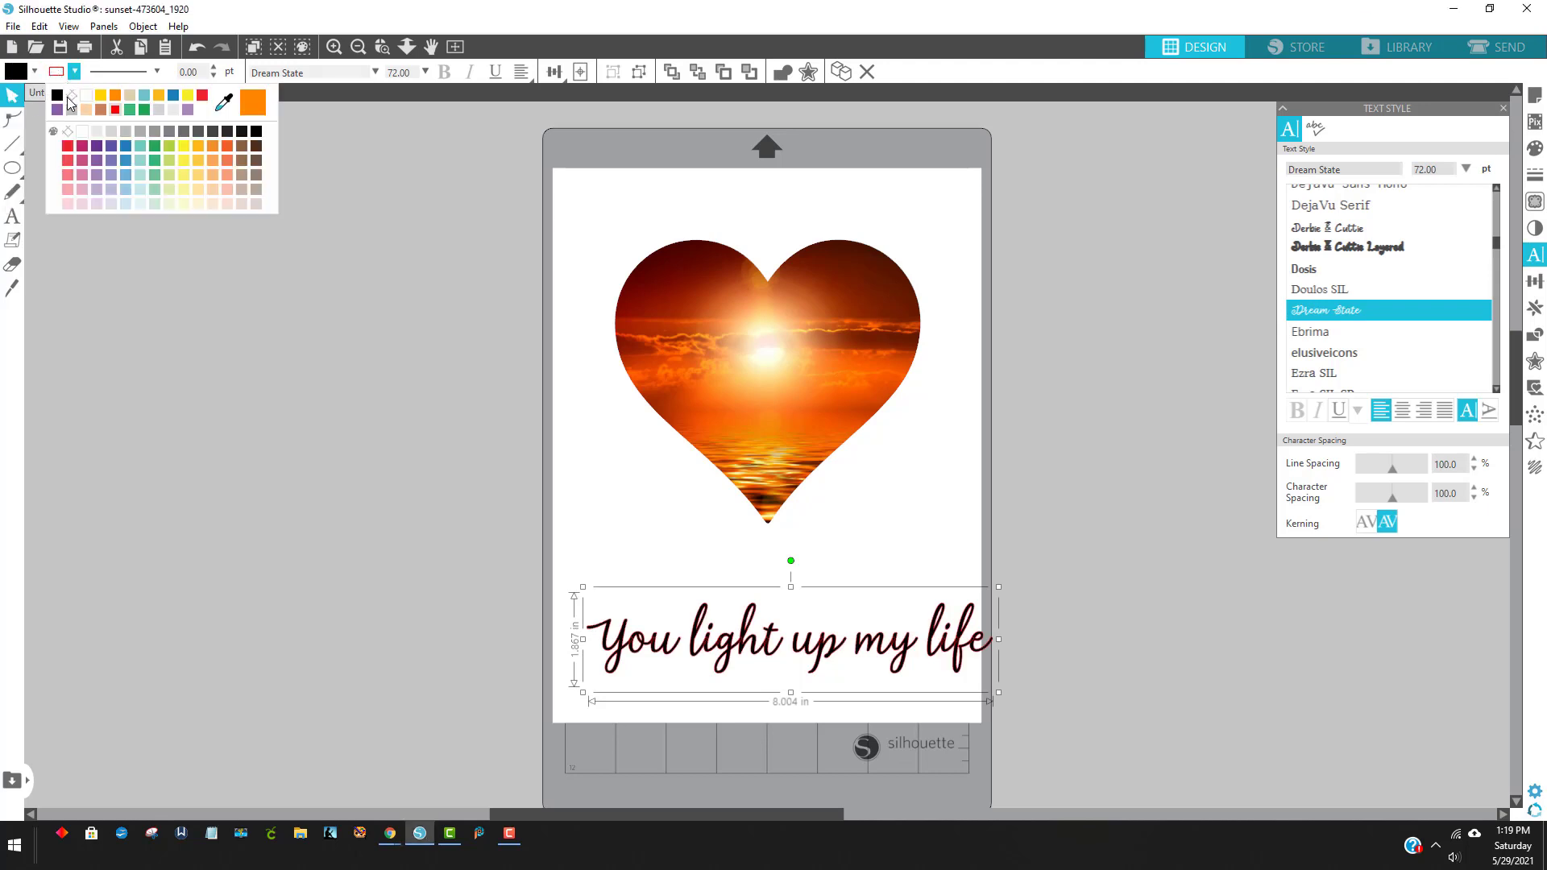
{"action": "left_click", "coordinate": [68, 97]}
{"action": "left_click", "coordinate": [860, 681]}
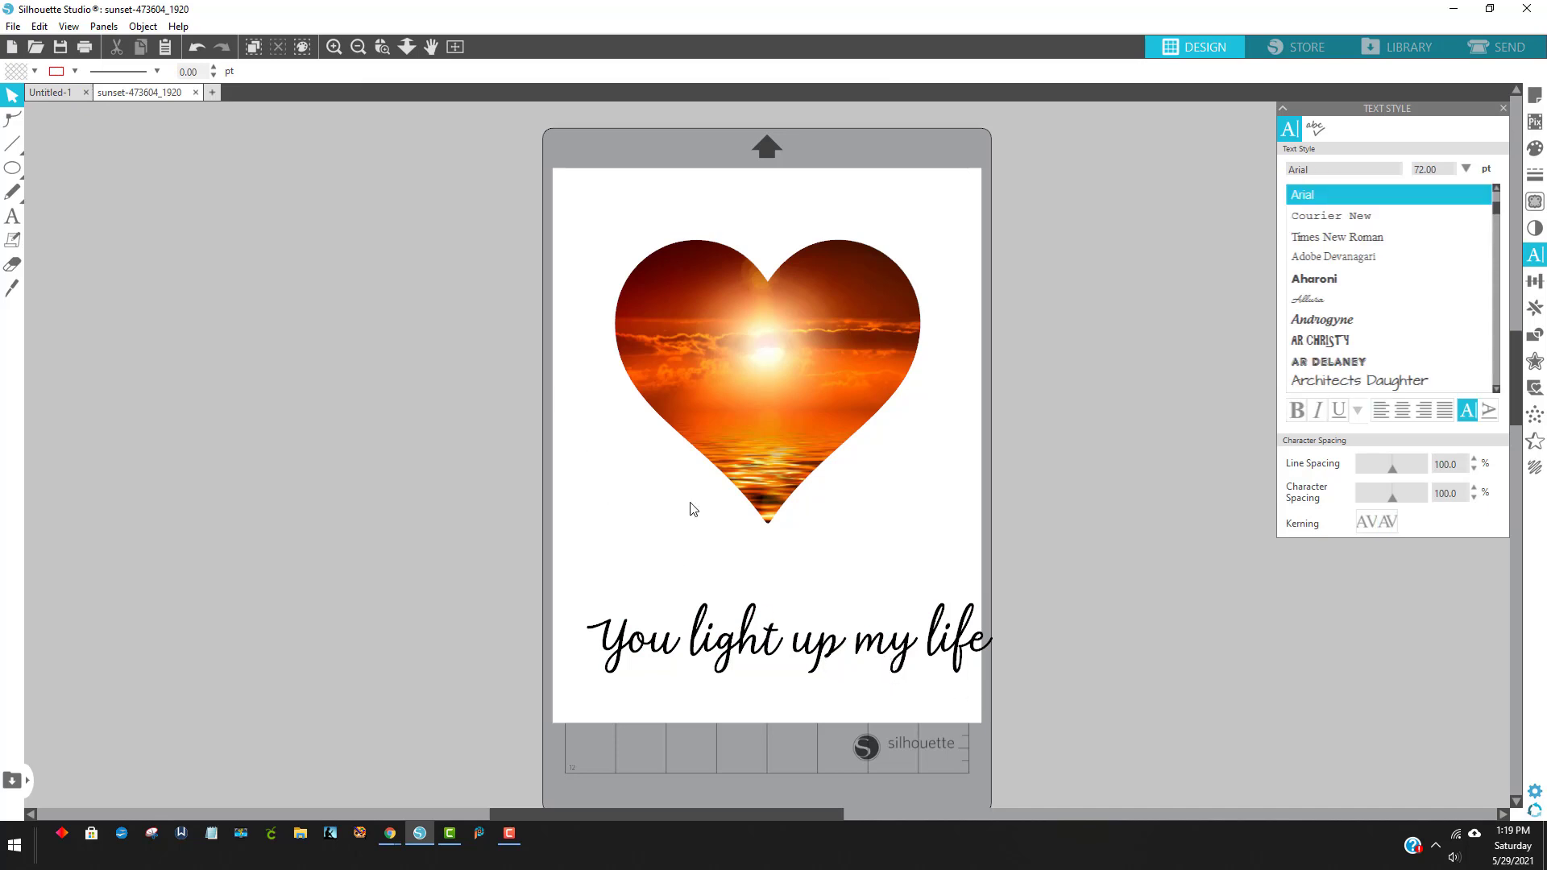
- Duplicate the text and move both copies off the page, stacked beside the mat
{"action": "left_click", "coordinate": [731, 657]}
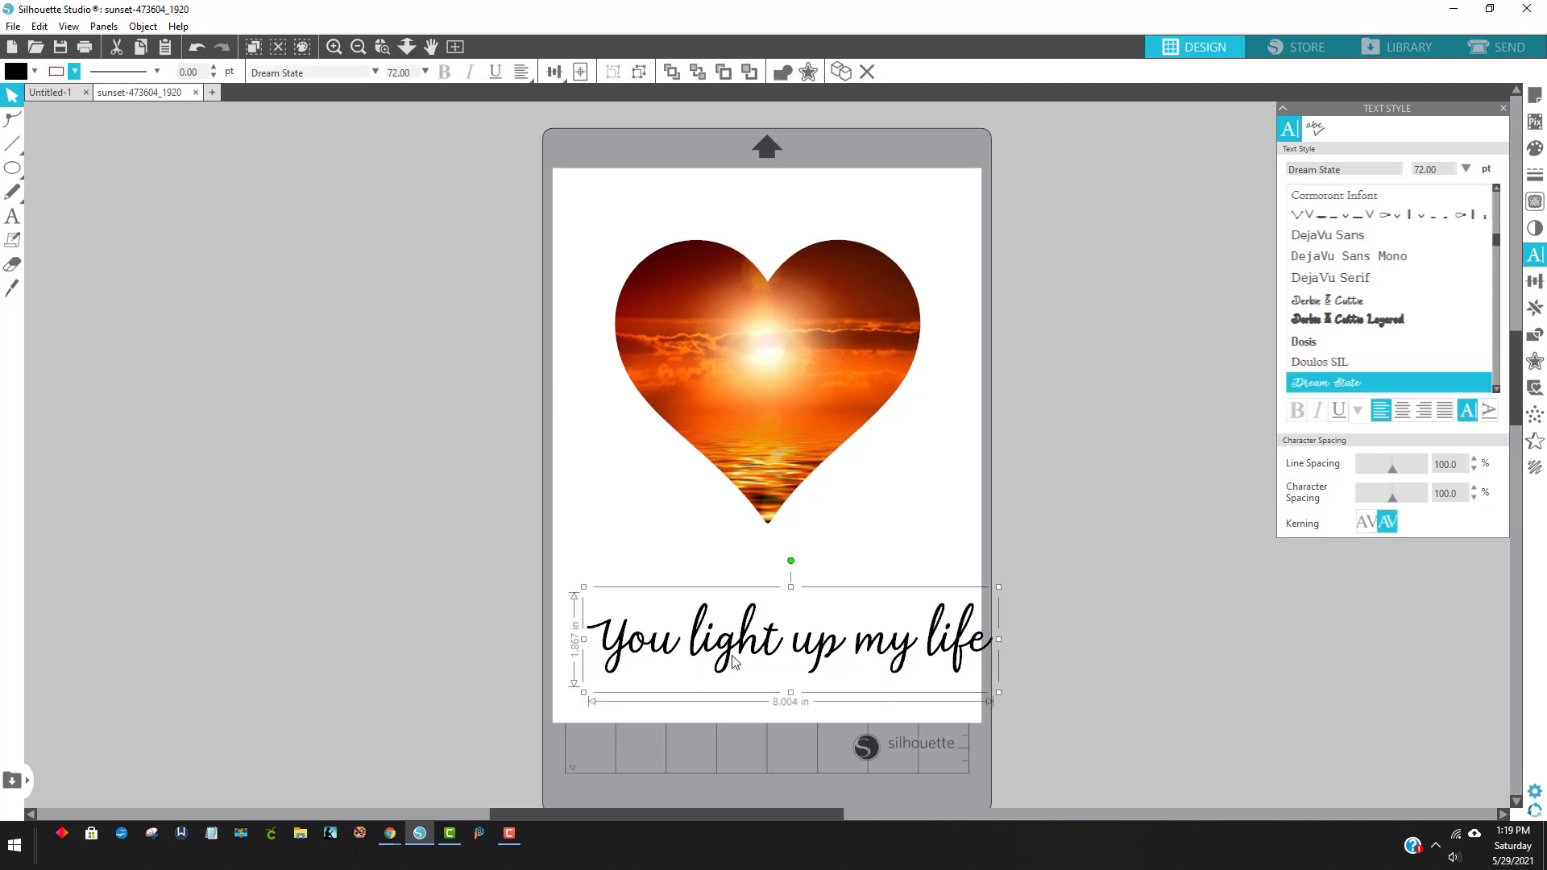
{"action": "right_click", "coordinate": [739, 655]}
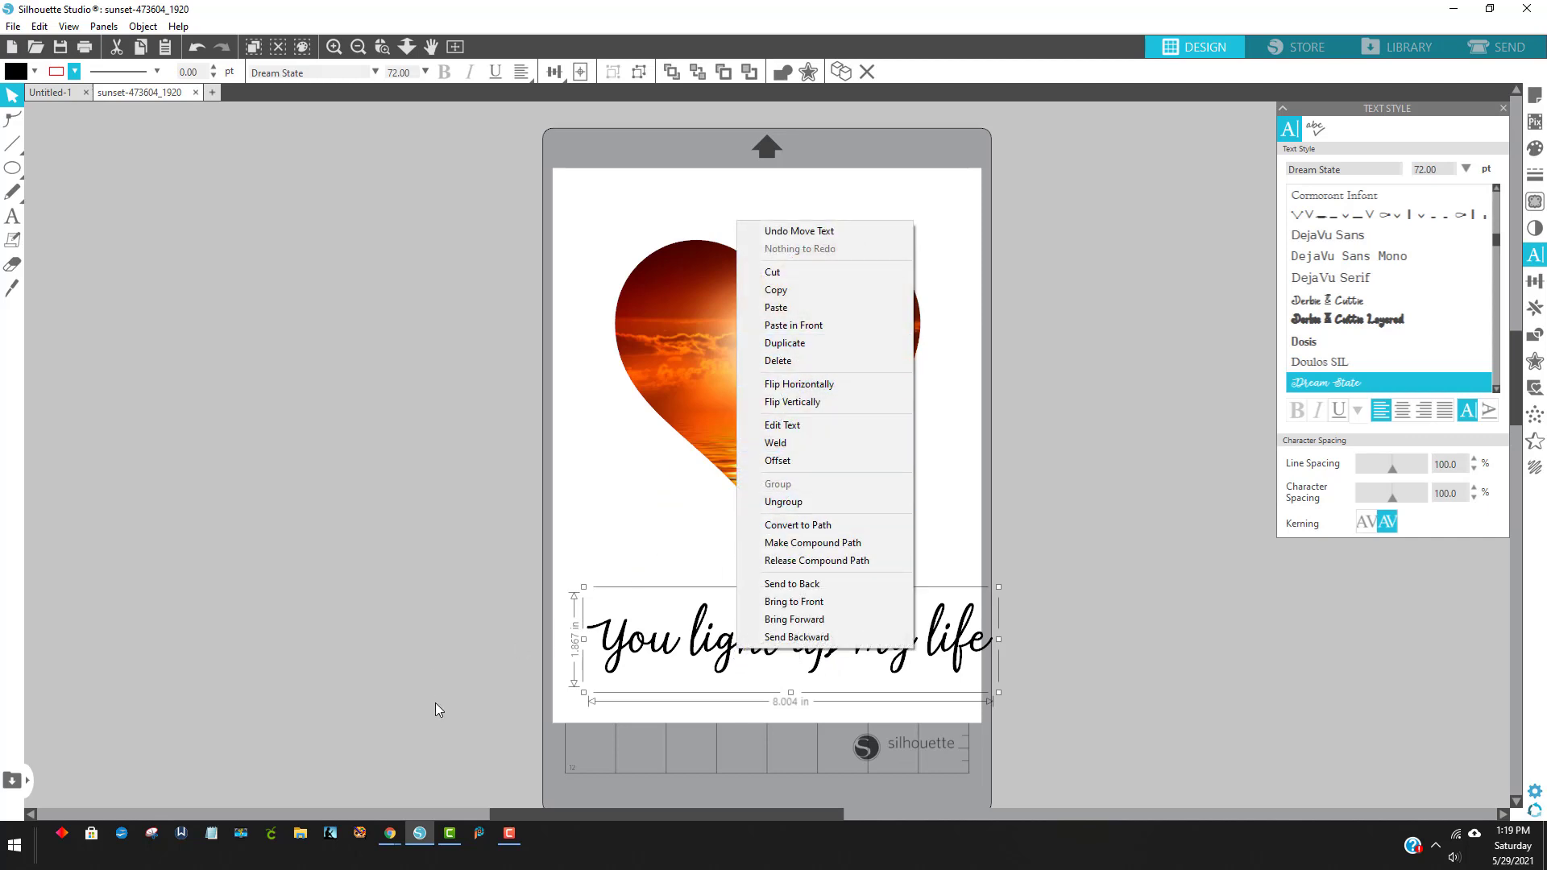
{"action": "left_click", "coordinate": [805, 343]}
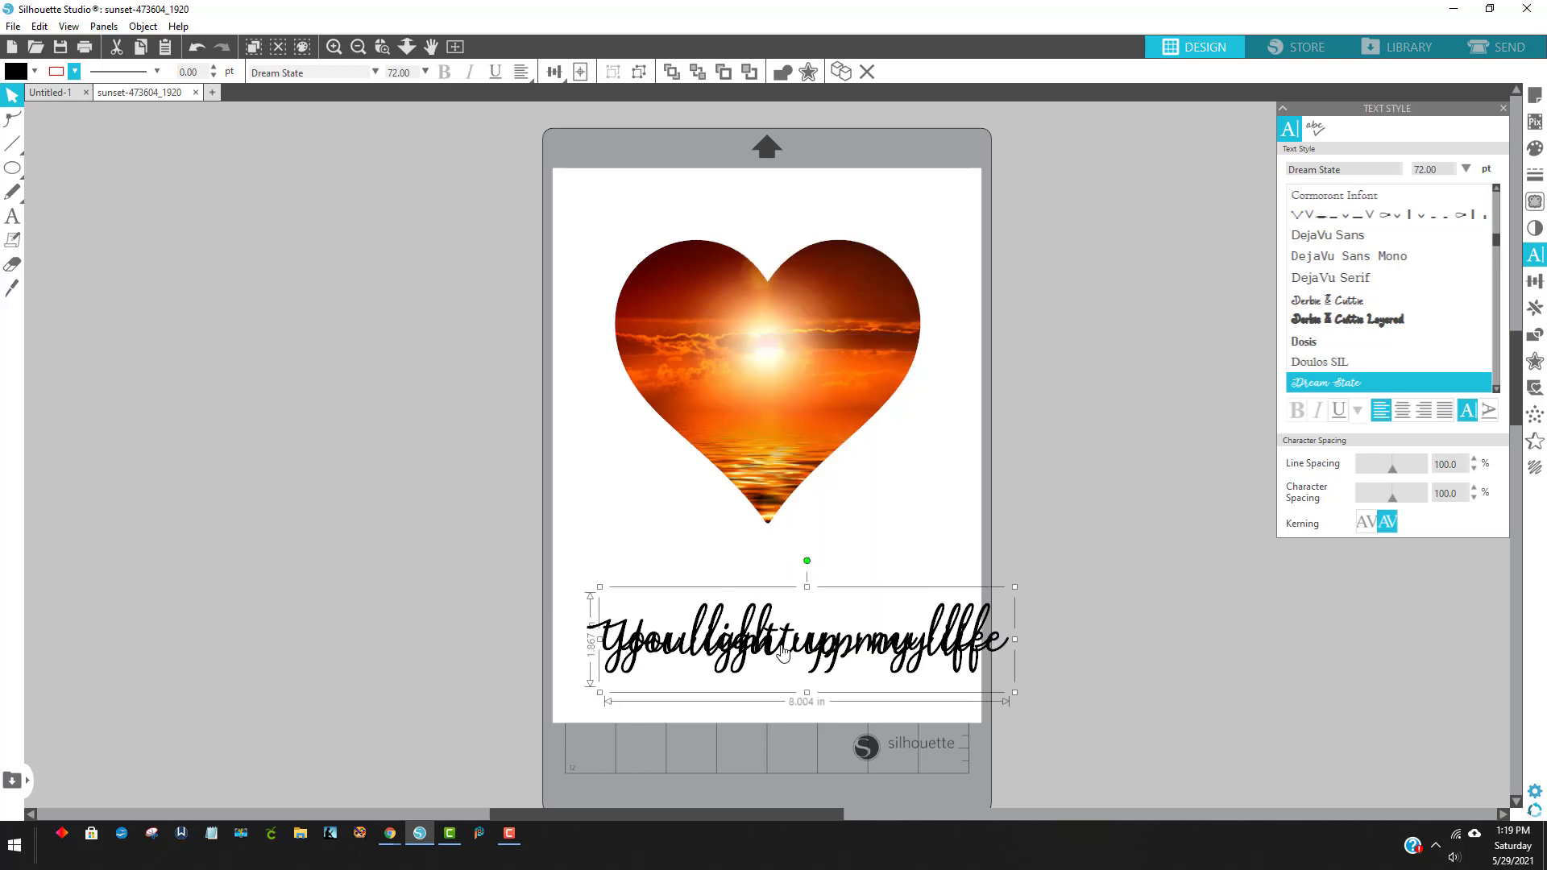
{"action": "left_click_drag", "start_coordinate": [781, 652], "coordinate": [290, 563]}
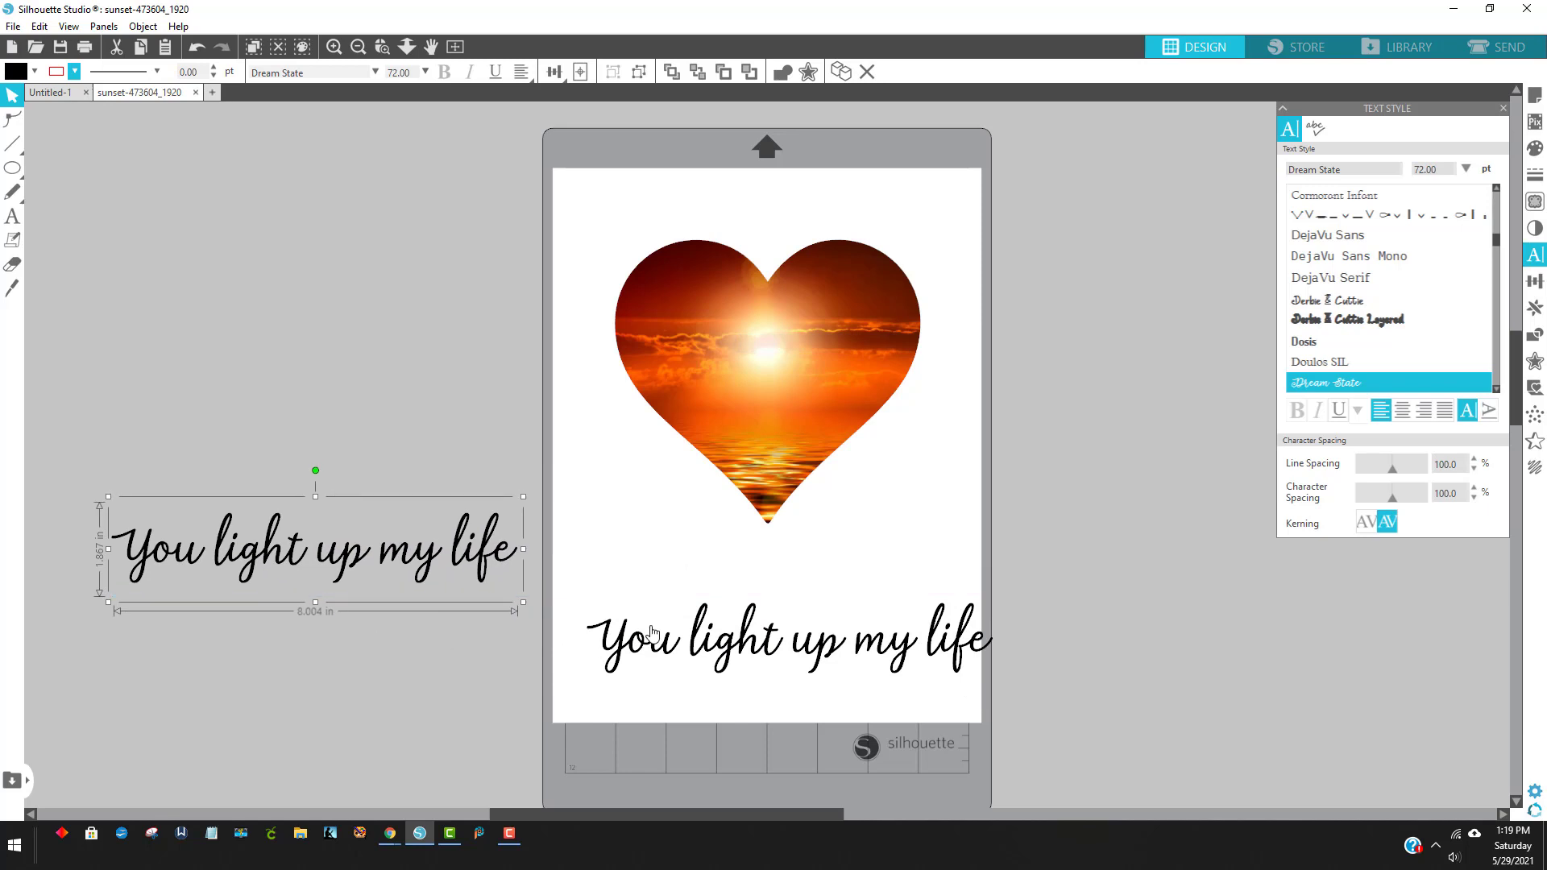
{"action": "left_click_drag", "start_coordinate": [721, 652], "coordinate": [257, 644]}
- Shrink both text copies together to 42.15 pt and move one of them onto the page below the heart
{"action": "left_click_drag", "start_coordinate": [591, 703], "coordinate": [172, 437]}
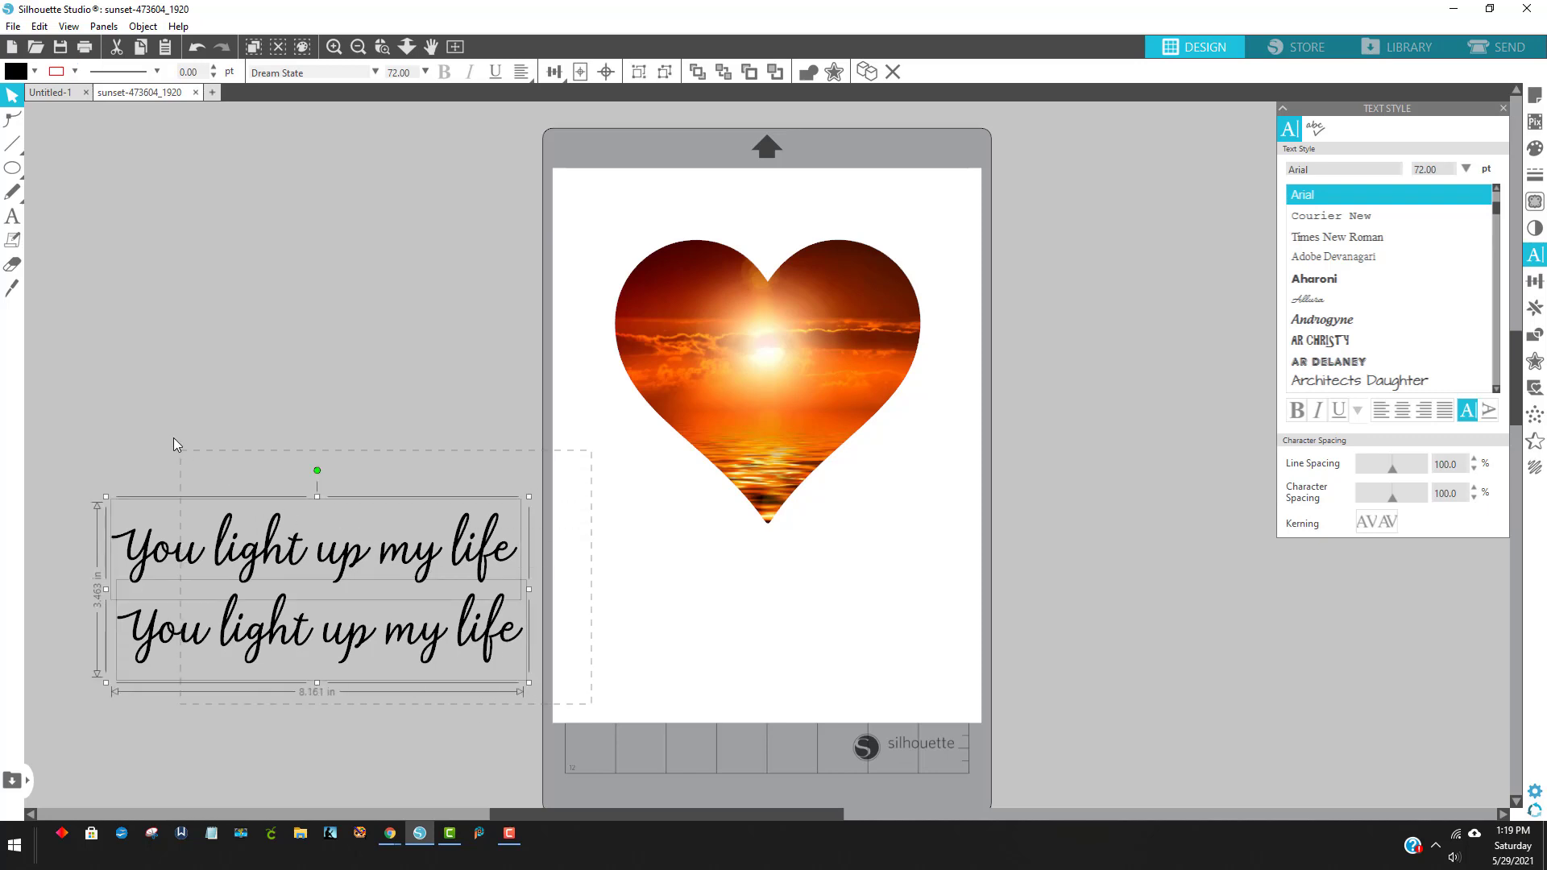
{"action": "left_click_drag", "start_coordinate": [528, 682], "coordinate": [973, 652]}
{"action": "left_click", "coordinate": [347, 597]}
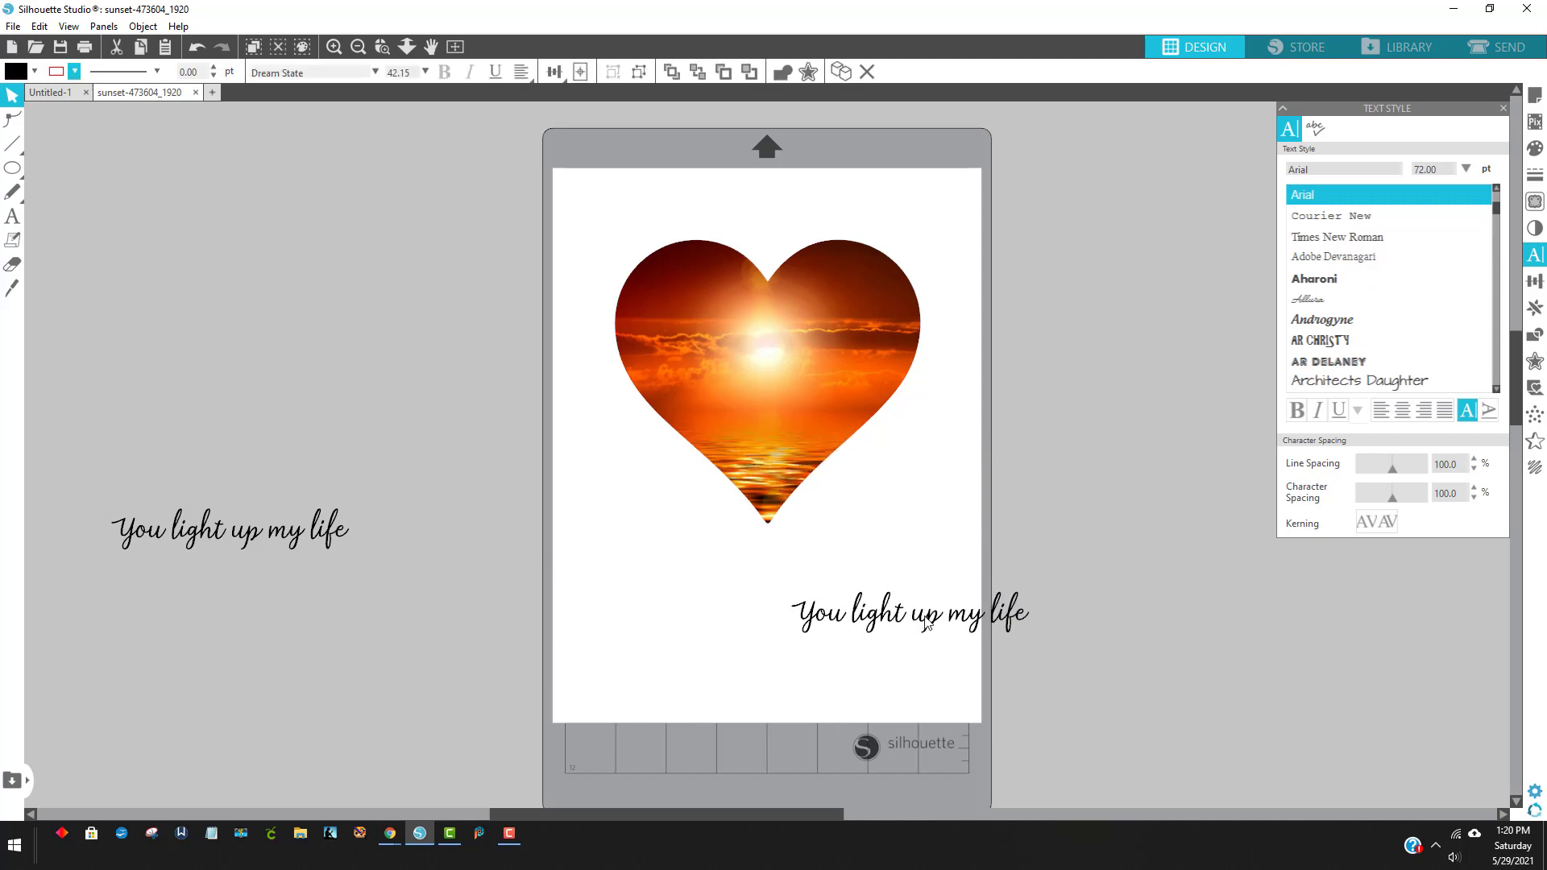
{"action": "left_click", "coordinate": [863, 644]}
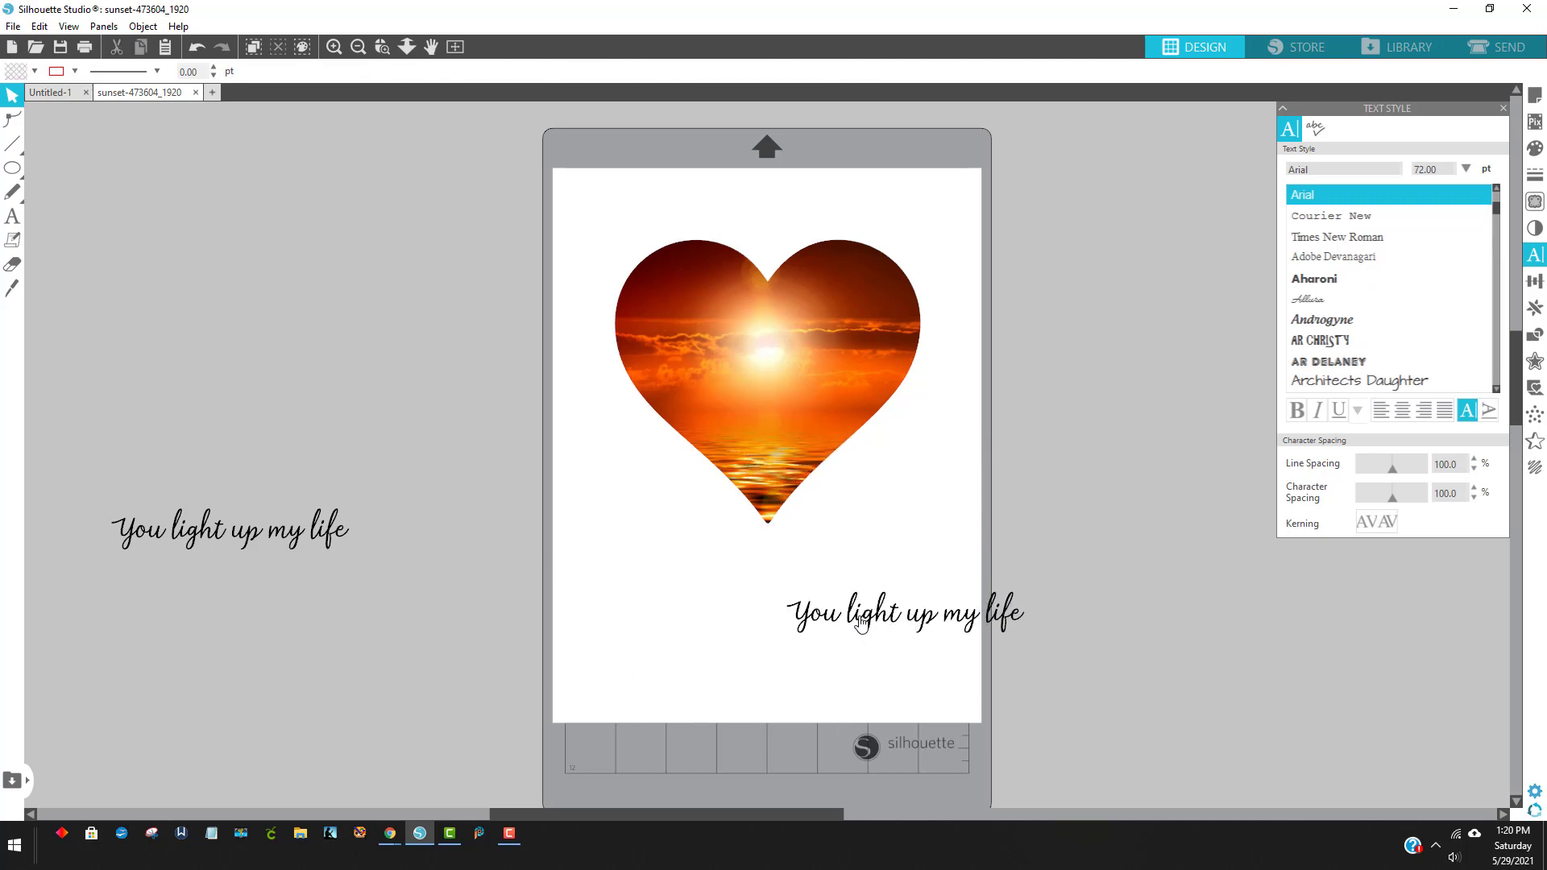
- Attach the text on the page to the heart's lower right edge, starting near the tip, and offset it just outside the shape
{"action": "double_click", "coordinate": [861, 623]}
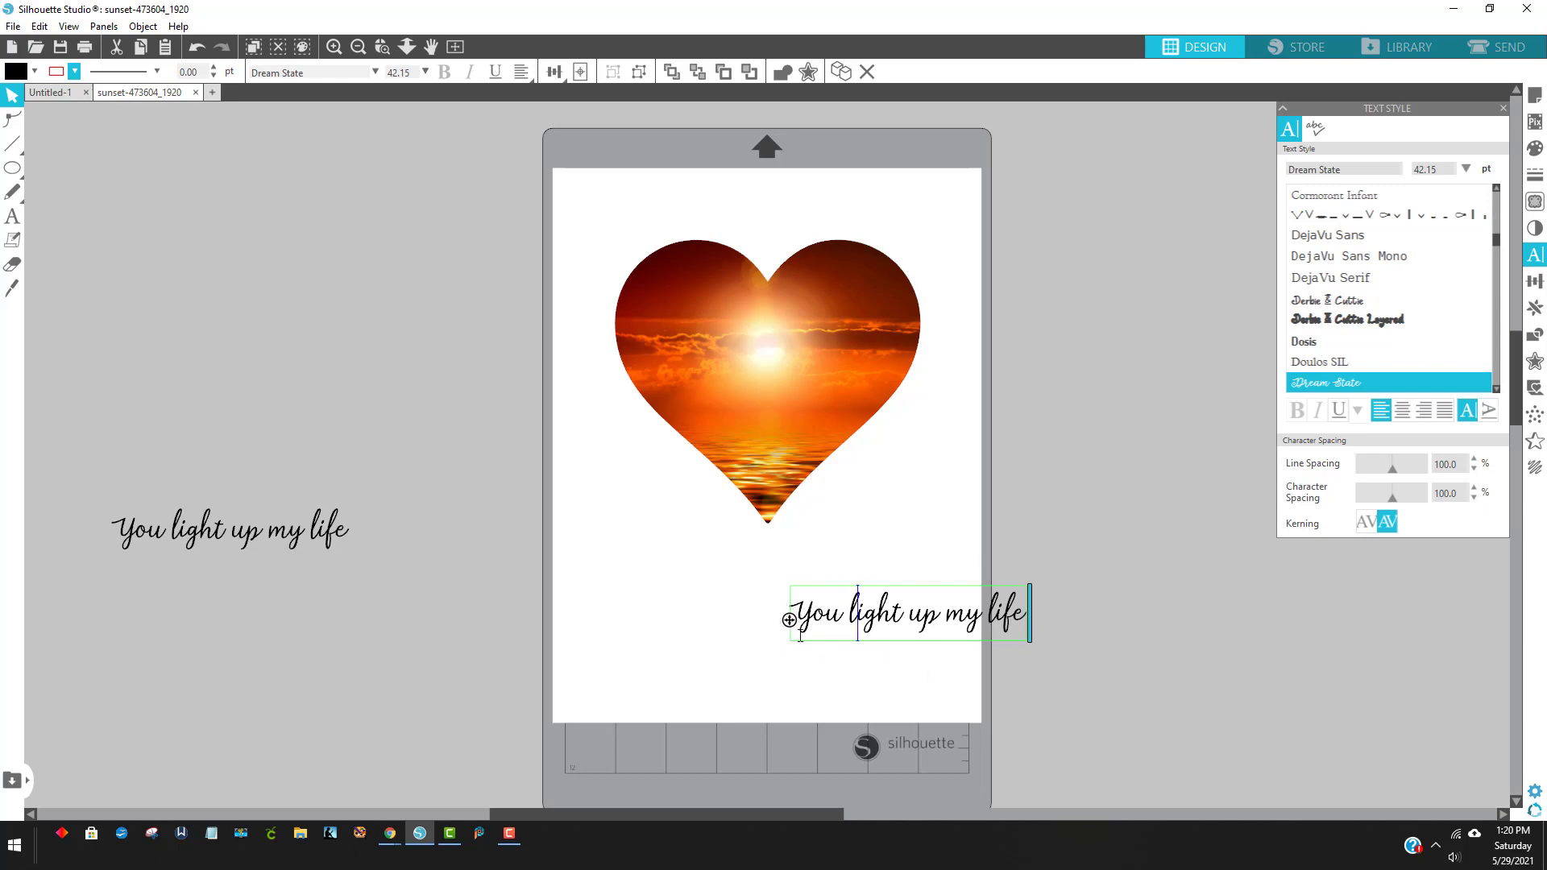
{"action": "left_click_drag", "start_coordinate": [789, 619], "coordinate": [780, 507]}
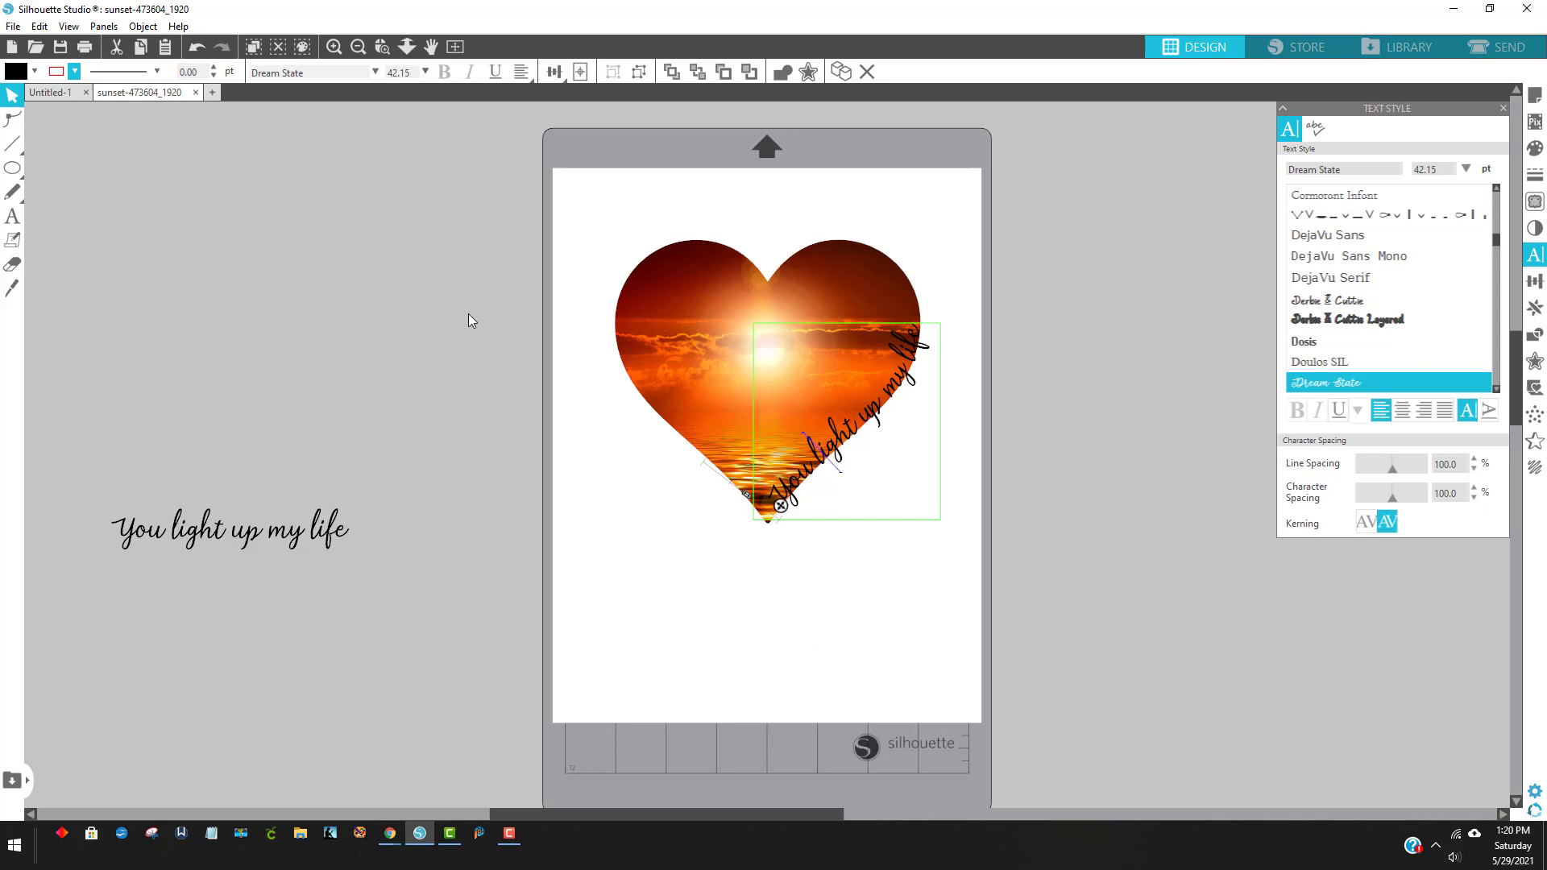
{"action": "left_click", "coordinate": [385, 53]}
{"action": "left_click_drag", "start_coordinate": [464, 193], "coordinate": [1050, 616]}
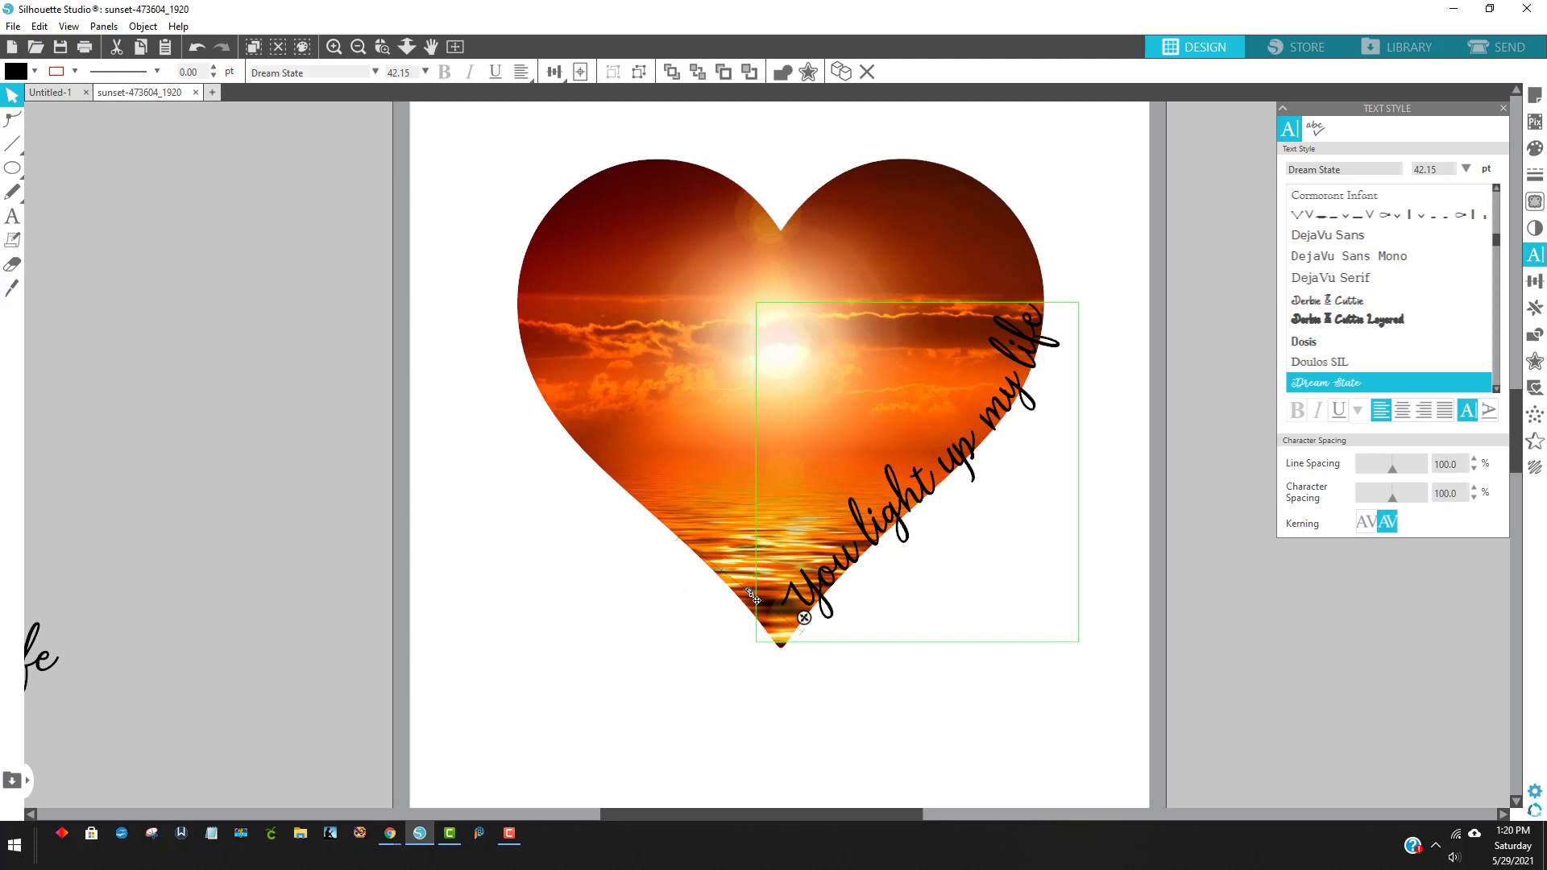
{"action": "left_click_drag", "start_coordinate": [754, 598], "coordinate": [787, 626]}
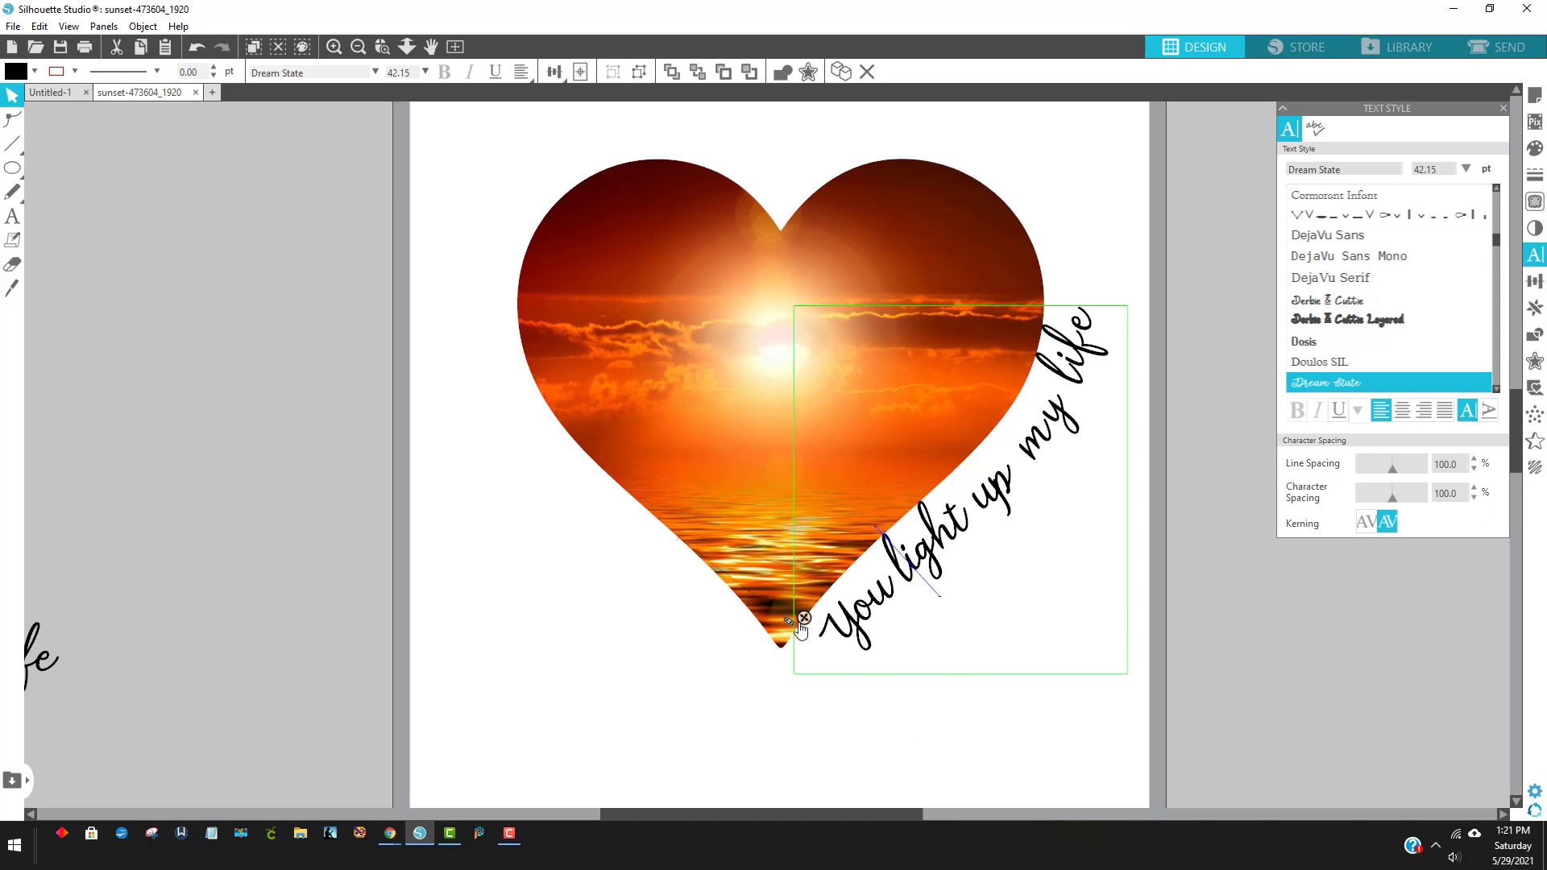
{"action": "left_click_drag", "start_coordinate": [803, 618], "coordinate": [789, 638]}
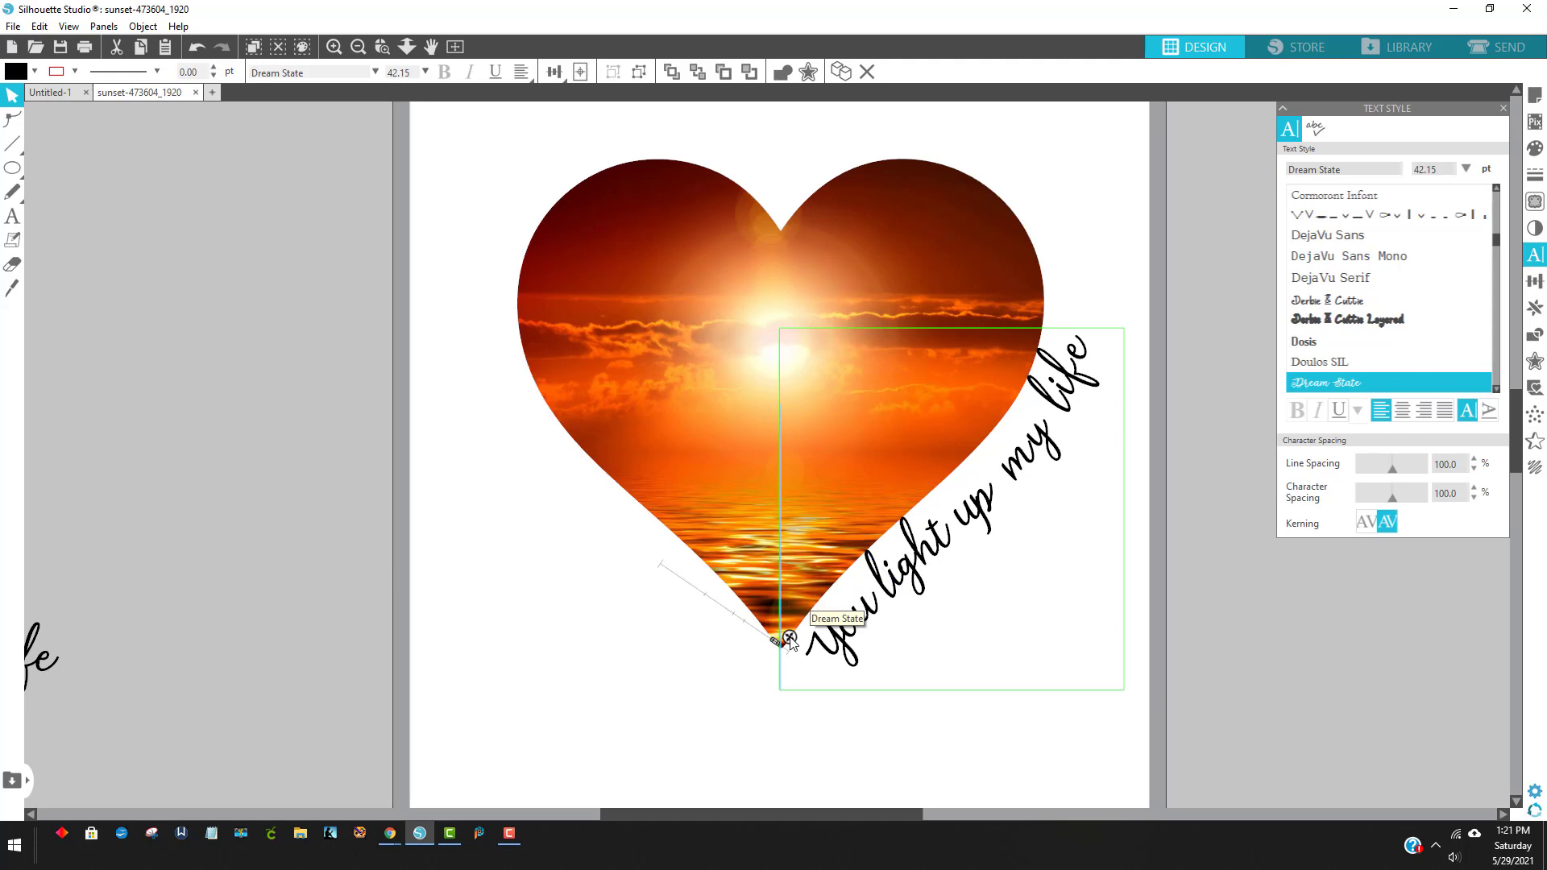
{"action": "left_click", "coordinate": [699, 714]}
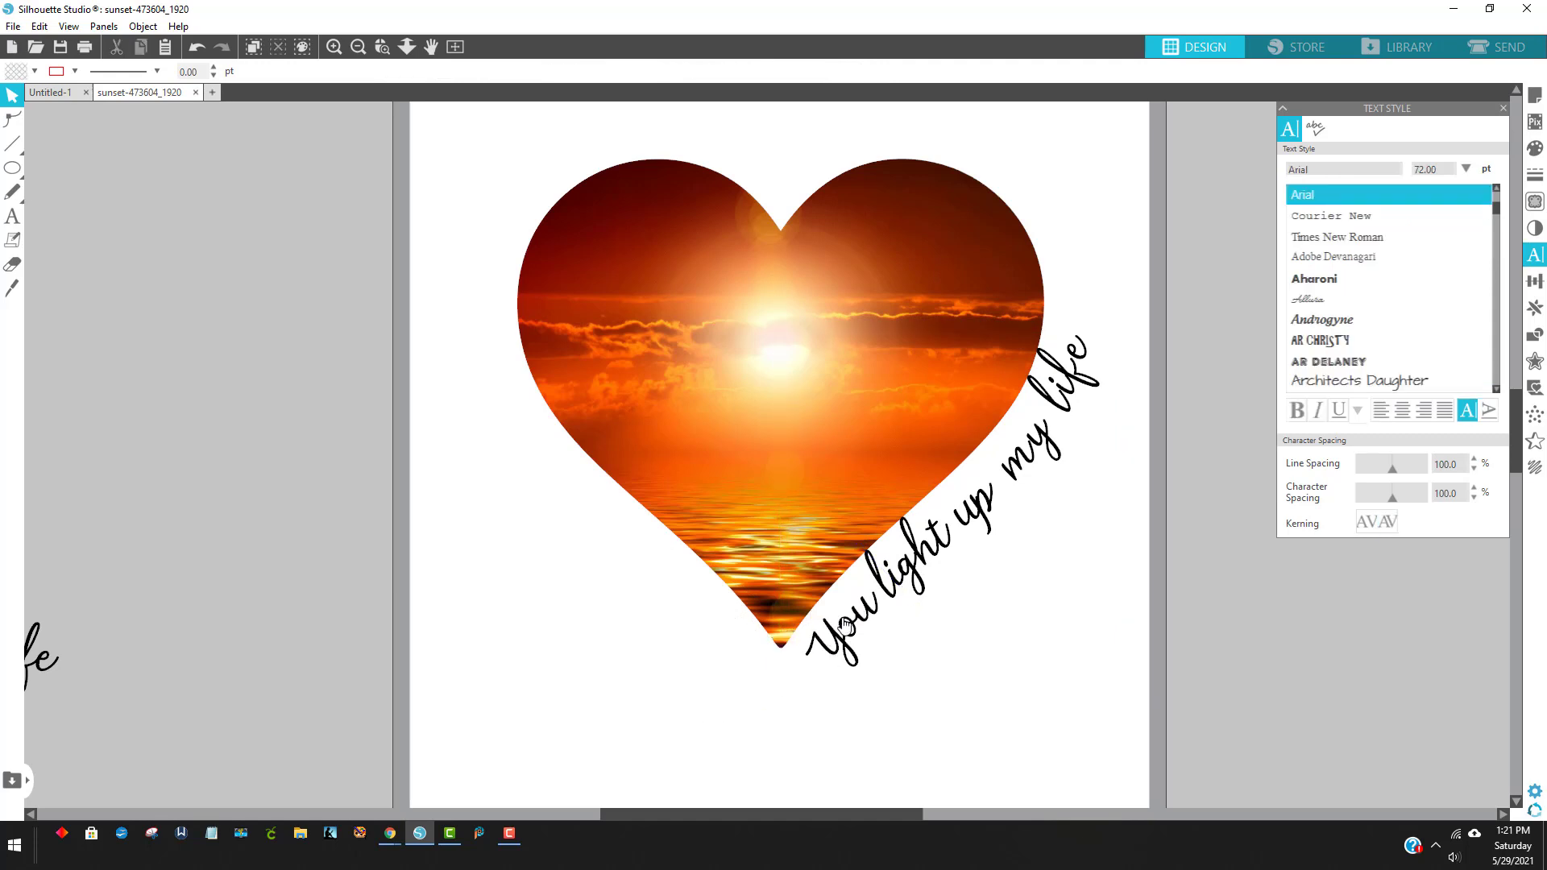
- Attach the second text copy to the heart's lower left edge, ending near the tip, and offset it just outside the shape
{"action": "left_click_drag", "start_coordinate": [44, 669], "coordinate": [592, 669]}
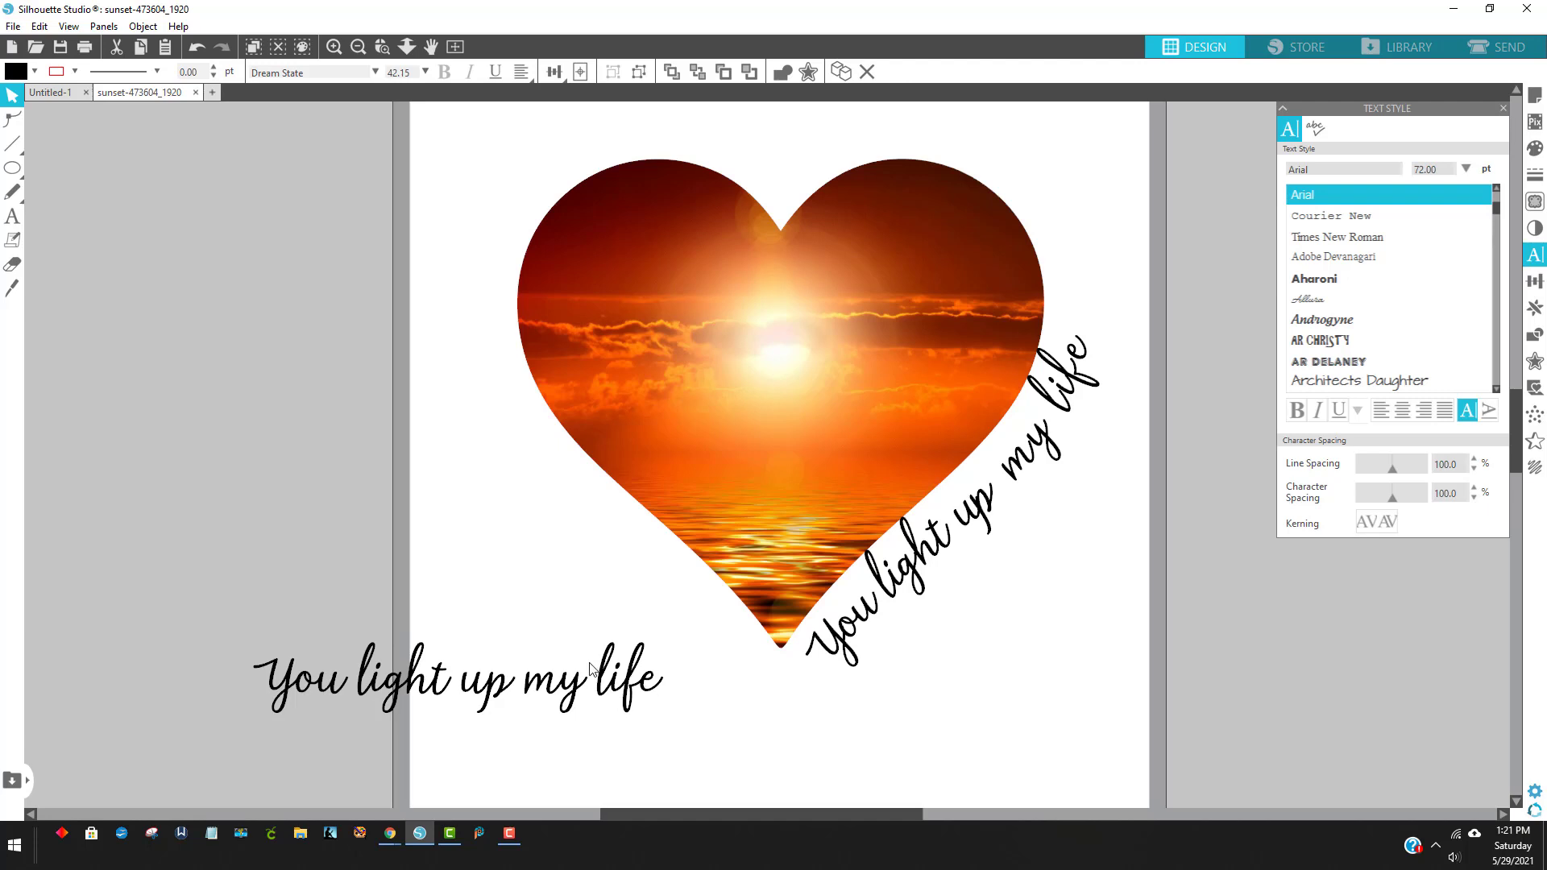
{"action": "double_click", "coordinate": [344, 692]}
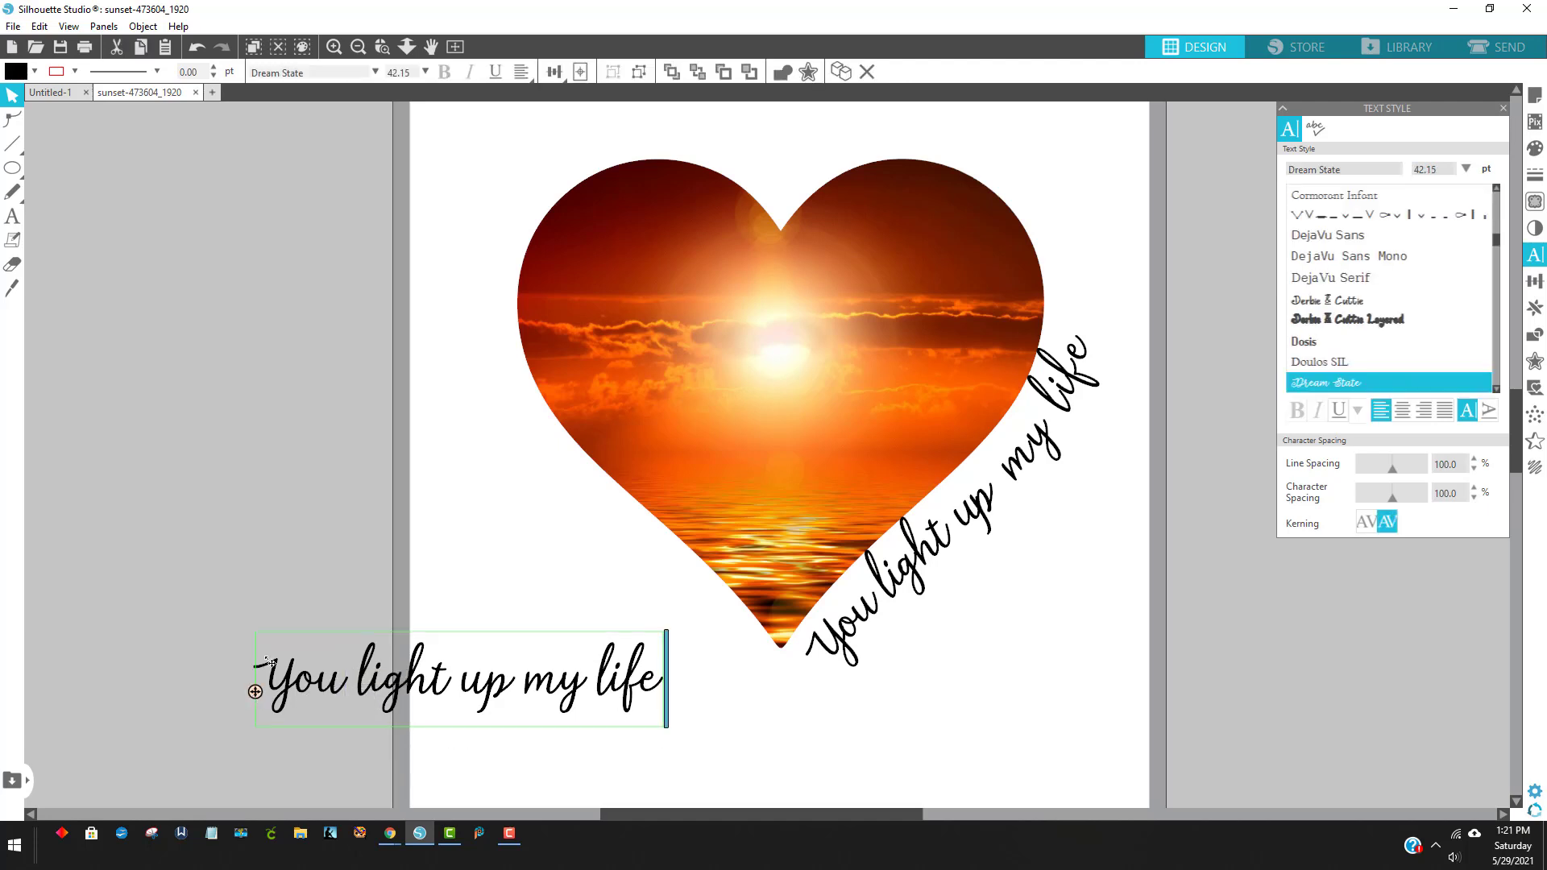
{"action": "left_click_drag", "start_coordinate": [254, 692], "coordinate": [512, 329]}
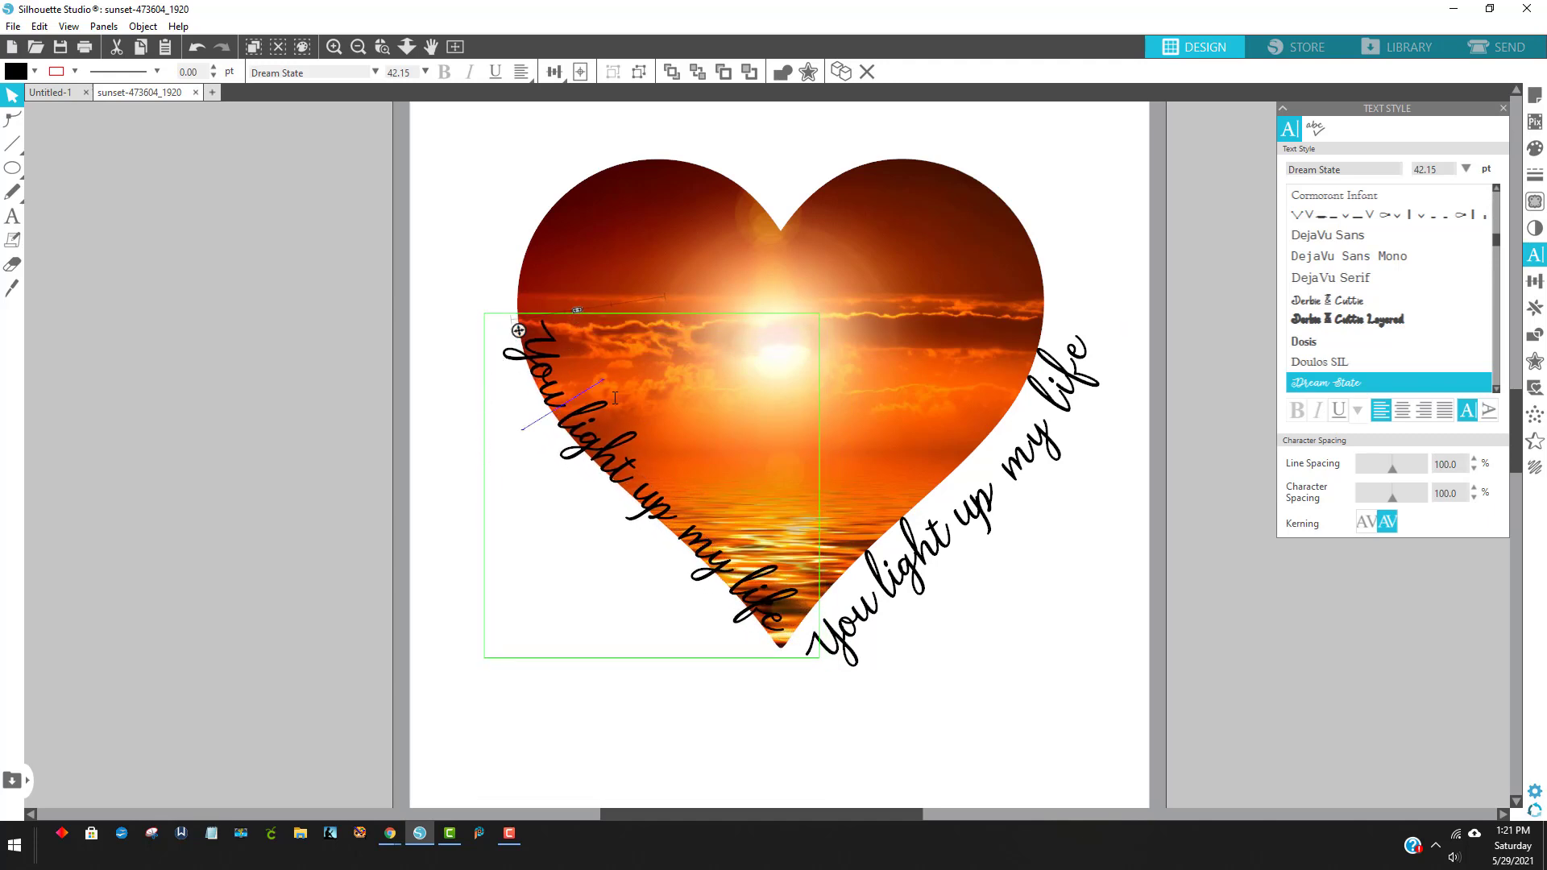
{"action": "left_click_drag", "start_coordinate": [580, 314], "coordinate": [530, 318]}
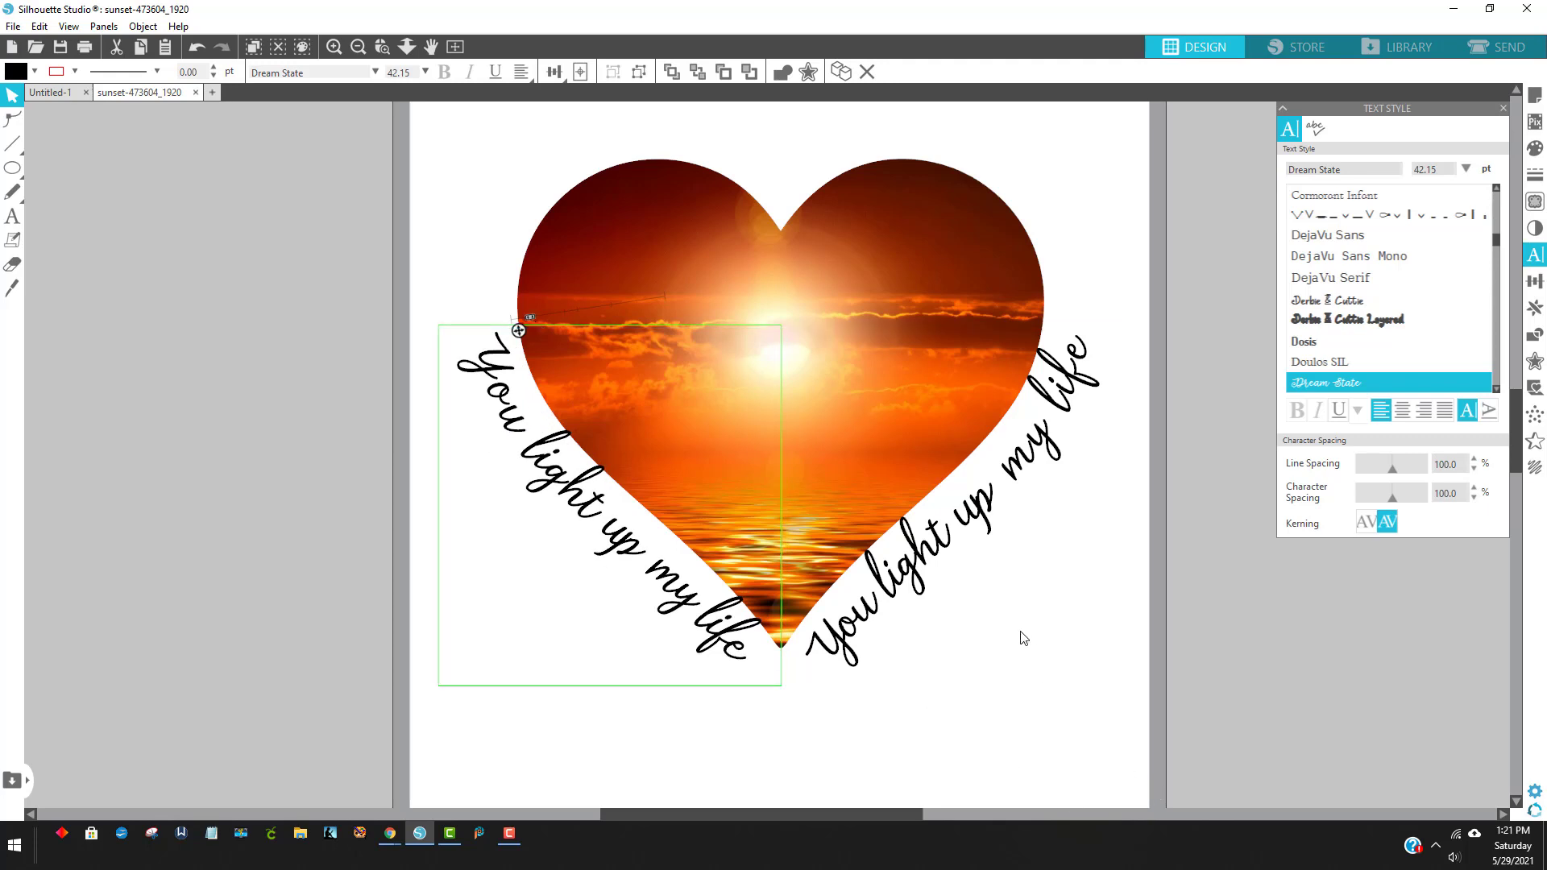
{"action": "left_click", "coordinate": [1032, 695]}
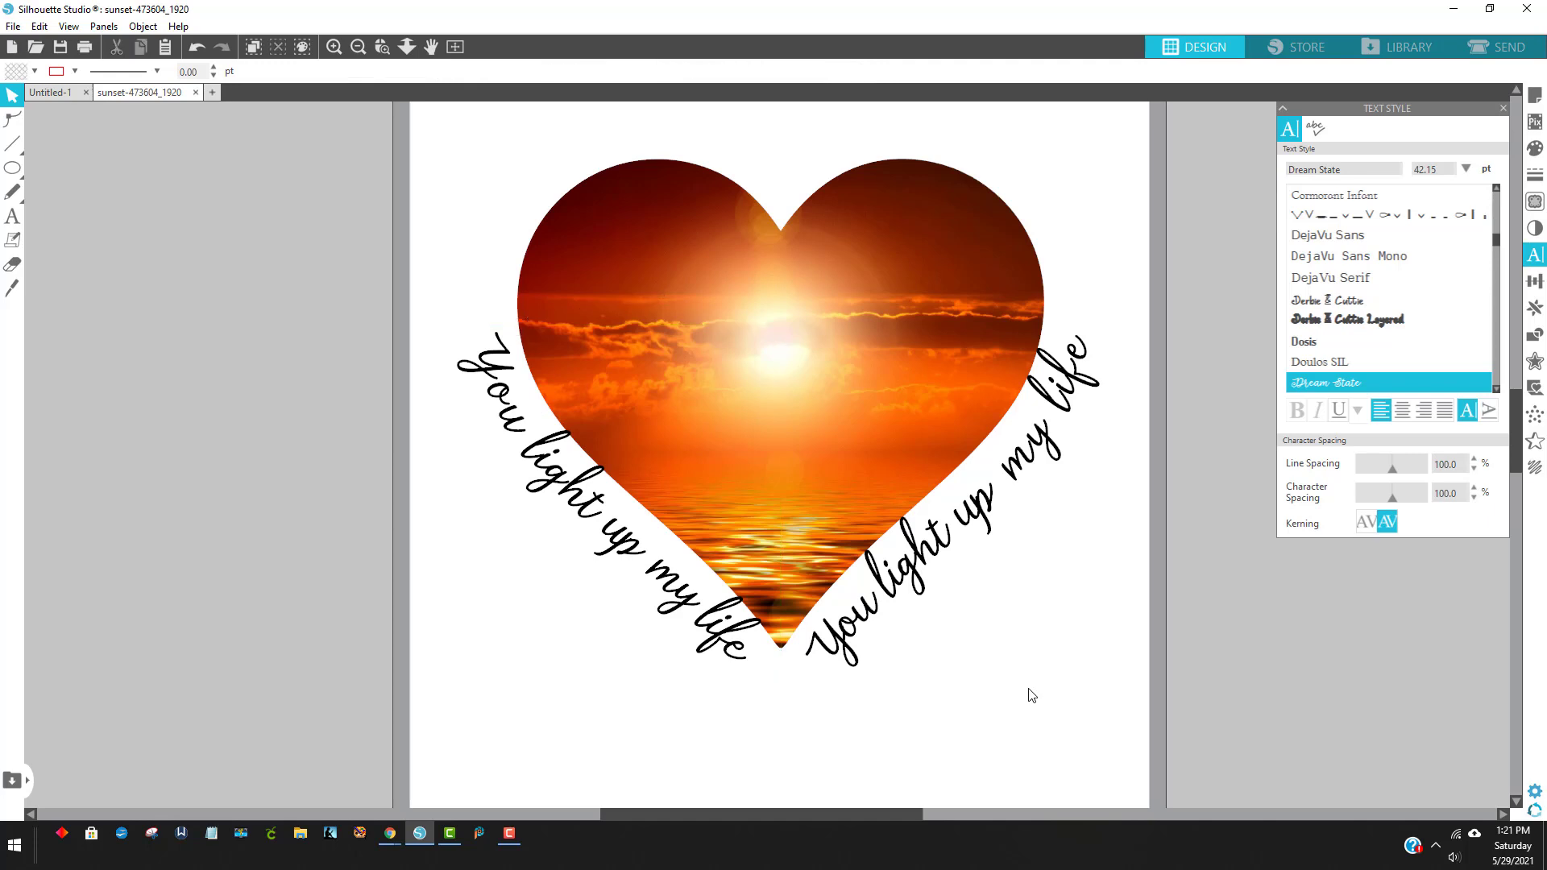
{"action": "scroll", "coordinate": [1071, 645], "scroll_direction": "up", "scroll_amount": 3}
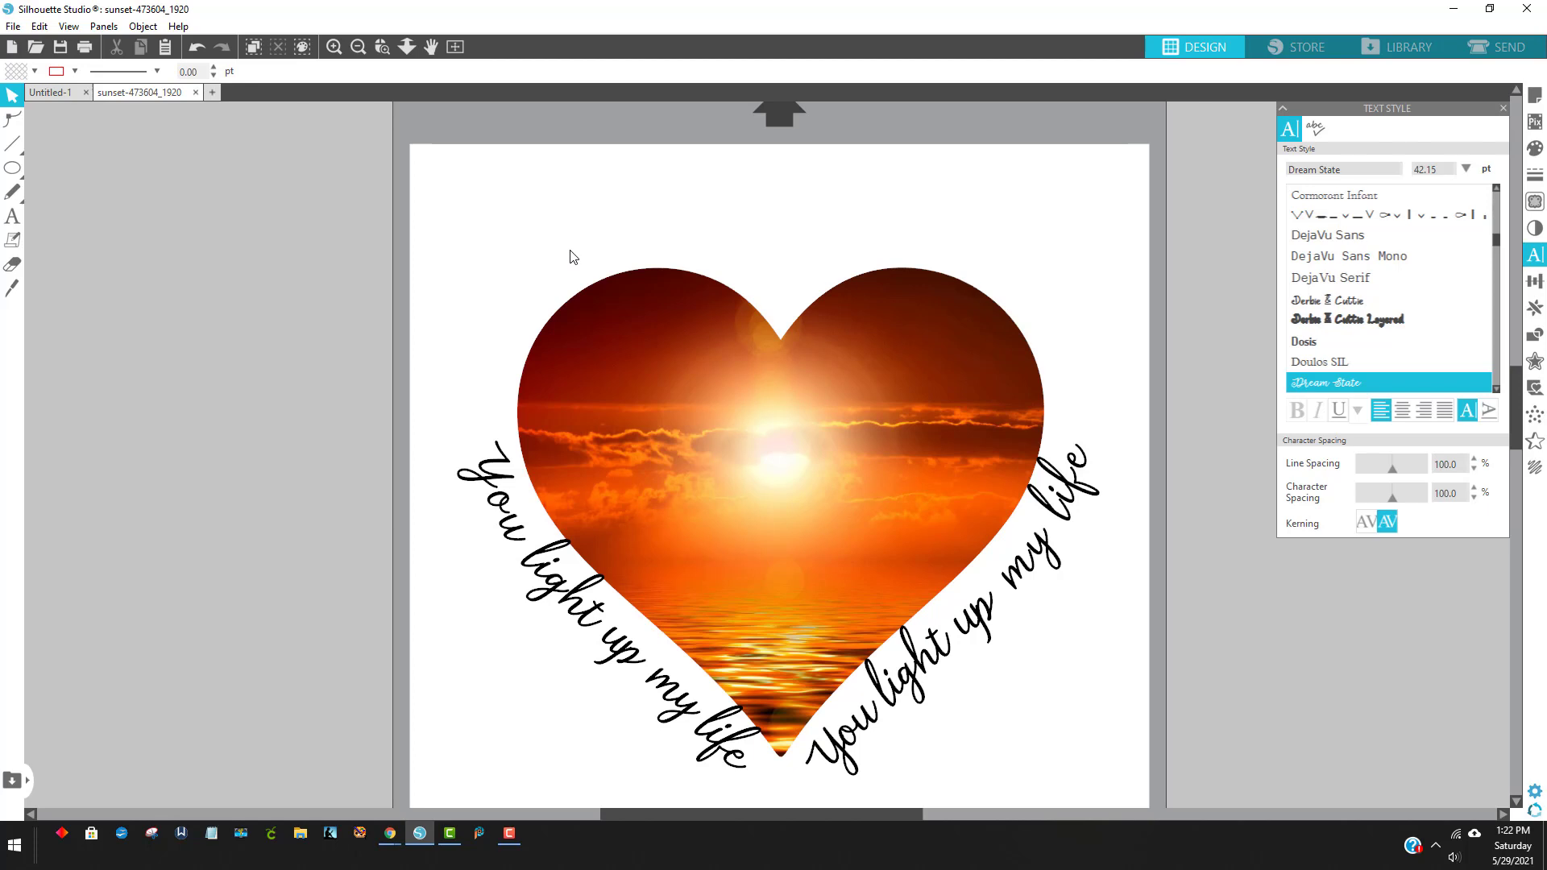
- Add the text "to my bestfriend" above the heart and move it so it partly overhangs the page's upper left edge
{"action": "left_click", "coordinate": [13, 223]}
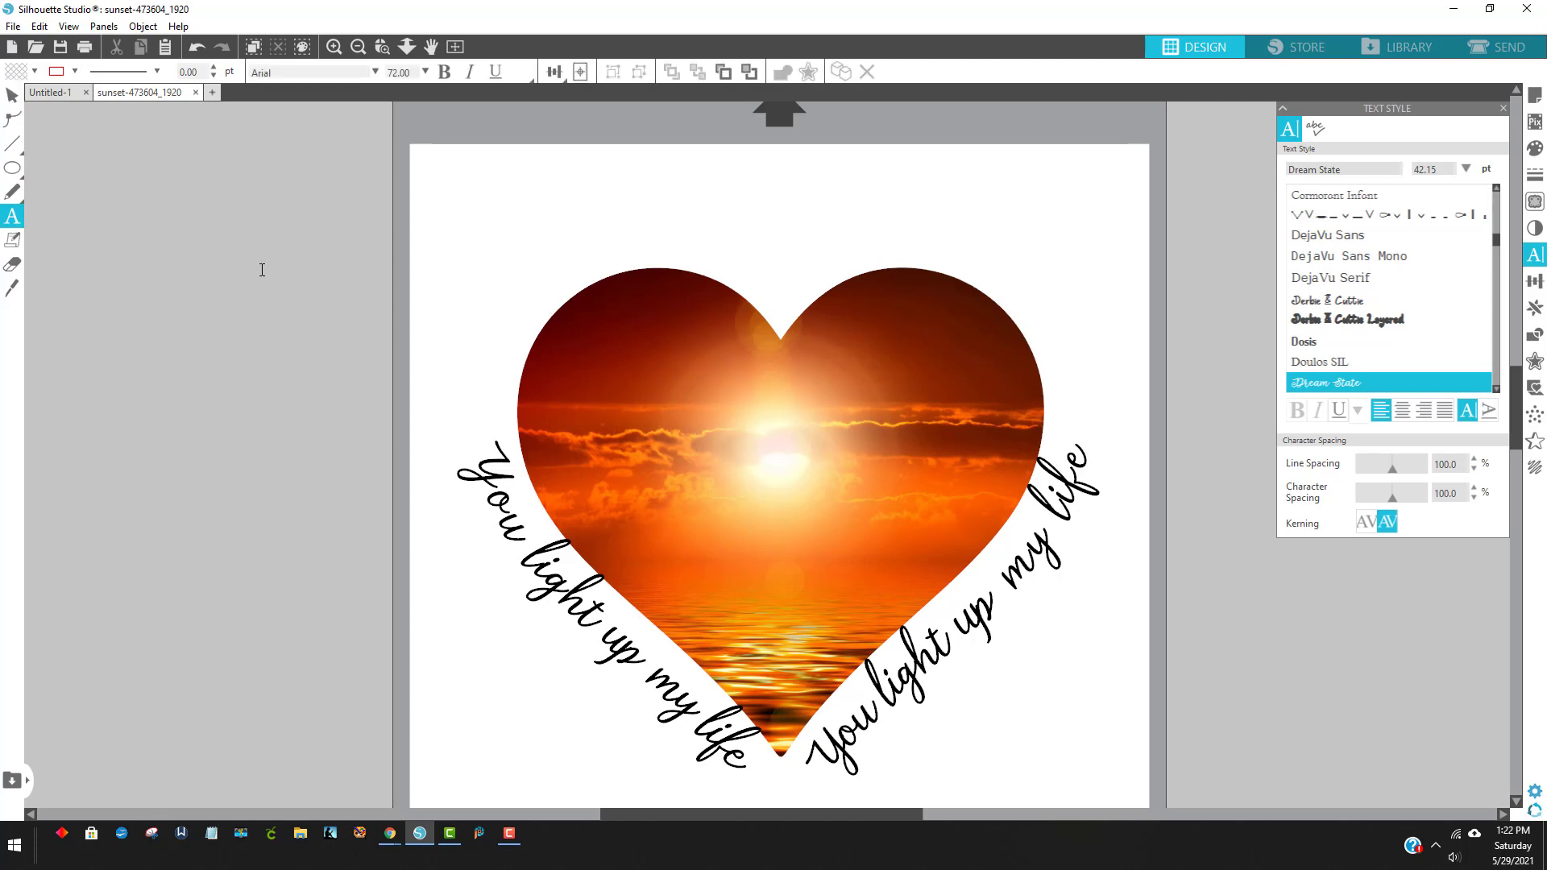
{"action": "left_click", "coordinate": [509, 284]}
{"action": "key", "text": "Escape"}
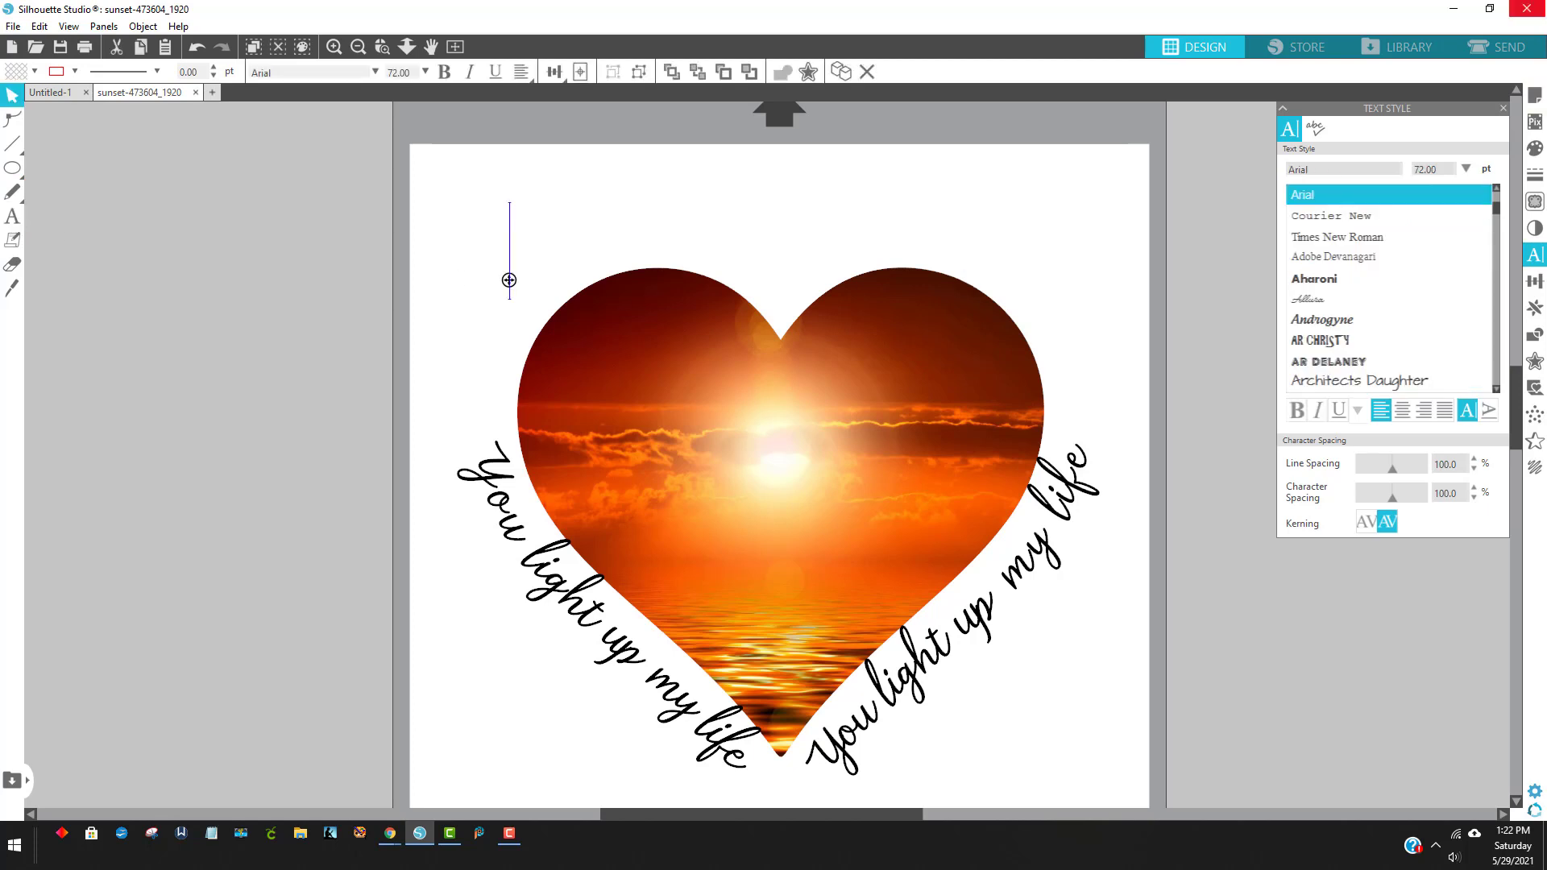
{"action": "type", "text": "to my"}
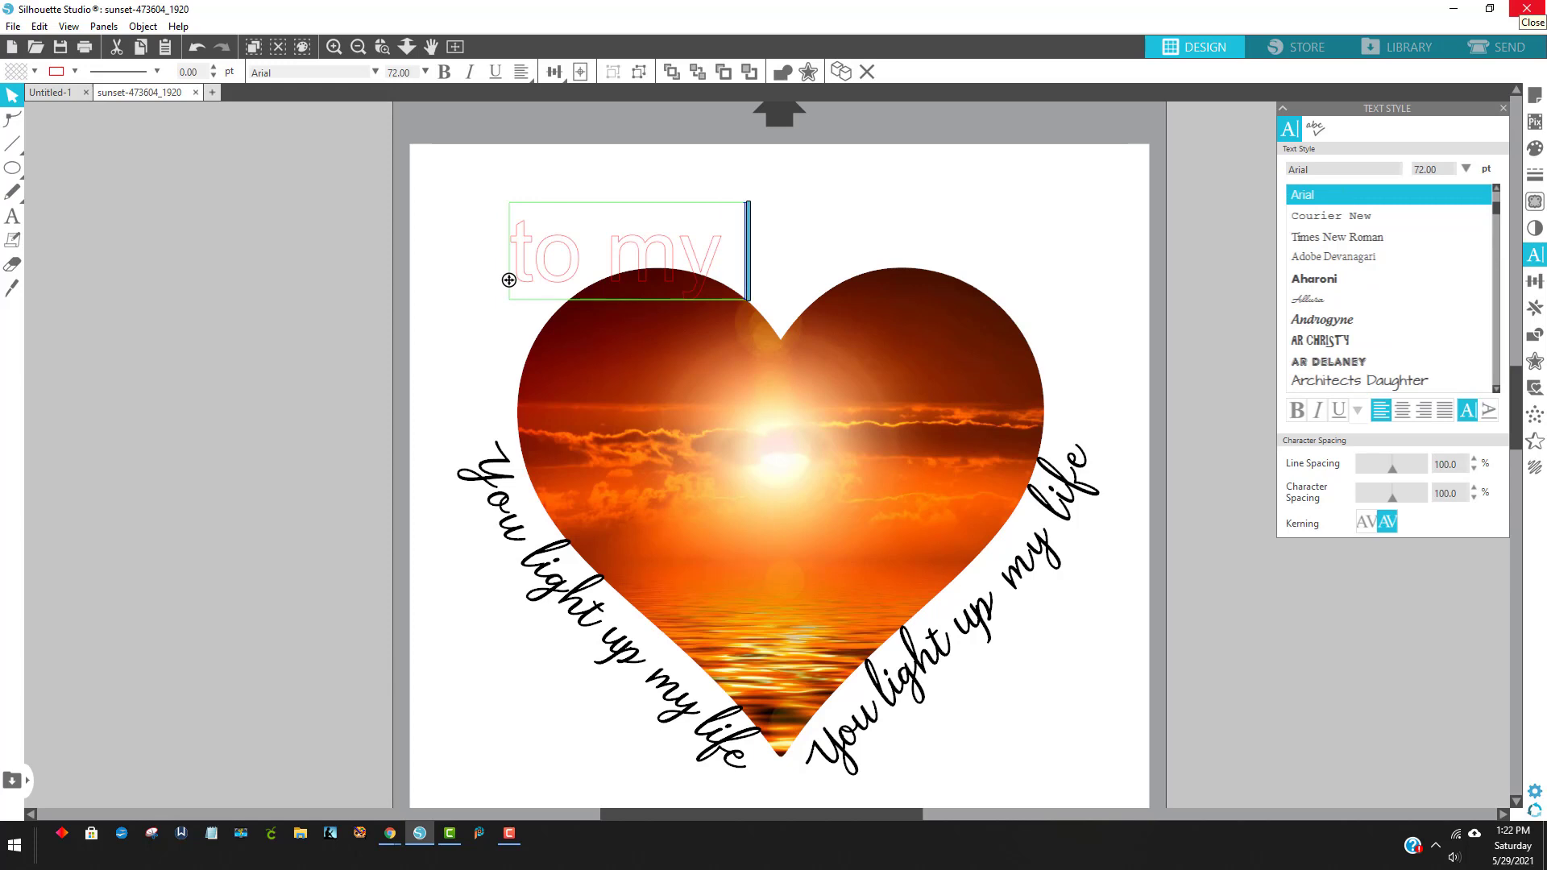
{"action": "type", "text": " best fr"}
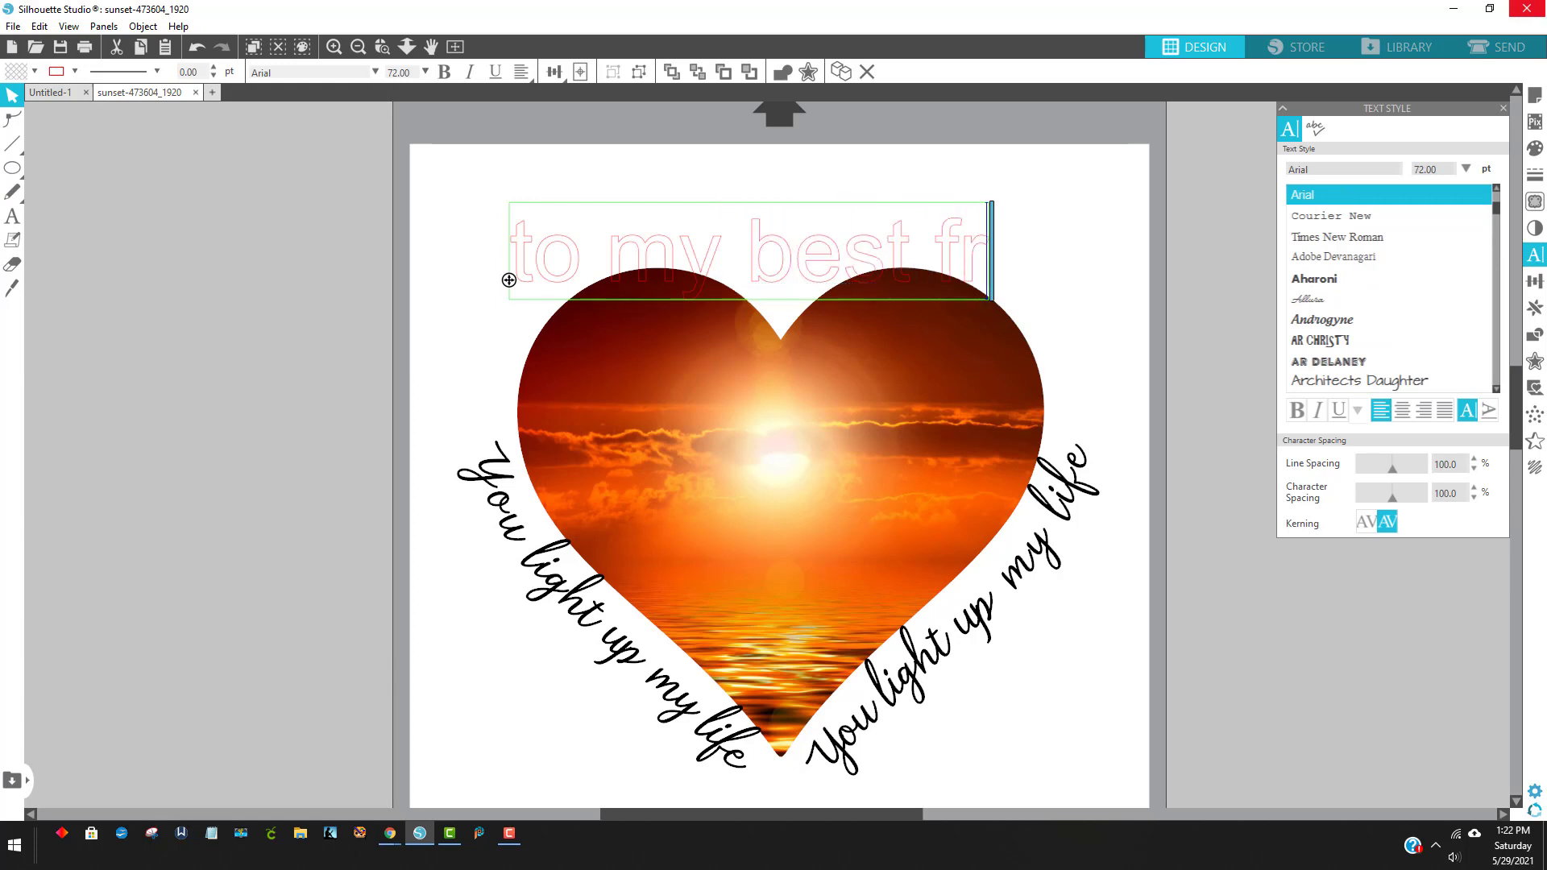
{"action": "key", "text": "BackSpace"}
{"action": "key", "text": "BackSpace"}
{"action": "key", "text": "BackSpace"}
{"action": "type", "text": "friend"}
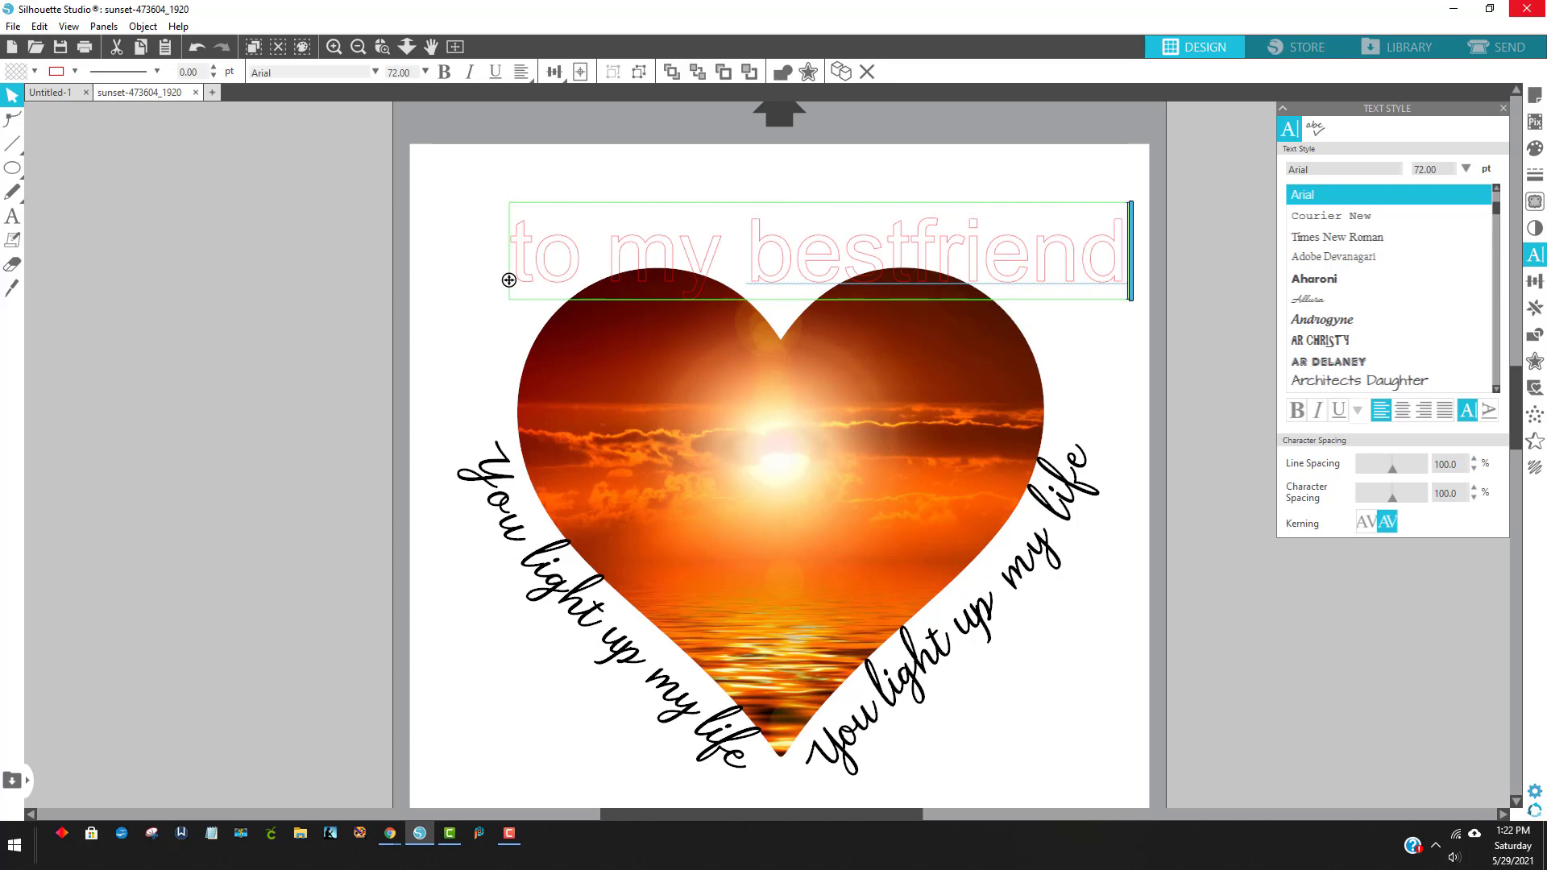
{"action": "left_click", "coordinate": [349, 327]}
{"action": "left_click_drag", "start_coordinate": [553, 278], "coordinate": [193, 236]}
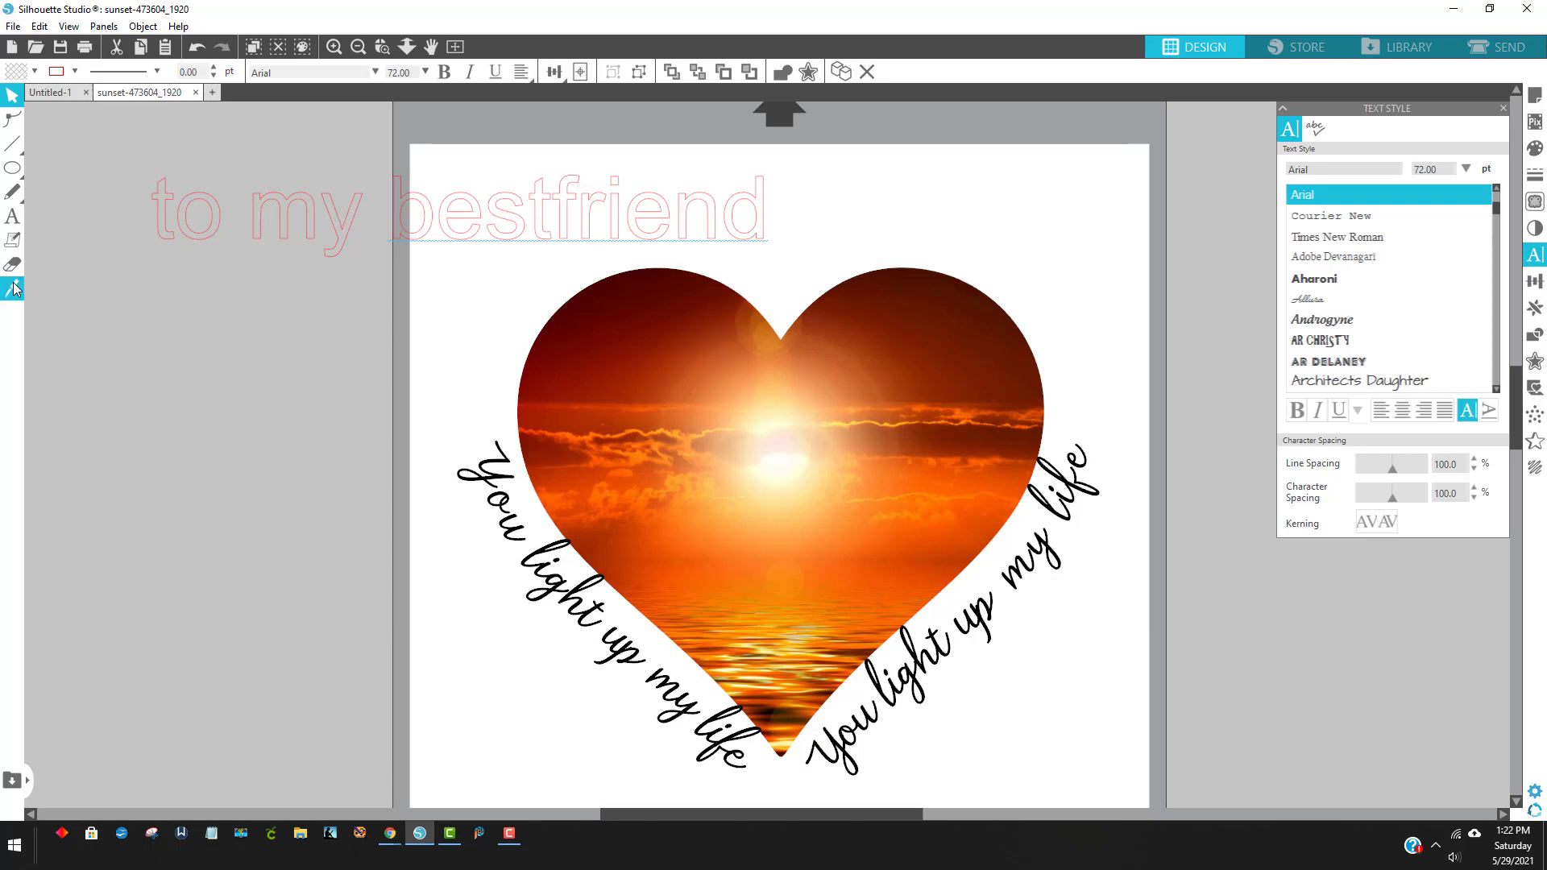
- Format the "to my bestfriend" text in the Dream State font with a black fill and a transparent line color
{"action": "left_click", "coordinate": [197, 240]}
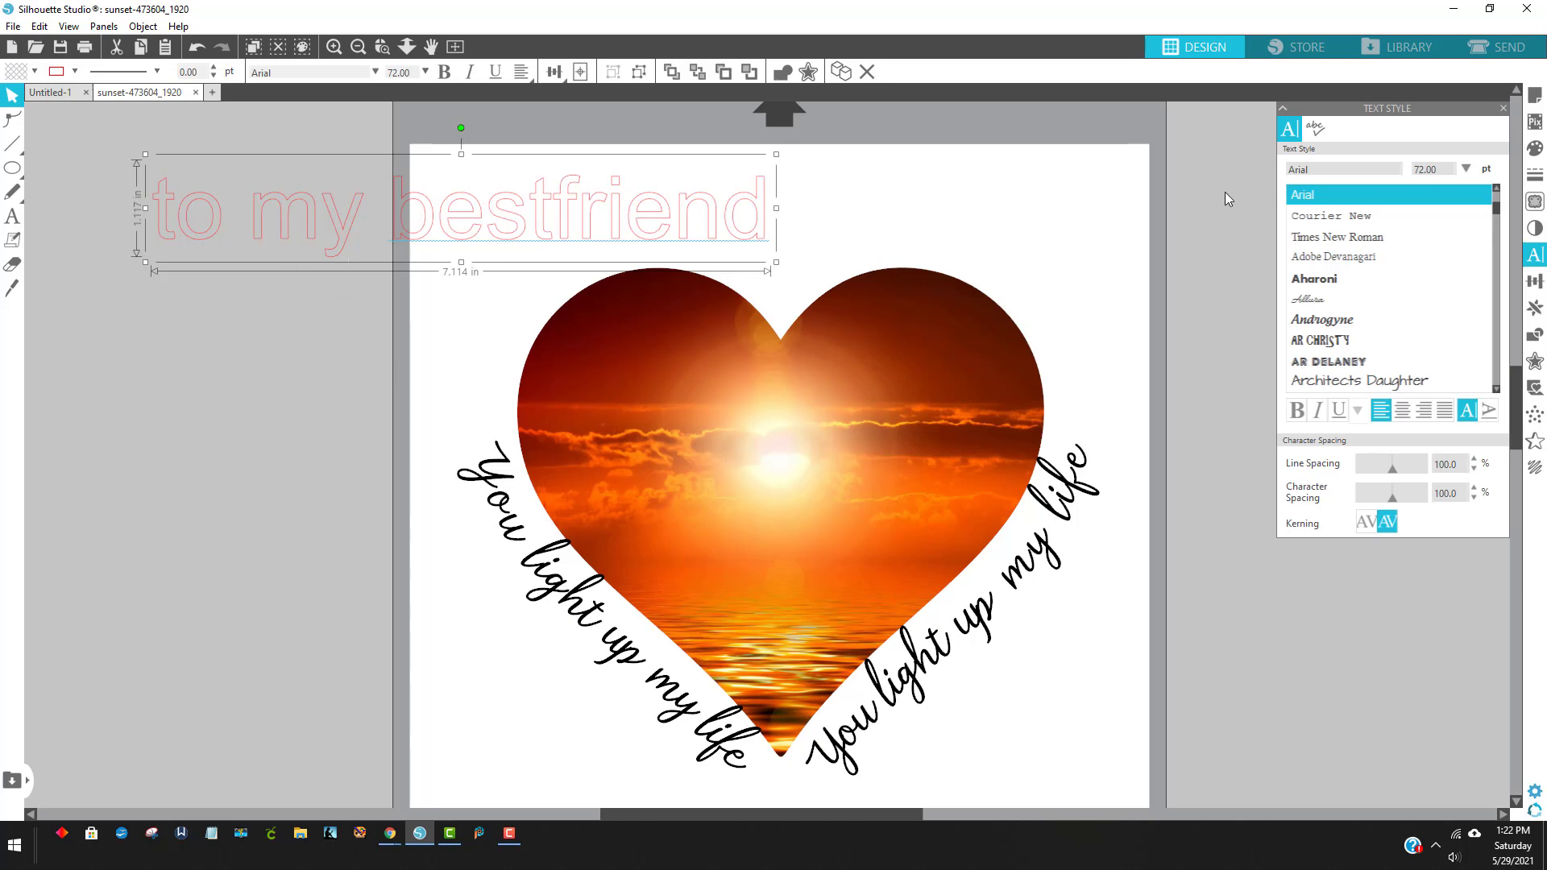
{"action": "scroll", "coordinate": [1359, 291], "scroll_direction": "up", "scroll_amount": 10}
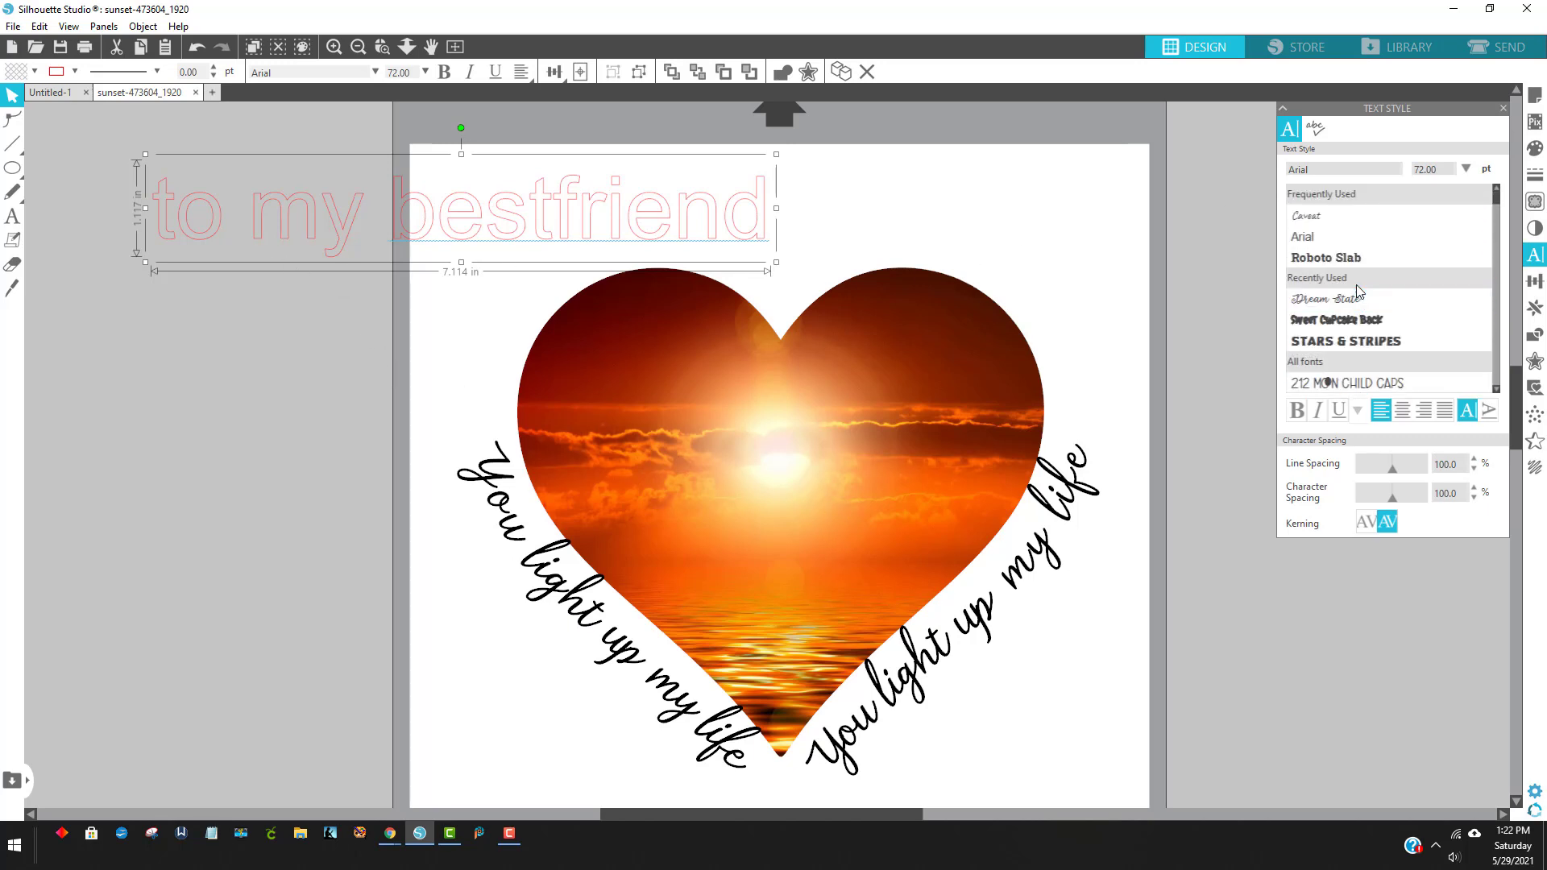
{"action": "left_click", "coordinate": [1340, 303]}
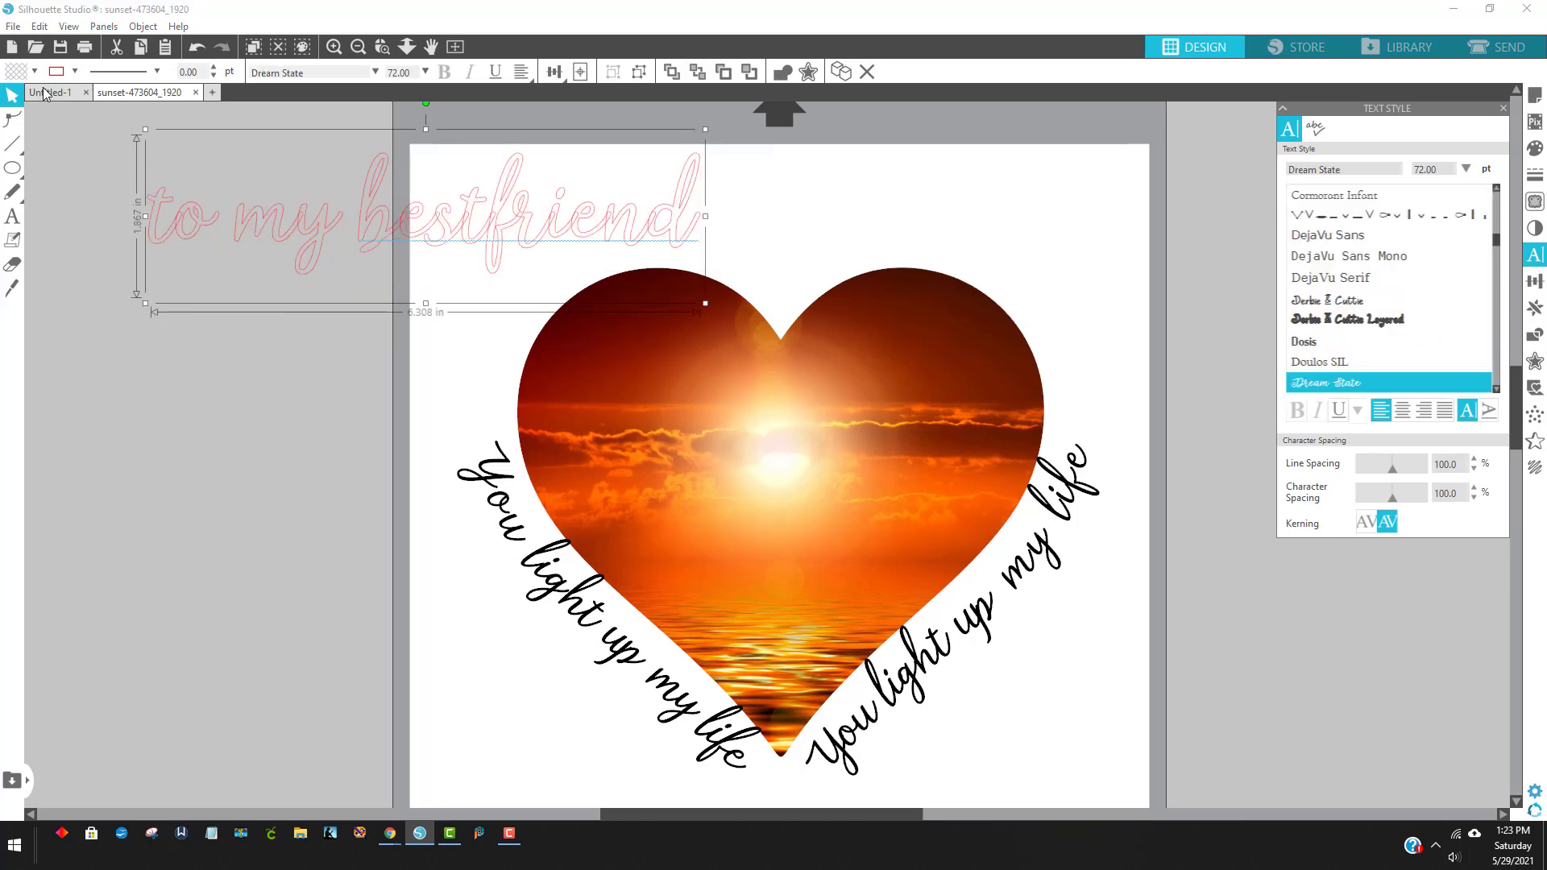
{"action": "left_click", "coordinate": [17, 74]}
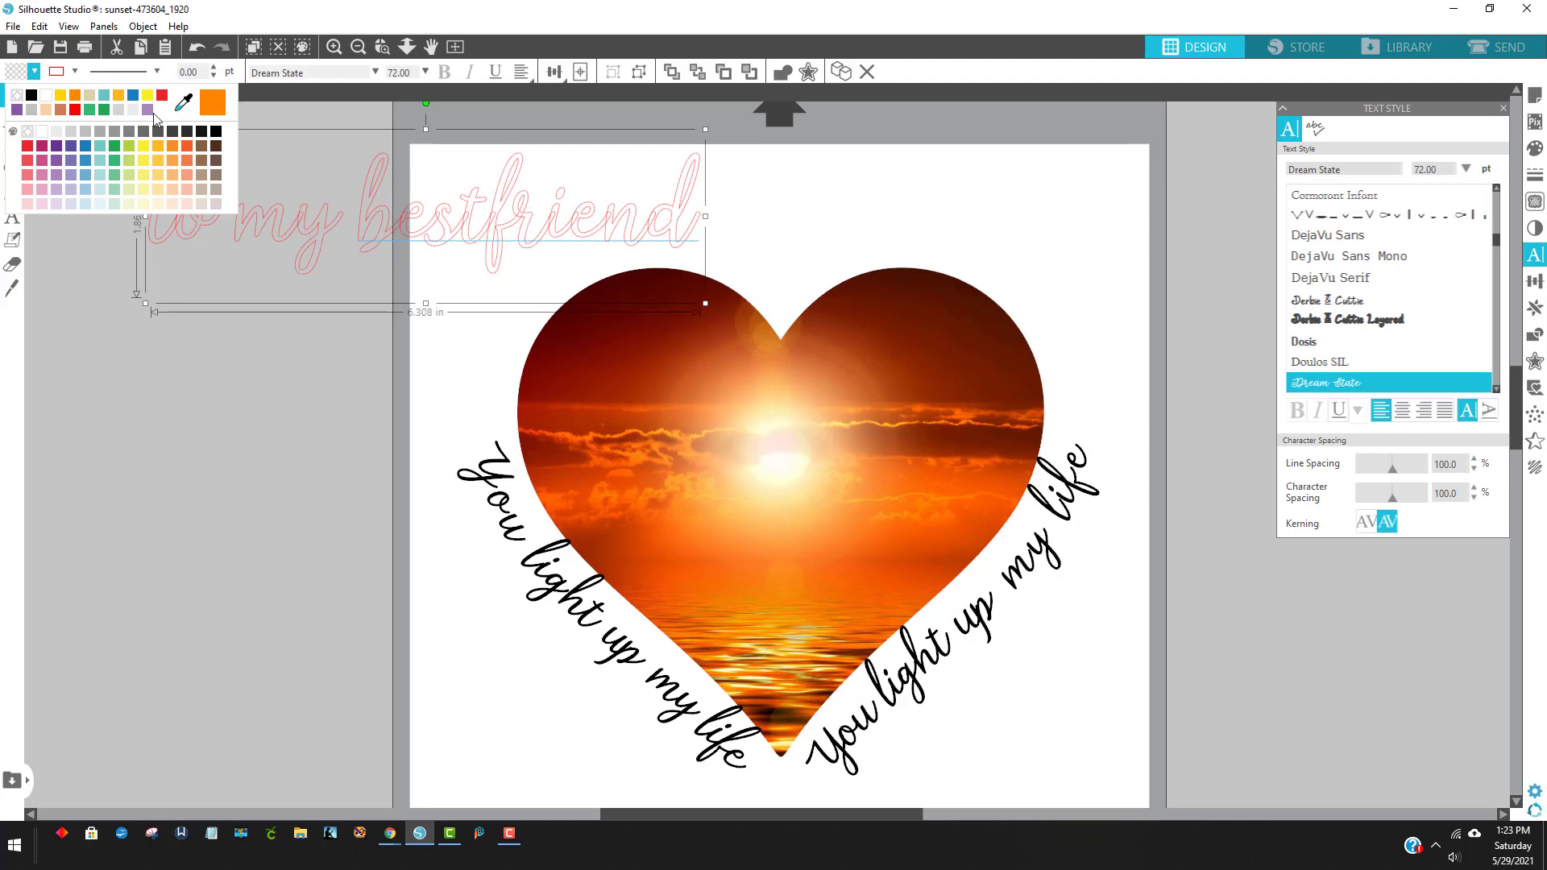
{"action": "left_click", "coordinate": [217, 132]}
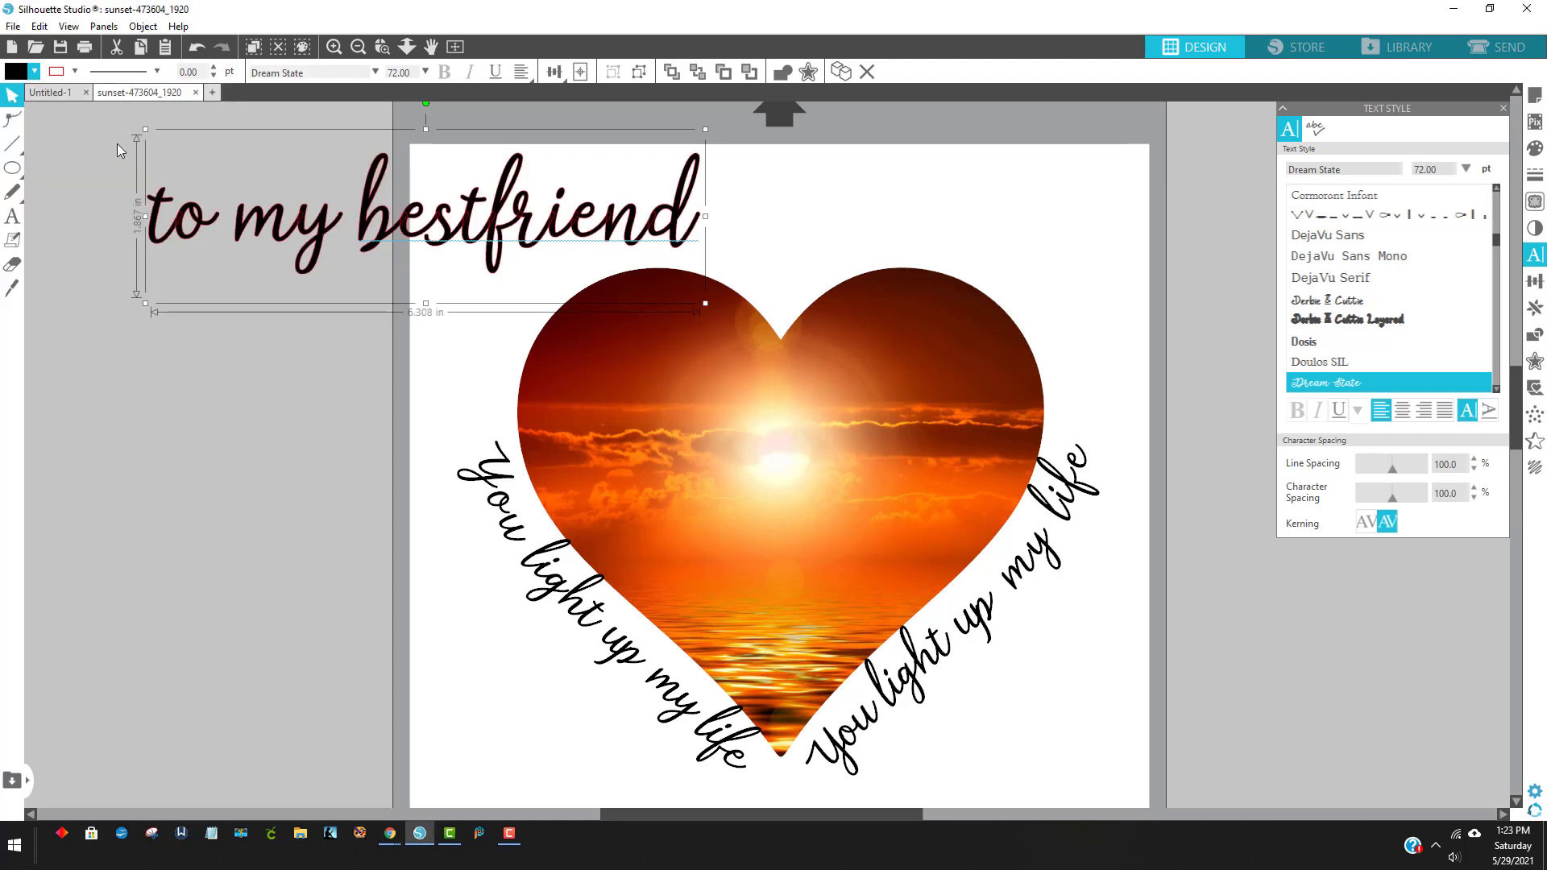
{"action": "left_click", "coordinate": [58, 72]}
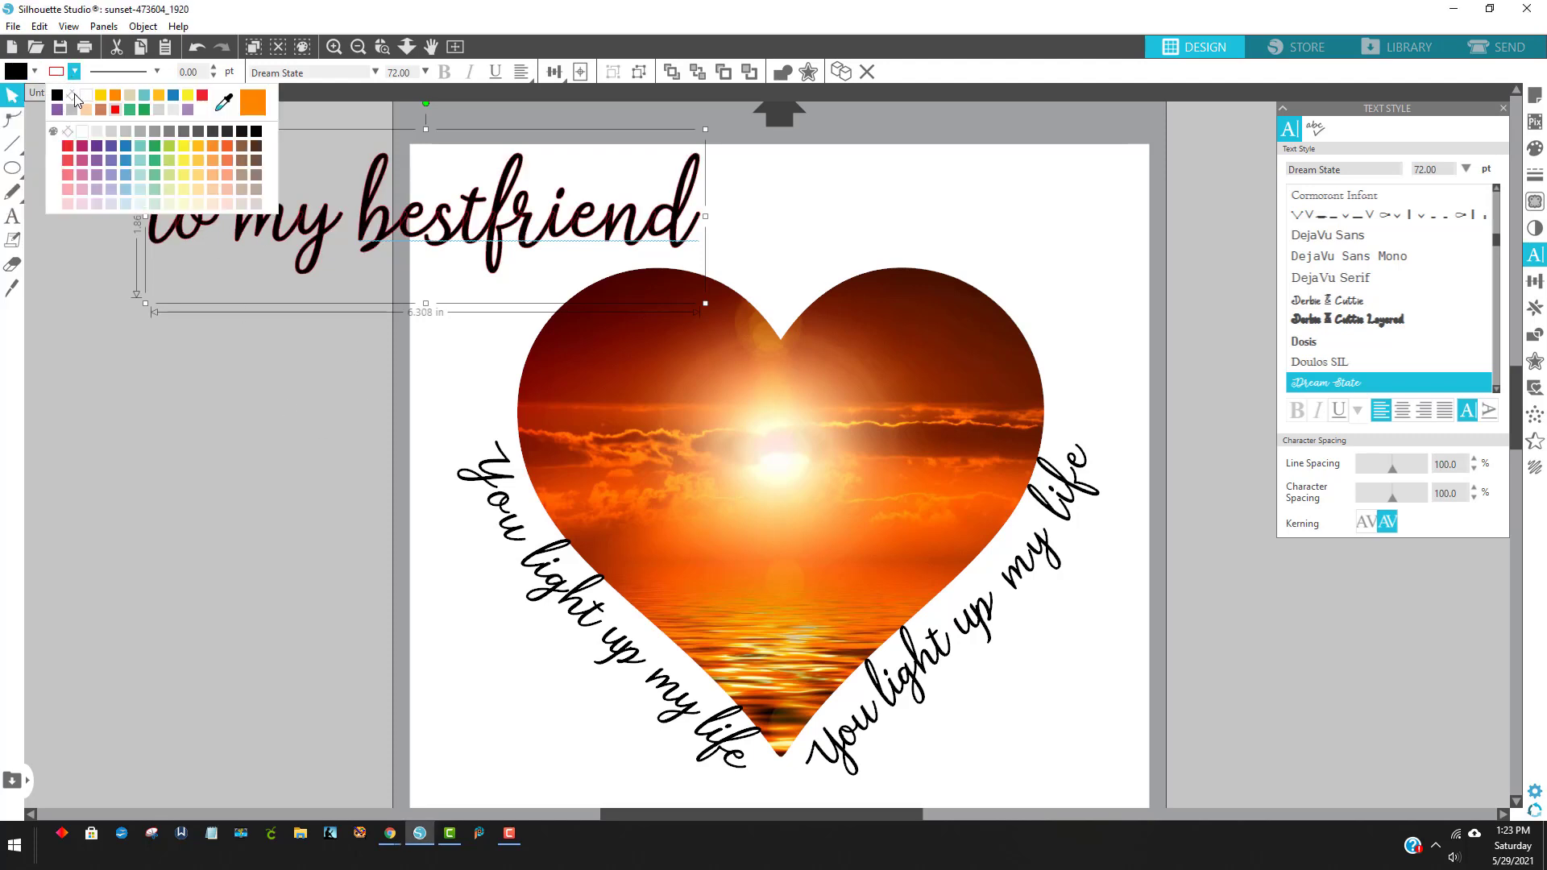
{"action": "left_click", "coordinate": [72, 96]}
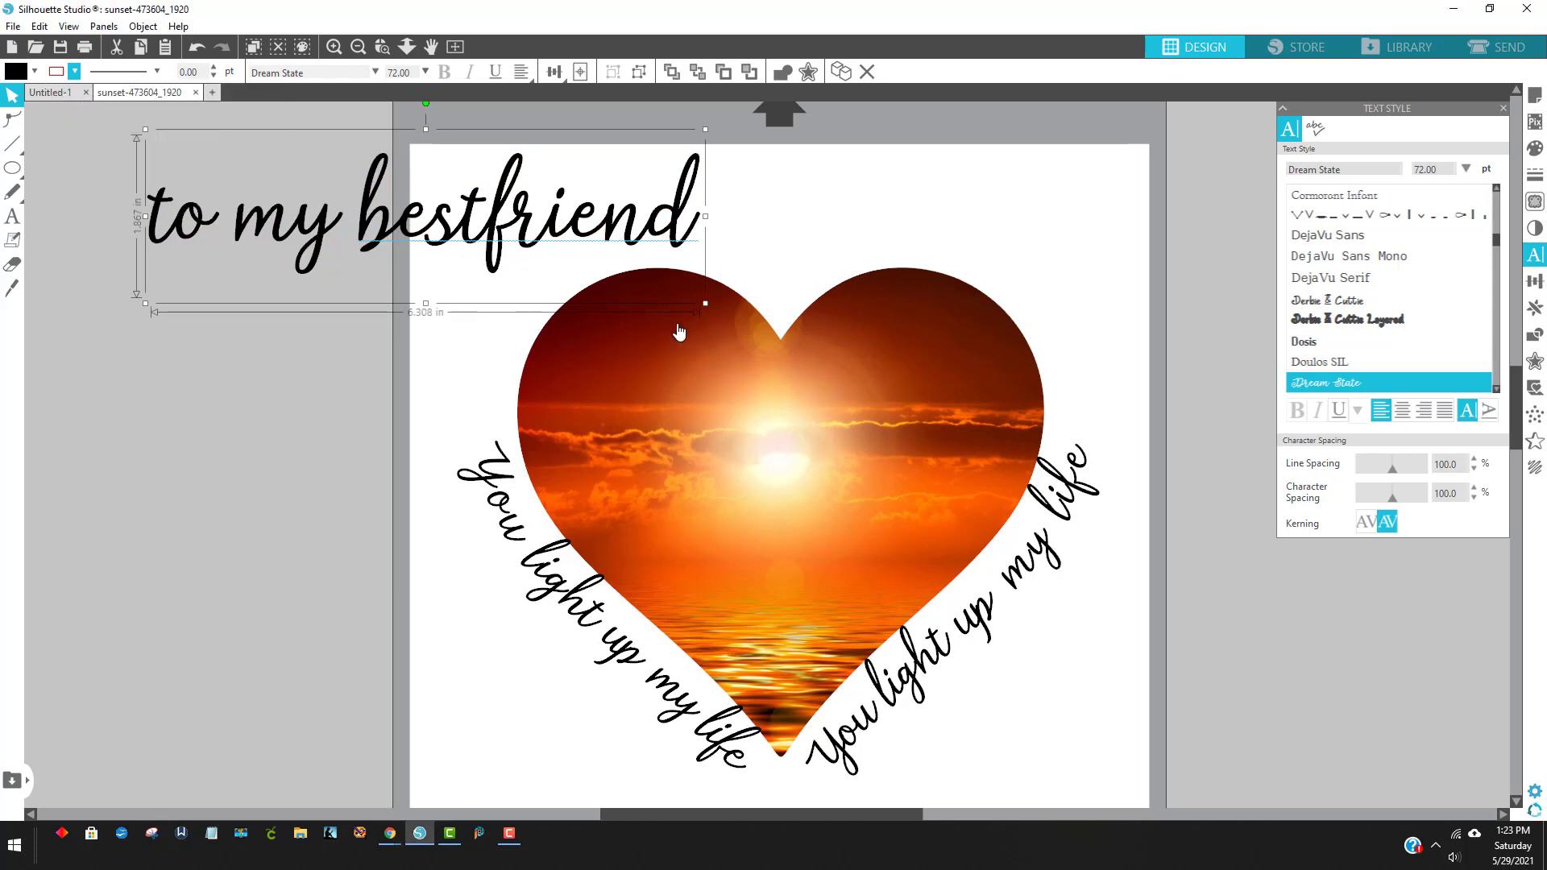
- Shrink the "to my bestfriend" text off the page and set its size to 28 pt
{"action": "left_click_drag", "start_coordinate": [706, 304], "coordinate": [377, 191]}
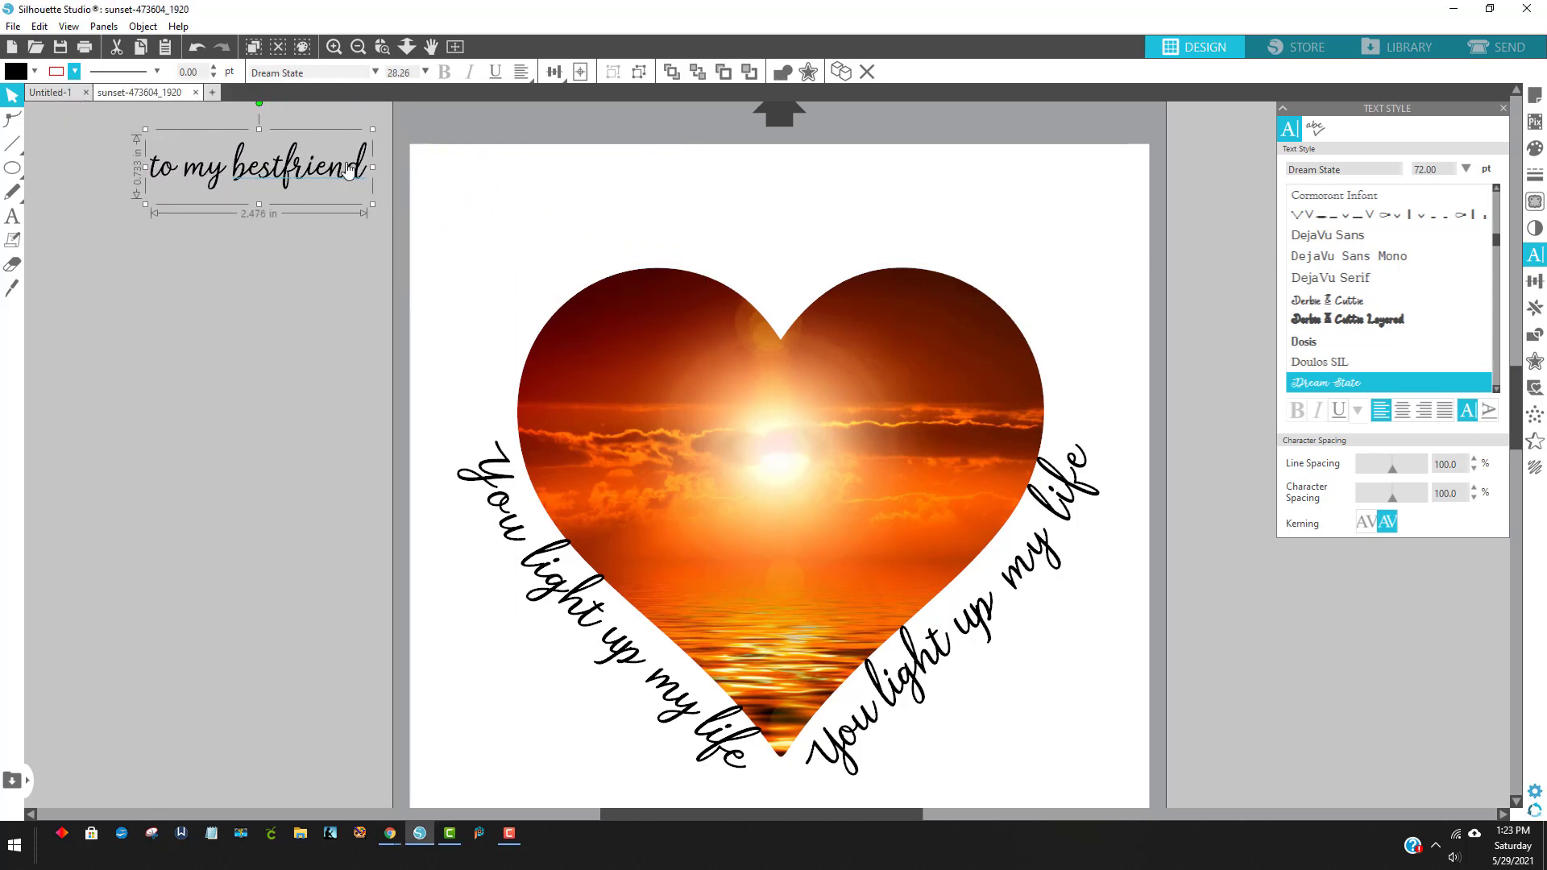
{"action": "left_click", "coordinate": [417, 72]}
{"action": "type", "text": "28"}
{"action": "key", "text": "Return"}
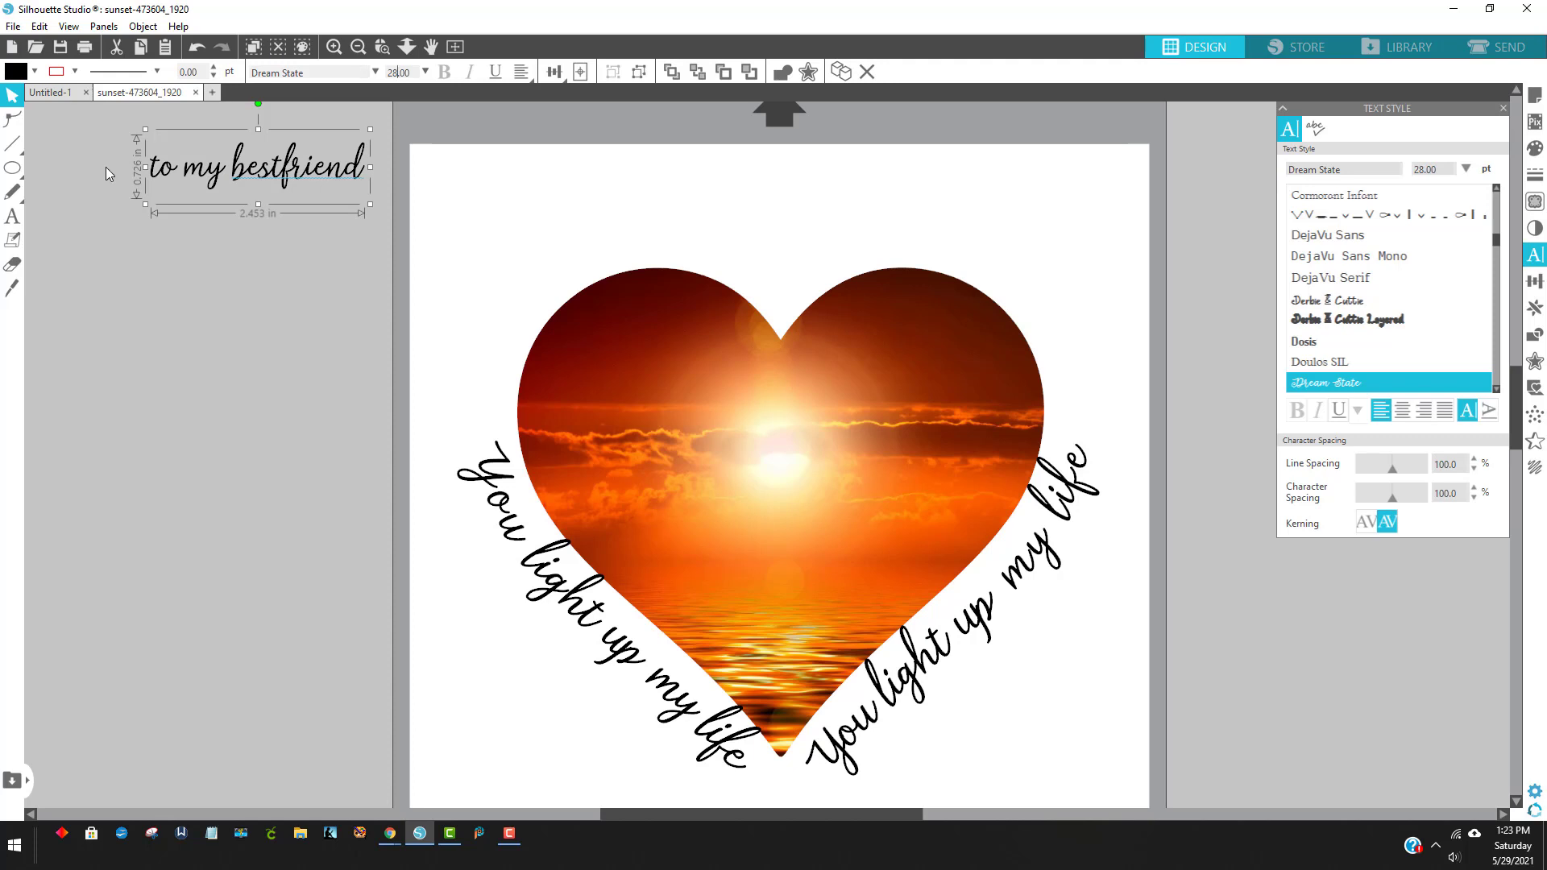
{"action": "left_click", "coordinate": [178, 415]}
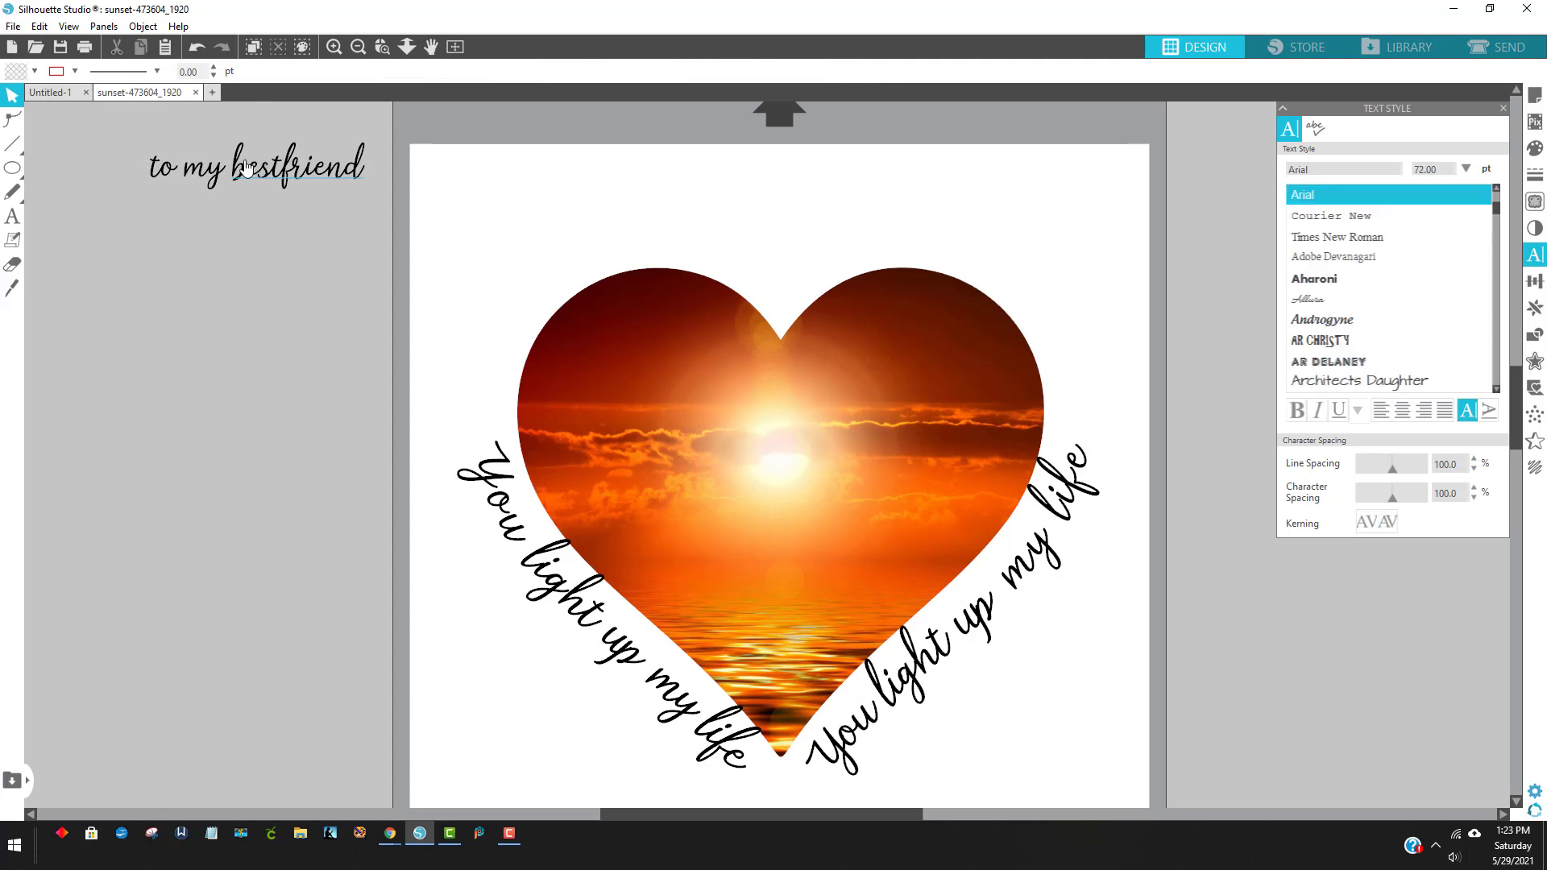
- Attach the "to my bestfriend" text to the heart's upper left curve and offset it just outside the shape
{"action": "left_click_drag", "start_coordinate": [254, 175], "coordinate": [538, 335]}
{"action": "double_click", "coordinate": [561, 216]}
{"action": "left_click_drag", "start_coordinate": [531, 342], "coordinate": [511, 369]}
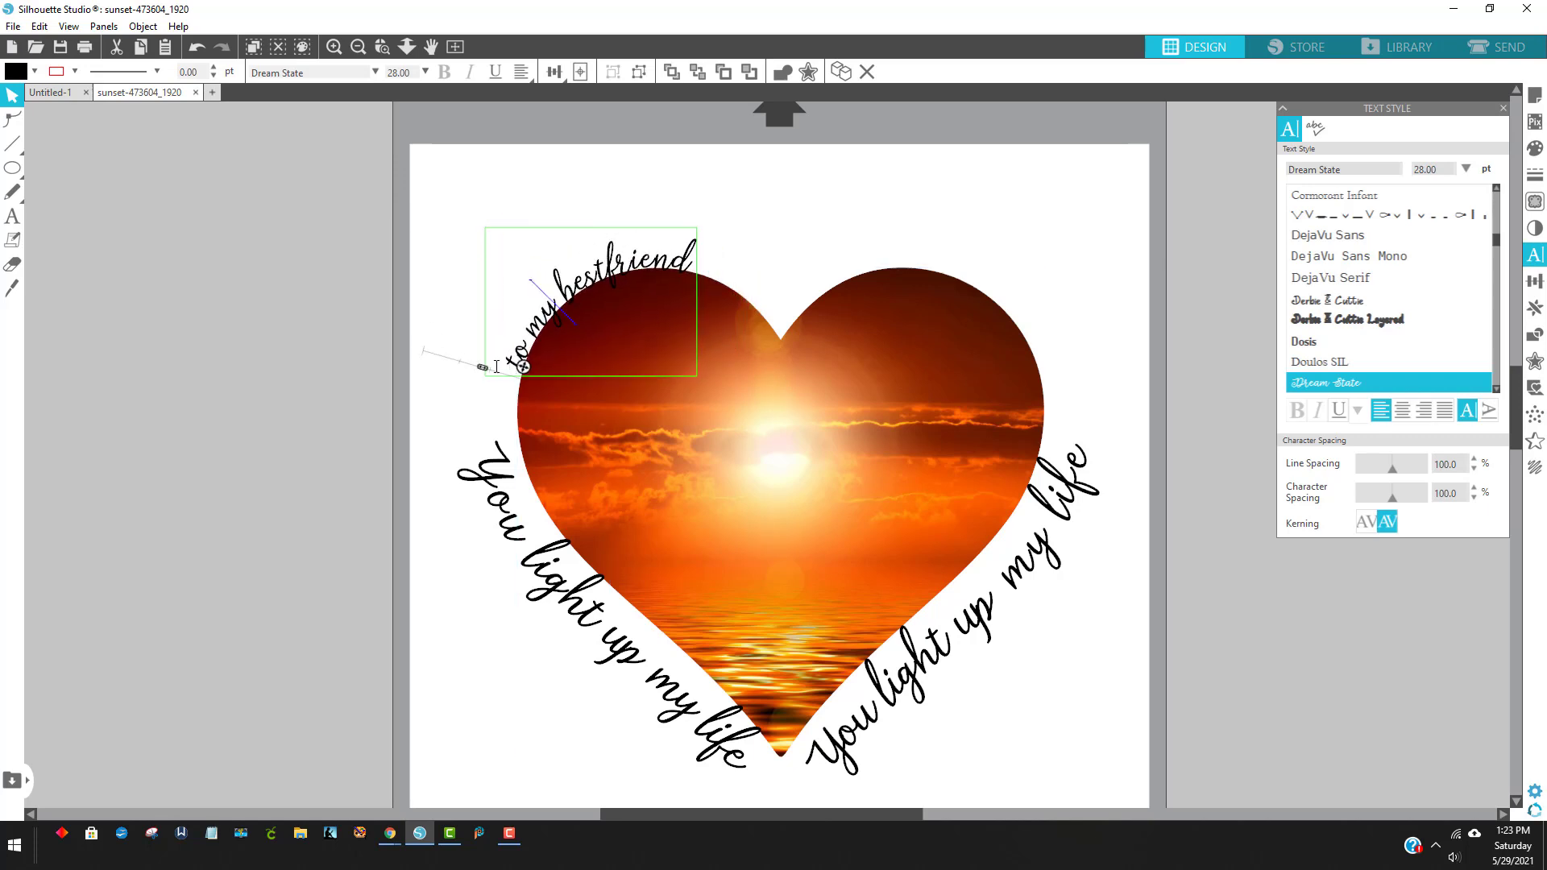
{"action": "left_click_drag", "start_coordinate": [491, 376], "coordinate": [472, 369]}
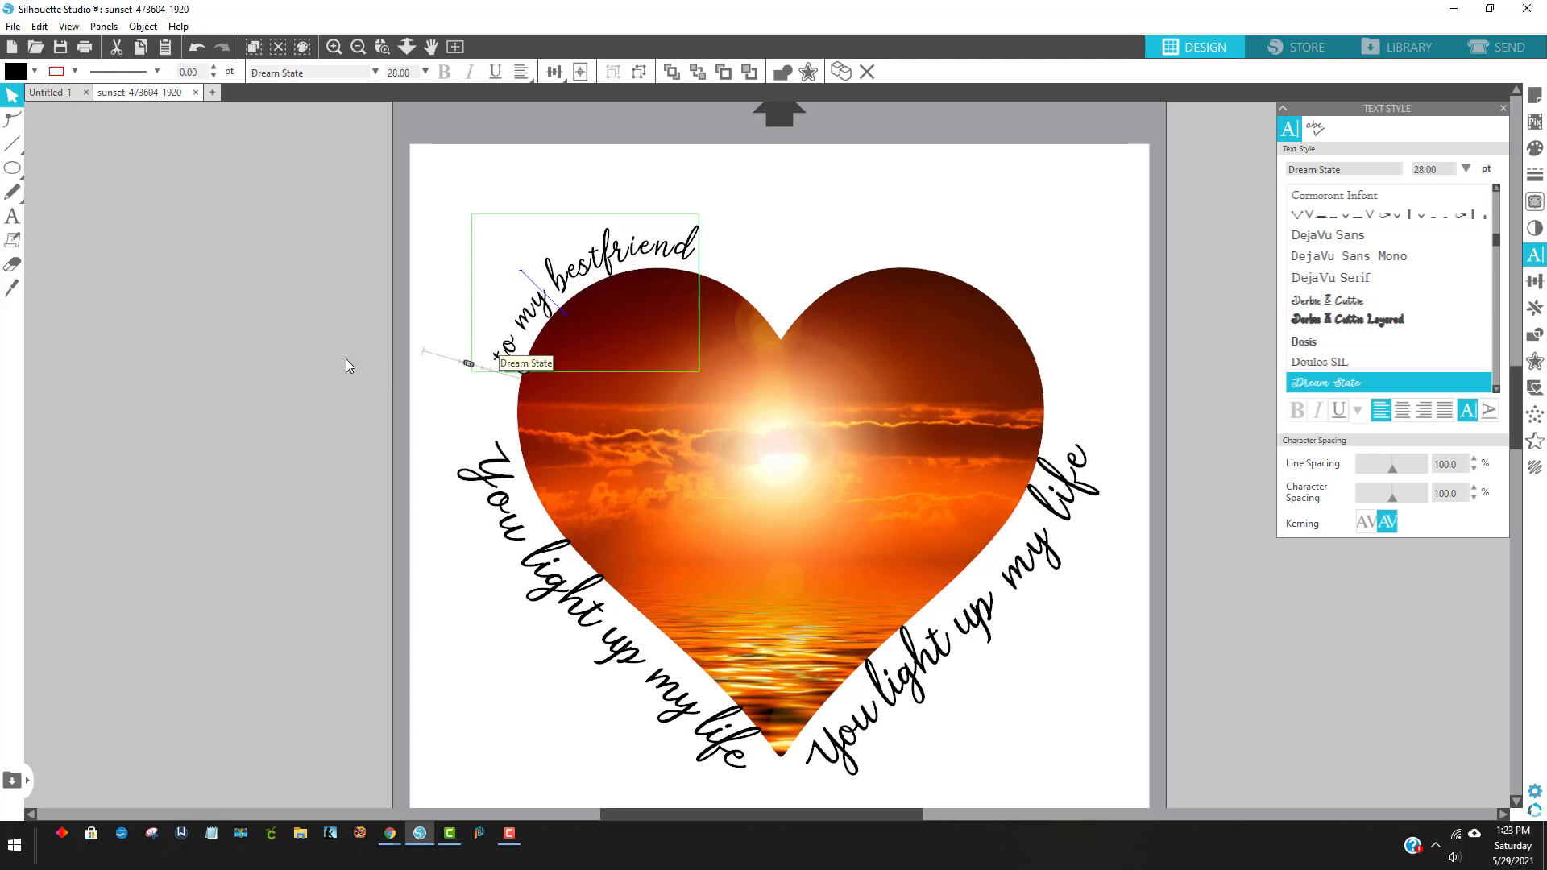
{"action": "left_click", "coordinate": [307, 370]}
- Slide the "to my bestfriend" text slightly farther up along the heart's left lobe
{"action": "left_click", "coordinate": [563, 290]}
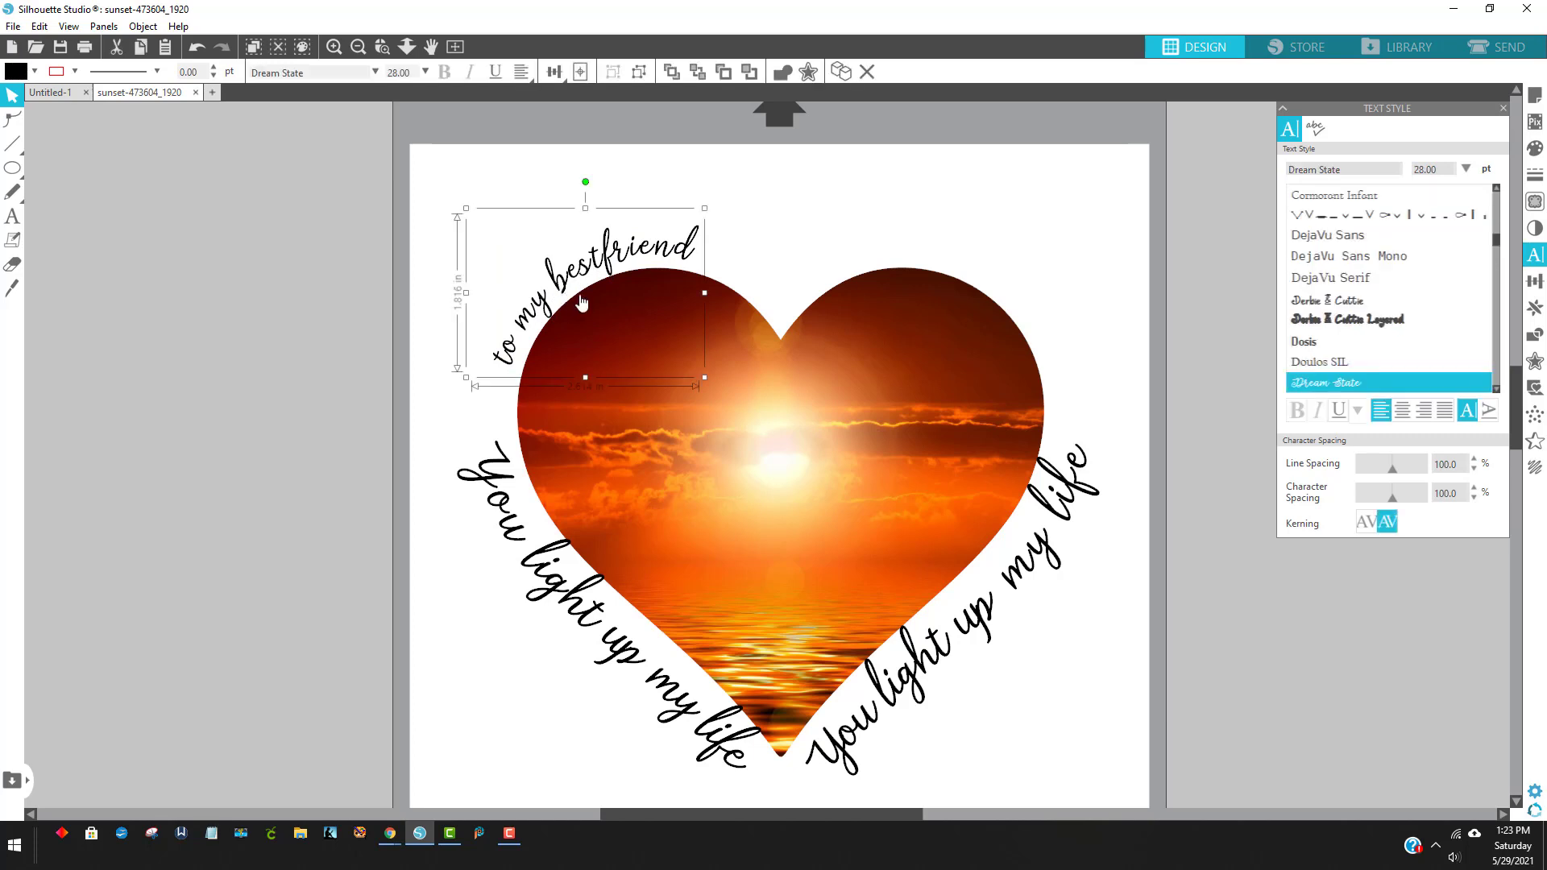
{"action": "double_click", "coordinate": [567, 284]}
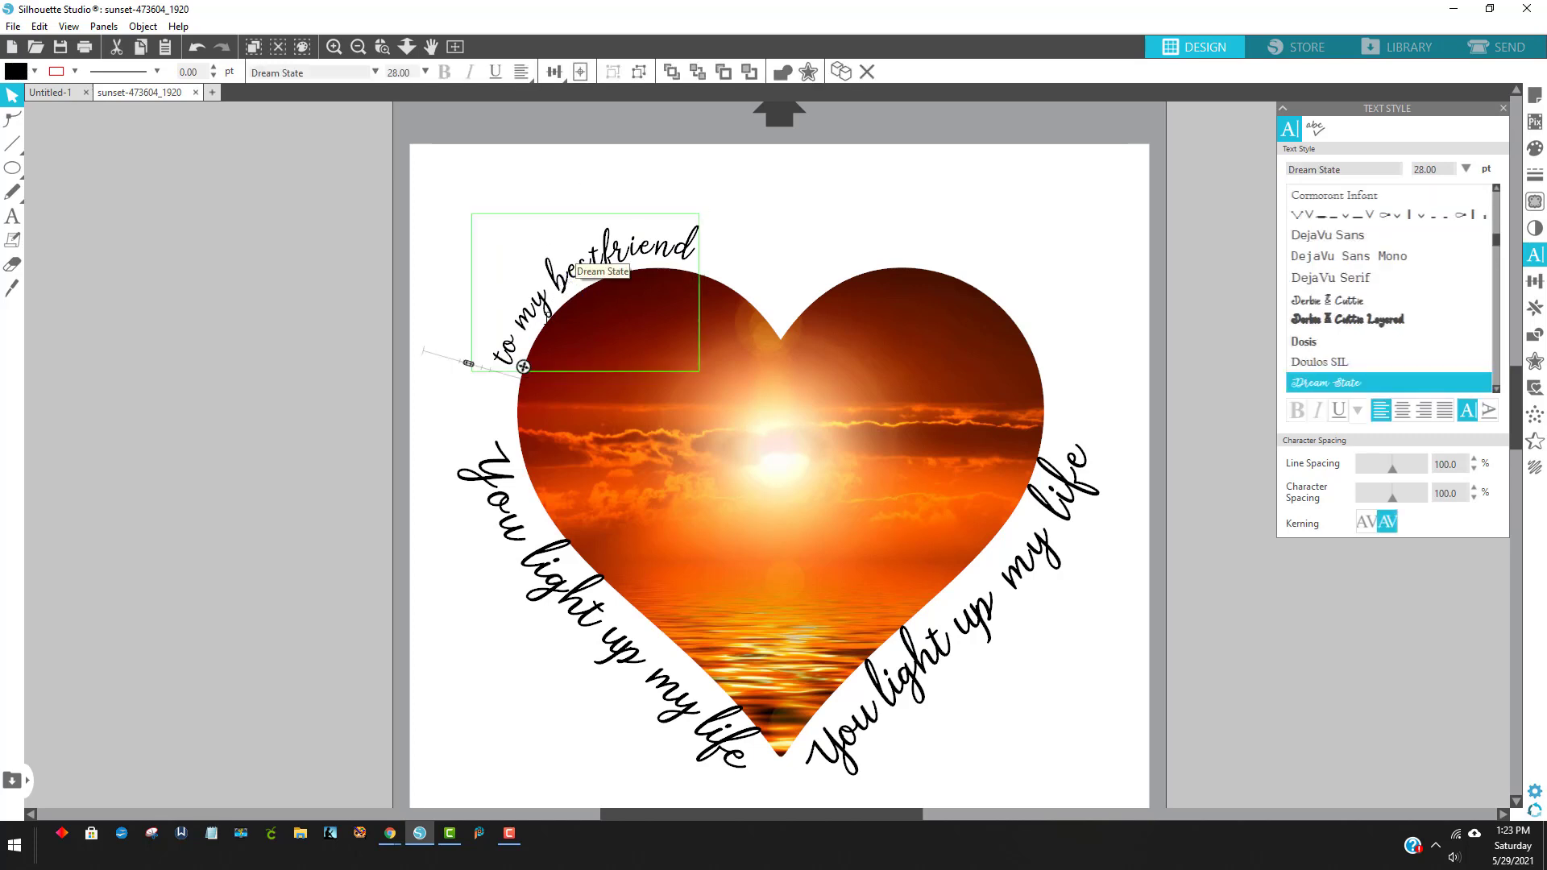
{"action": "left_click_drag", "start_coordinate": [527, 380], "coordinate": [533, 355]}
{"action": "left_click", "coordinate": [335, 274]}
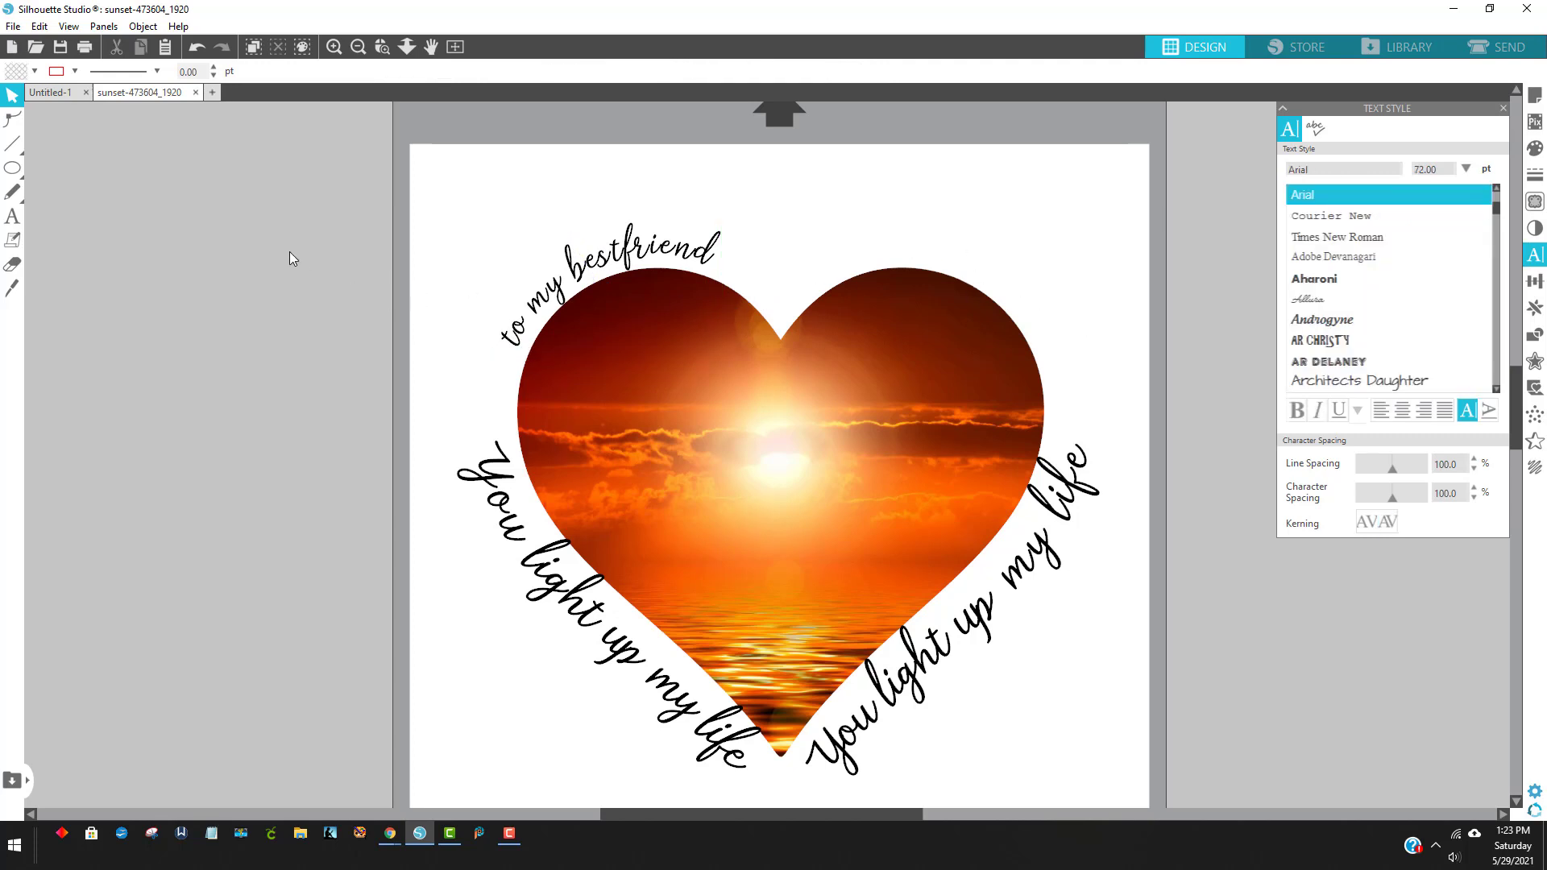
- Add the text "& partner in crime" beginning off the page, beside the heart's upper left side
{"action": "left_click", "coordinate": [13, 216]}
{"action": "left_click", "coordinate": [157, 304]}
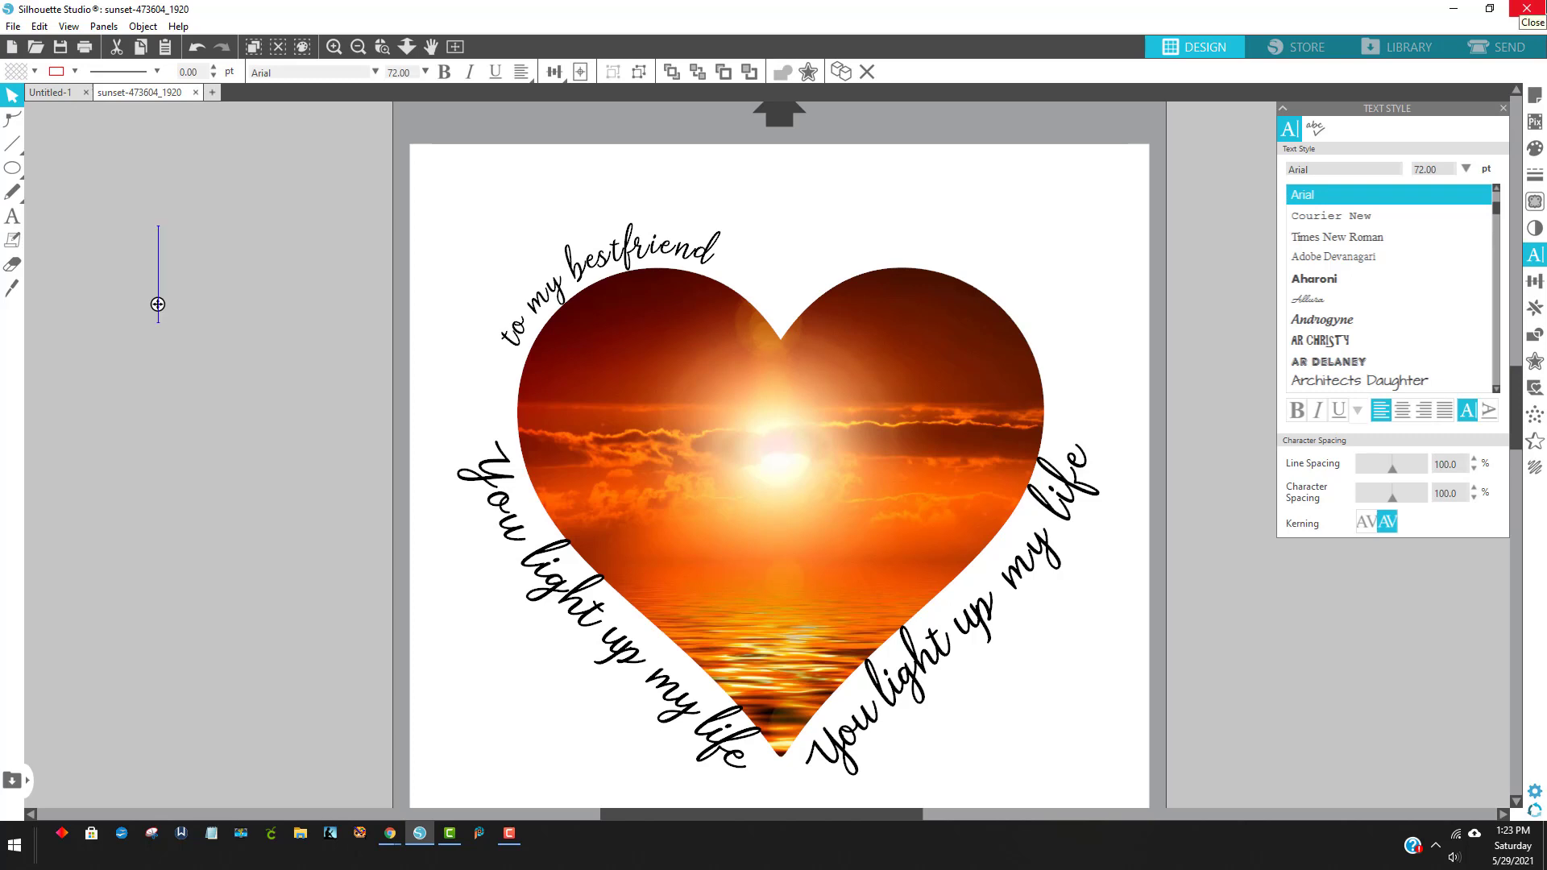
{"action": "type", "text": "& partner"}
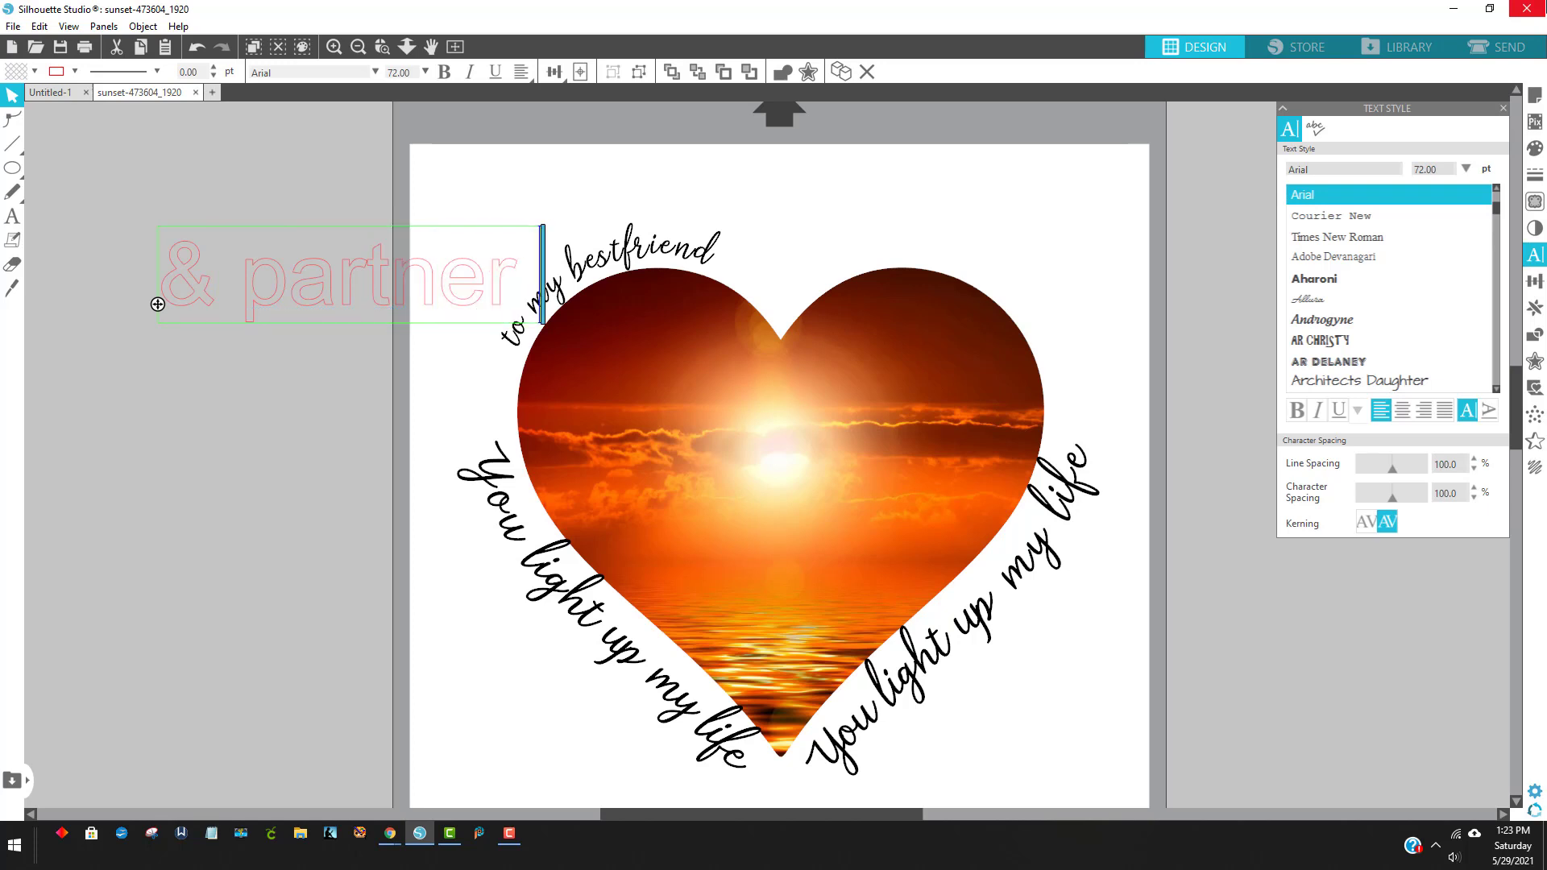
{"action": "type", "text": " in cri"}
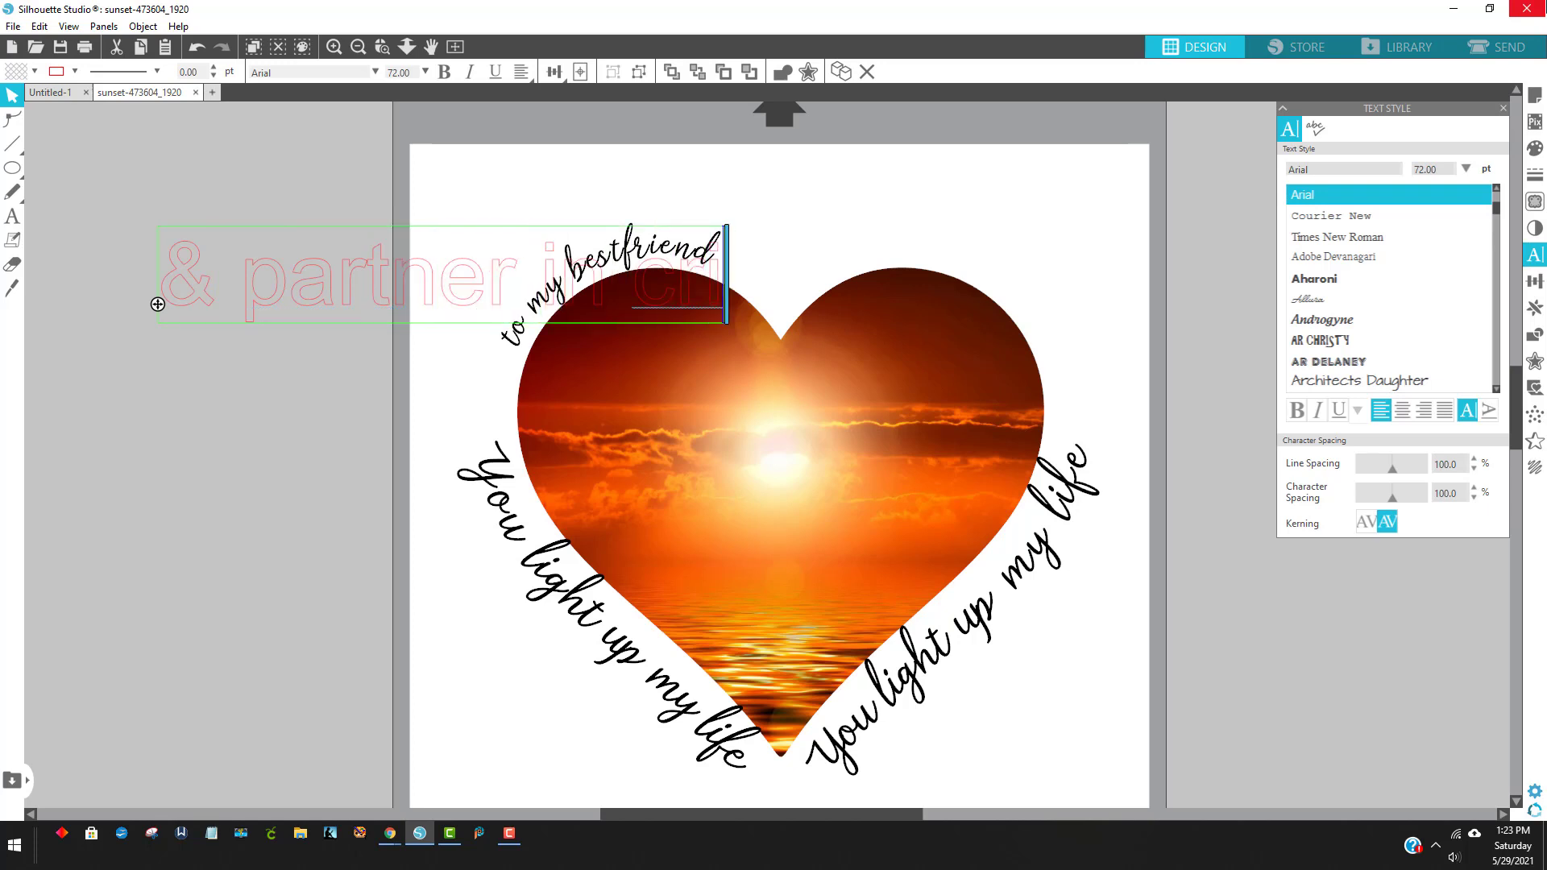
{"action": "type", "text": "me"}
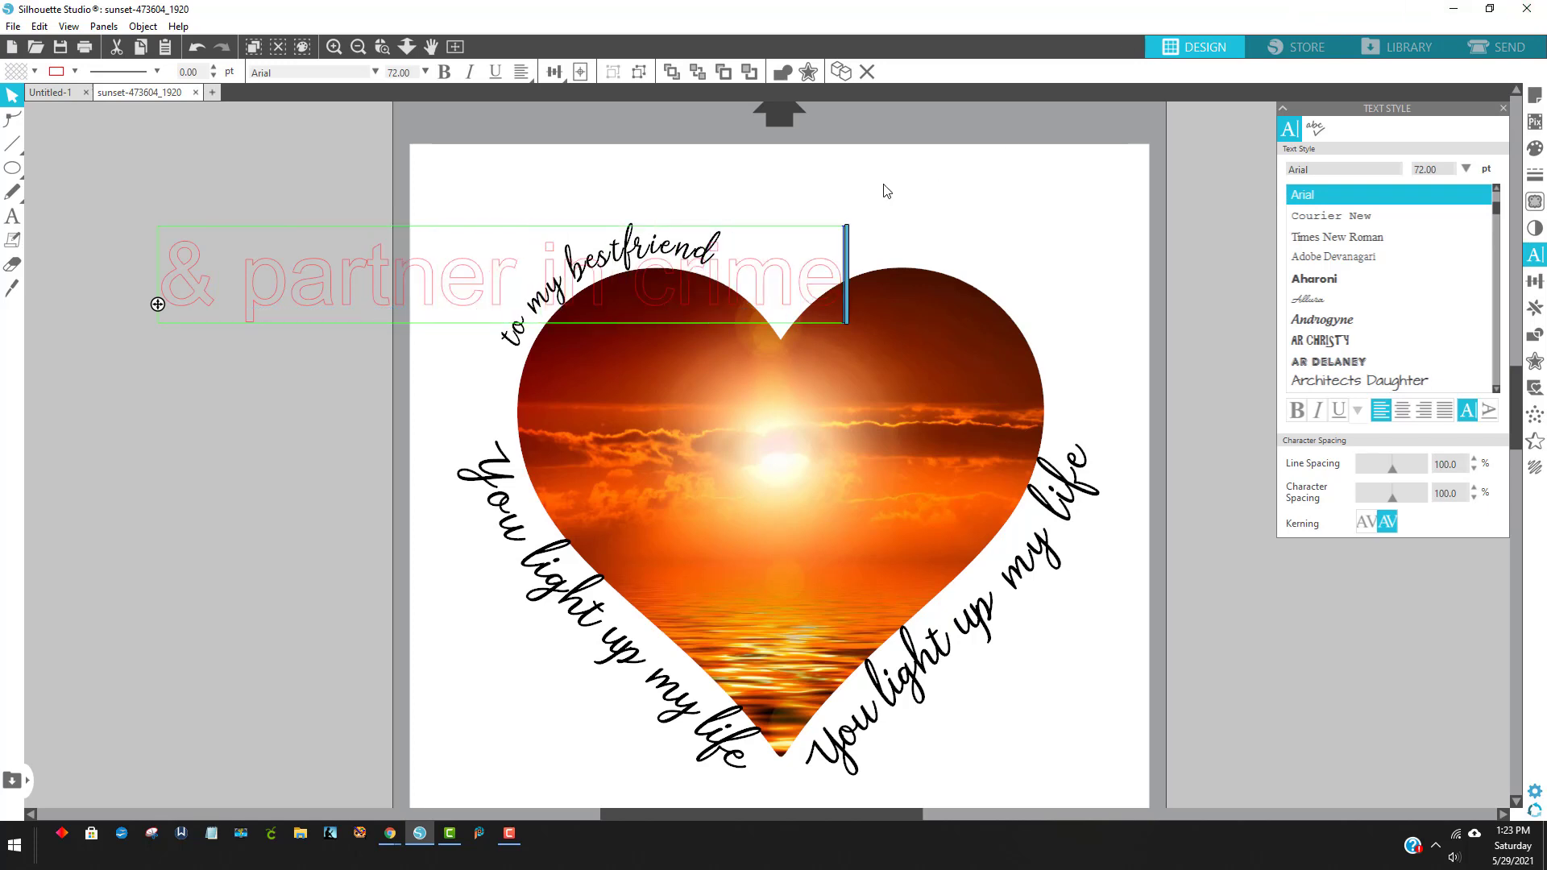
{"action": "left_click", "coordinate": [145, 559]}
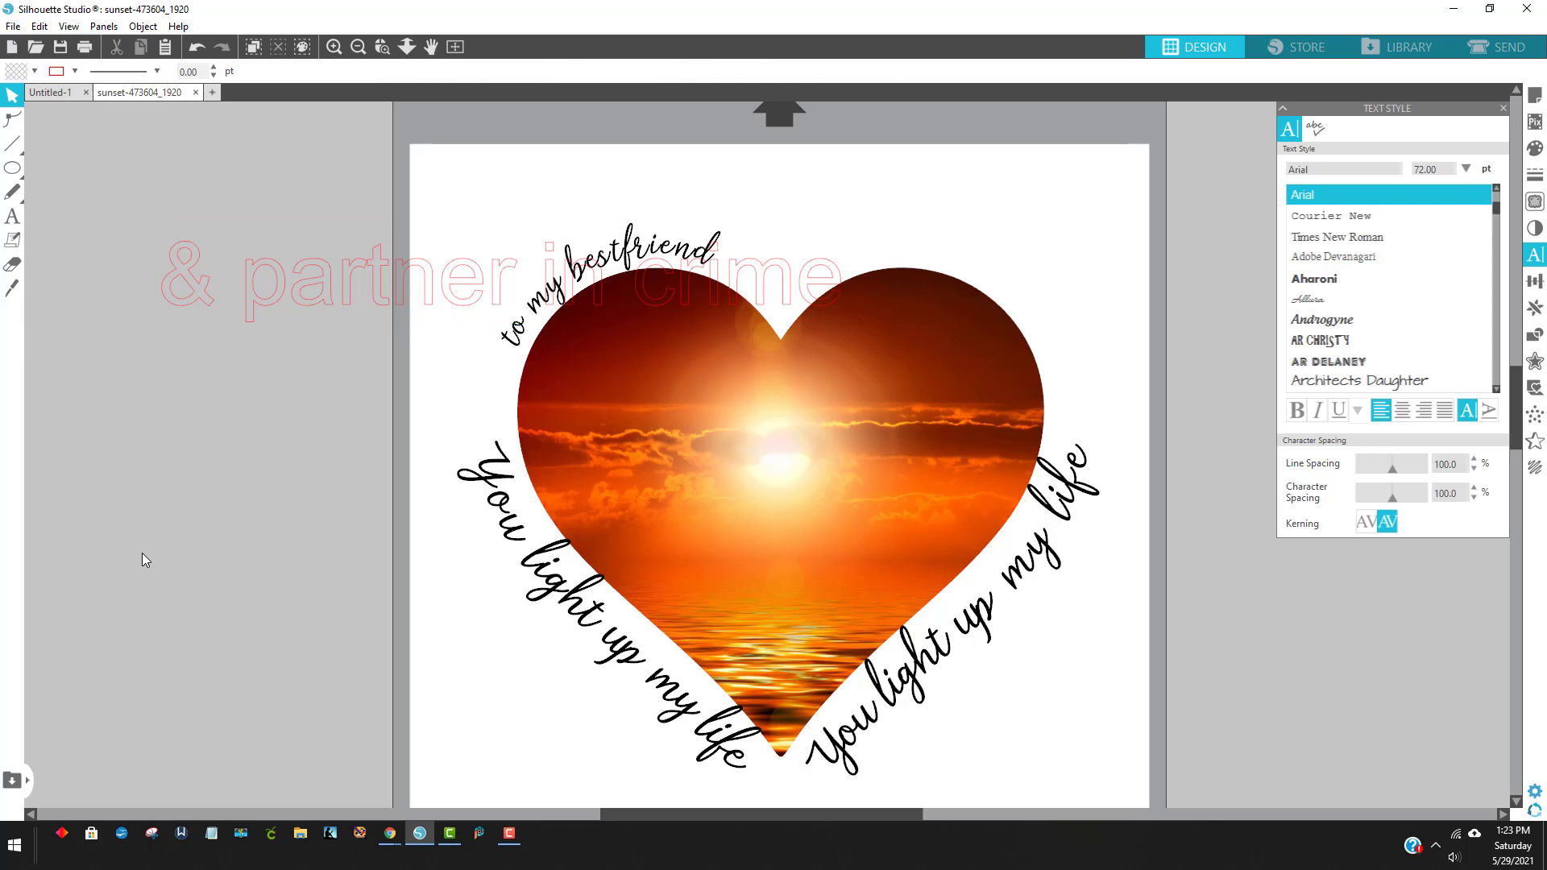
- Format the "& partner in crime" text in the Dream State font with a black fill and a transparent line color
{"action": "left_click", "coordinate": [293, 290]}
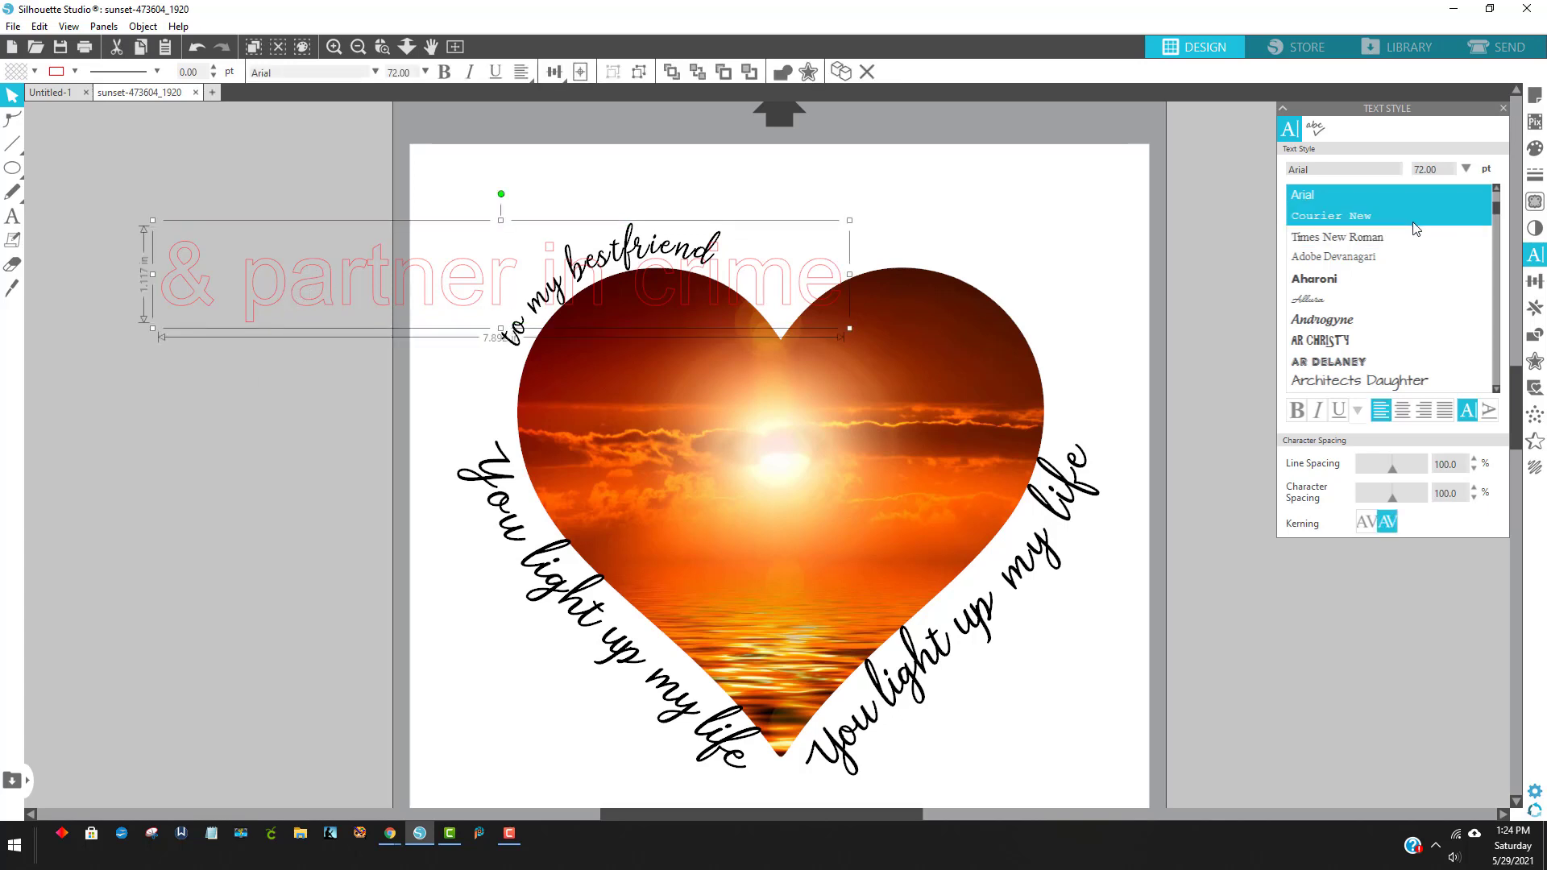
{"action": "scroll", "coordinate": [1346, 258], "scroll_direction": "up", "scroll_amount": 3}
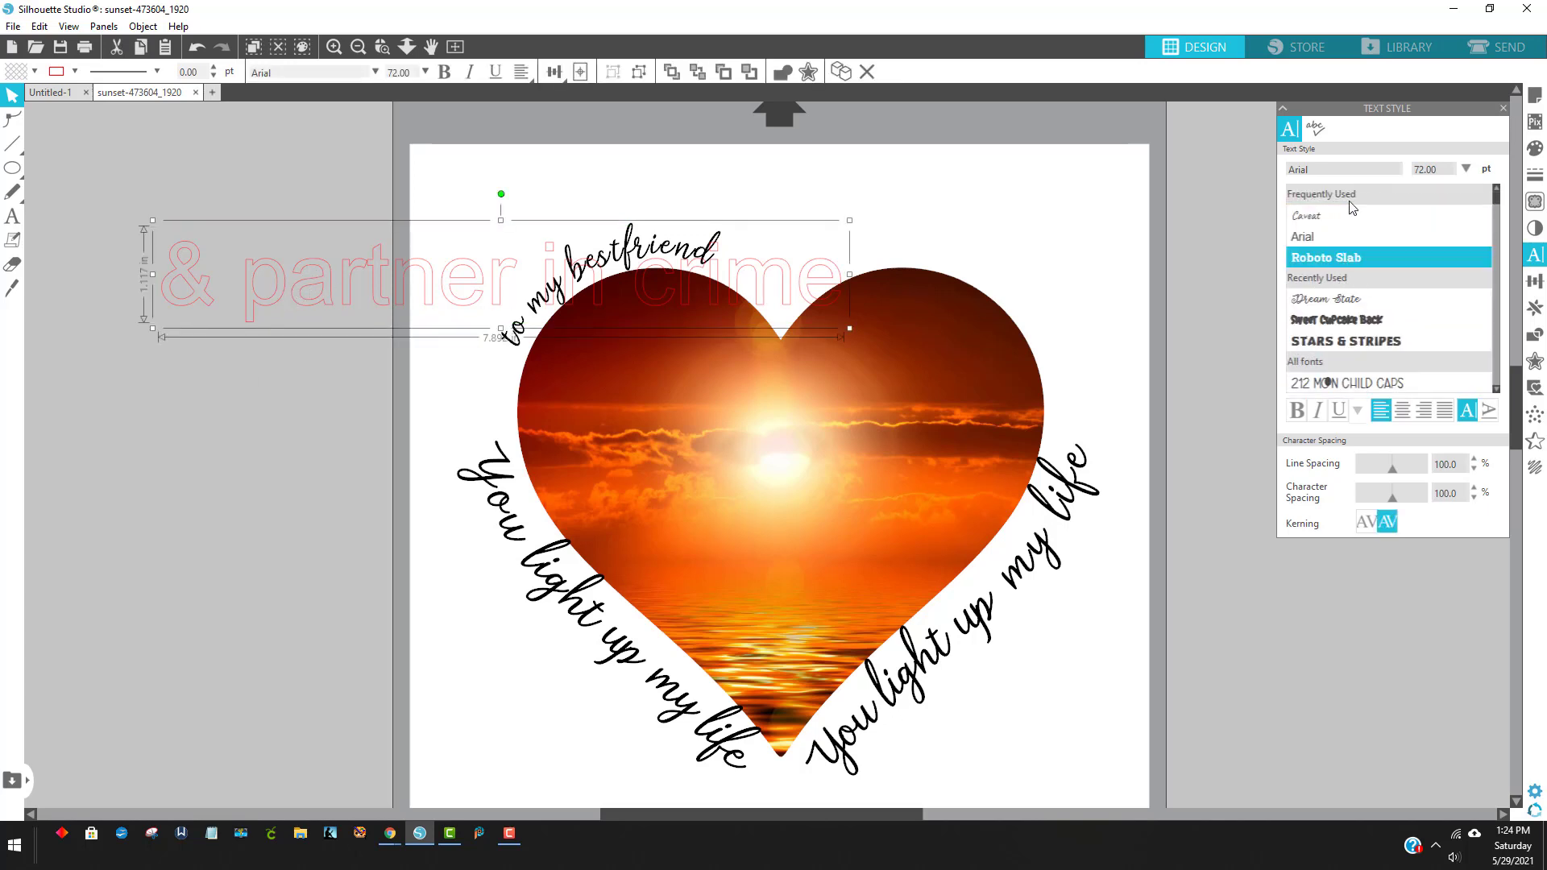
{"action": "left_click", "coordinate": [1384, 301]}
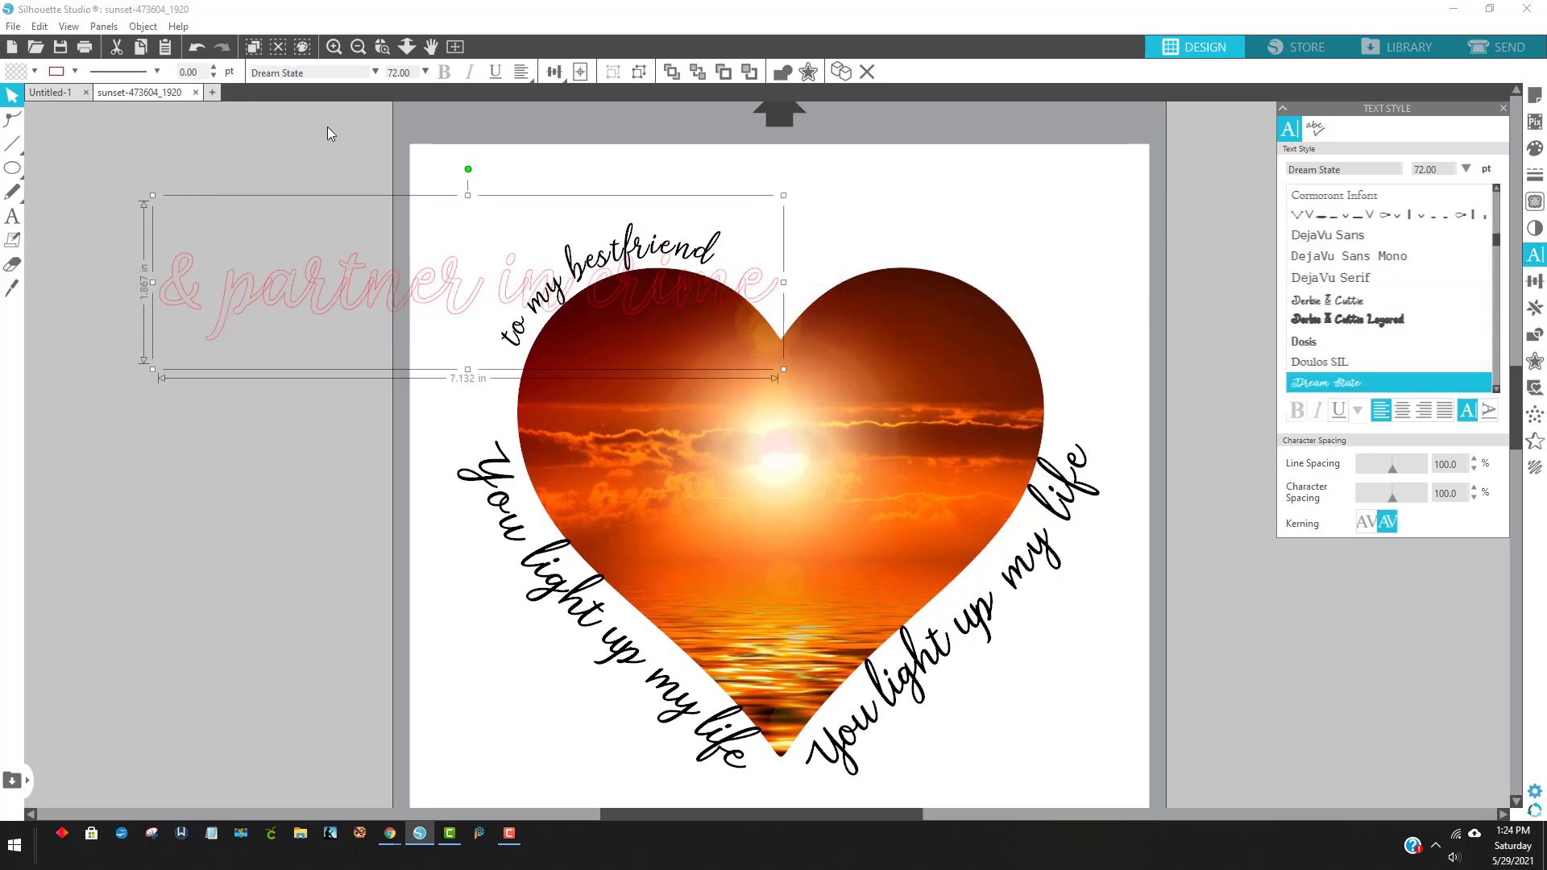
{"action": "left_click", "coordinate": [34, 71]}
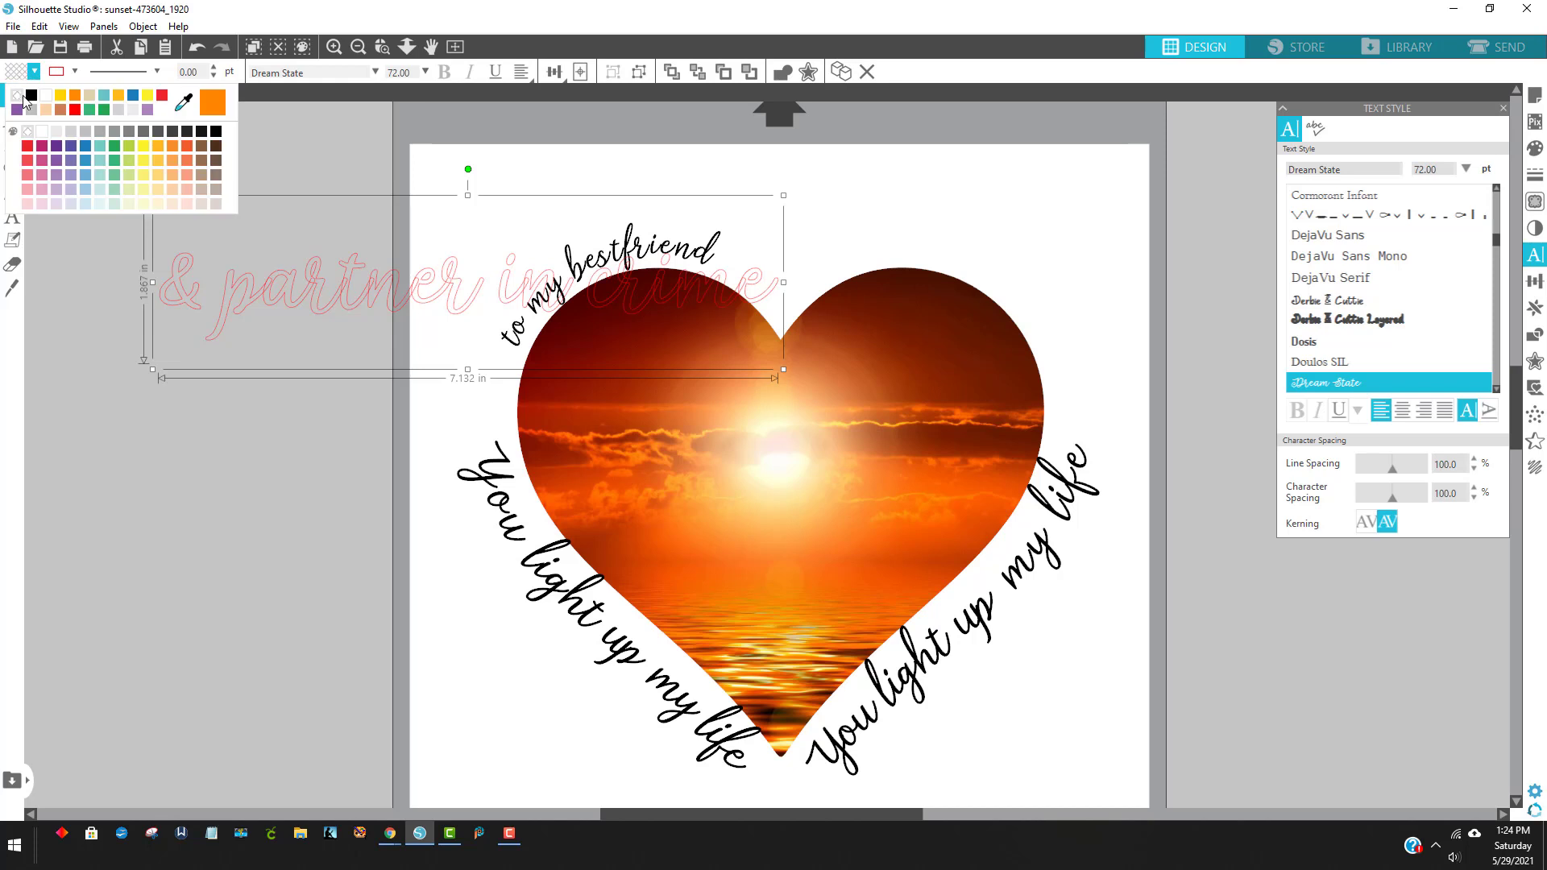
{"action": "left_click", "coordinate": [32, 96]}
{"action": "left_click", "coordinate": [55, 73]}
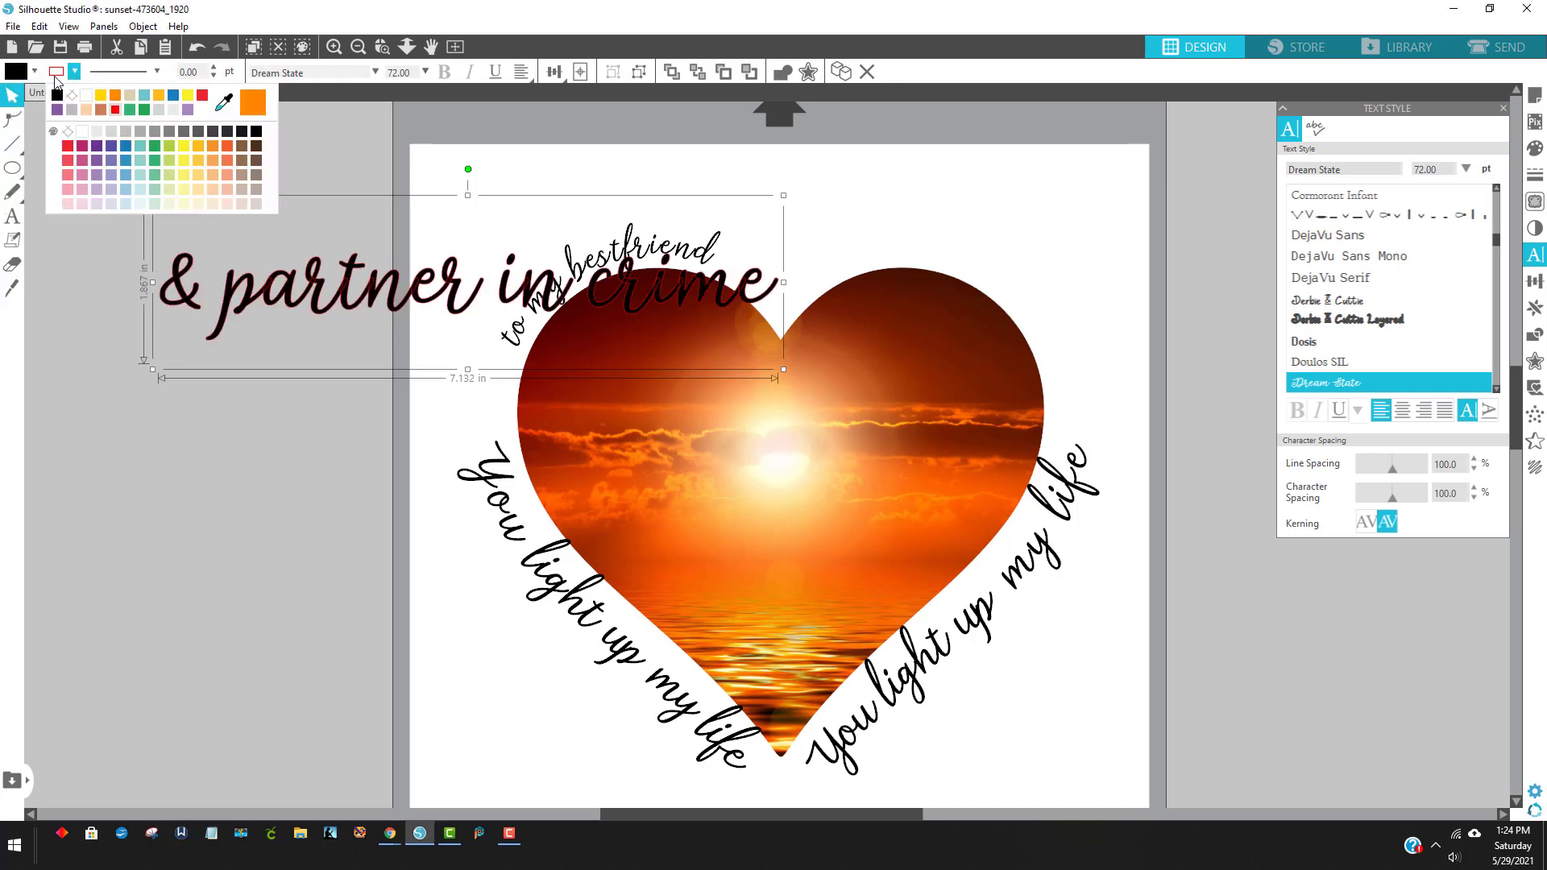
{"action": "left_click", "coordinate": [18, 75]}
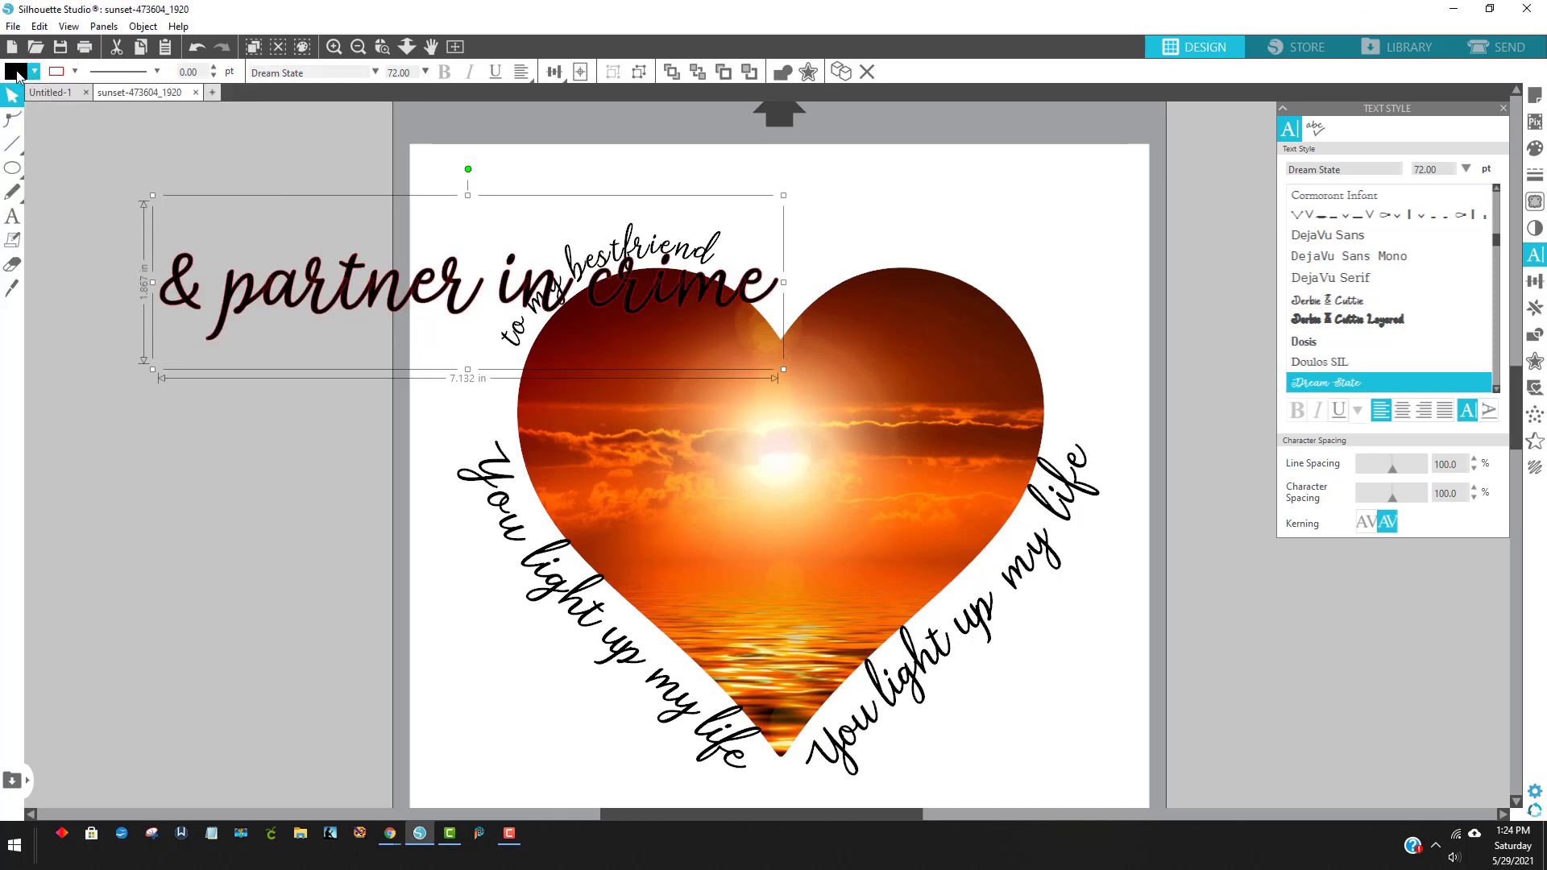
{"action": "left_click", "coordinate": [58, 73]}
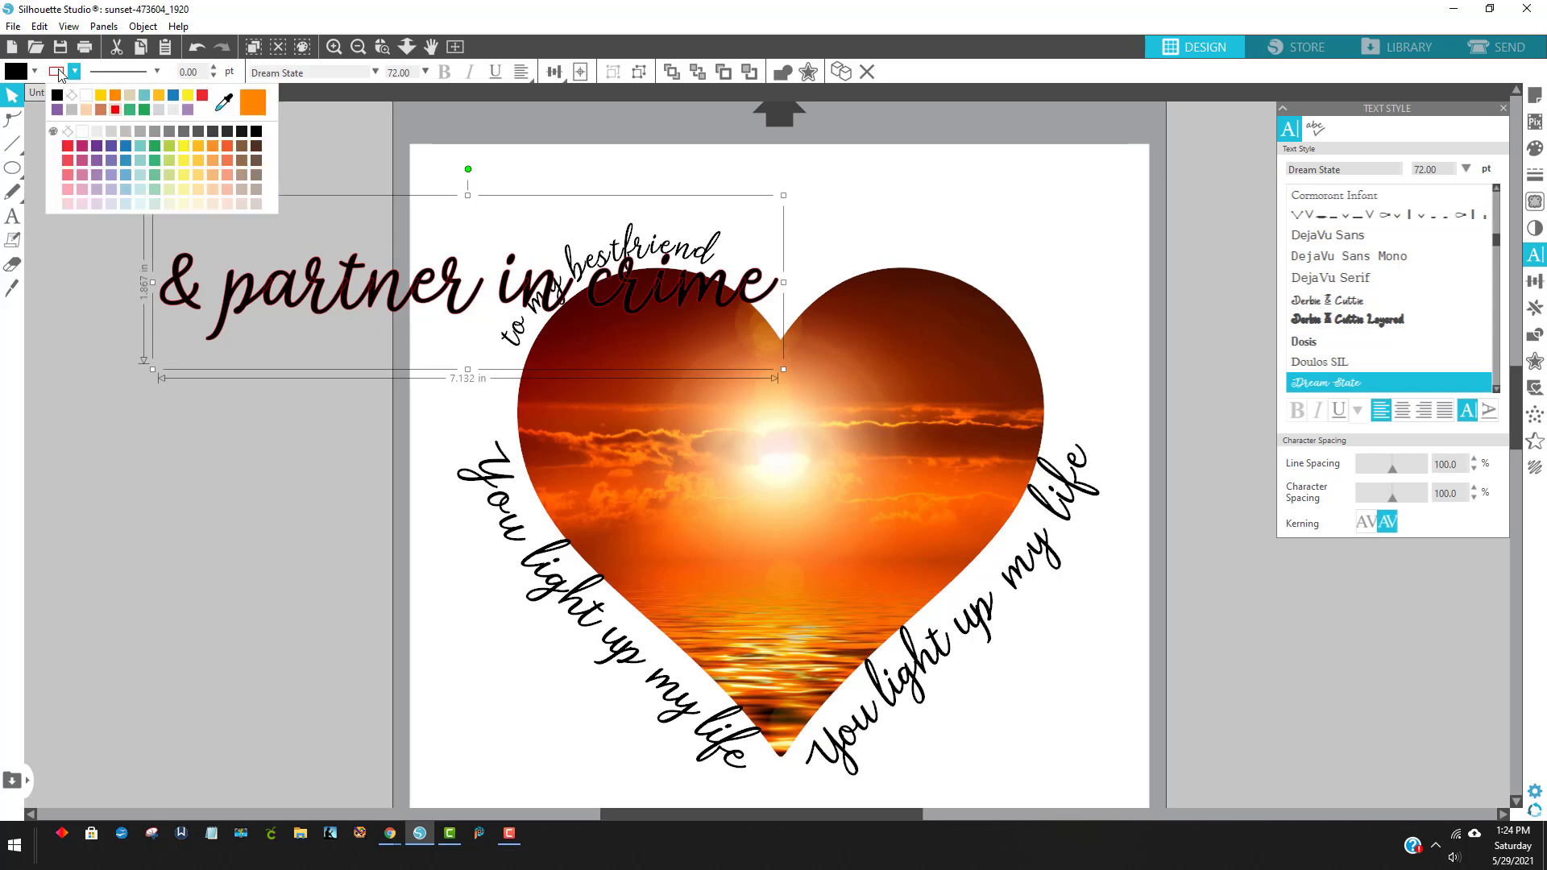
{"action": "left_click", "coordinate": [72, 95]}
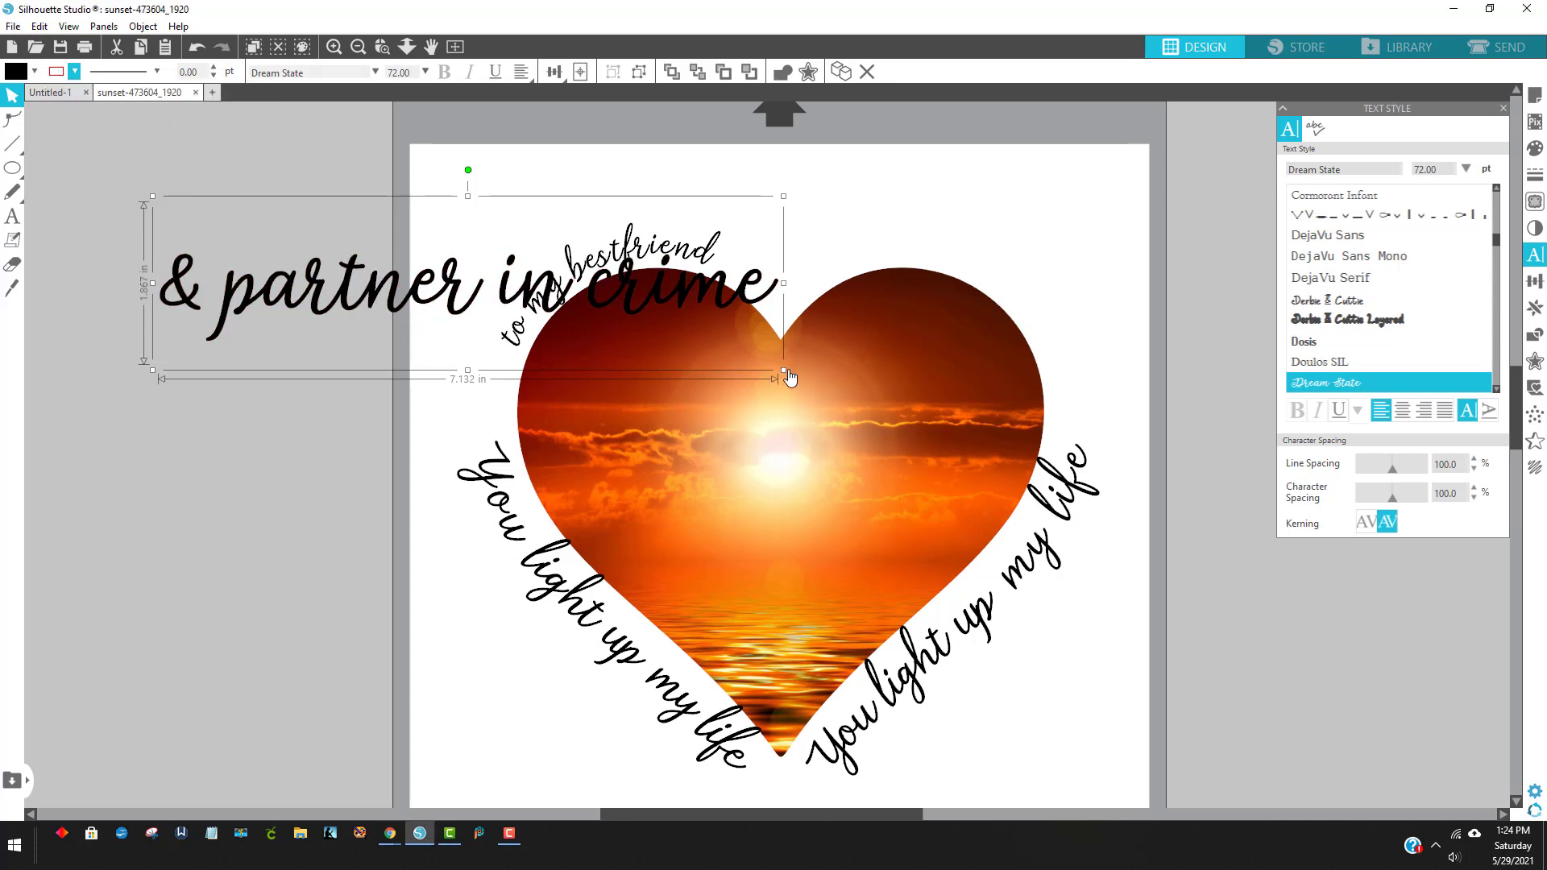
- Reduce the "& partner in crime" text to 38 pt and move it up, clear of the heart
{"action": "left_click_drag", "start_coordinate": [783, 370], "coordinate": [552, 309]}
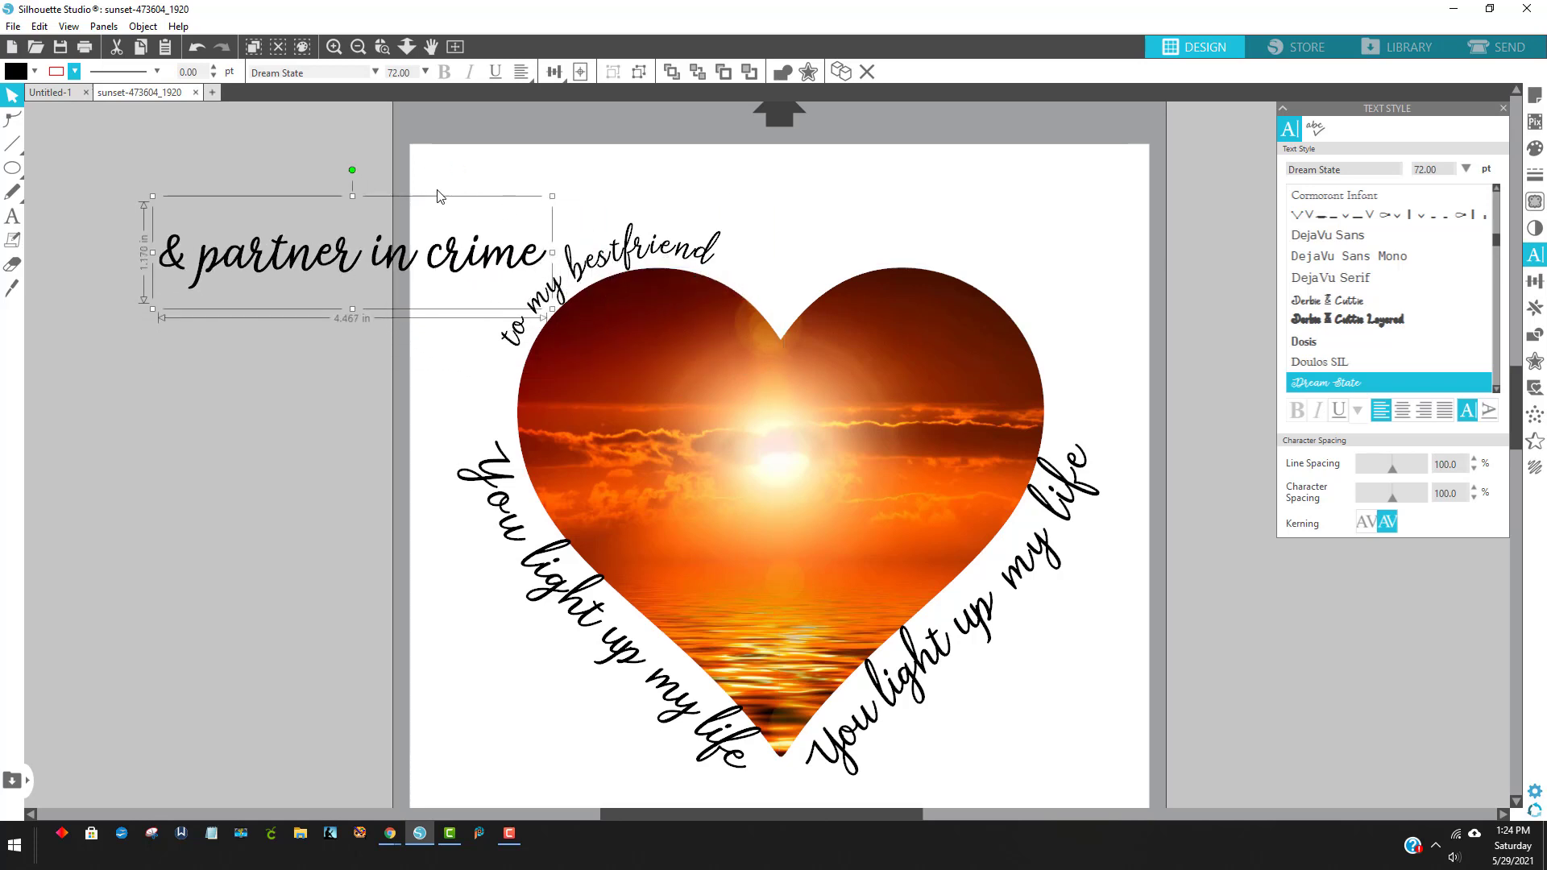
{"action": "left_click", "coordinate": [398, 69]}
{"action": "type", "text": "38"}
{"action": "key", "text": "Return"}
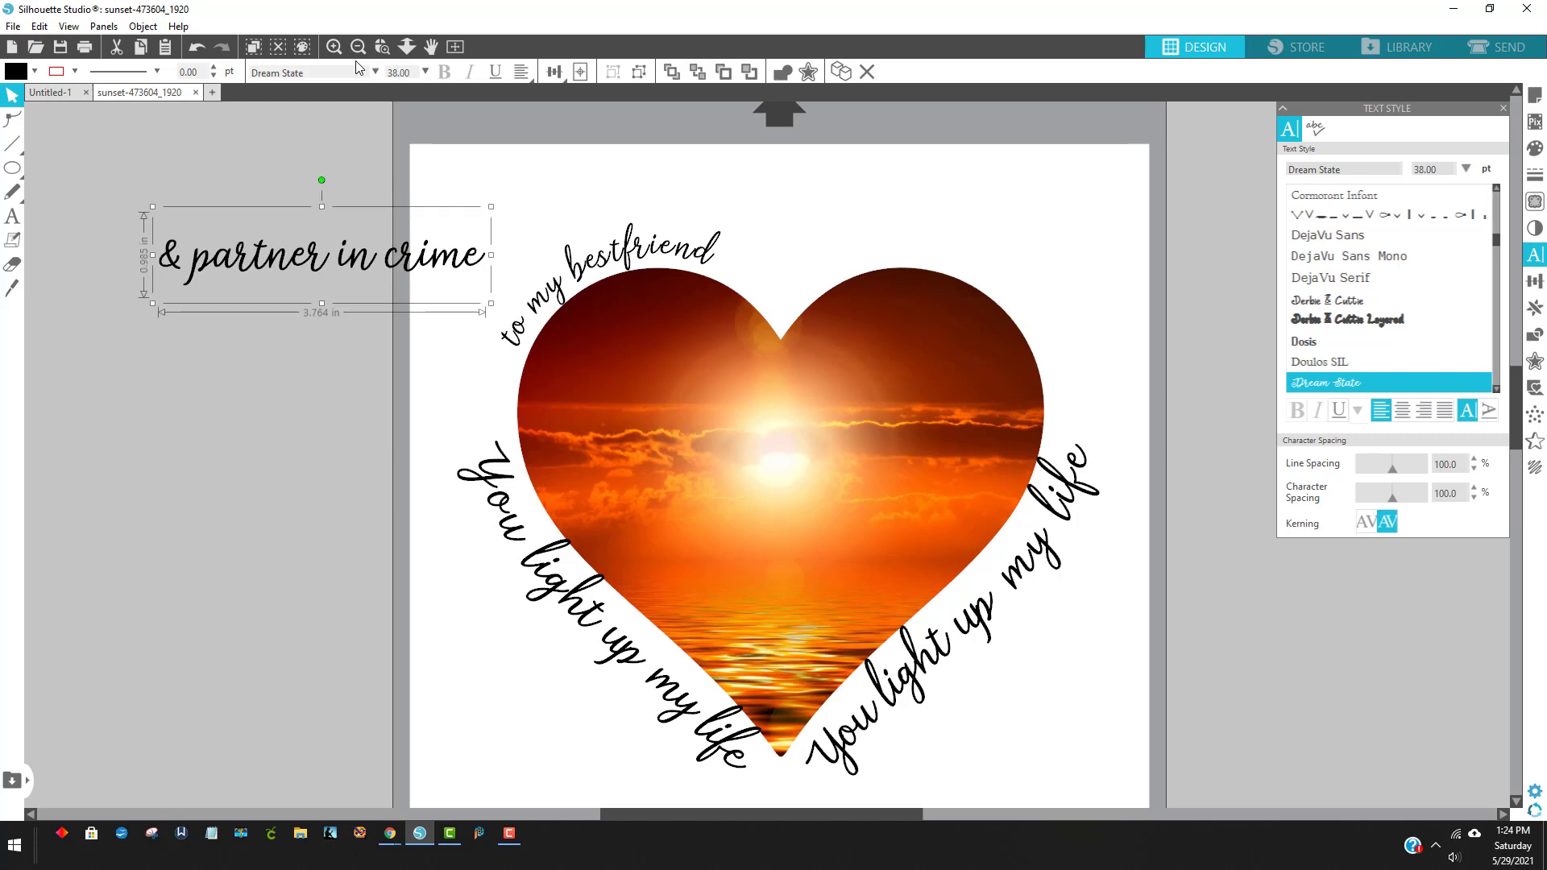
{"action": "left_click_drag", "start_coordinate": [293, 269], "coordinate": [316, 175]}
- Set the "& partner in crime" text to 28 pt to match the "to my bestfriend" text
{"action": "left_click", "coordinate": [578, 278]}
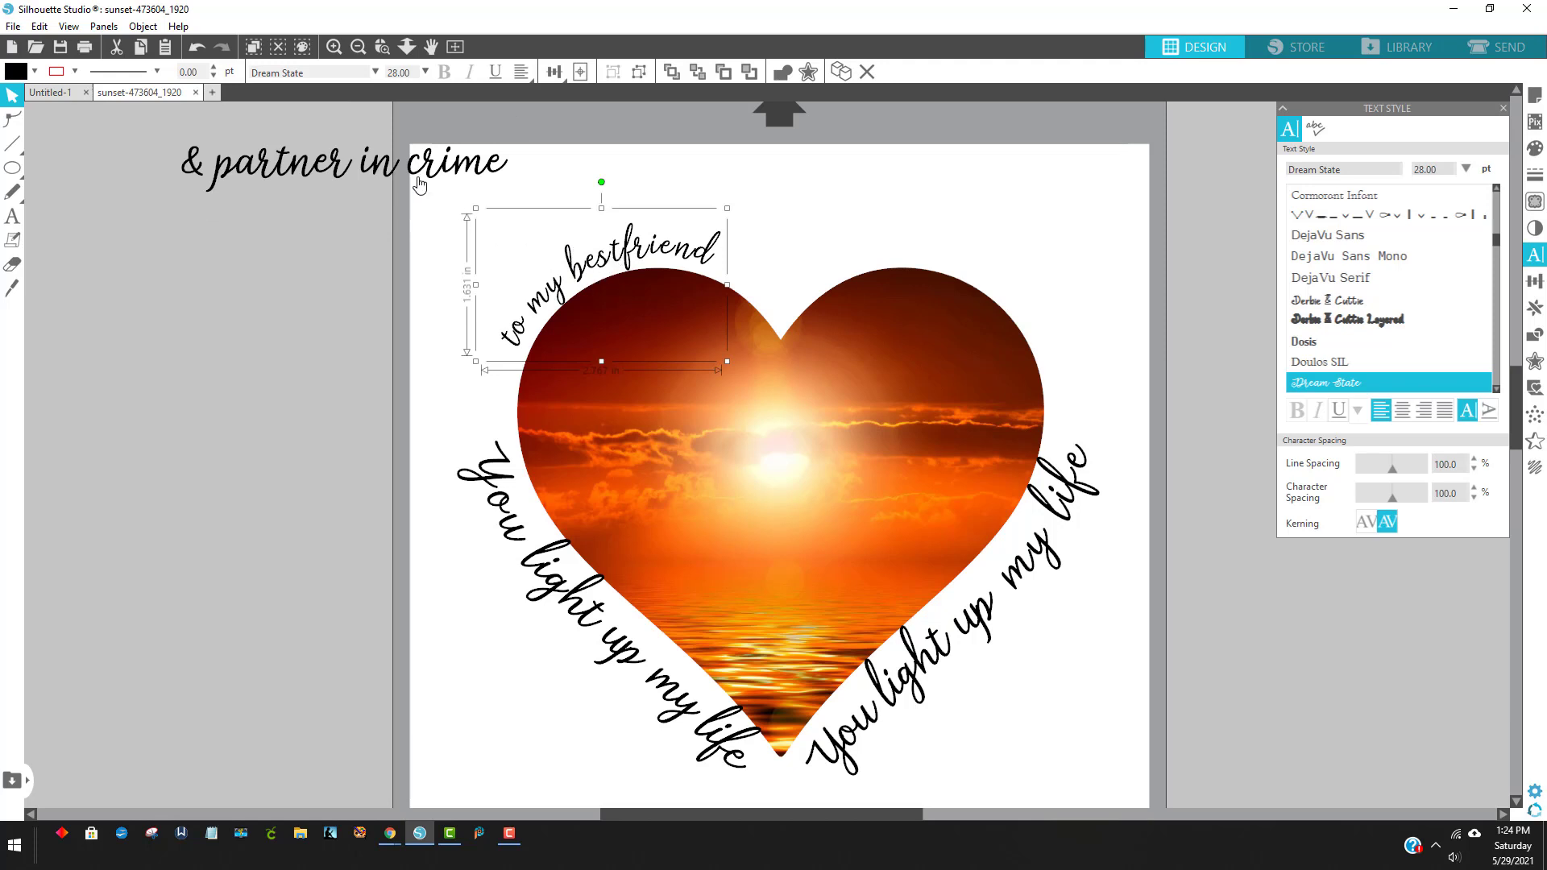
{"action": "left_click", "coordinate": [377, 133]}
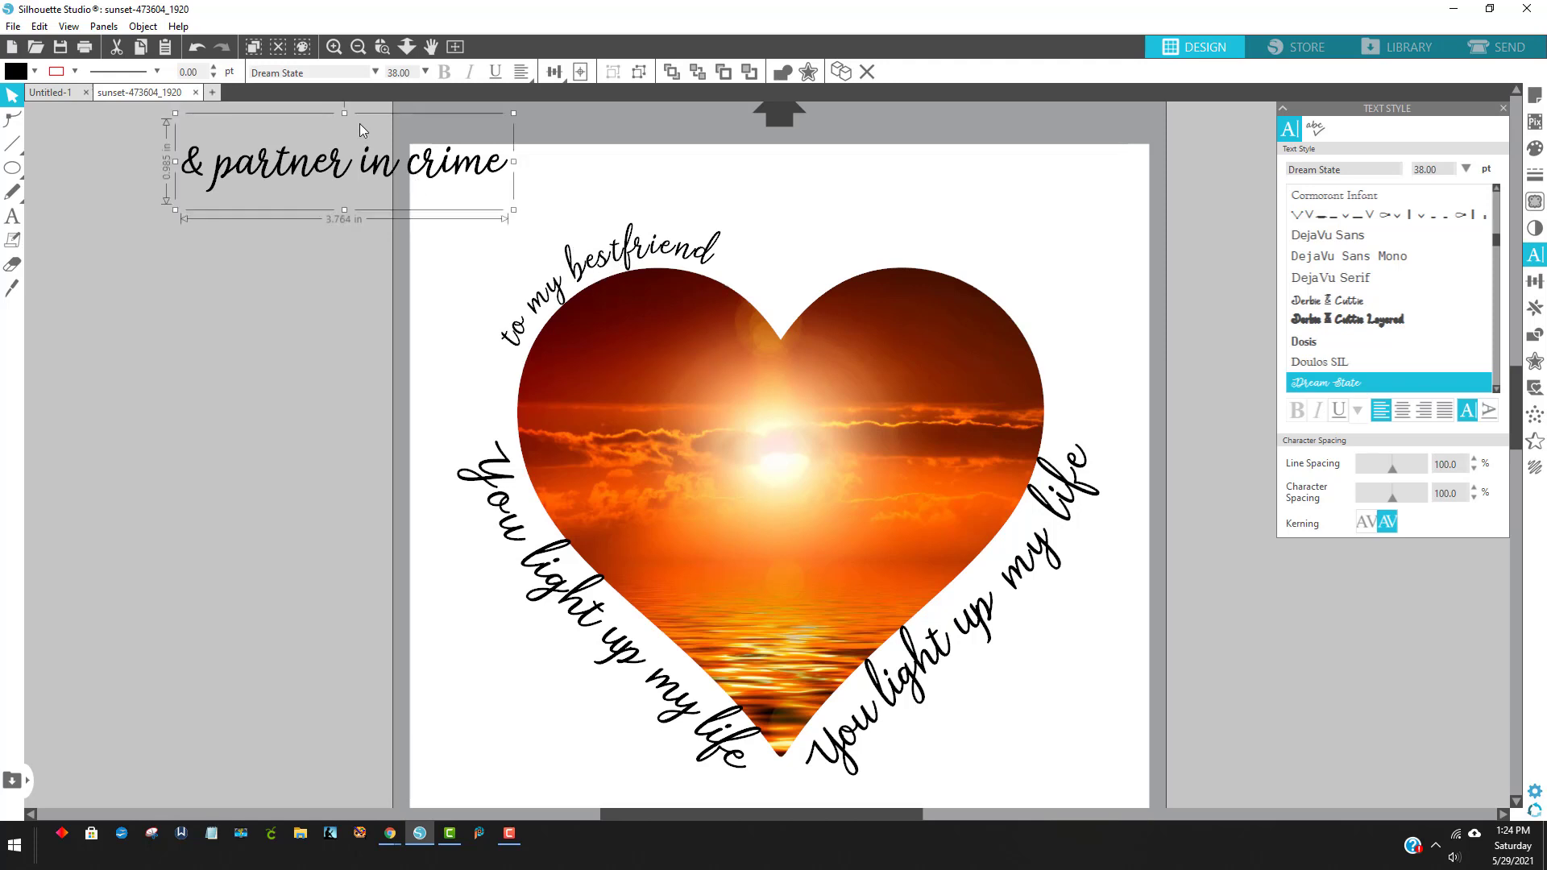
{"action": "left_click", "coordinate": [418, 70]}
{"action": "type", "text": "28"}
{"action": "key", "text": "Return"}
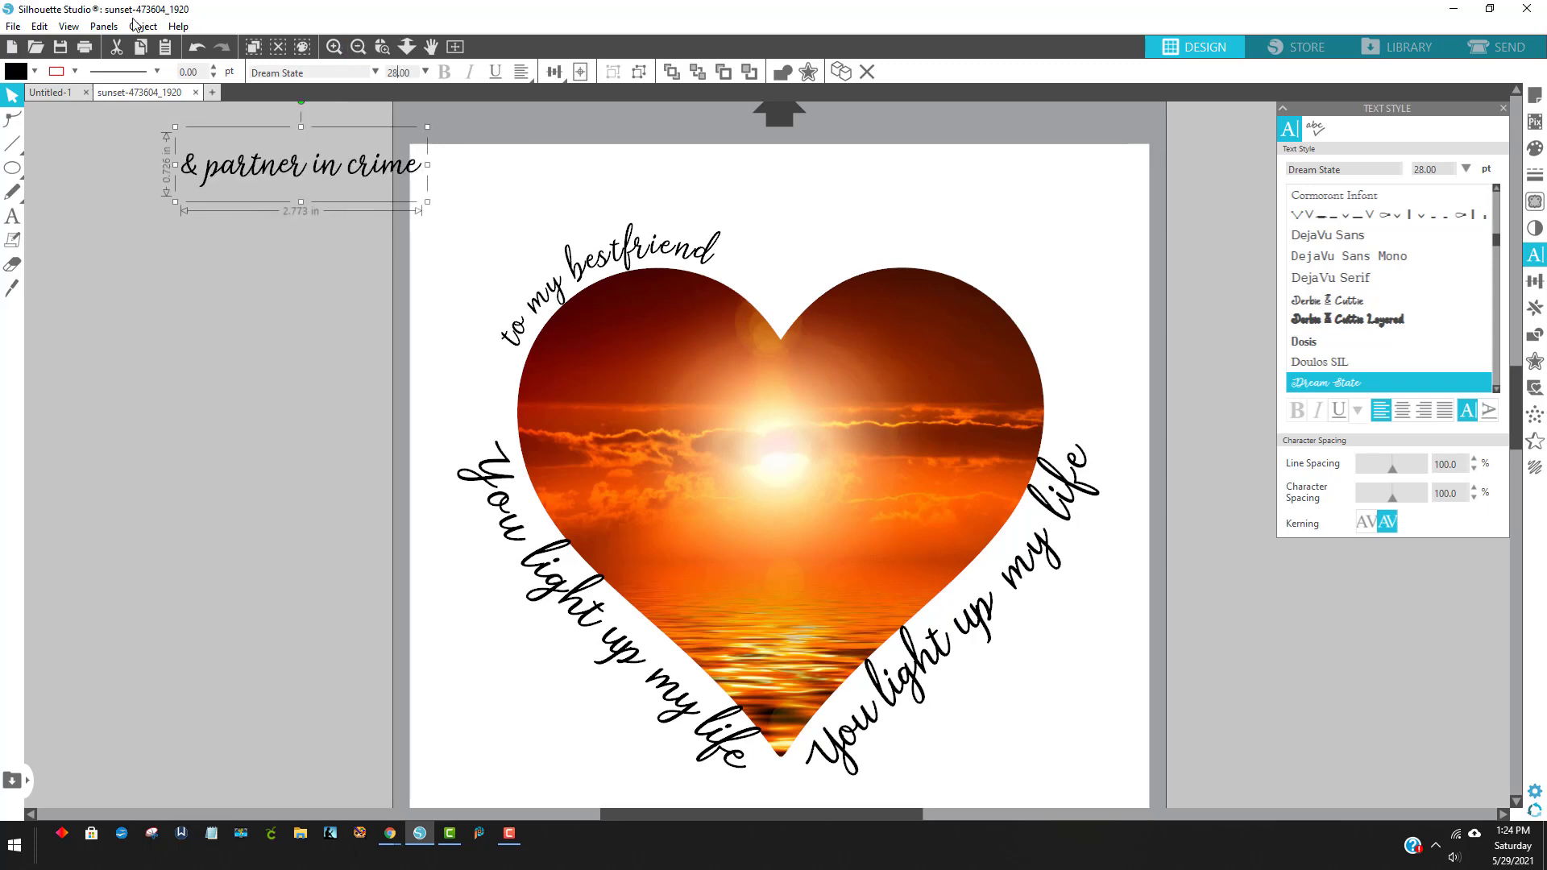
{"action": "left_click", "coordinate": [94, 331]}
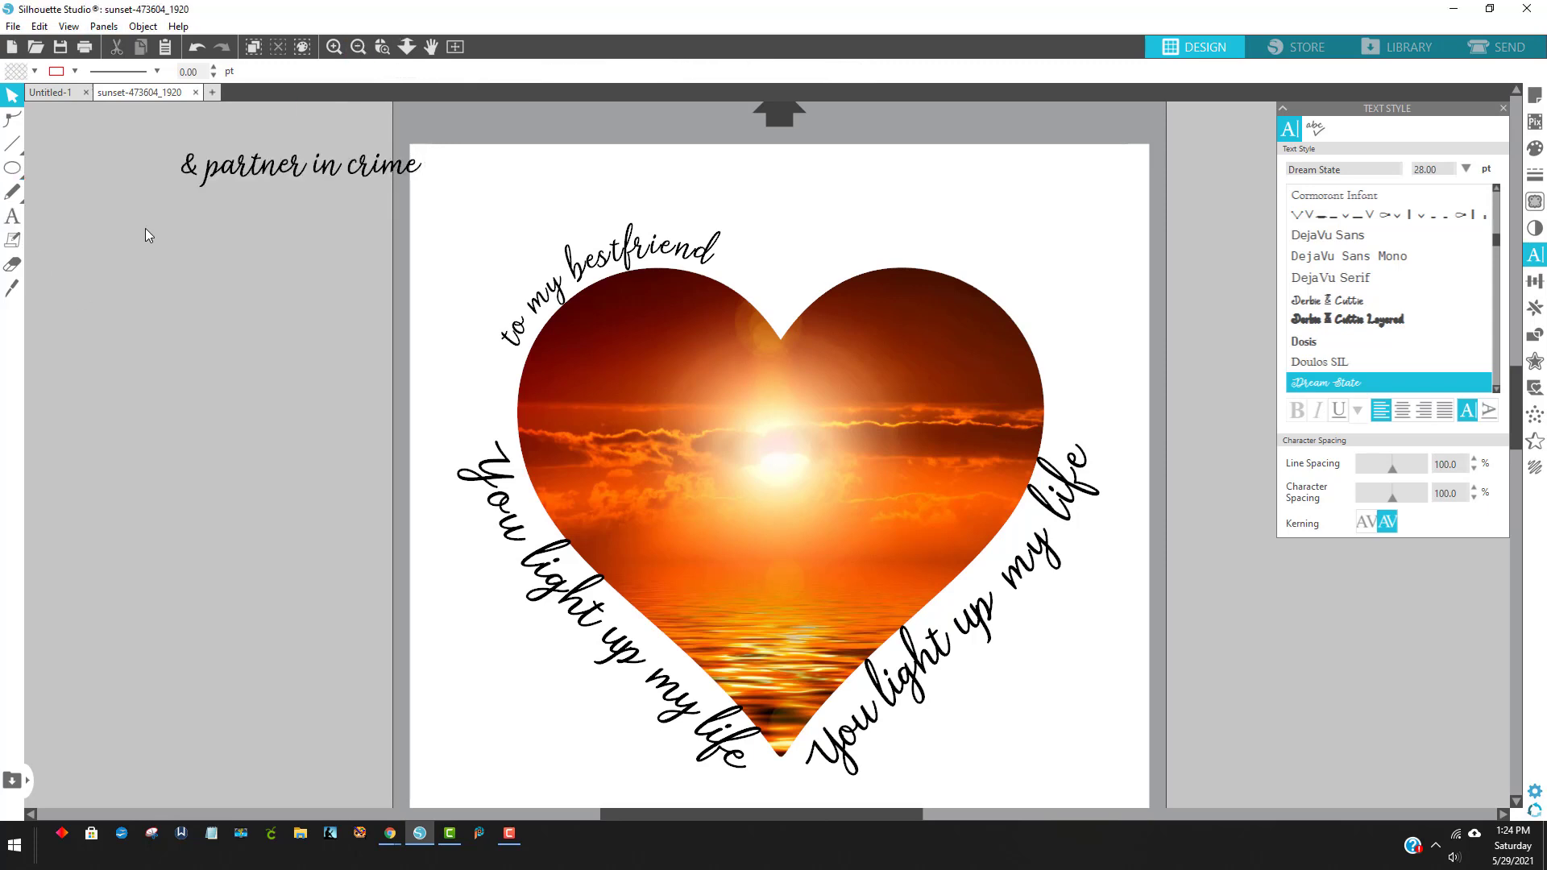
- Attach the "& partner in crime" text to the heart's upper right curve and offset it just outside the shape
{"action": "left_click", "coordinate": [224, 178]}
{"action": "left_click_drag", "start_coordinate": [182, 173], "coordinate": [774, 262]}
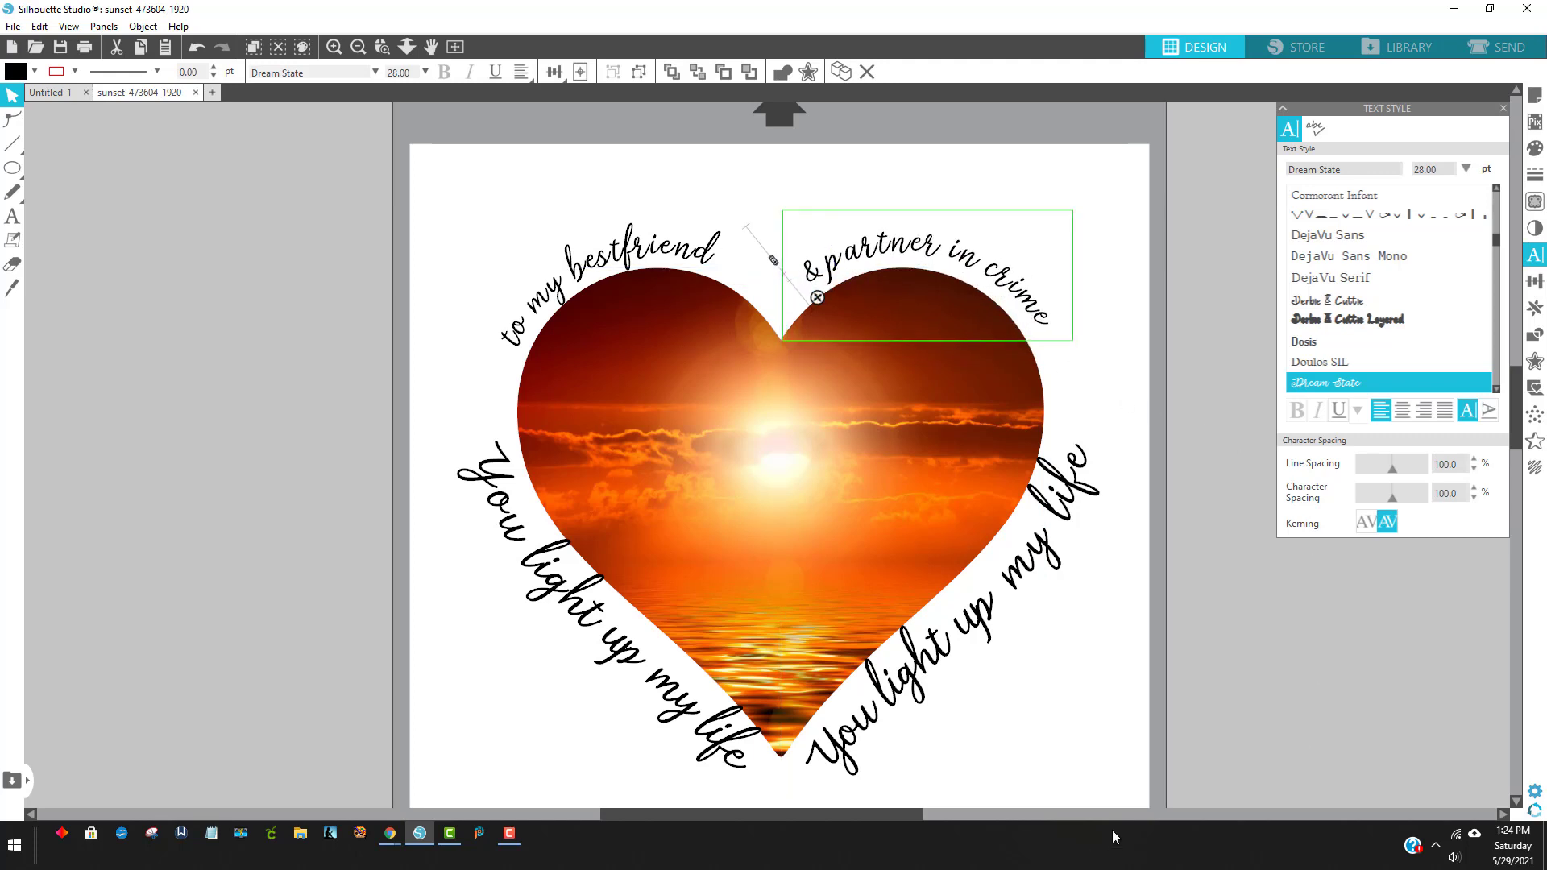
{"action": "left_click", "coordinate": [1140, 722]}
{"action": "scroll", "coordinate": [1240, 681], "scroll_direction": "down", "scroll_amount": 3}
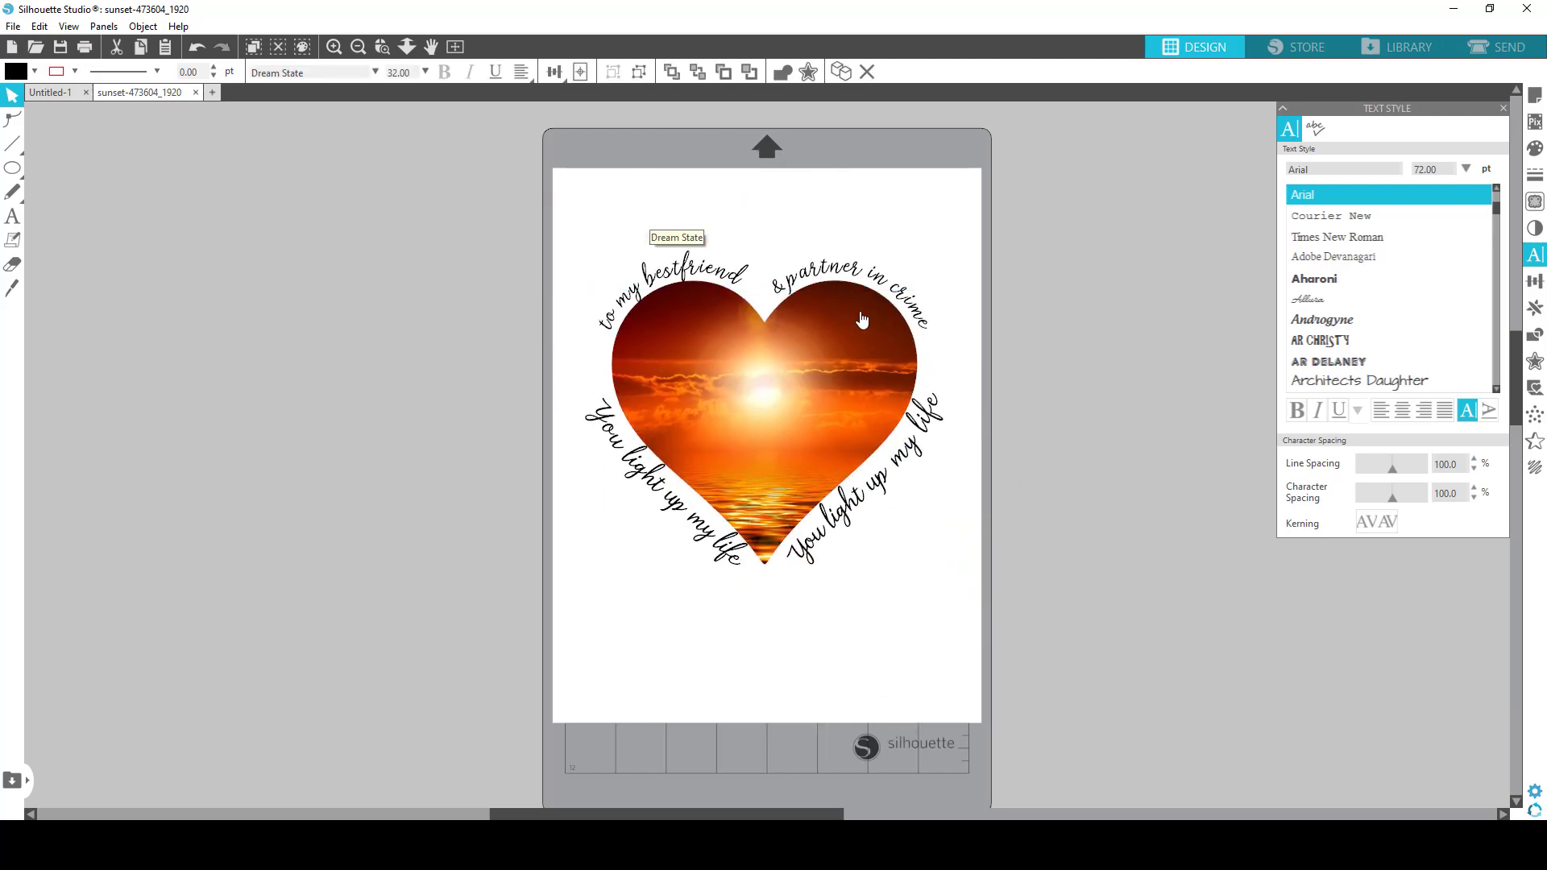
{"action": "left_click", "coordinate": [1055, 308]}
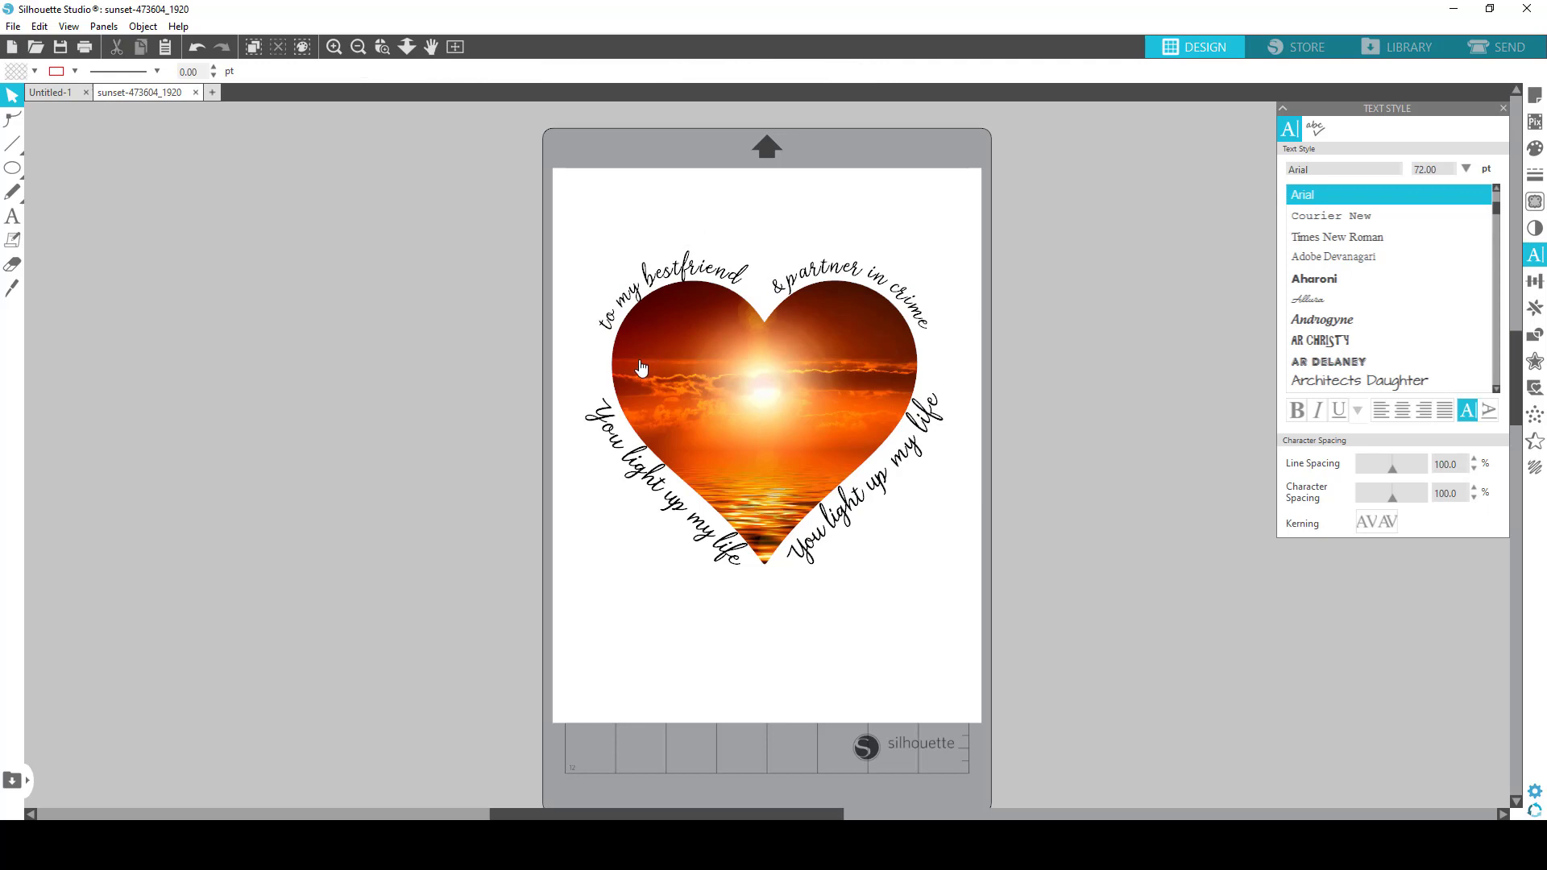
- Convert the "to my bestfriend" text to a path, keeping it in place on the heart's upper left curve
{"action": "left_click", "coordinate": [670, 268]}
{"action": "right_click", "coordinate": [670, 266]}
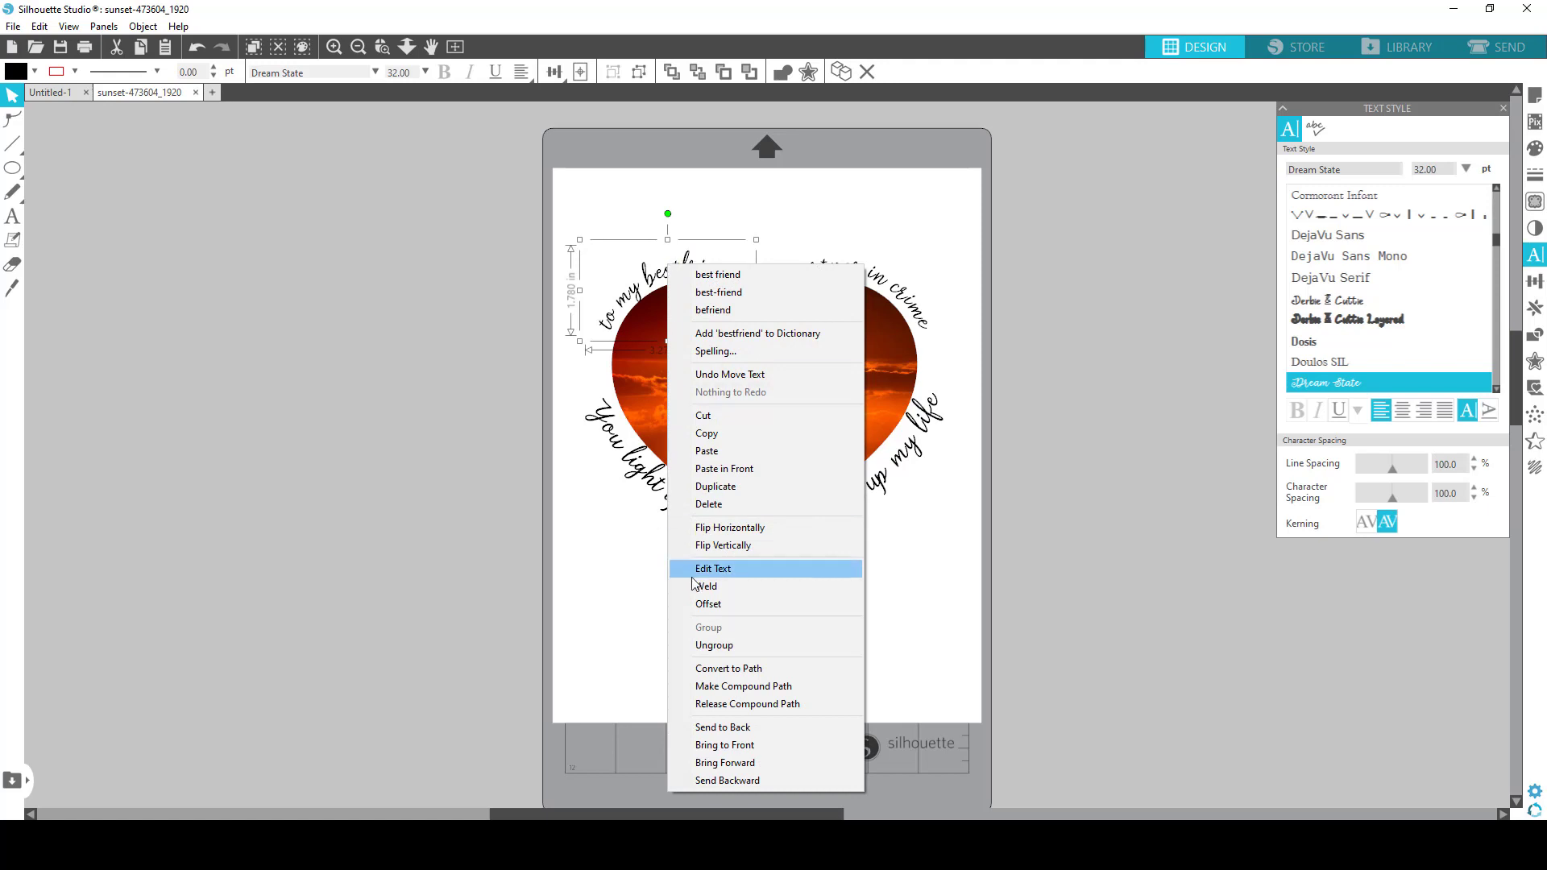
{"action": "left_click", "coordinate": [716, 670]}
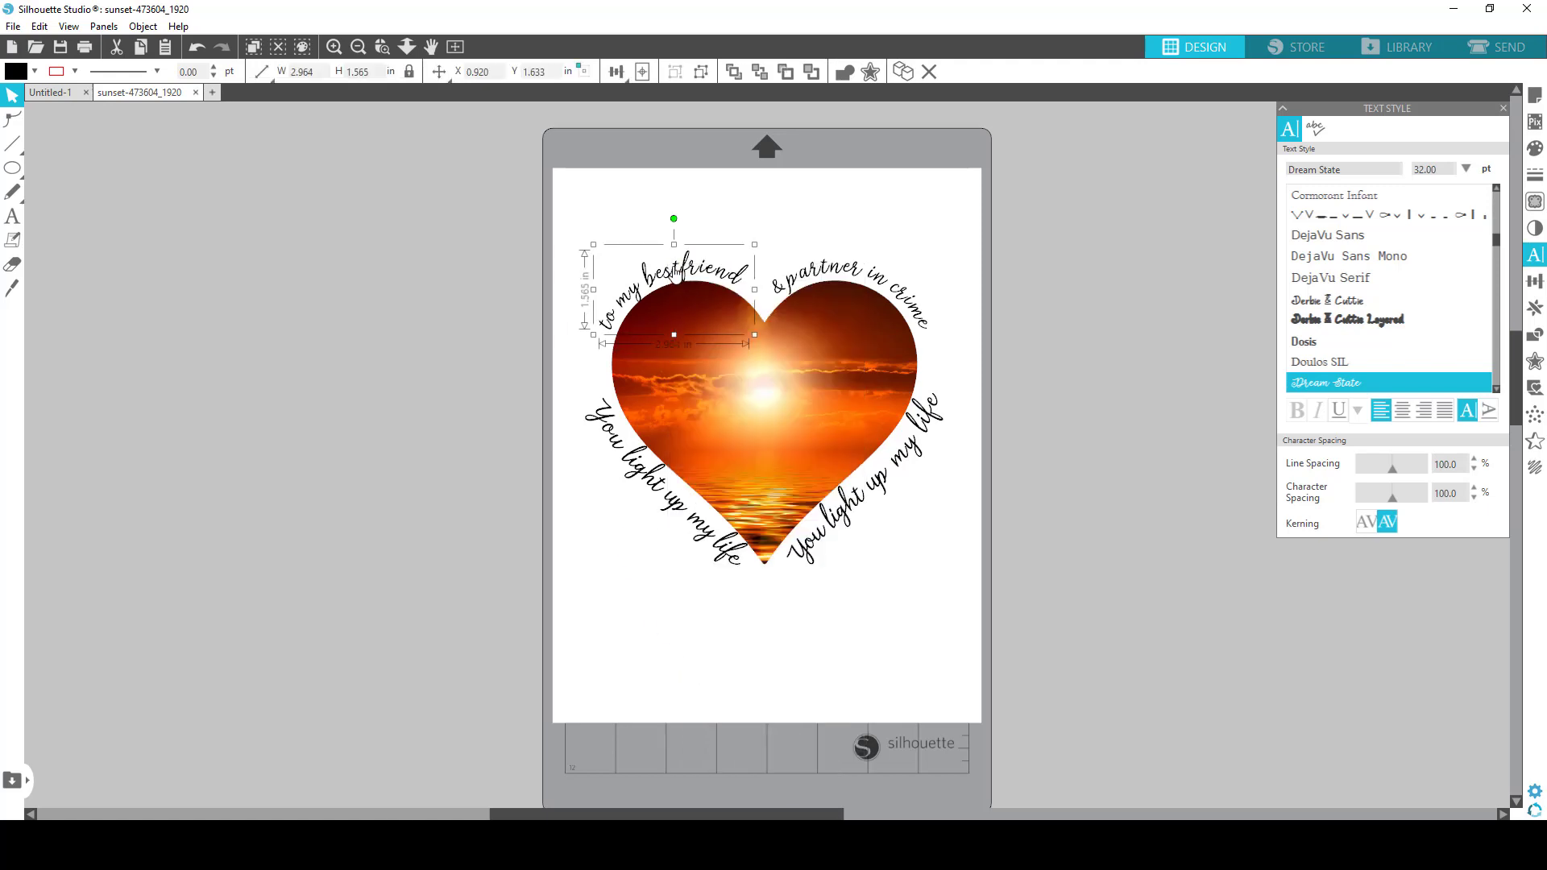
{"action": "left_click_drag", "start_coordinate": [673, 274], "coordinate": [537, 236]}
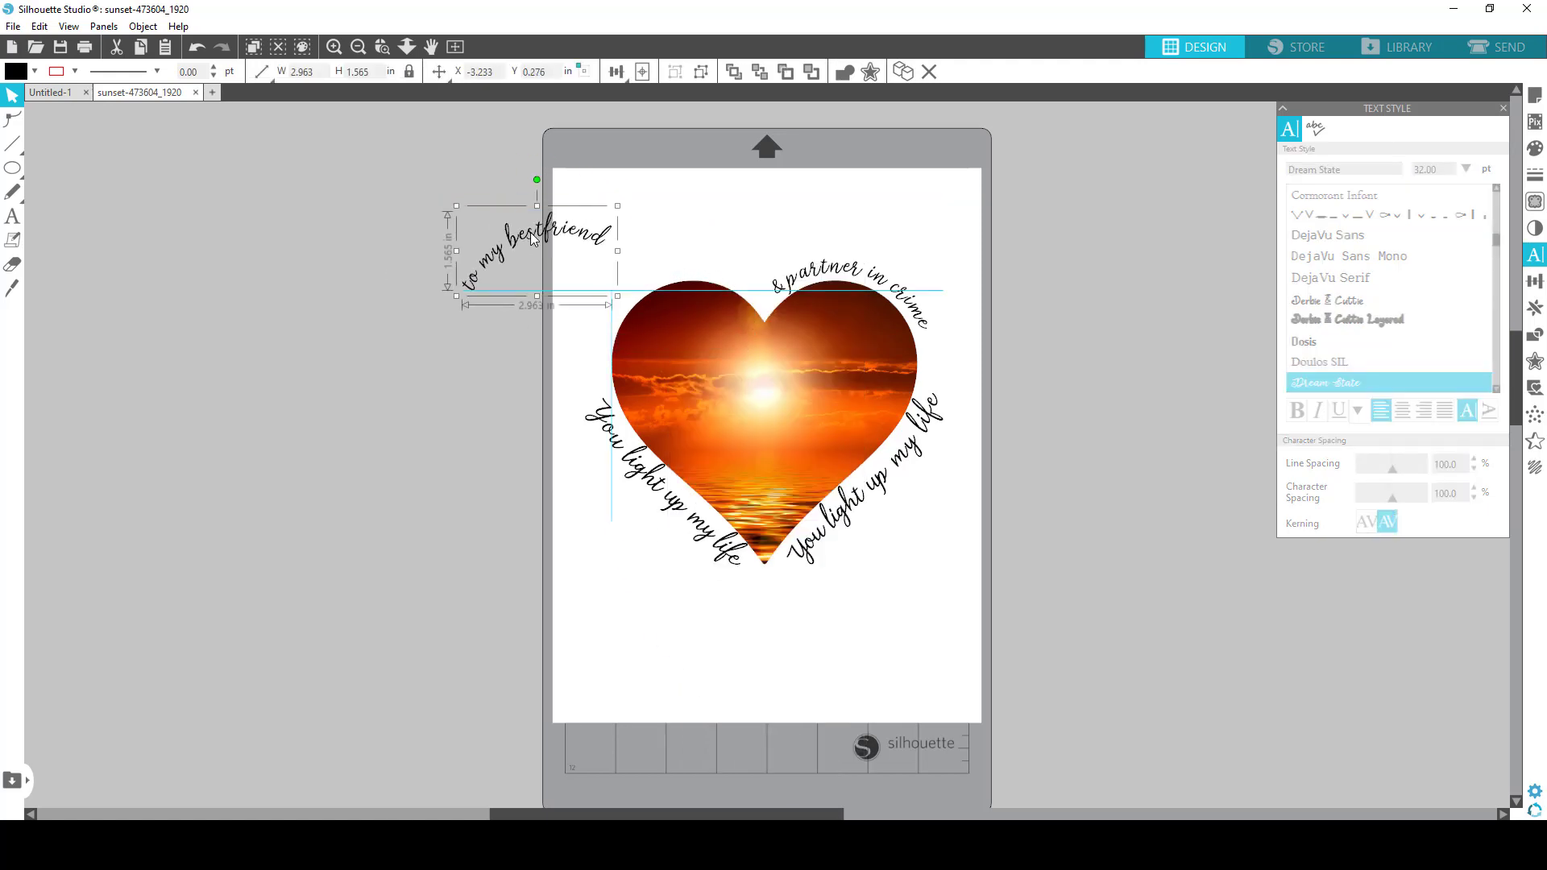
{"action": "left_click", "coordinate": [196, 47]}
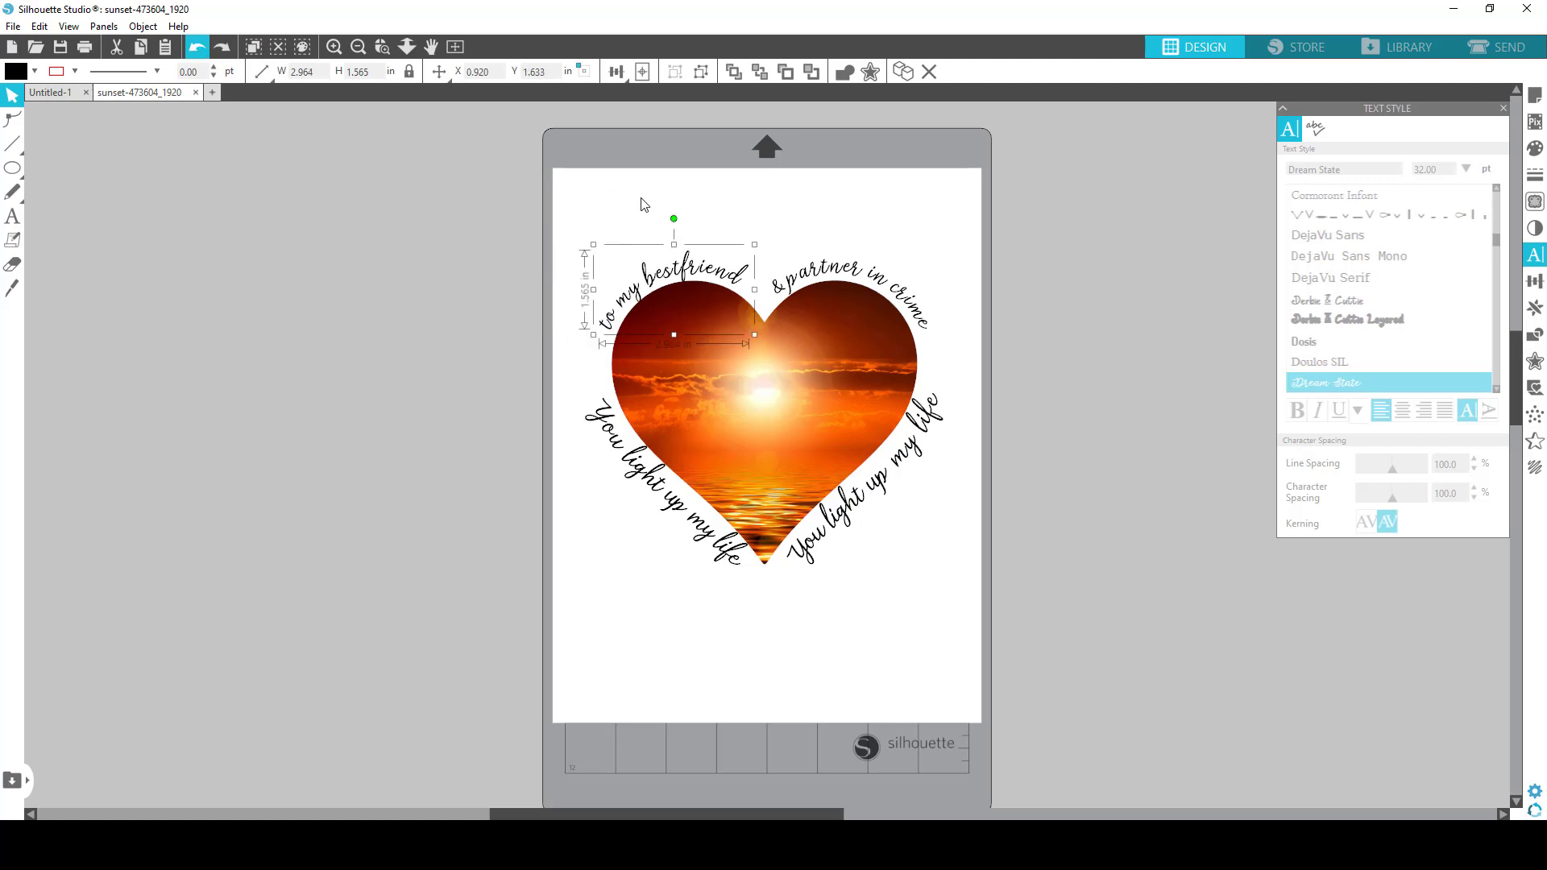
- Convert the "& partner in crime" text to a path
{"action": "left_click", "coordinate": [834, 274]}
{"action": "right_click", "coordinate": [832, 268]}
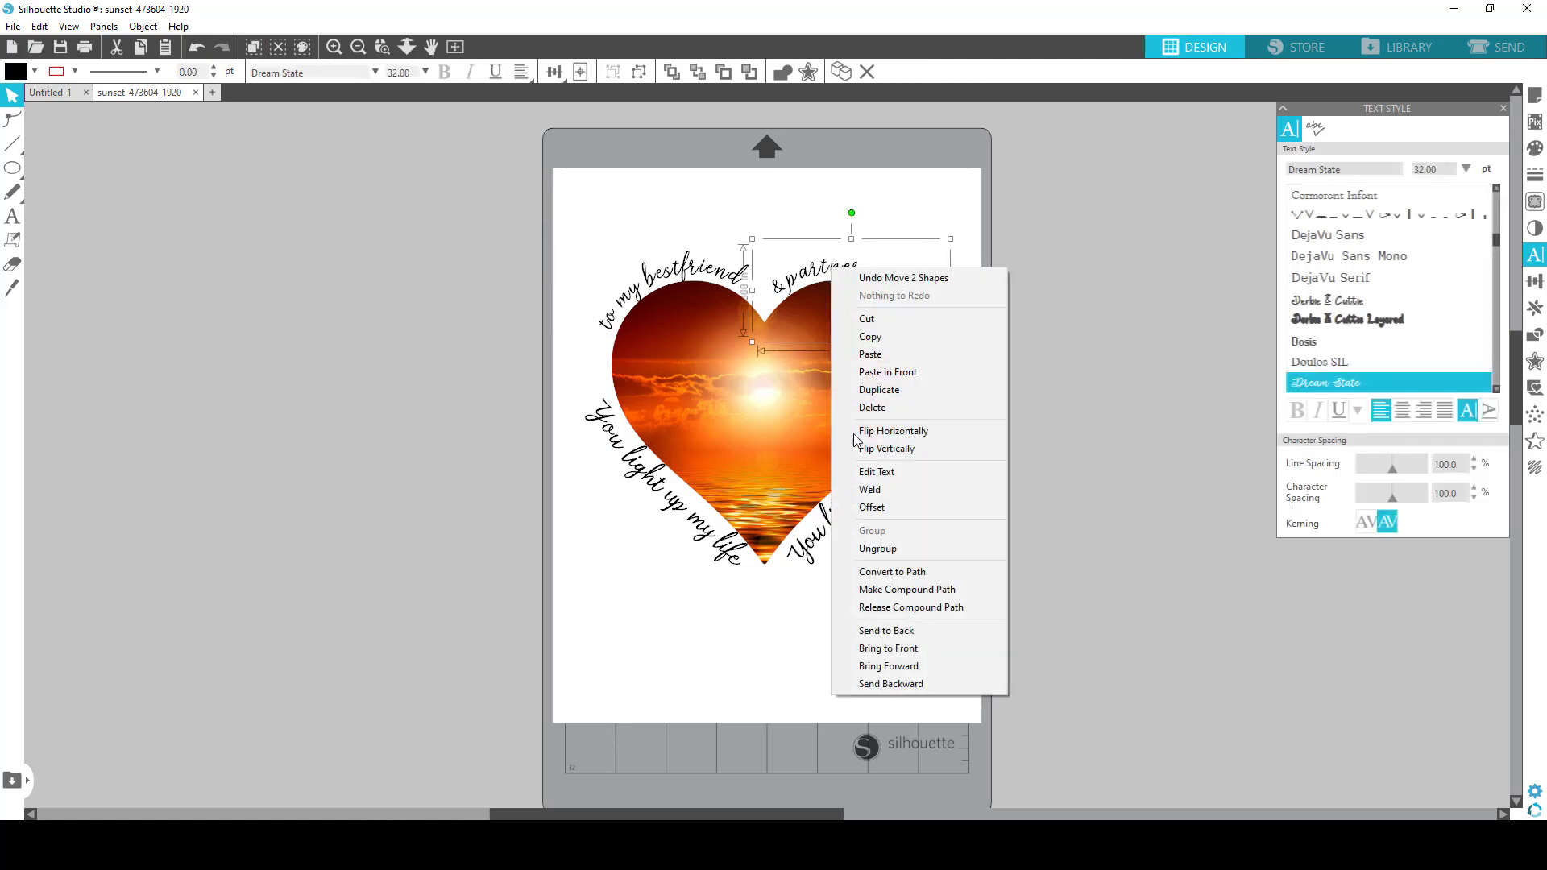
{"action": "left_click", "coordinate": [916, 572]}
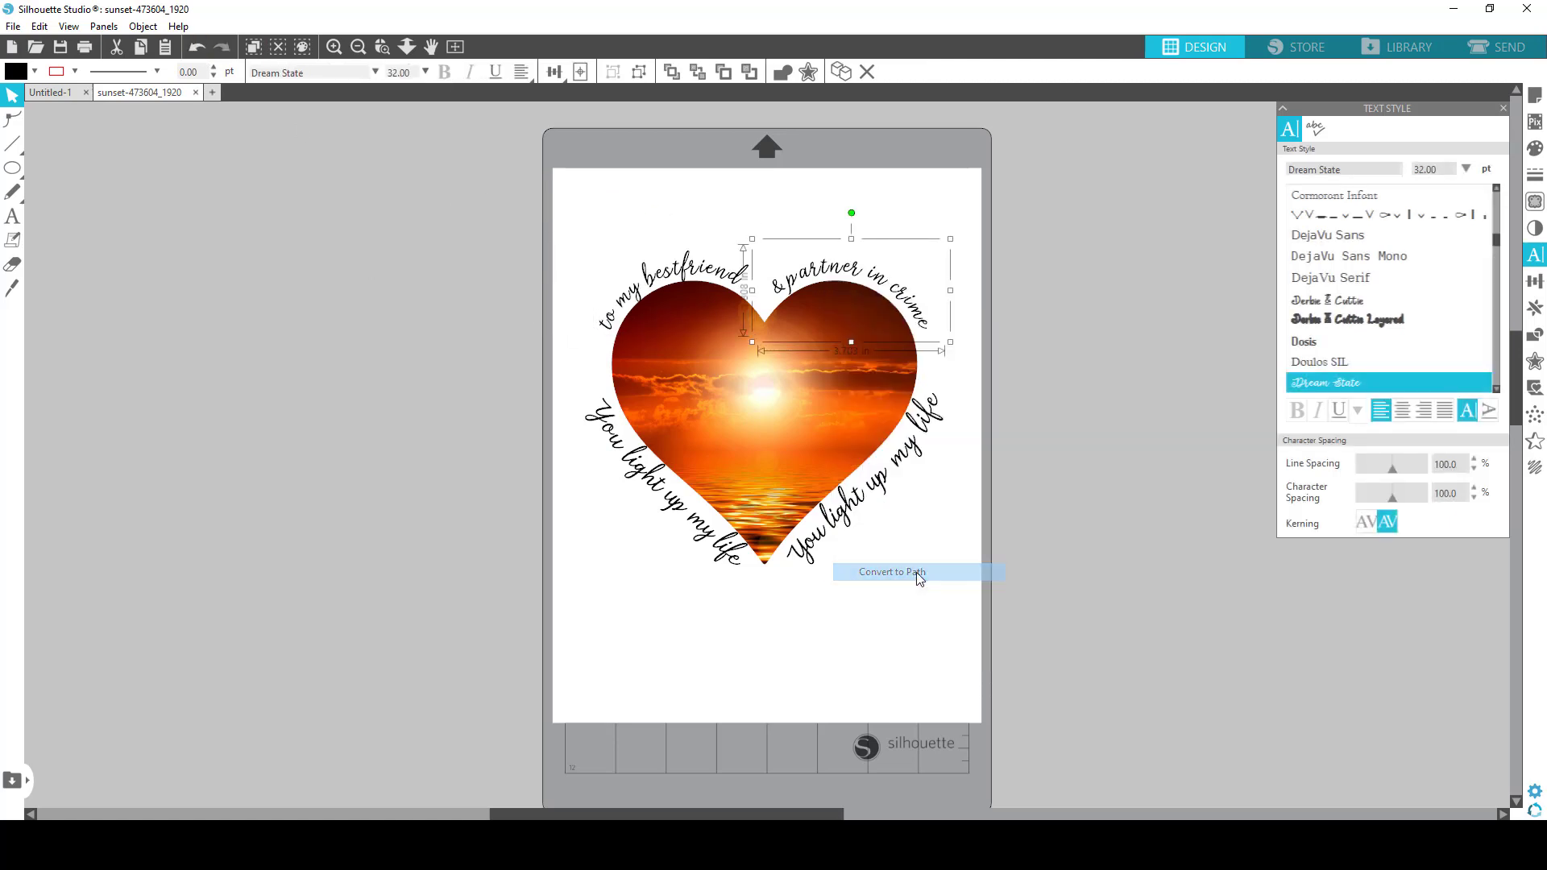
- Convert both "You light up my life" texts along the heart's lower edges to paths
{"action": "left_click", "coordinate": [861, 504]}
{"action": "right_click", "coordinate": [861, 504]}
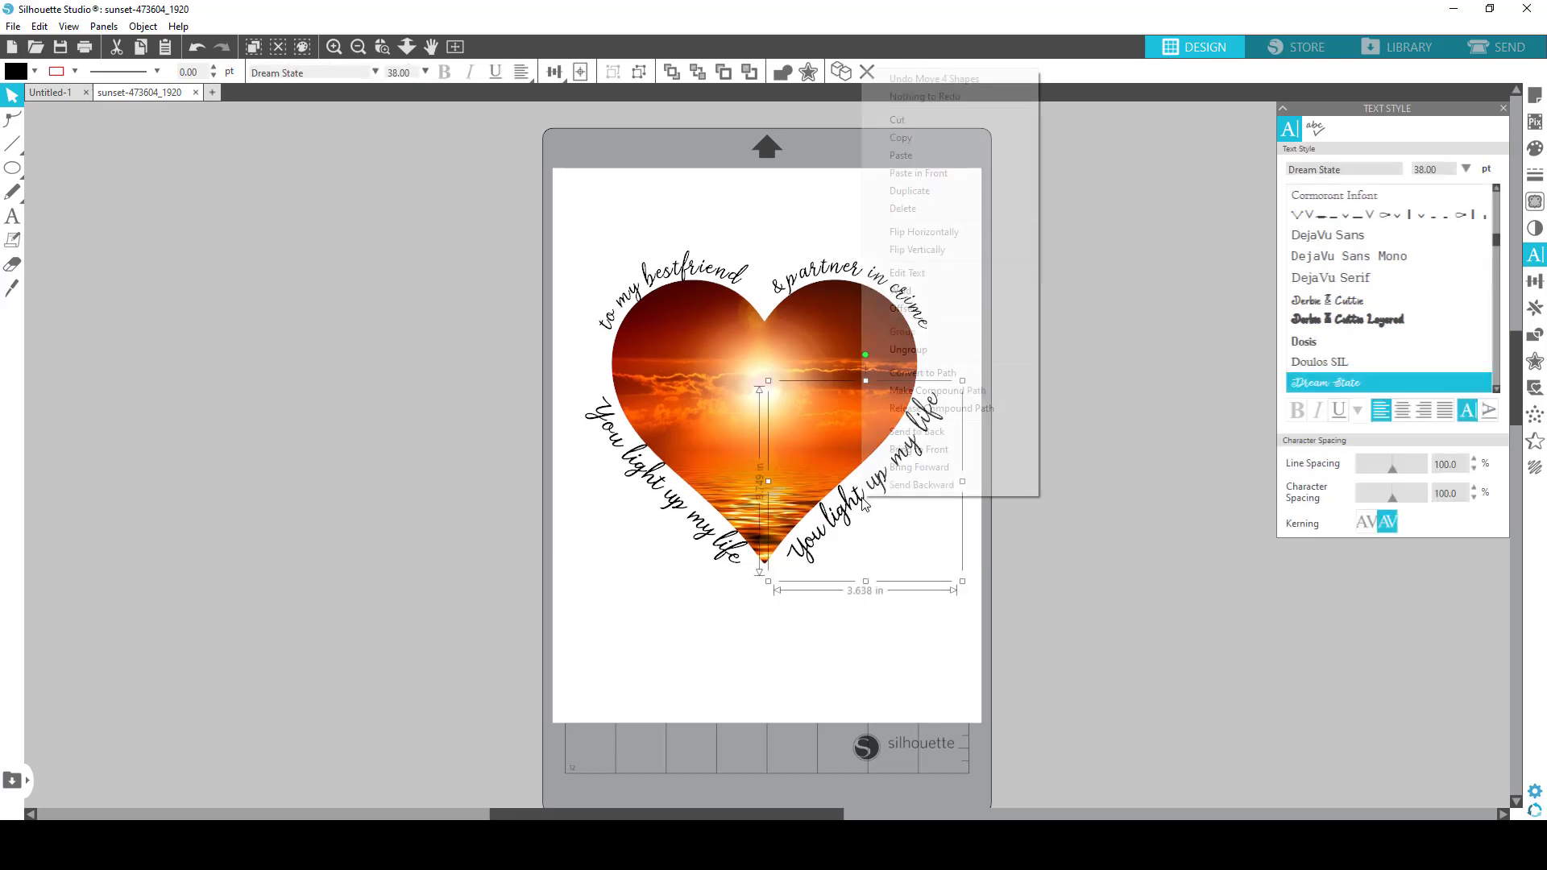
{"action": "left_click", "coordinate": [931, 380]}
{"action": "left_click", "coordinate": [670, 516]}
{"action": "right_click", "coordinate": [670, 516]}
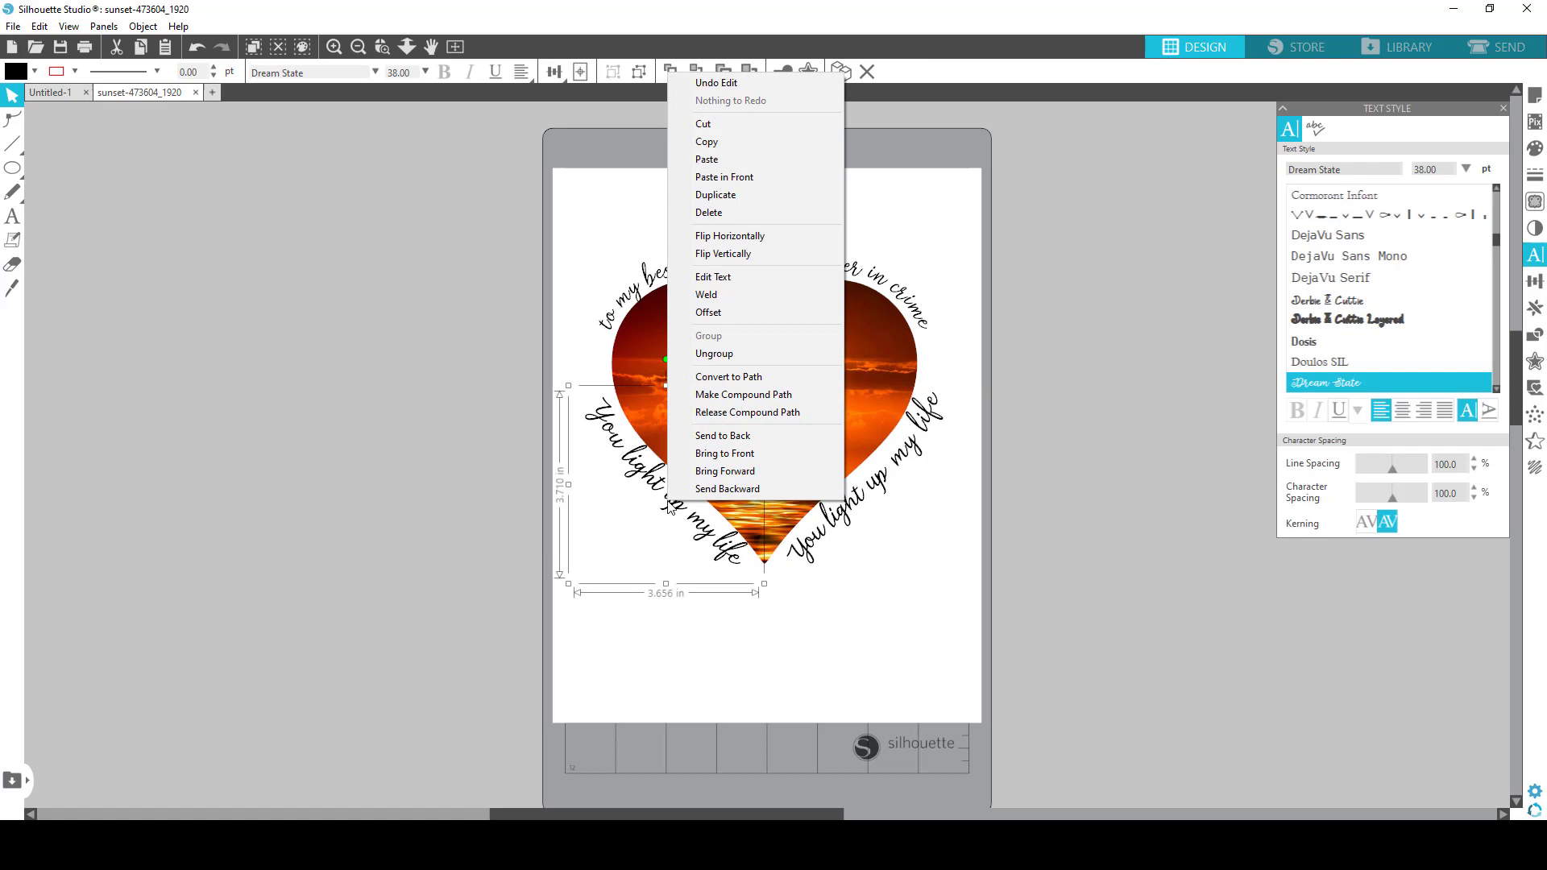
{"action": "left_click", "coordinate": [707, 376]}
{"action": "left_click", "coordinate": [518, 535]}
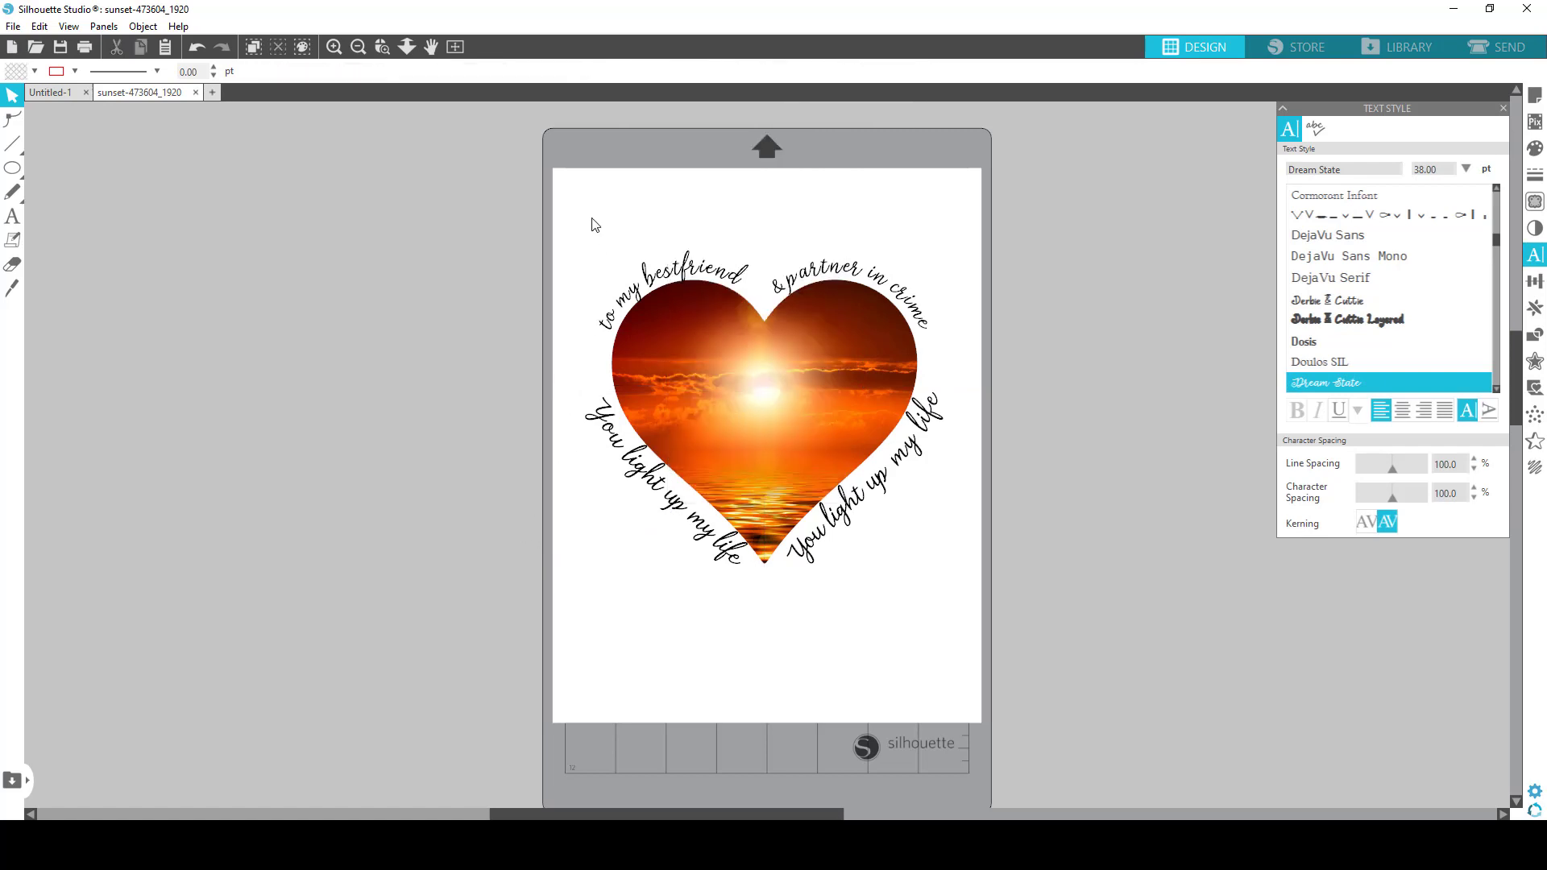
- Group the sunset heart and all four surrounding texts into one object
{"action": "left_click_drag", "start_coordinate": [591, 224], "coordinate": [932, 597]}
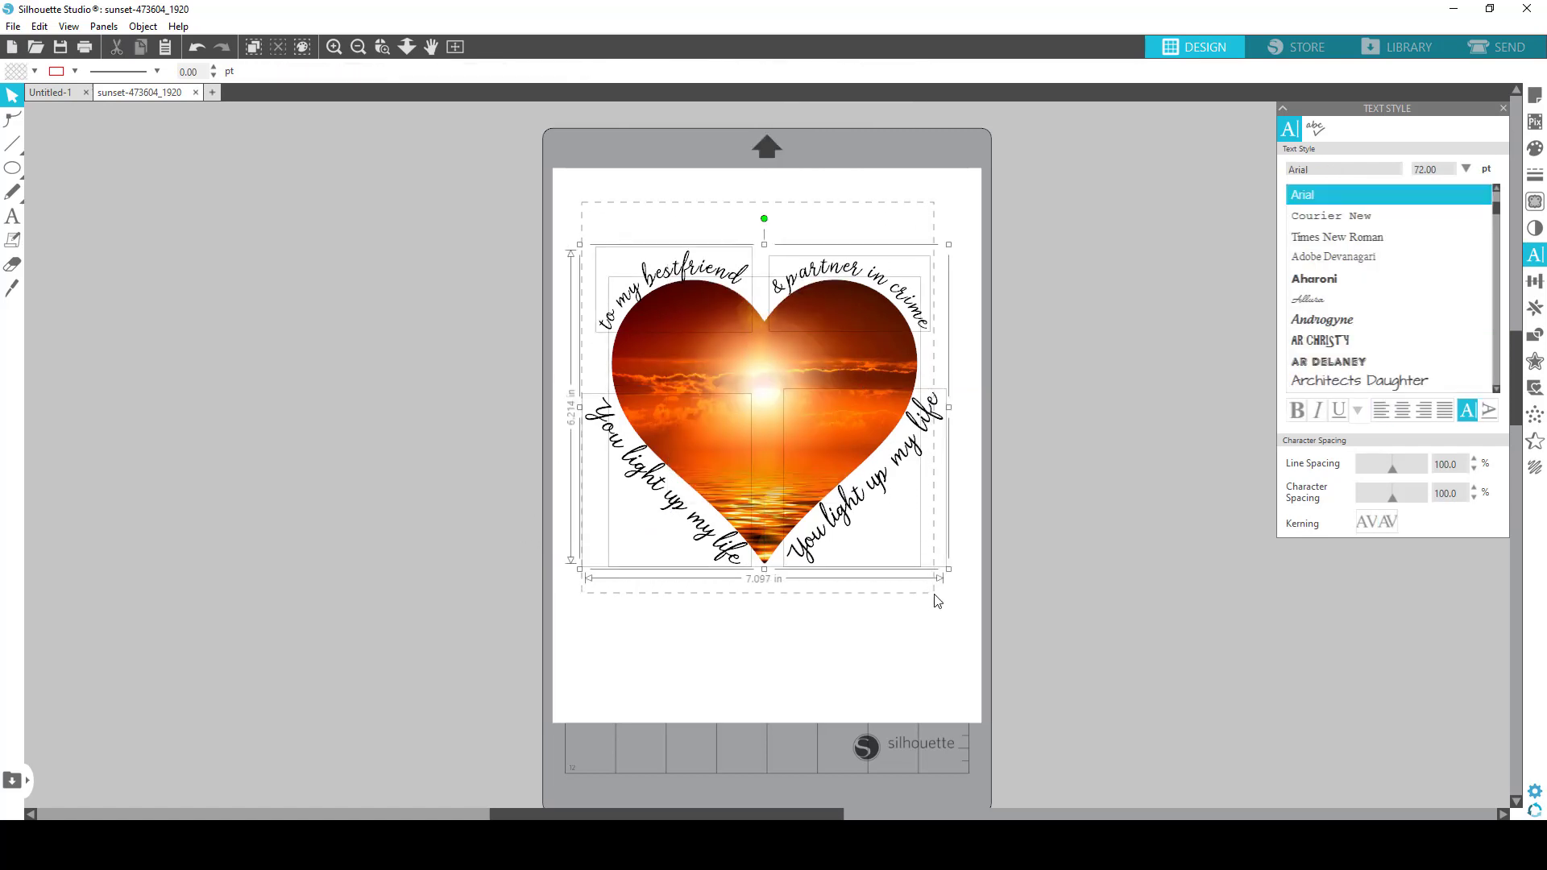
{"action": "right_click", "coordinate": [868, 514]}
{"action": "left_click", "coordinate": [923, 340]}
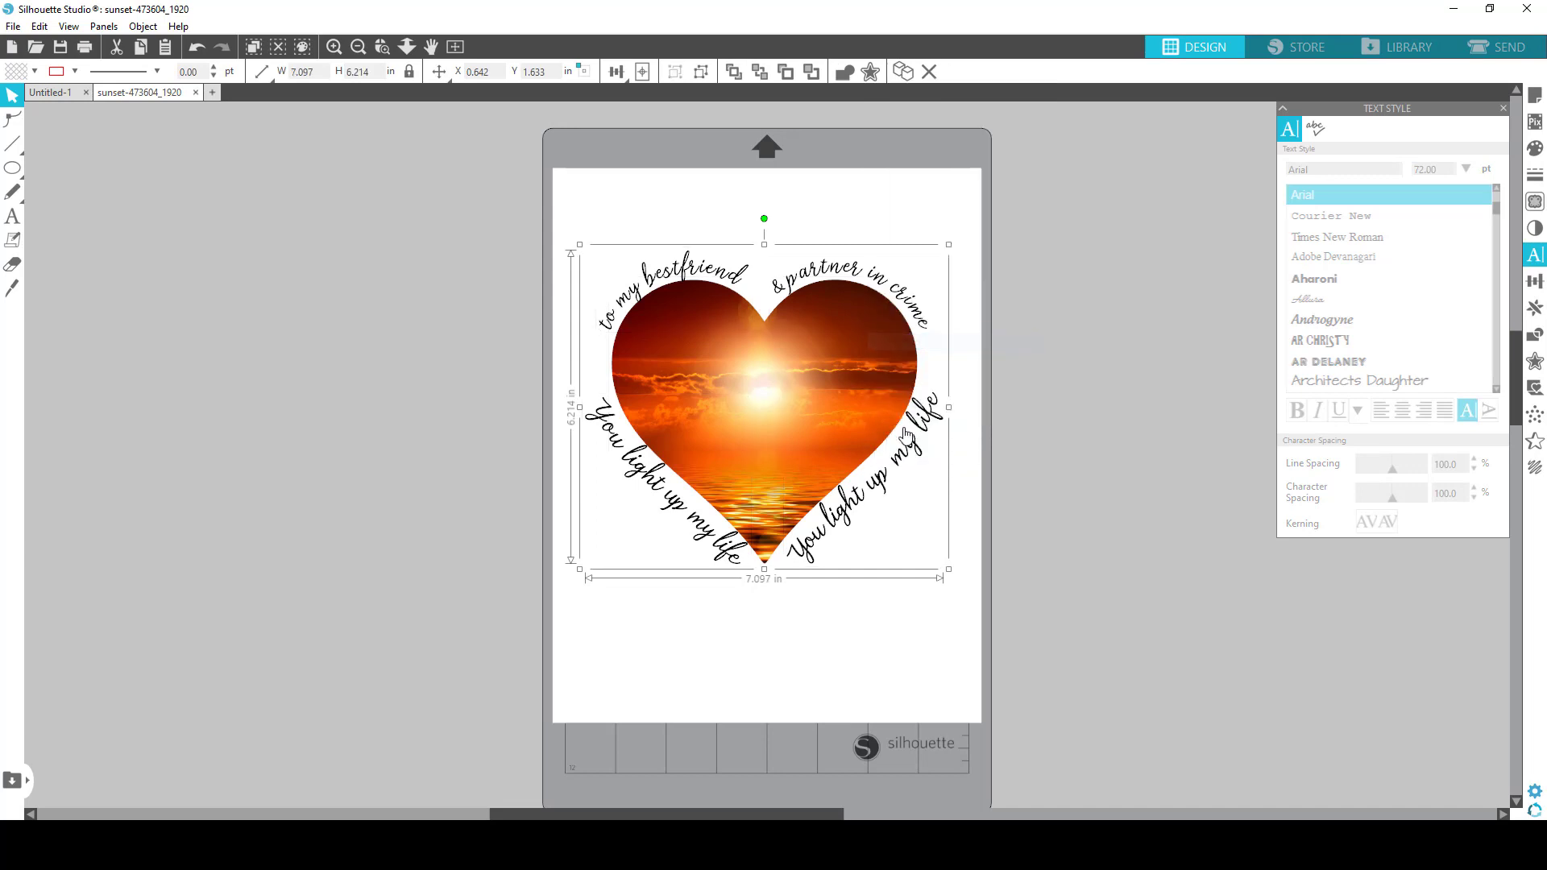
- Move the grouped heart design up the page and scale it down to about 3.95 by 3.46 in
{"action": "left_click_drag", "start_coordinate": [854, 414], "coordinate": [843, 384]}
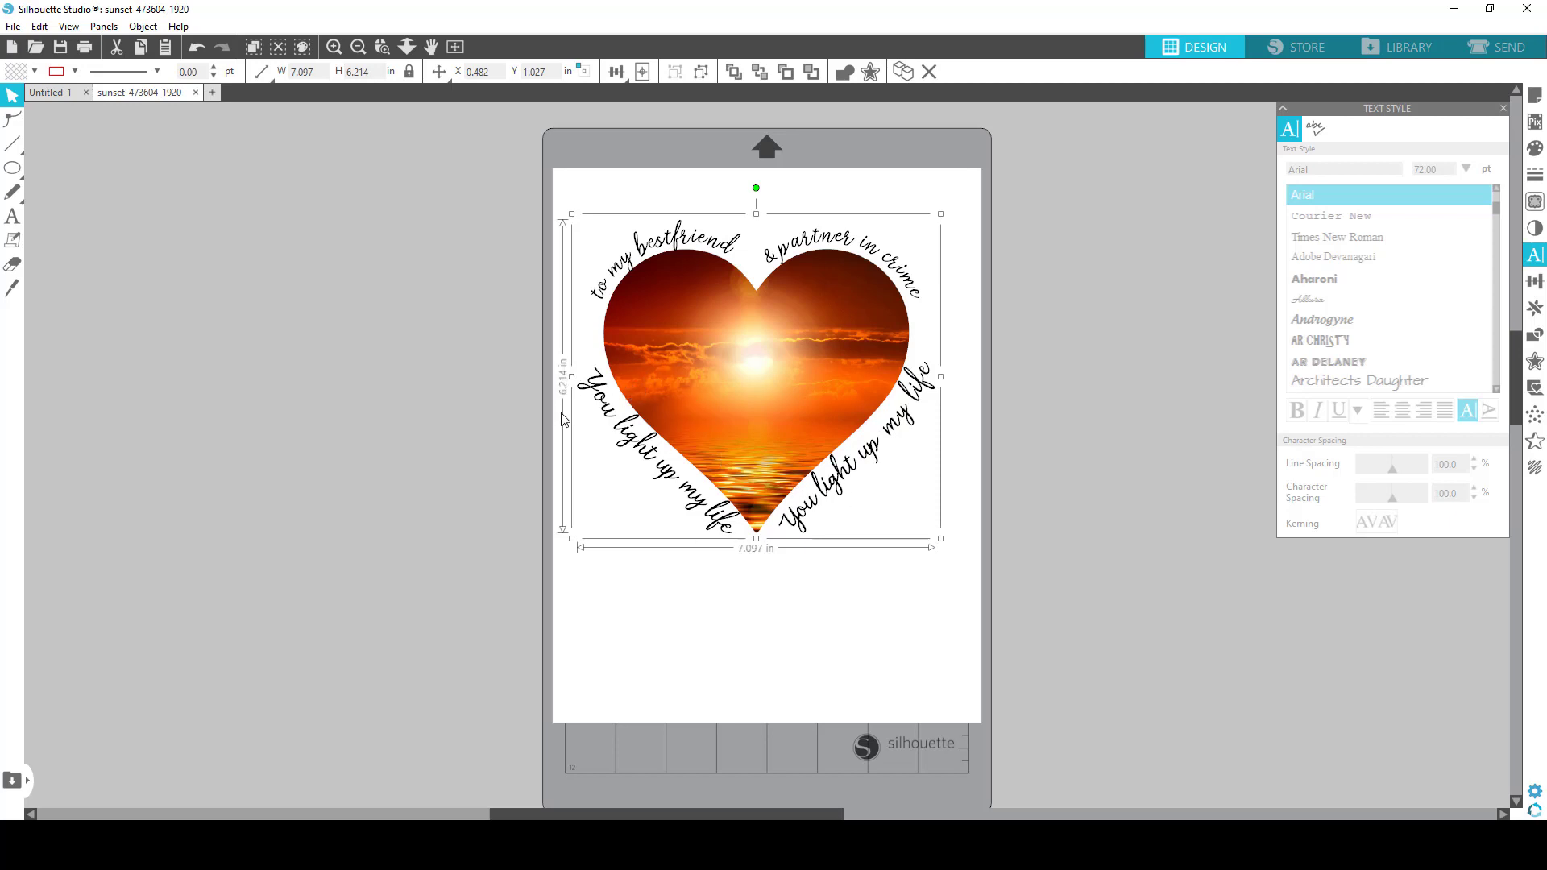
{"action": "left_click_drag", "start_coordinate": [940, 538], "coordinate": [804, 384]}
{"action": "left_click_drag", "start_coordinate": [717, 334], "coordinate": [781, 334]}
{"action": "left_click", "coordinate": [789, 413]}
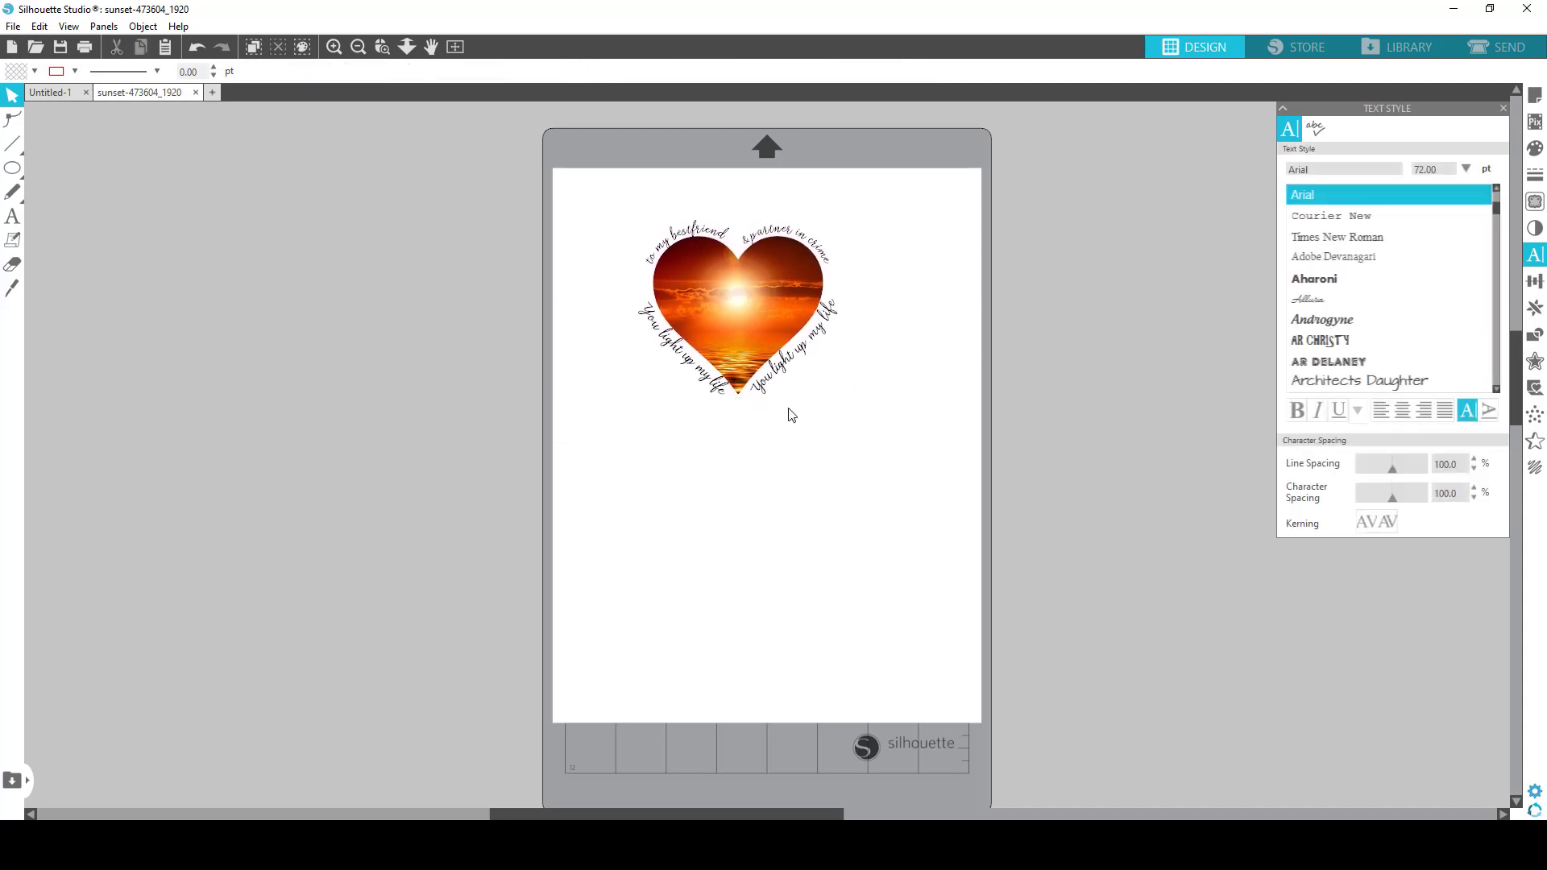
- Reposition the reduced heart design so it sits roughly centered across the upper part of the page
{"action": "left_click", "coordinate": [766, 346]}
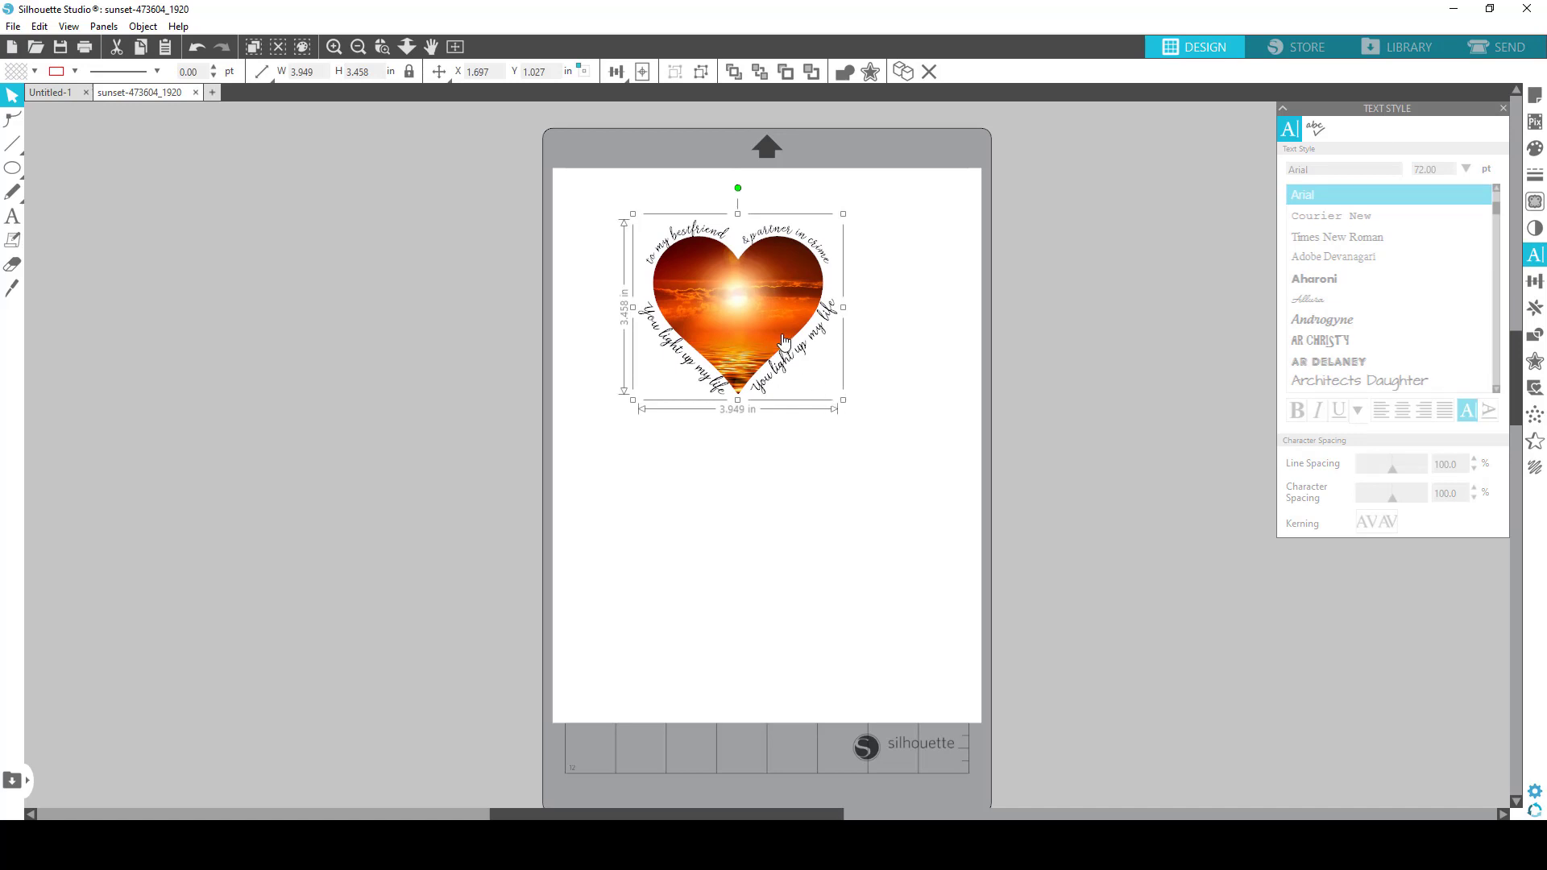
{"action": "left_click_drag", "start_coordinate": [776, 327], "coordinate": [791, 326]}
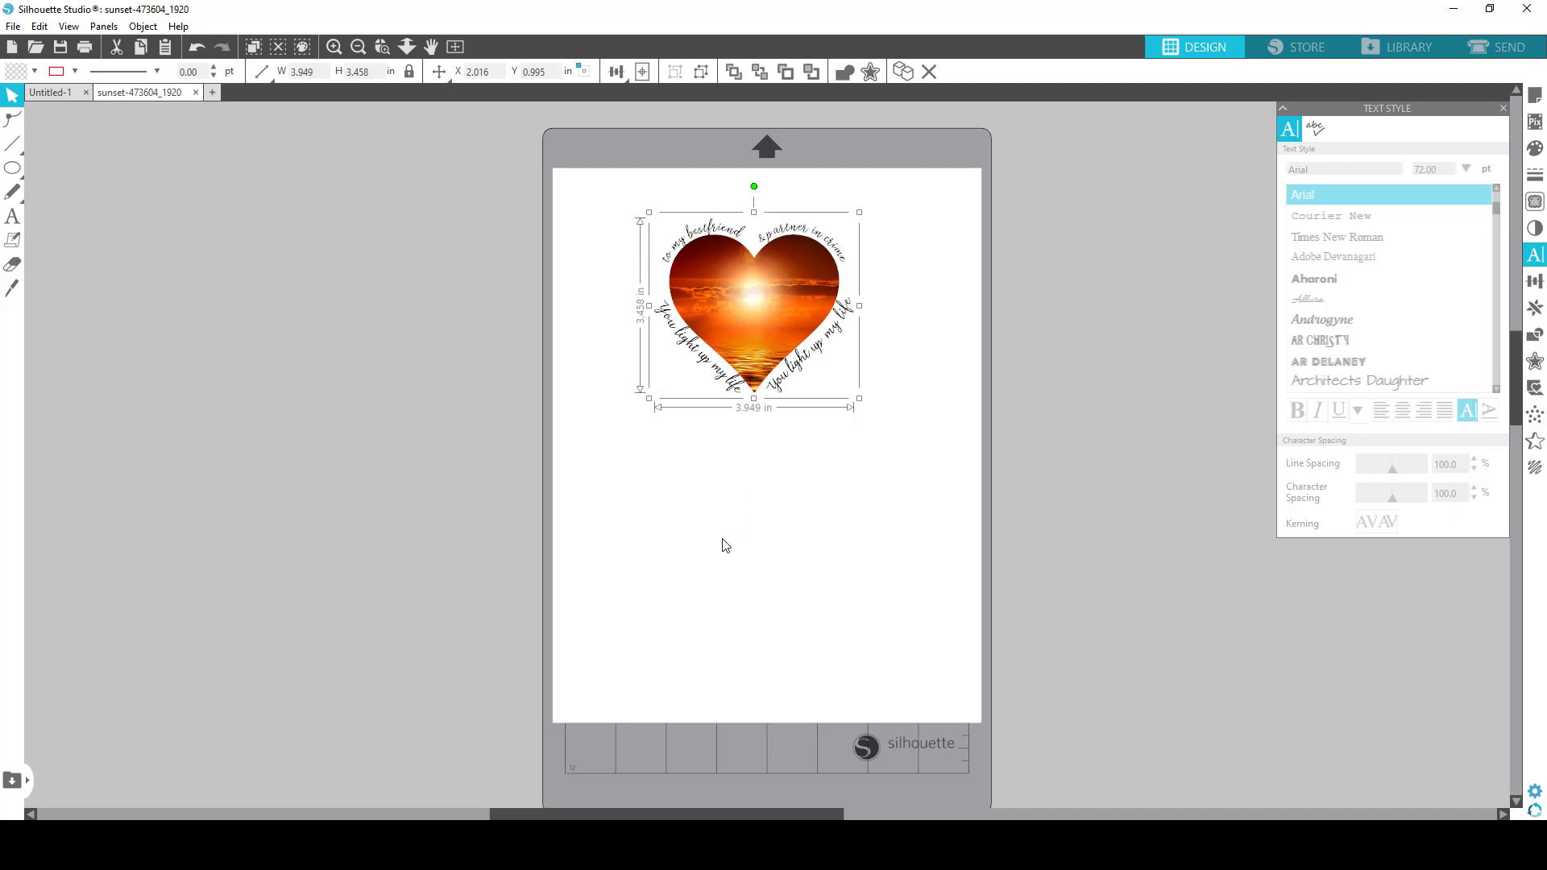
{"action": "left_click_drag", "start_coordinate": [777, 338], "coordinate": [776, 315]}
{"action": "left_click", "coordinate": [1130, 279]}
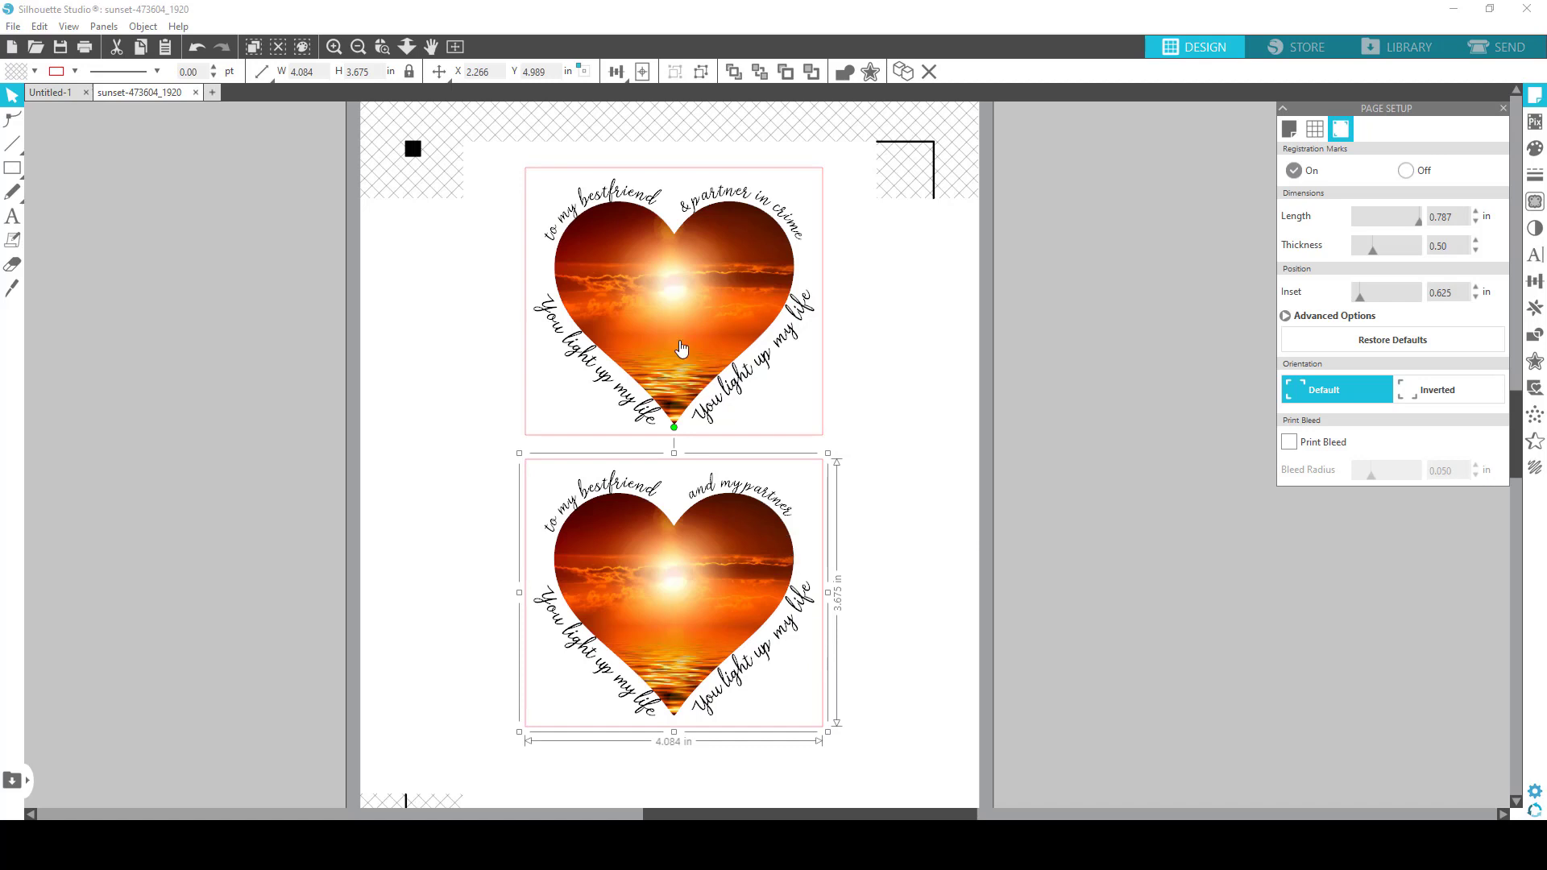
- Flip both framed heart designs on the page horizontally so they are mirrored for printing
{"action": "right_click", "coordinate": [671, 280]}
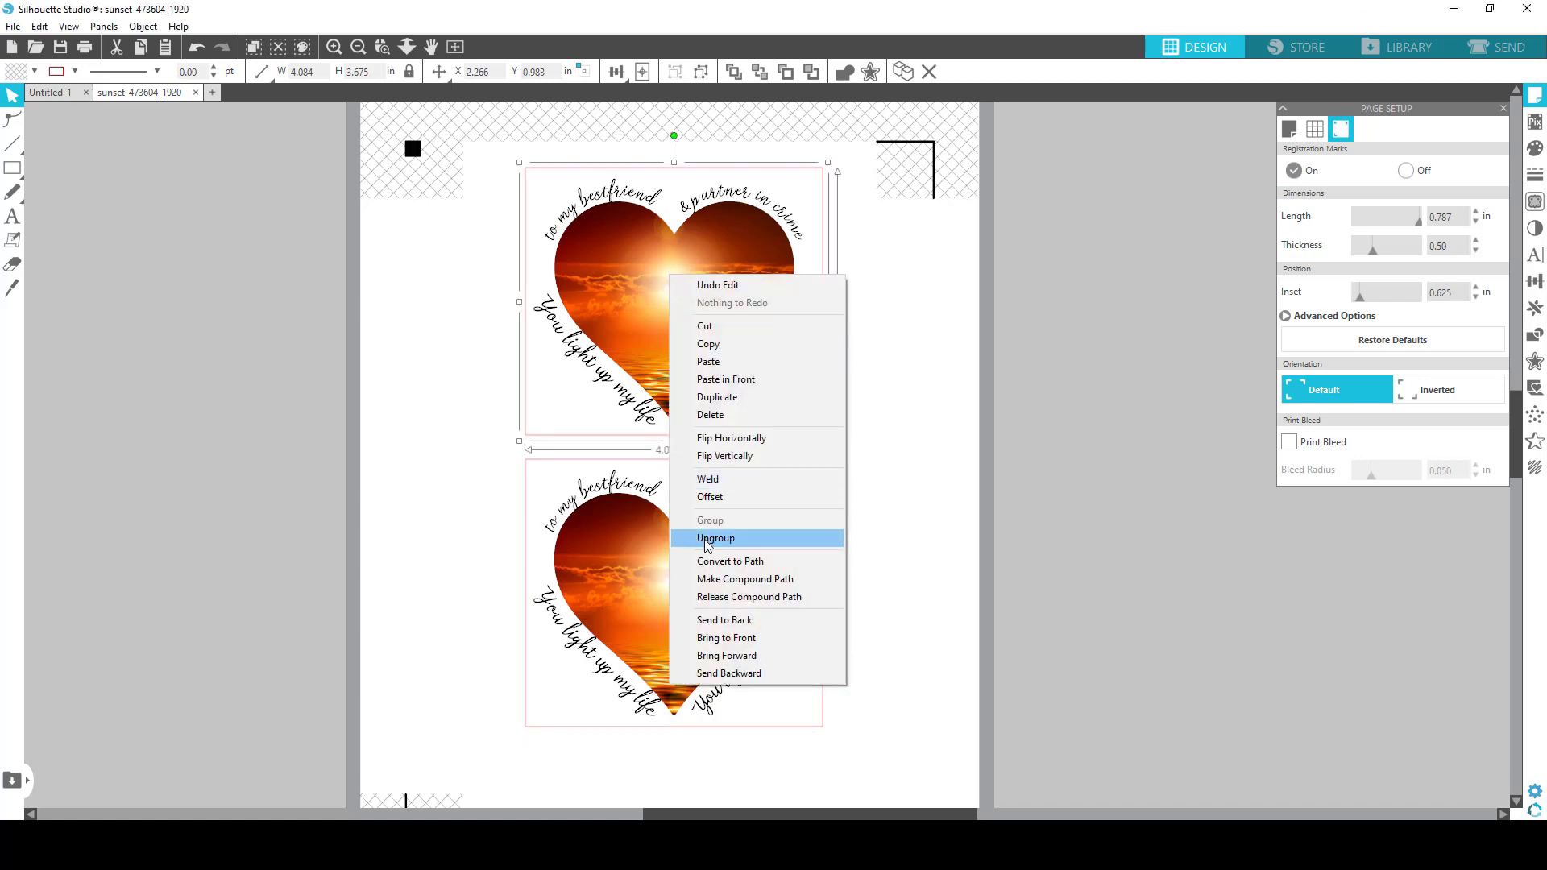
{"action": "left_click", "coordinate": [731, 440]}
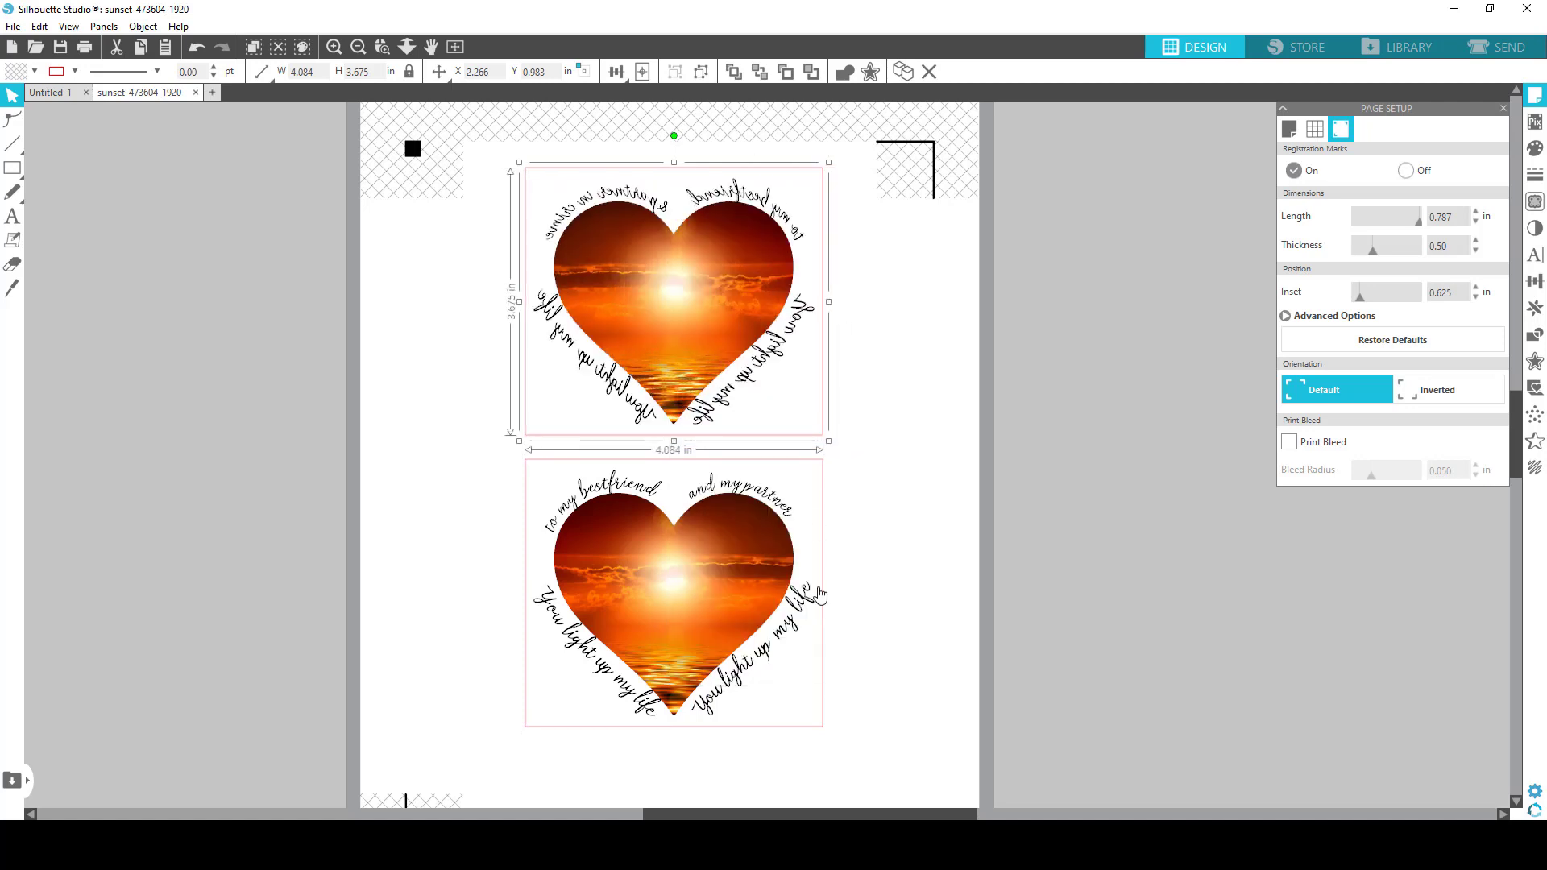
{"action": "right_click", "coordinate": [722, 560]}
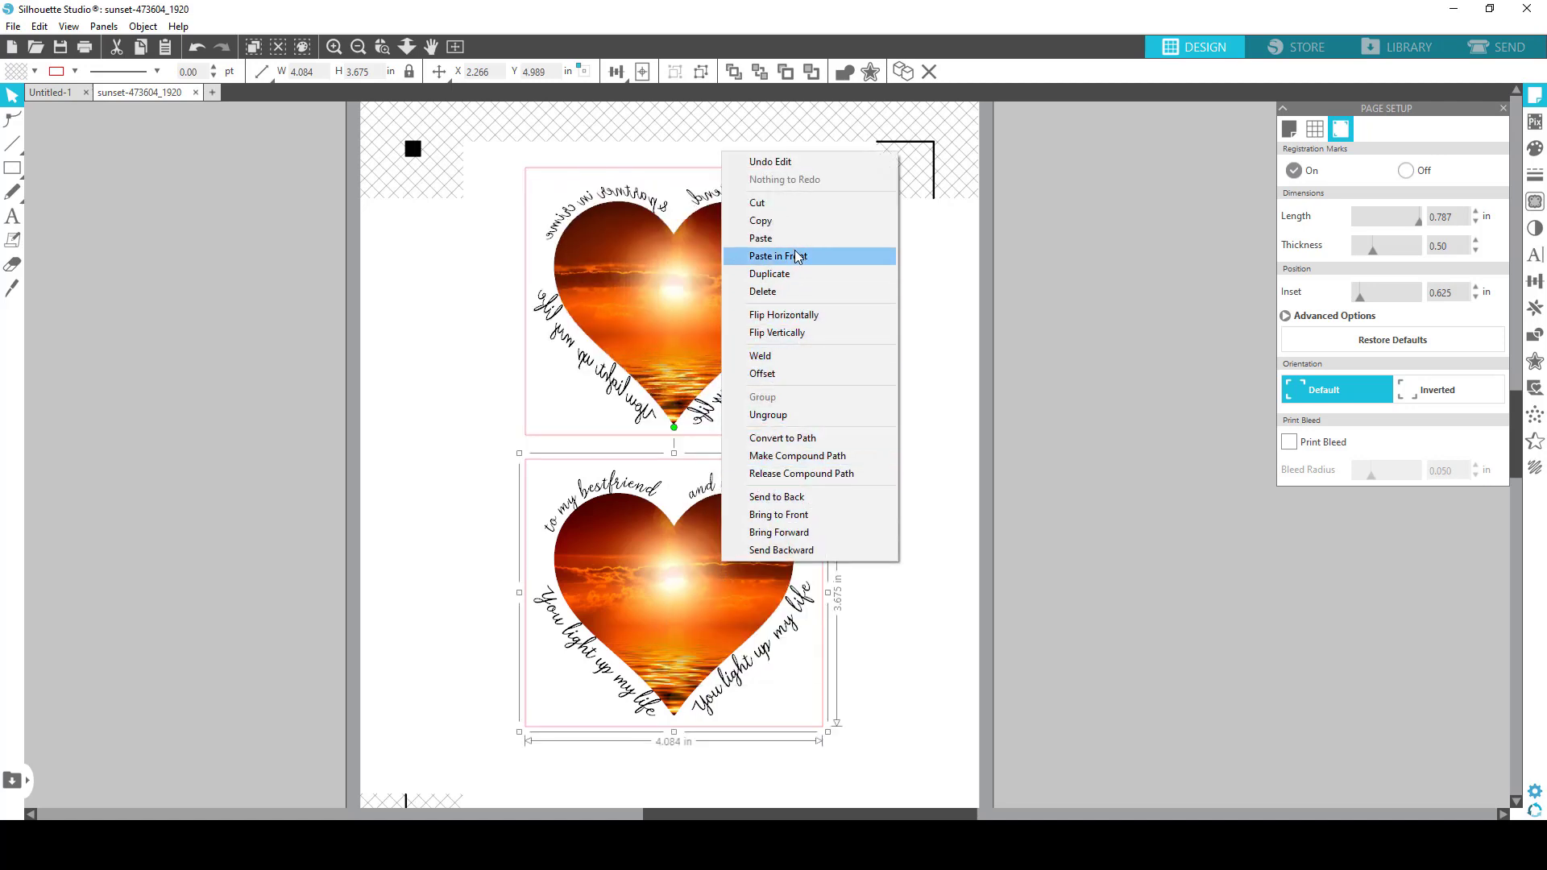
{"action": "left_click", "coordinate": [773, 316]}
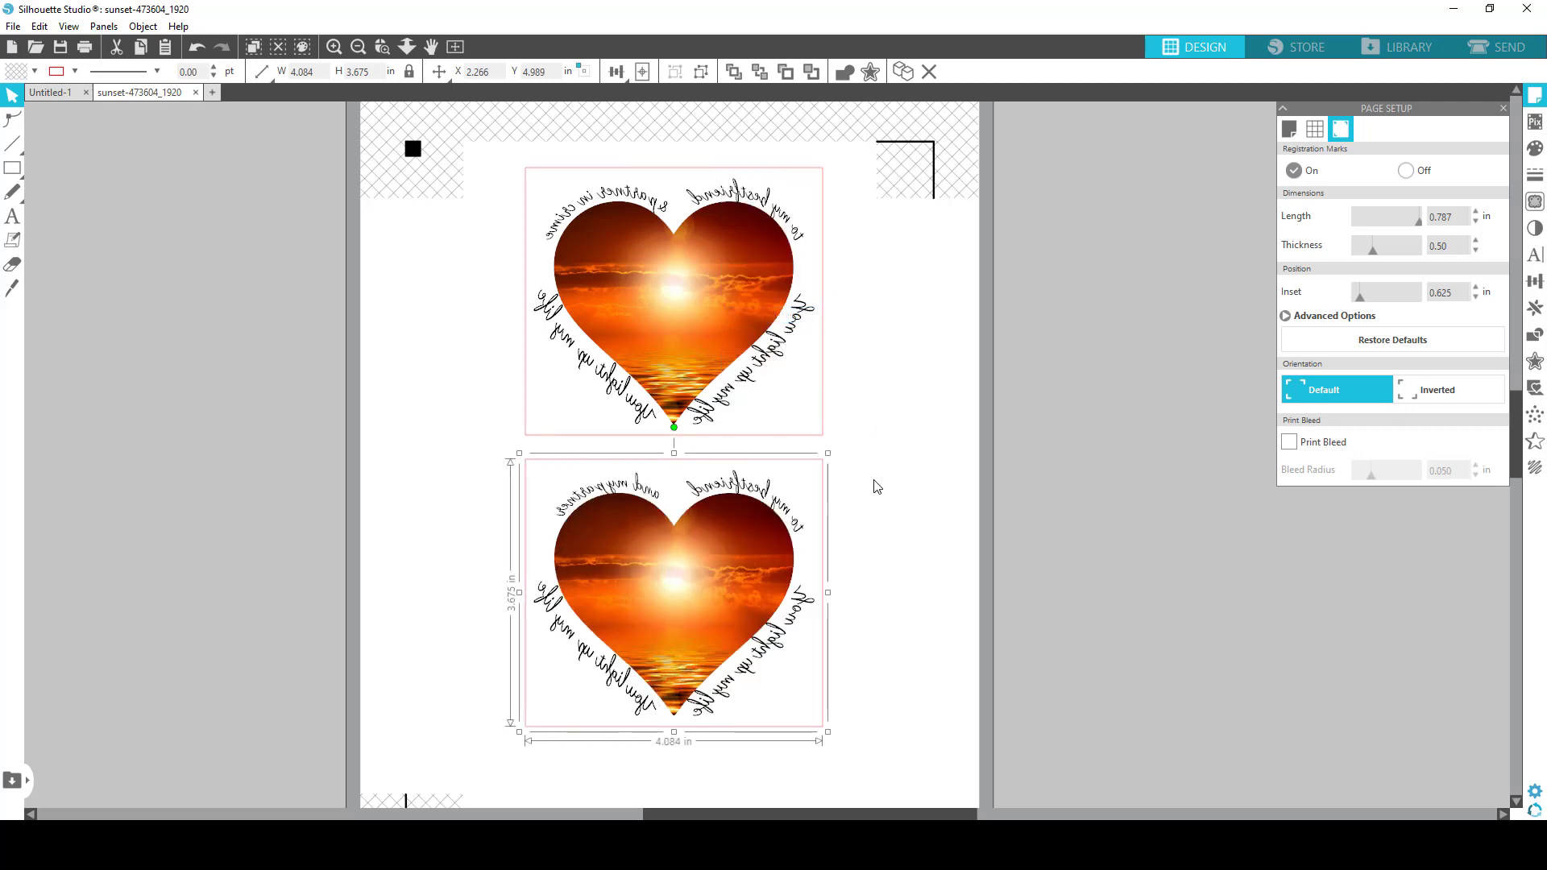